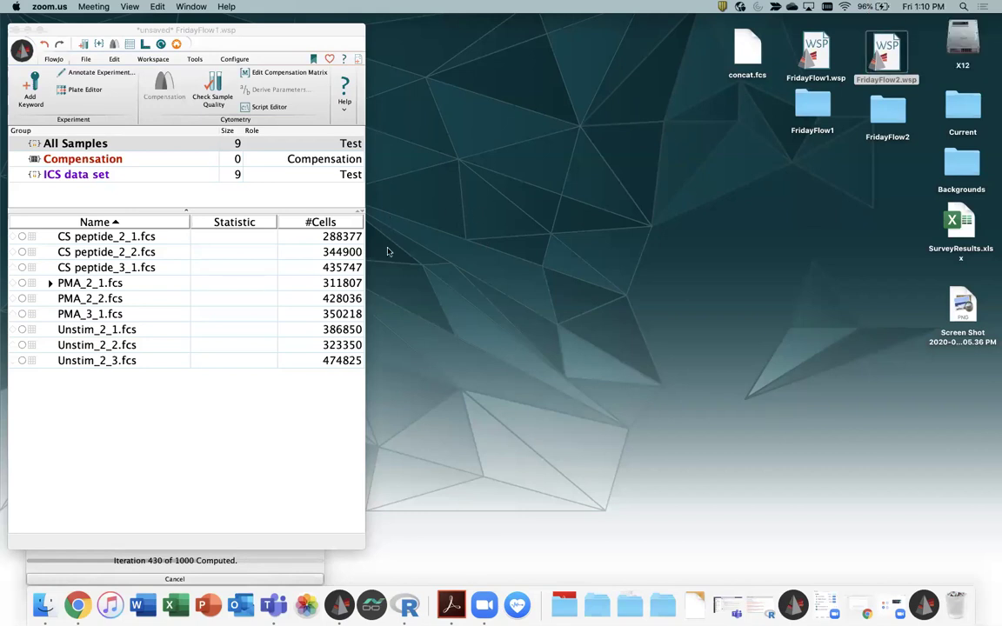
Open the FlowJo Exchange plugin website from the workspace and reposition the browser window
{"action": "left_click", "coordinate": [160, 61]}
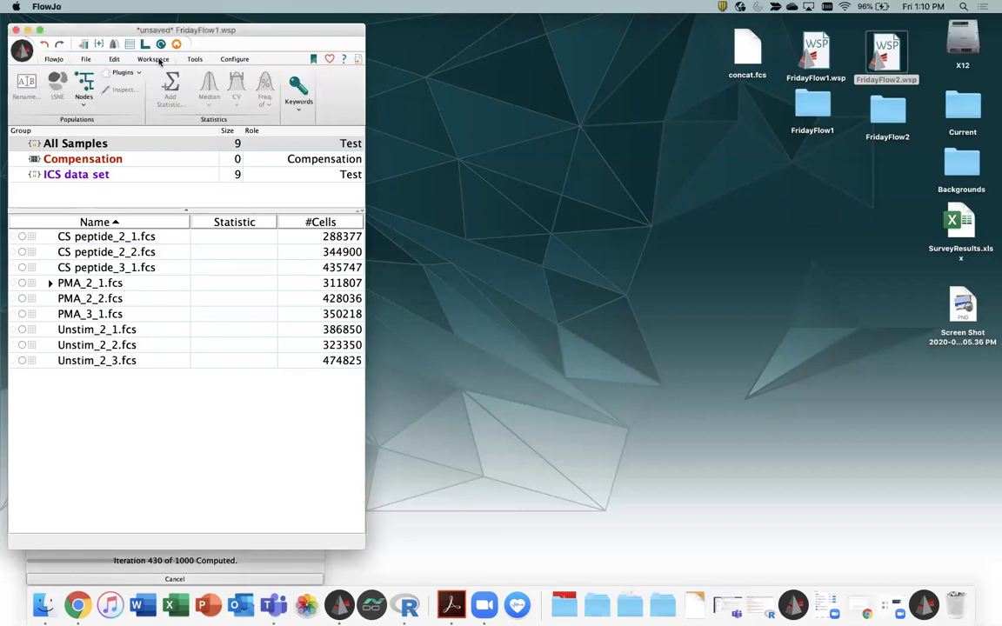
{"action": "left_click", "coordinate": [129, 73]}
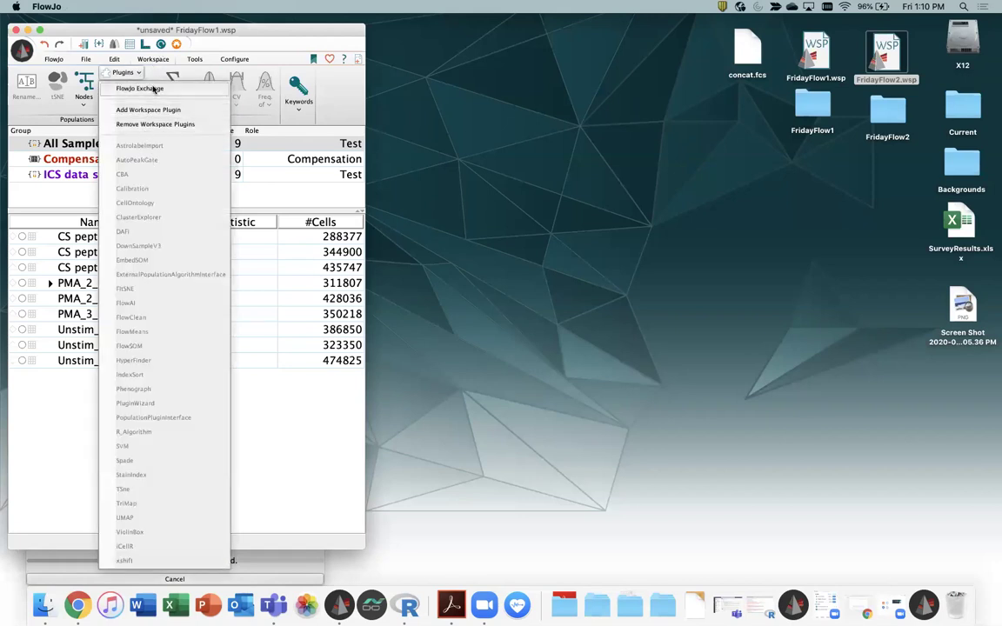
{"action": "left_click", "coordinate": [141, 88]}
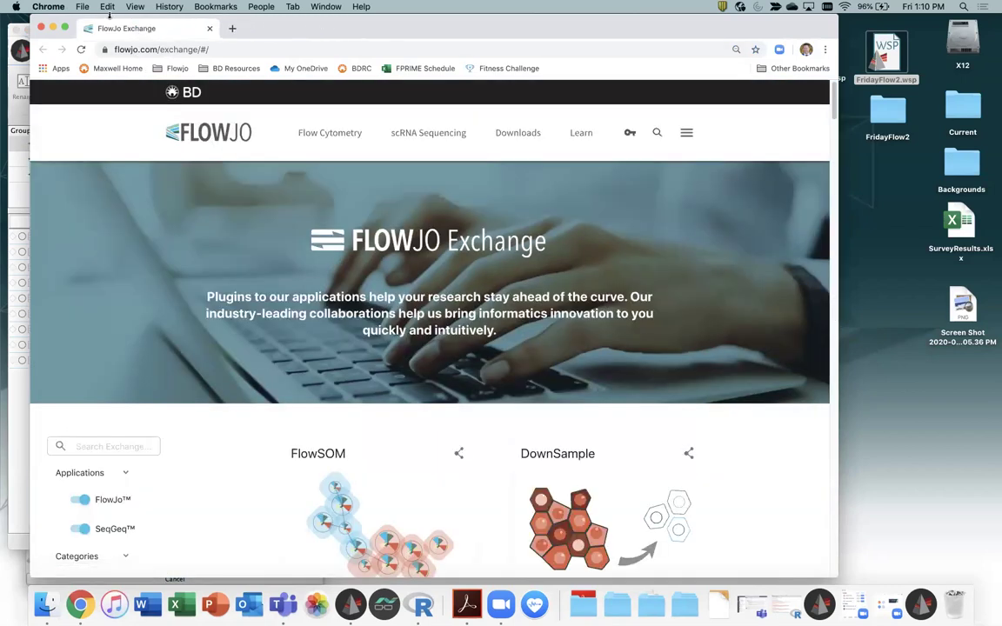
{"action": "left_click_drag", "start_coordinate": [116, 35], "coordinate": [116, 80]}
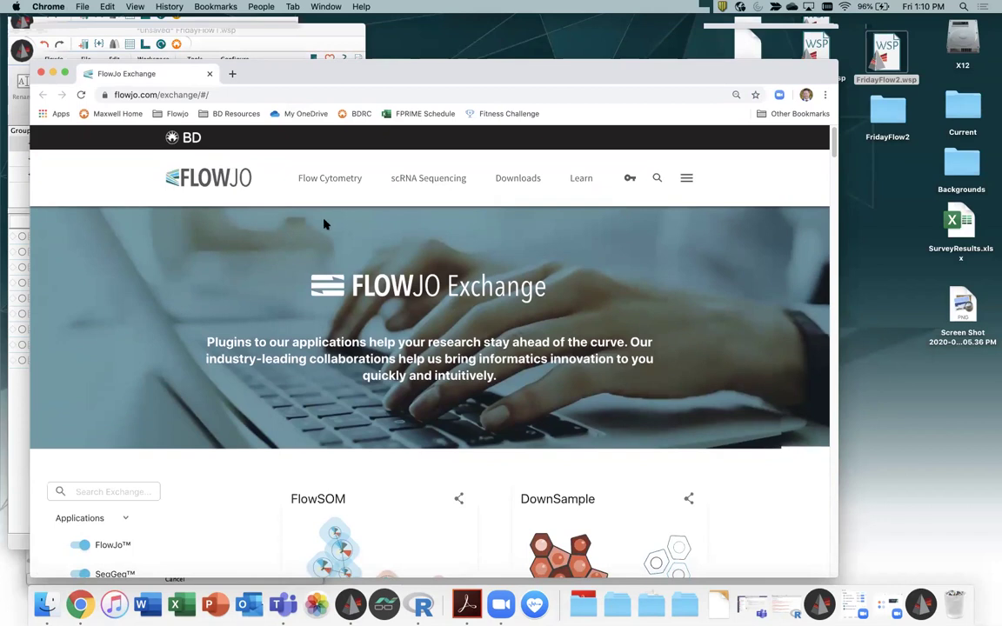
Filter the Exchange to FlowJo plugins in Dimensionality Reduction and Clustering, switching off SeqGeq, Quality Control, Utilities, Visualization and Scripts
{"action": "scroll", "coordinate": [325, 224], "scroll_direction": "down", "scroll_amount": 5}
{"action": "scroll", "coordinate": [323, 225], "scroll_direction": "down", "scroll_amount": 2}
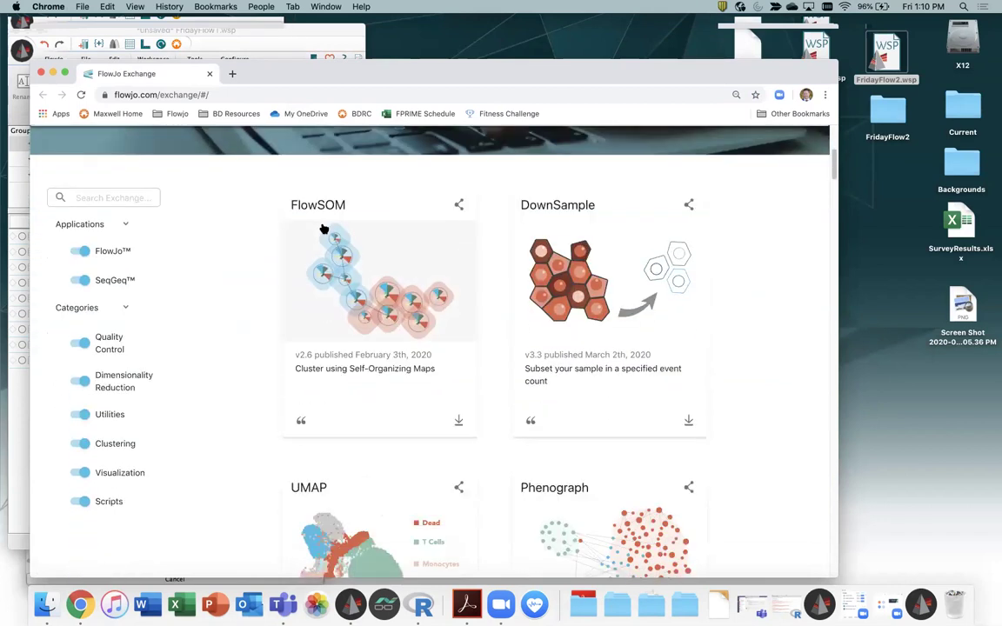
{"action": "left_click", "coordinate": [82, 280]}
{"action": "left_click", "coordinate": [81, 415]}
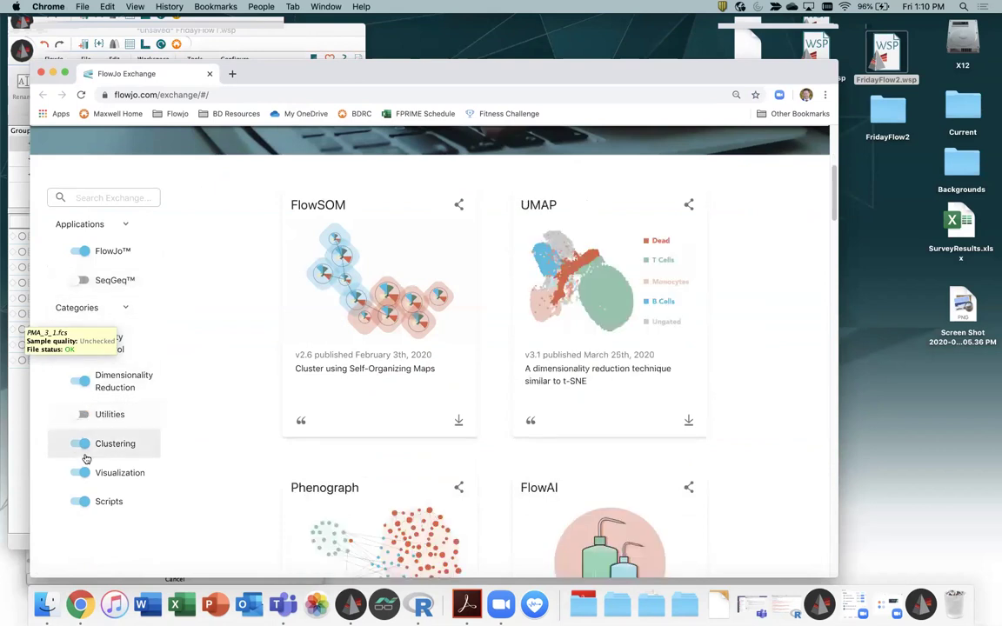
{"action": "left_click", "coordinate": [81, 472]}
{"action": "left_click", "coordinate": [80, 502]}
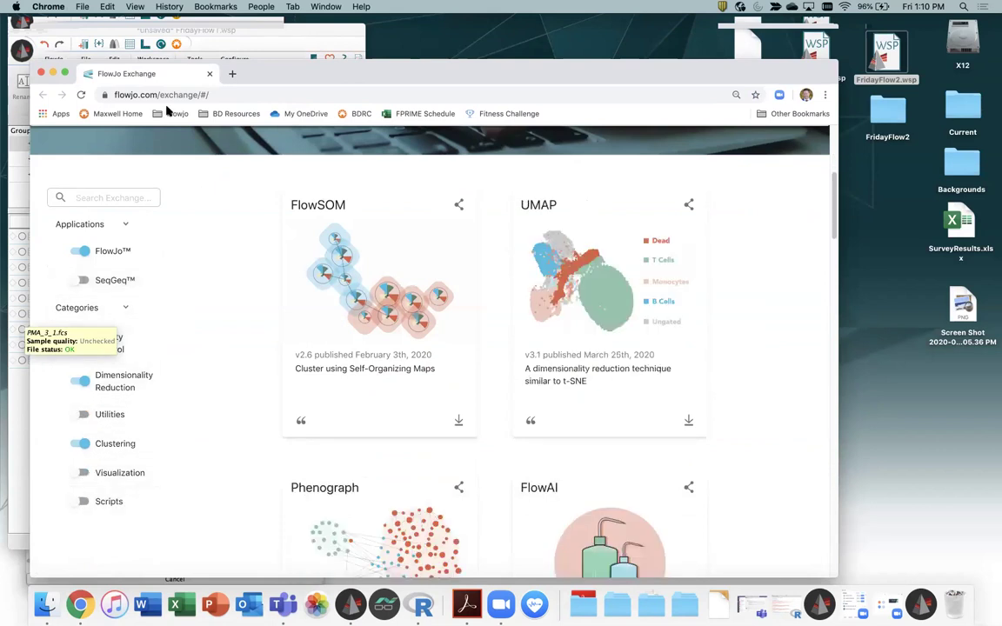
{"action": "left_click_drag", "start_coordinate": [263, 73], "coordinate": [311, 73]}
{"action": "left_click", "coordinate": [130, 345]}
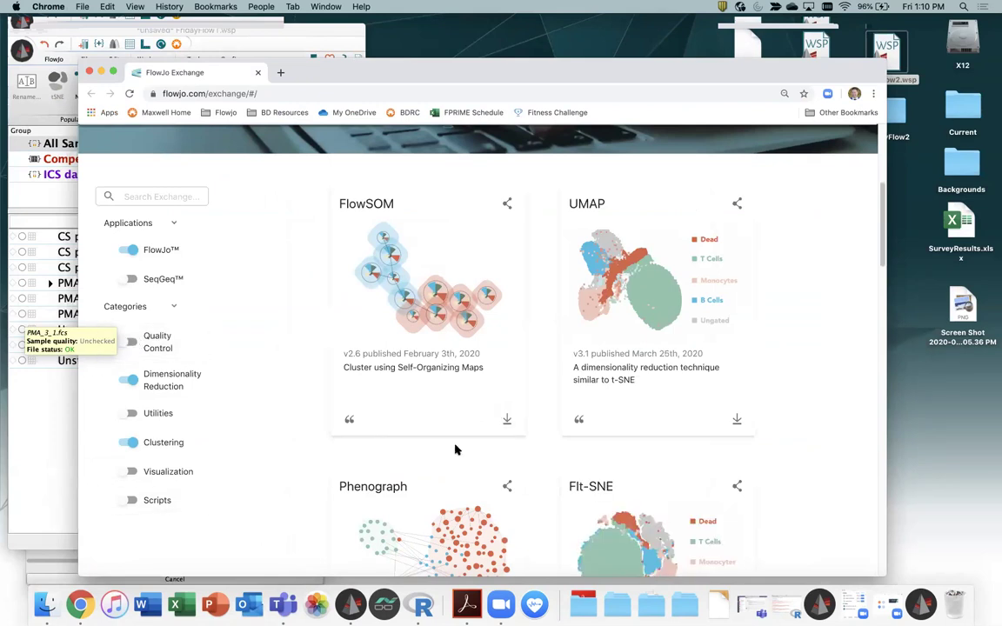
Look through the filtered list of dimensionality reduction and clustering plugins, including K-Finder and TriMap
{"action": "scroll", "coordinate": [588, 287], "scroll_direction": "down", "scroll_amount": 5}
{"action": "scroll", "coordinate": [589, 270], "scroll_direction": "down", "scroll_amount": 12}
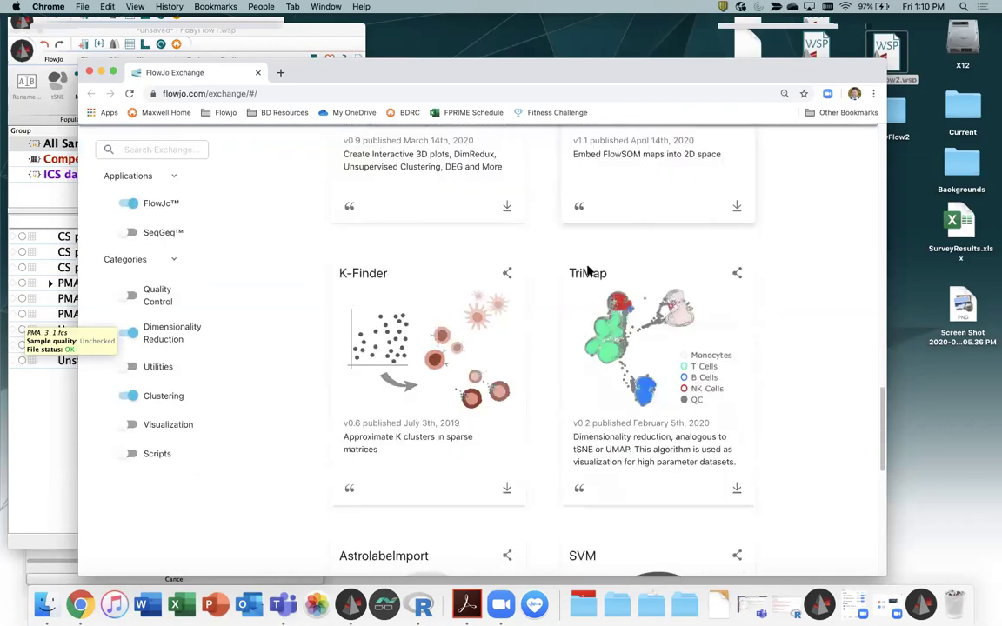
{"action": "scroll", "coordinate": [587, 271], "scroll_direction": "down", "scroll_amount": 8}
{"action": "scroll", "coordinate": [586, 273], "scroll_direction": "up", "scroll_amount": 13}
{"action": "scroll", "coordinate": [585, 274], "scroll_direction": "up", "scroll_amount": 20}
{"action": "scroll", "coordinate": [584, 273], "scroll_direction": "down", "scroll_amount": 3}
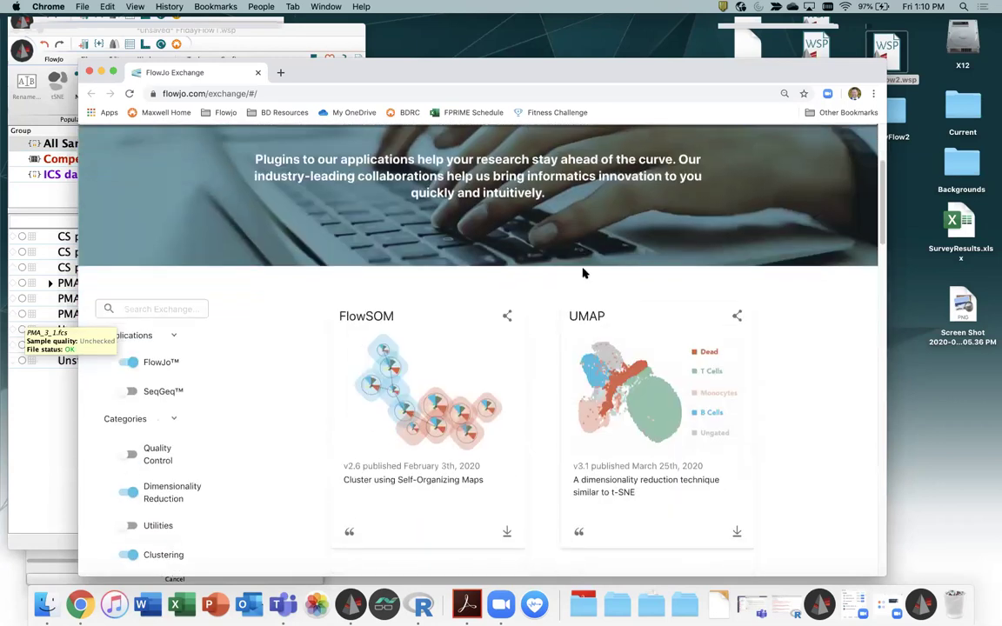
{"action": "scroll", "coordinate": [583, 273], "scroll_direction": "down", "scroll_amount": 2}
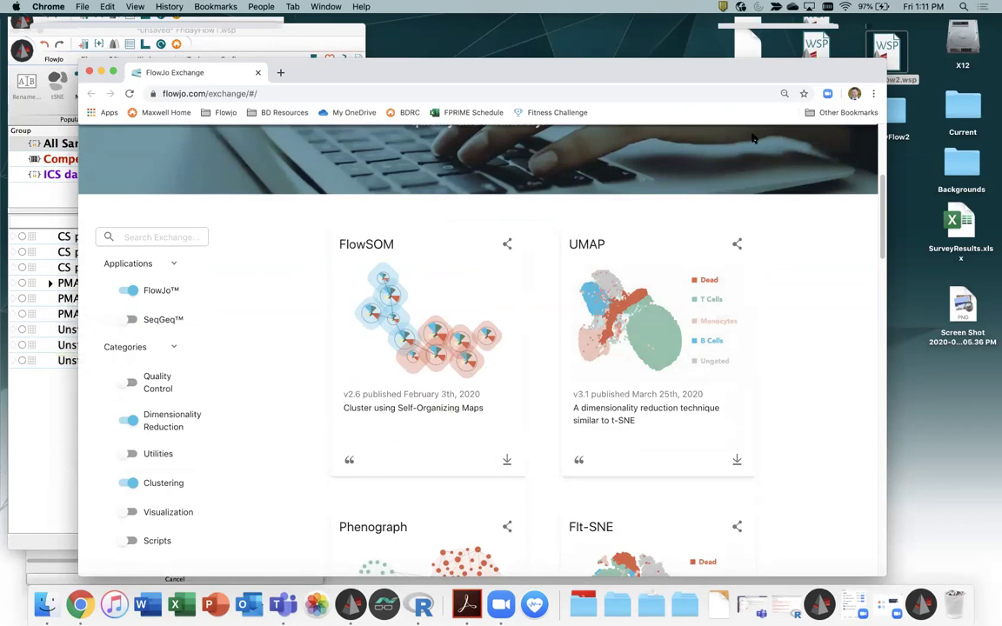
{"action": "left_click_drag", "start_coordinate": [753, 79], "coordinate": [746, 70]}
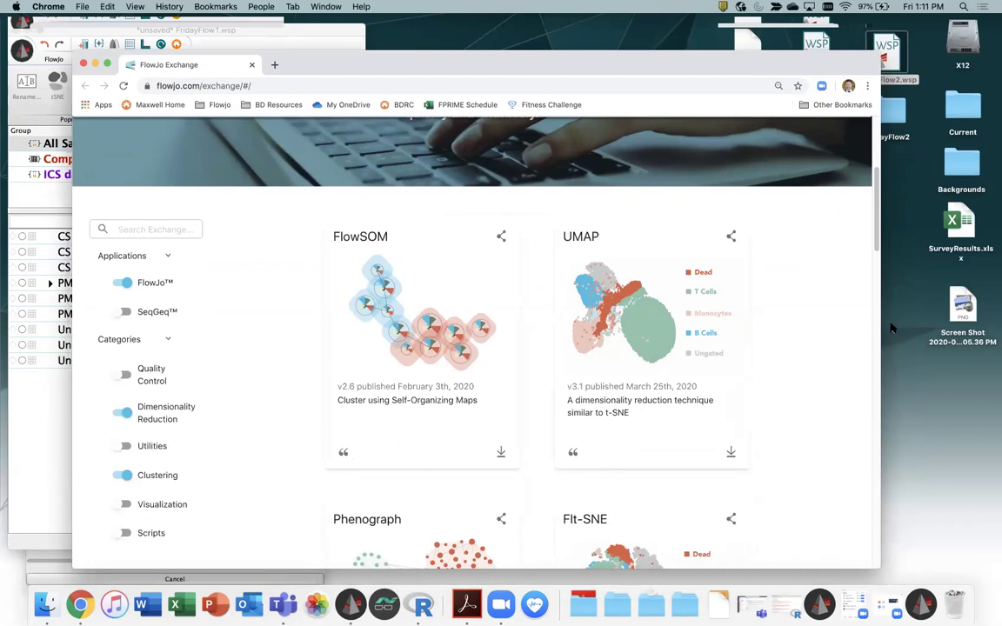
Open the FlowSOM plugin's profile, view its cited publication, and return to the plugin list
{"action": "left_click", "coordinate": [432, 332]}
{"action": "scroll", "coordinate": [700, 340], "scroll_direction": "down", "scroll_amount": 3}
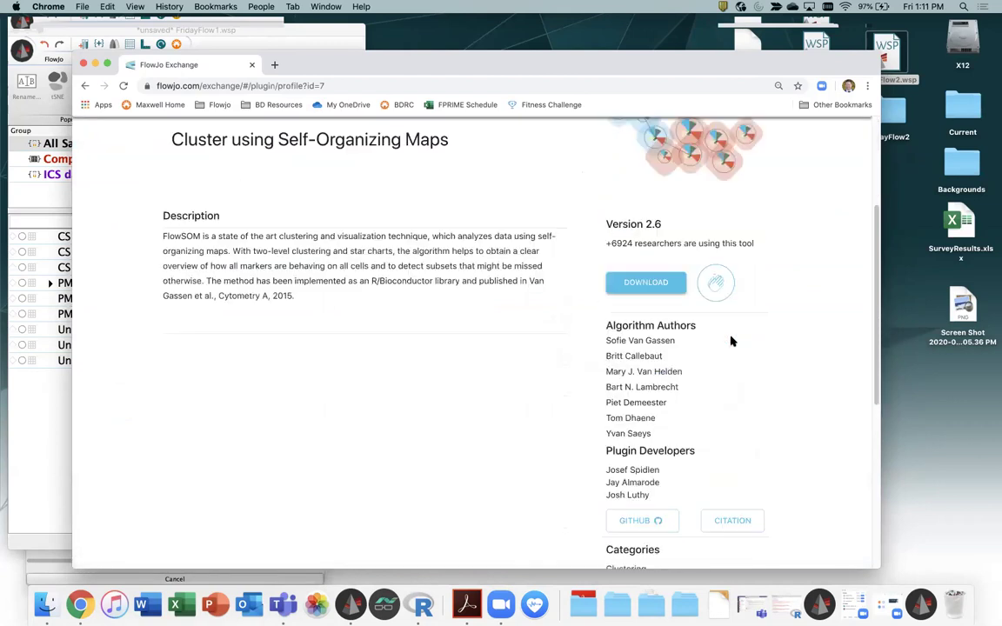
{"action": "left_click", "coordinate": [733, 523]}
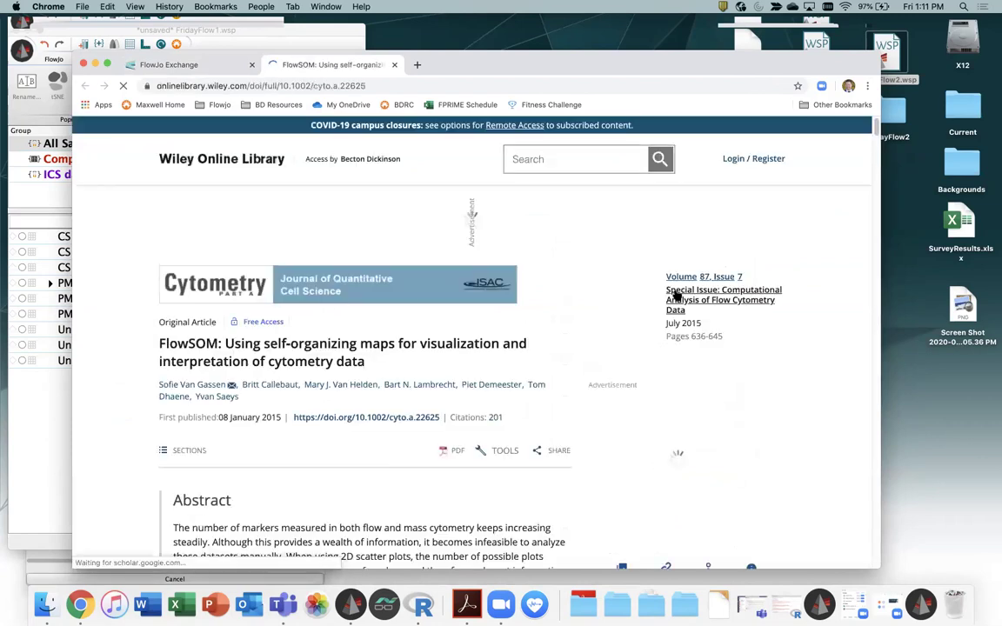
{"action": "scroll", "coordinate": [326, 357], "scroll_direction": "down", "scroll_amount": 5}
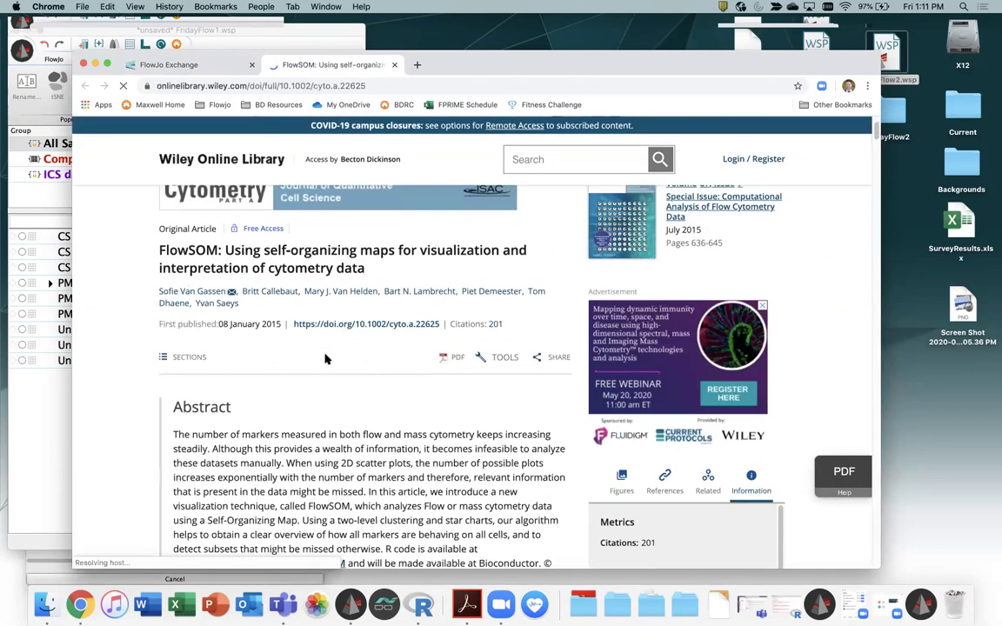
{"action": "scroll", "coordinate": [326, 357], "scroll_direction": "up", "scroll_amount": 5}
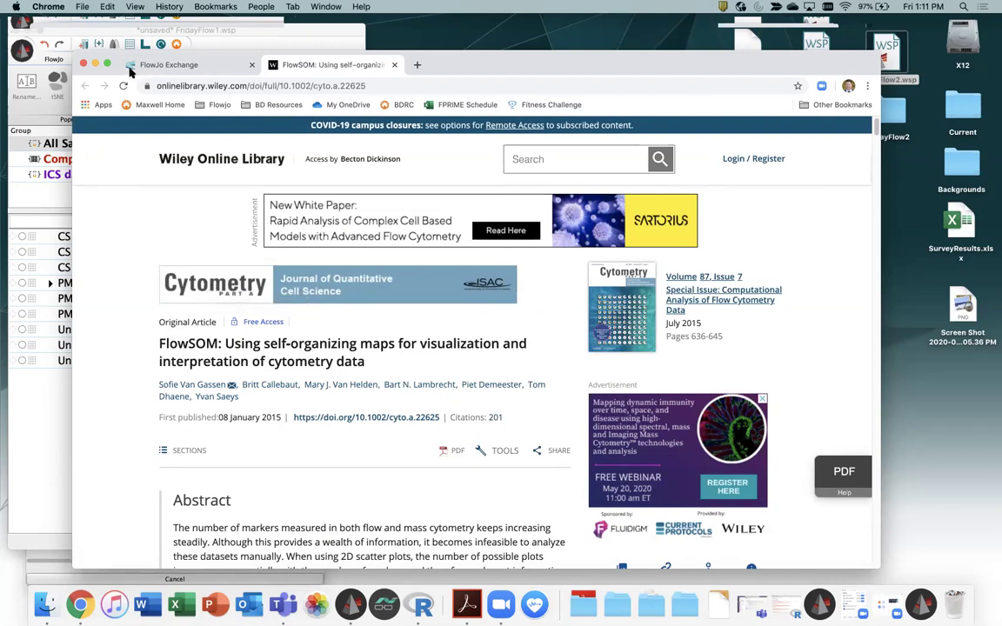
{"action": "left_click", "coordinate": [394, 65]}
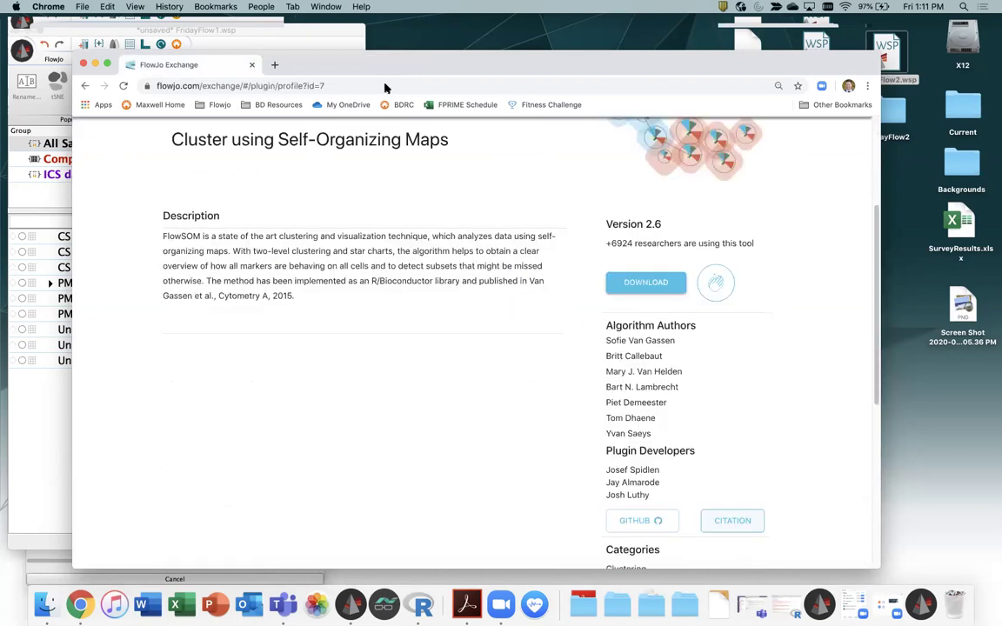
{"action": "left_click", "coordinate": [85, 86]}
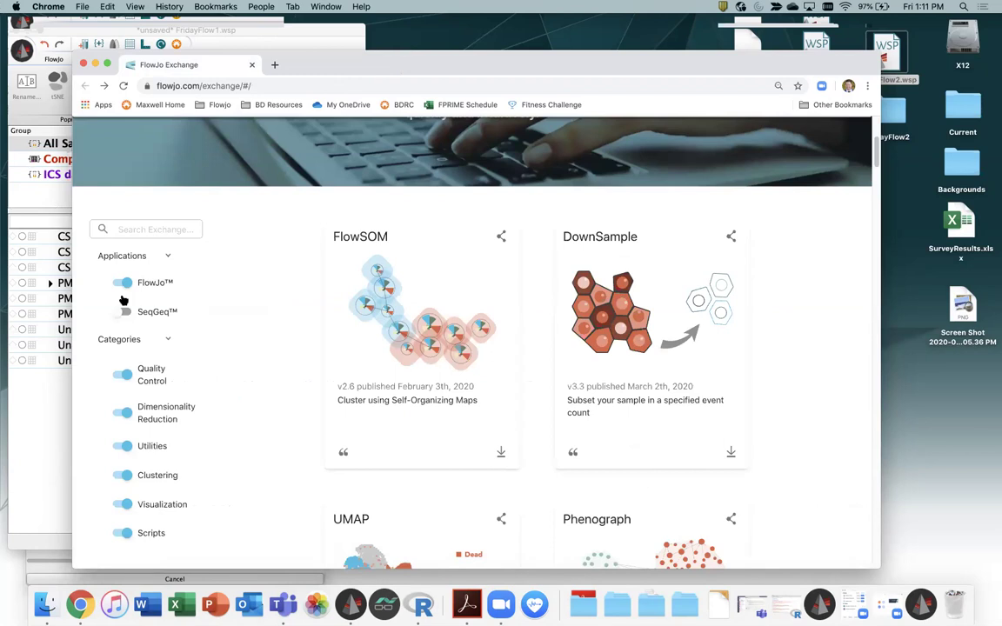
Filter the plugin categories to Dimensionality Reduction only, switching off Quality Control, Utilities, Clustering, Visualization and Scripts
{"action": "left_click", "coordinate": [125, 376]}
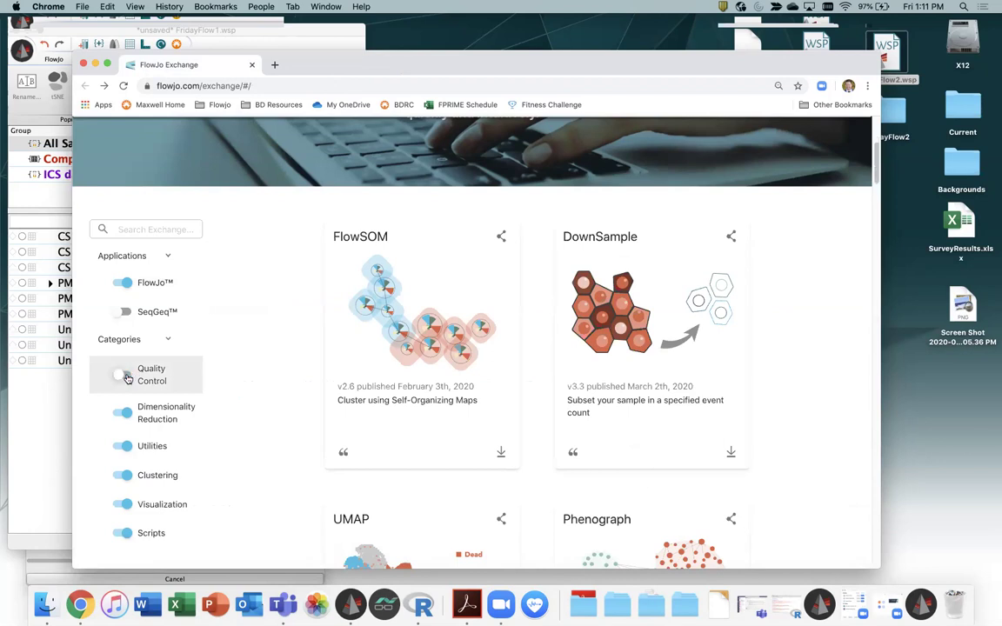
{"action": "left_click", "coordinate": [125, 476]}
{"action": "left_click", "coordinate": [126, 505]}
{"action": "left_click", "coordinate": [126, 539]}
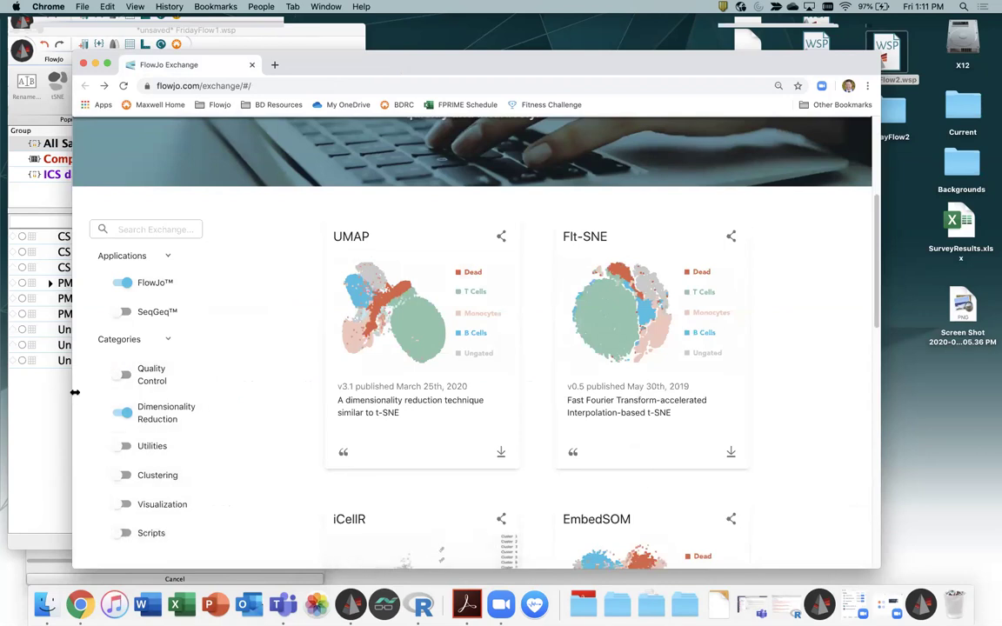
Widen the browser window and look through the dimensionality reduction plugins, from UMAP and FIt-SNE to EmbedSOM and TriMap
{"action": "left_click_drag", "start_coordinate": [75, 392], "coordinate": [24, 396]}
{"action": "left_click_drag", "start_coordinate": [11, 394], "coordinate": [12, 394]}
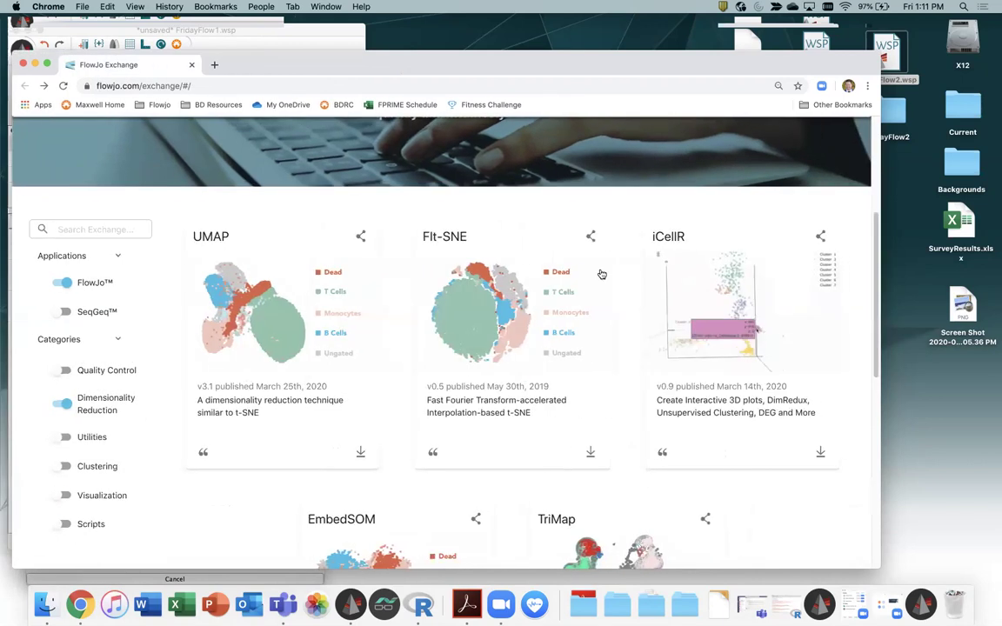
{"action": "left_click_drag", "start_coordinate": [880, 191], "coordinate": [957, 217]}
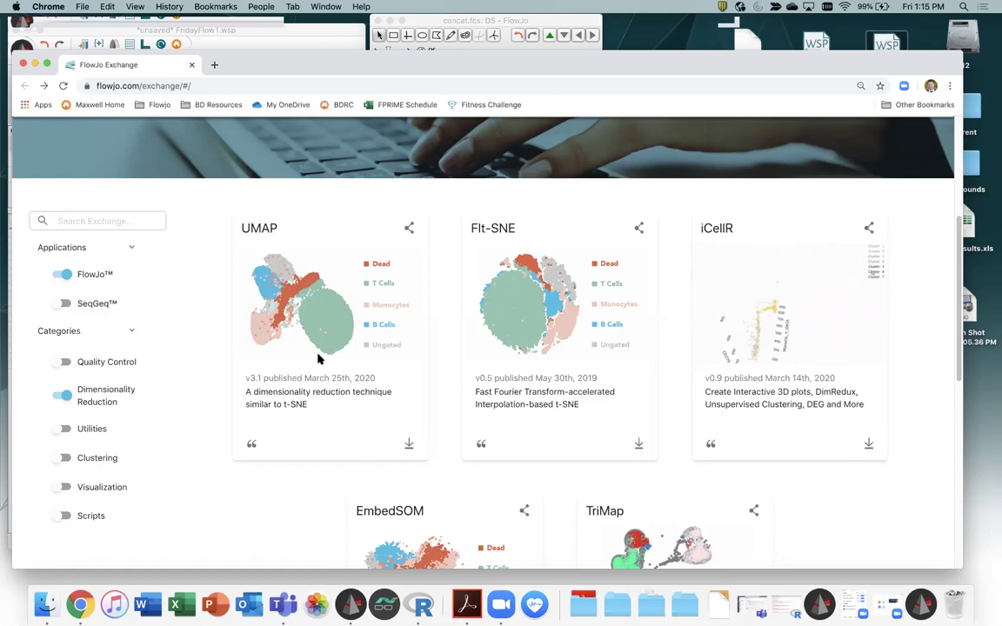
{"action": "scroll", "coordinate": [593, 372], "scroll_direction": "down", "scroll_amount": 1}
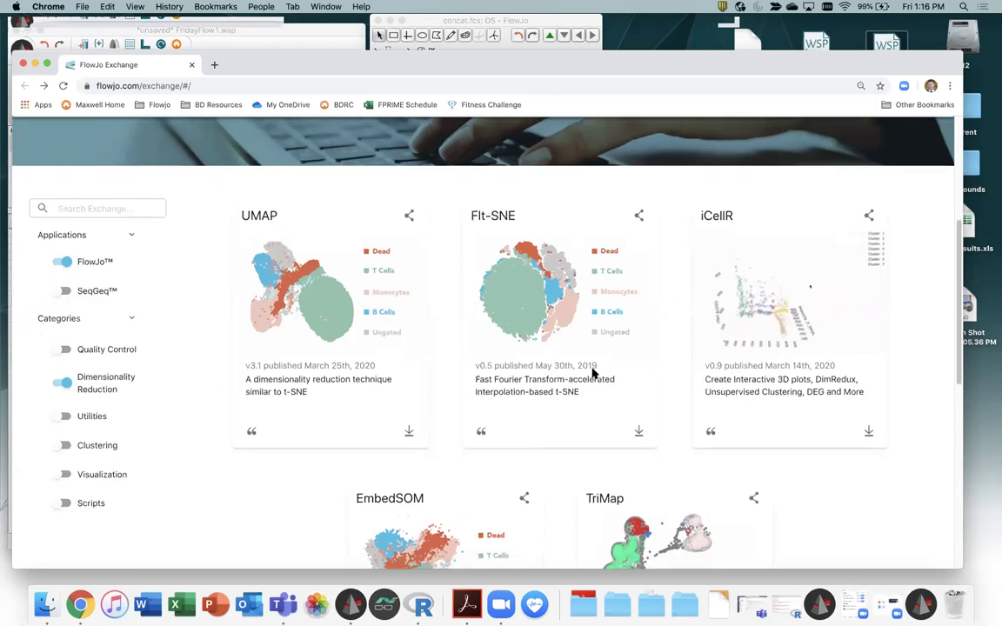
{"action": "scroll", "coordinate": [593, 372], "scroll_direction": "down", "scroll_amount": 5}
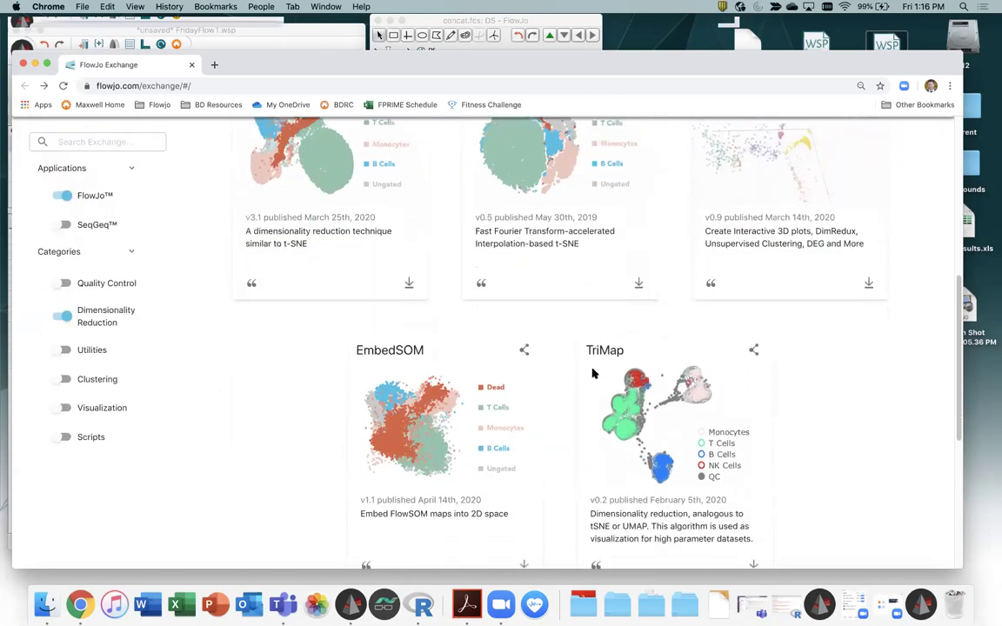
{"action": "scroll", "coordinate": [594, 373], "scroll_direction": "down", "scroll_amount": 3}
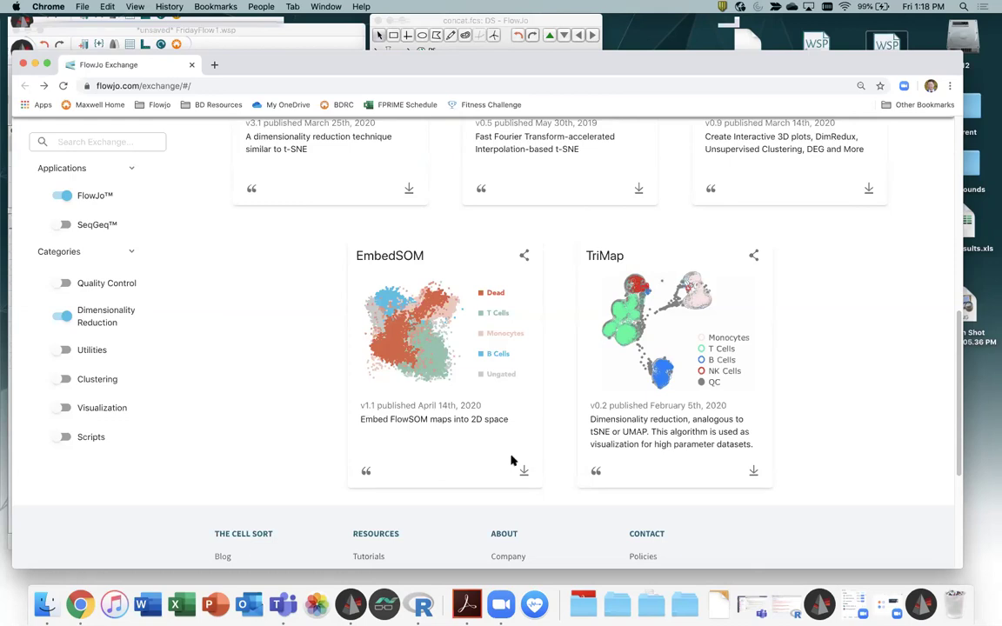
{"action": "scroll", "coordinate": [316, 423], "scroll_direction": "up", "scroll_amount": 1}
{"action": "scroll", "coordinate": [315, 423], "scroll_direction": "up", "scroll_amount": 2}
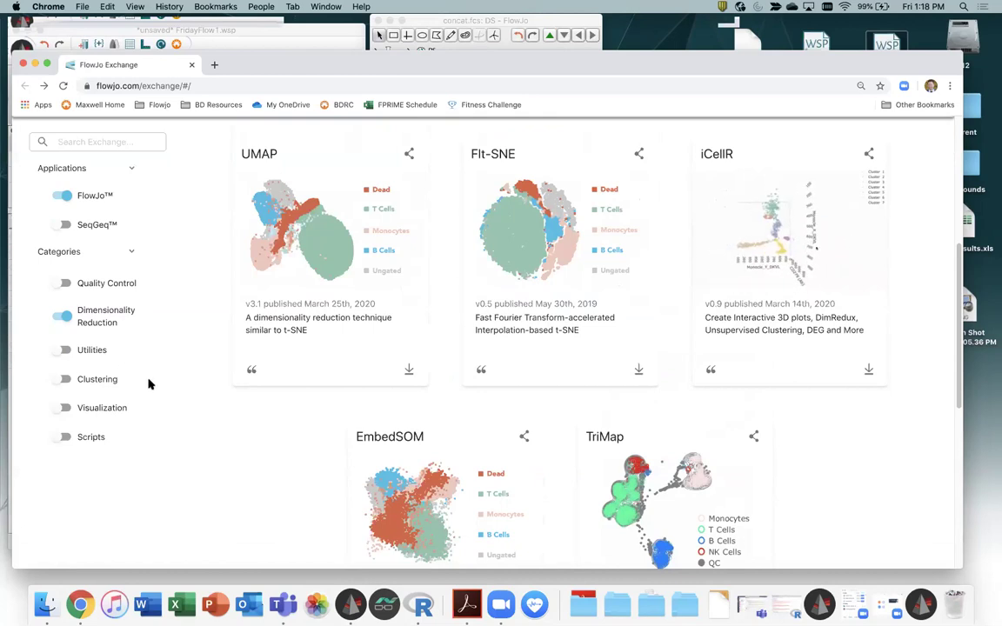
Change the plugin category filter from Dimensionality Reduction to Clustering
{"action": "left_click", "coordinate": [63, 379]}
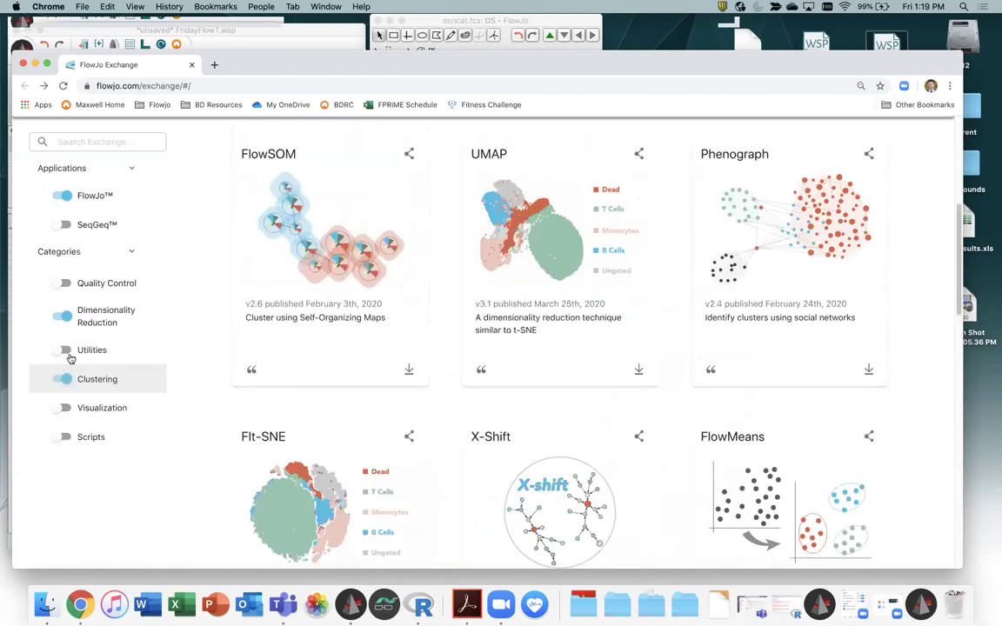
{"action": "left_click", "coordinate": [66, 317]}
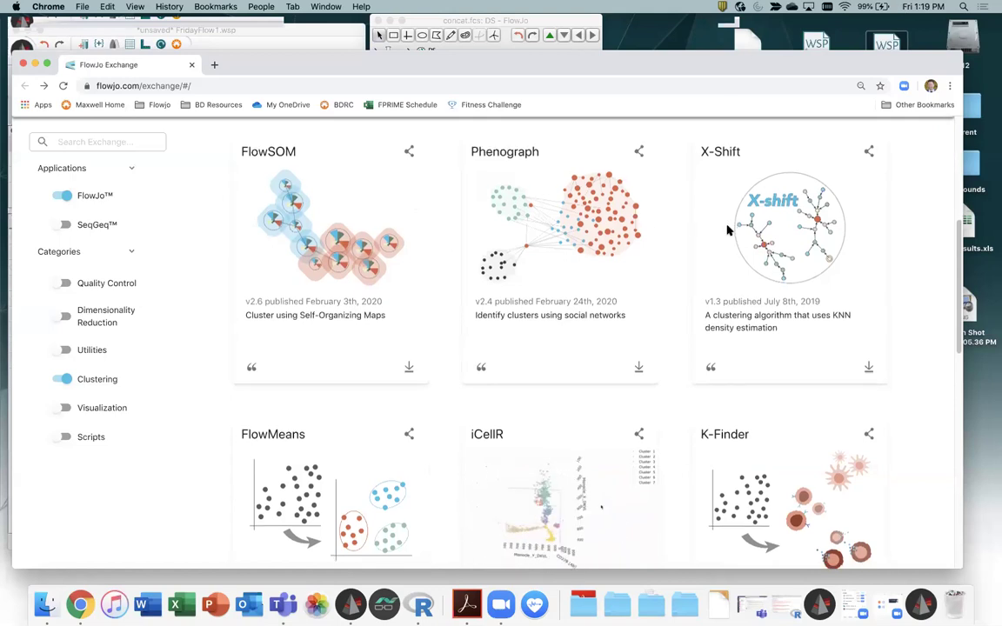
Look through the clustering plugins, from FlowSOM and Phenograph to AstrolabeImport and SVM, and minimize the browser to return to FlowJo
{"action": "scroll", "coordinate": [560, 318], "scroll_direction": "down", "scroll_amount": 3}
{"action": "scroll", "coordinate": [335, 335], "scroll_direction": "down", "scroll_amount": 1}
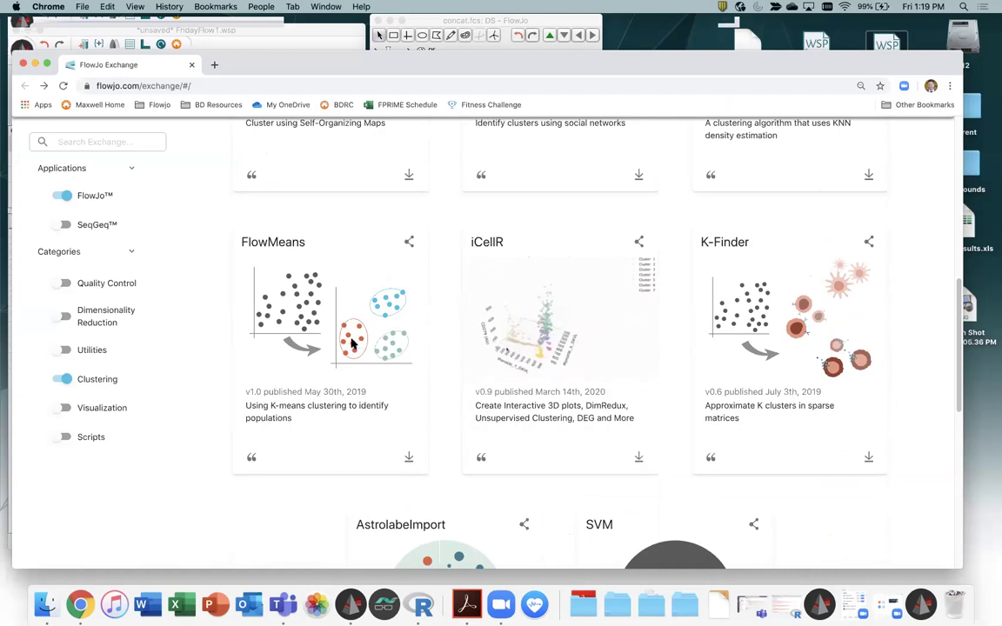
{"action": "scroll", "coordinate": [352, 343], "scroll_direction": "up", "scroll_amount": 5}
{"action": "scroll", "coordinate": [351, 344], "scroll_direction": "down", "scroll_amount": 1}
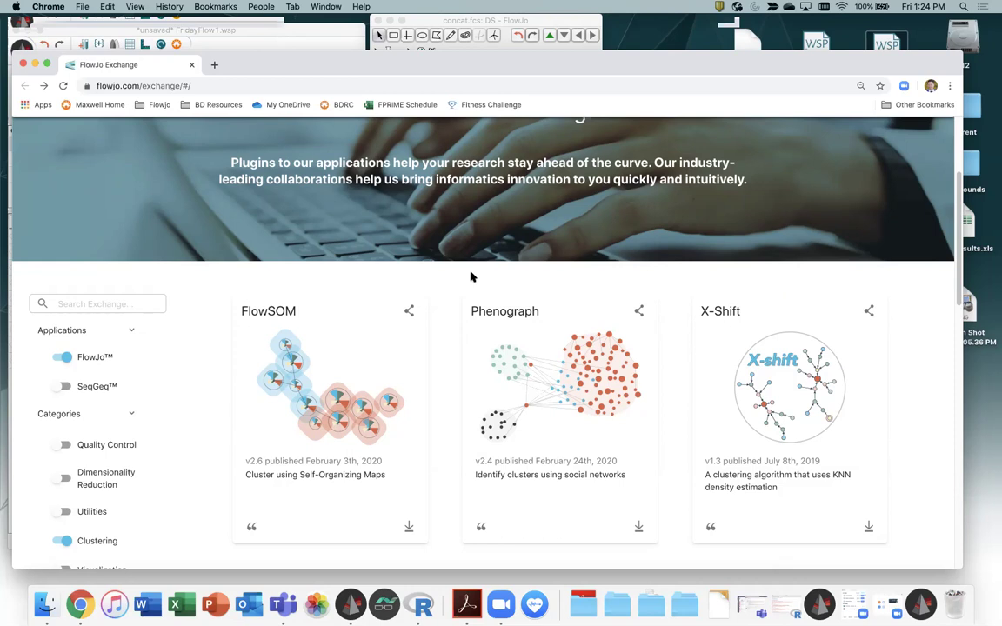
{"action": "scroll", "coordinate": [488, 288], "scroll_direction": "down", "scroll_amount": 5}
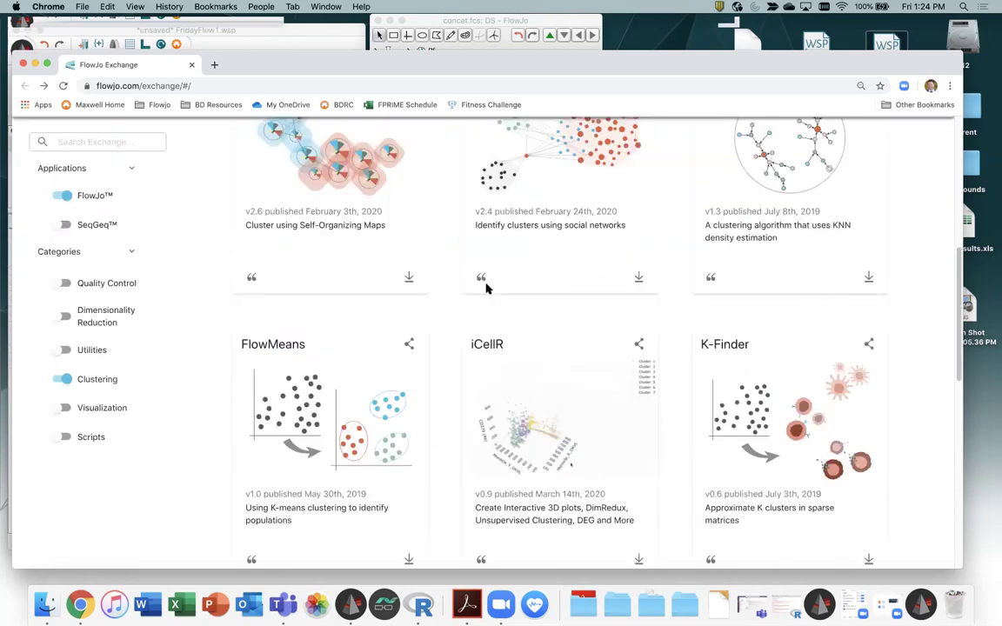
{"action": "scroll", "coordinate": [487, 289], "scroll_direction": "down", "scroll_amount": 2}
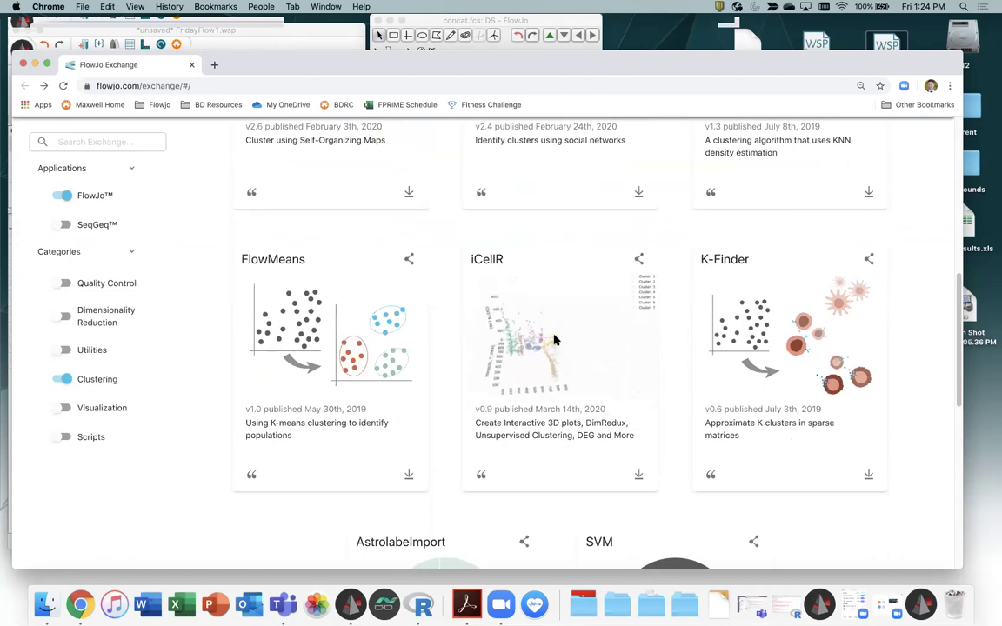
{"action": "scroll", "coordinate": [768, 374], "scroll_direction": "down", "scroll_amount": 1}
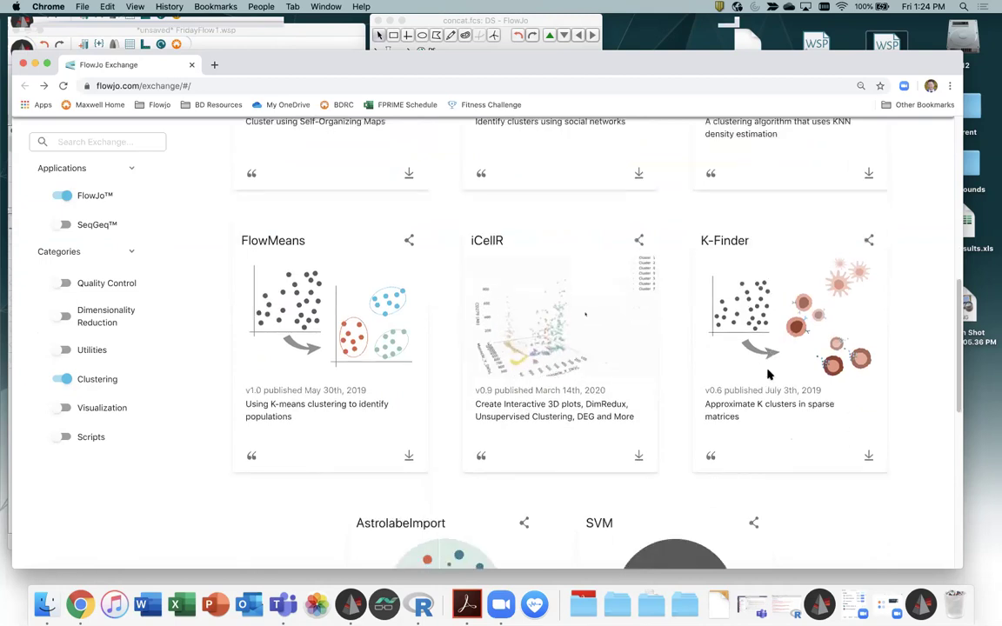
{"action": "scroll", "coordinate": [753, 346], "scroll_direction": "down", "scroll_amount": 1}
{"action": "scroll", "coordinate": [734, 349], "scroll_direction": "down", "scroll_amount": 1}
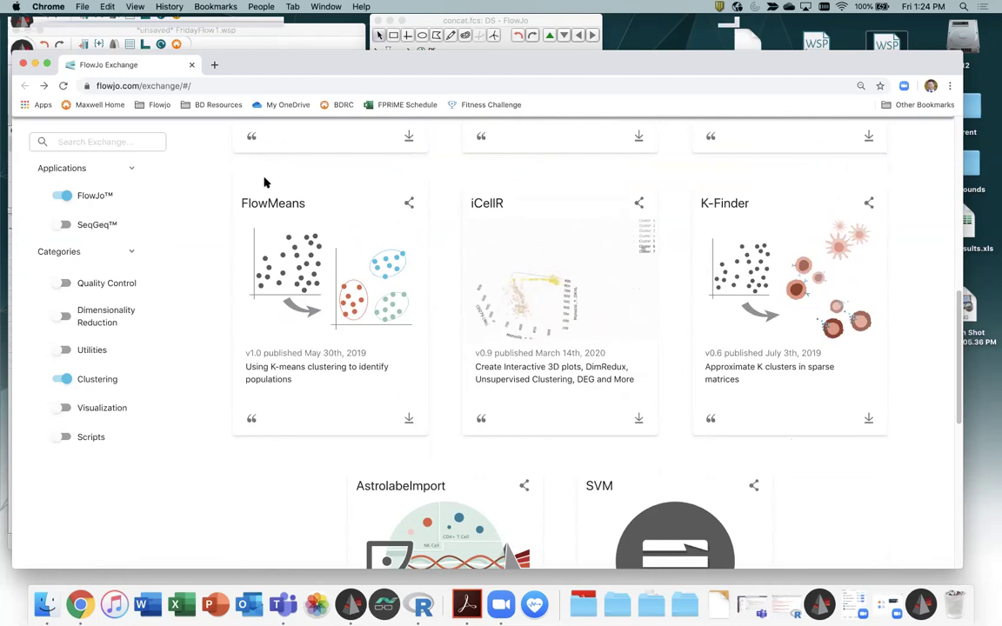
{"action": "left_click", "coordinate": [37, 64]}
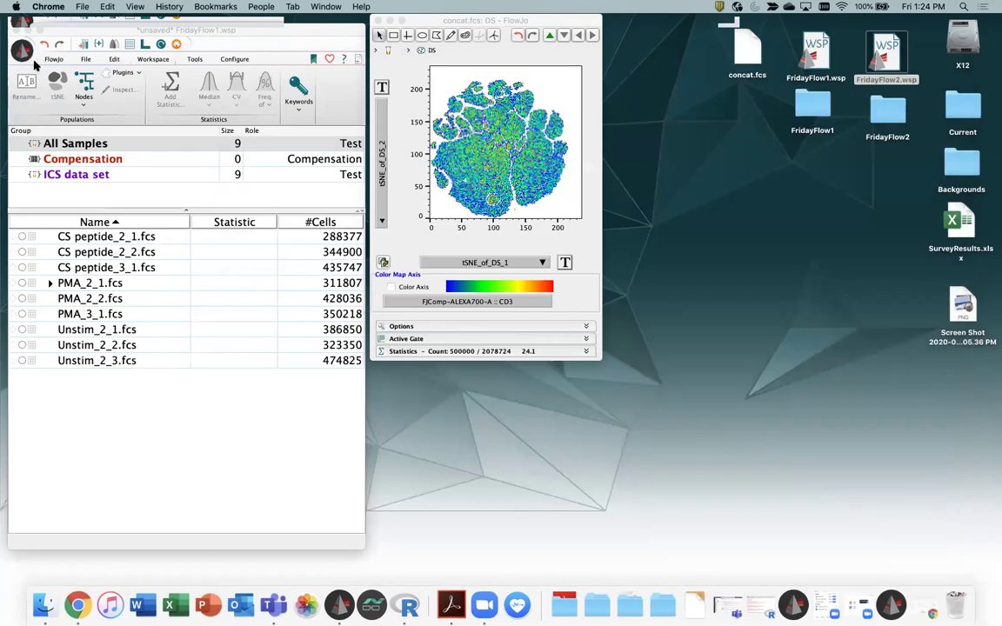
Close the concat.fcs t-SNE graph window, leaving only the FridayFlow1 workspace open
{"action": "left_click", "coordinate": [531, 138]}
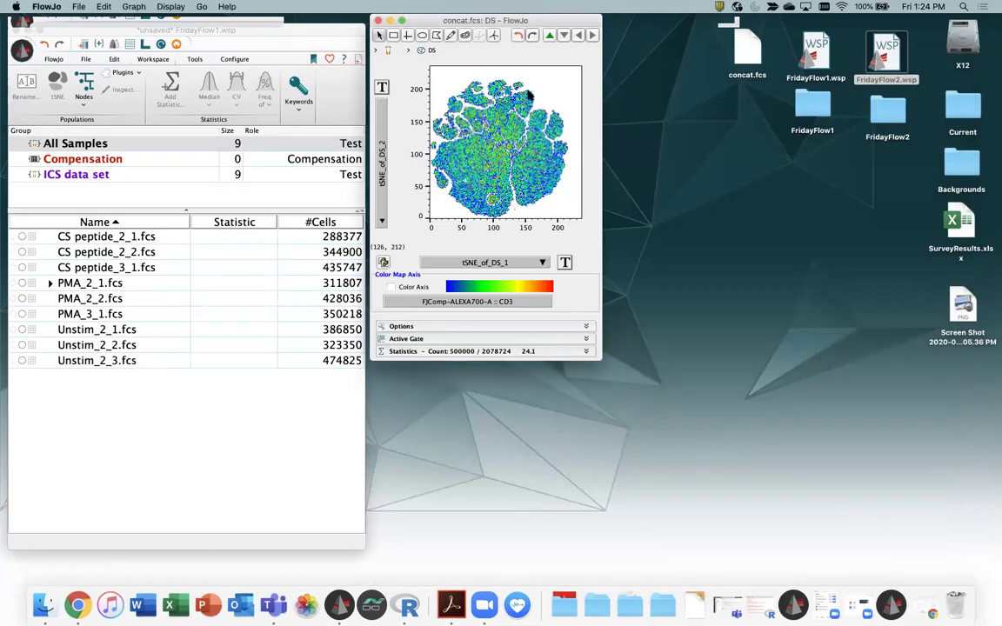
{"action": "left_click_drag", "start_coordinate": [602, 93], "coordinate": [749, 95]}
{"action": "left_click_drag", "start_coordinate": [721, 21], "coordinate": [726, 125]}
{"action": "left_click", "coordinate": [381, 125]}
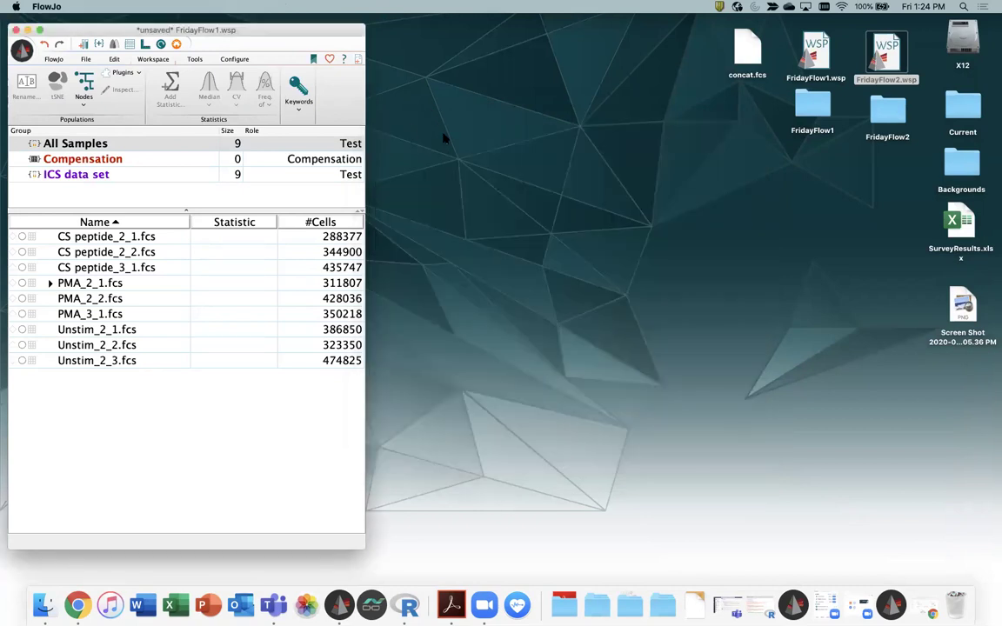
{"action": "left_click", "coordinate": [203, 435]}
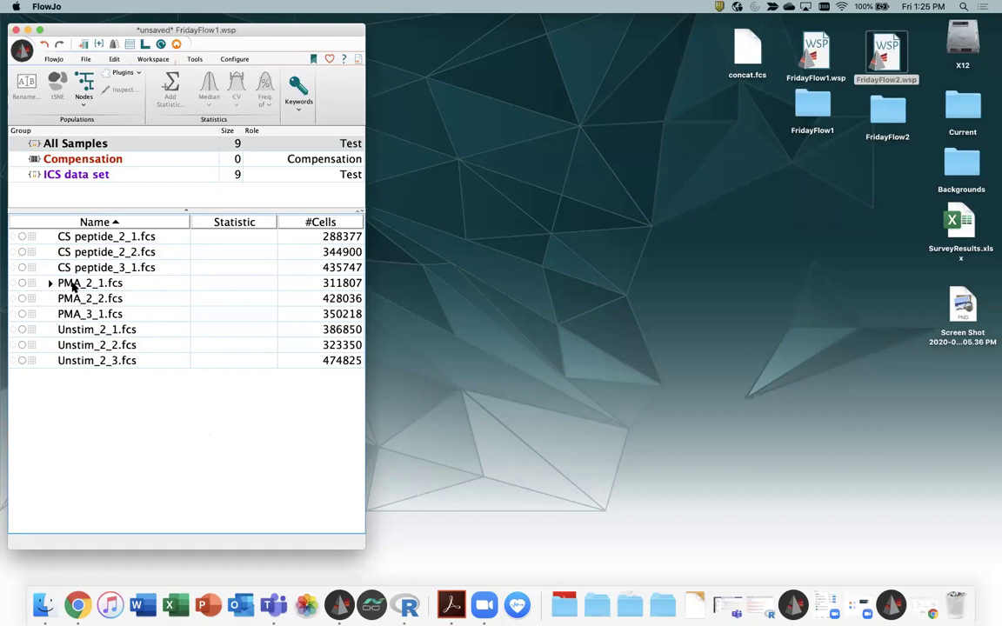
Expand the PMA_2_1.fcs sample, look through its derived parameters and its CD4 cluster populations, and collapse it again
{"action": "left_click", "coordinate": [50, 284]}
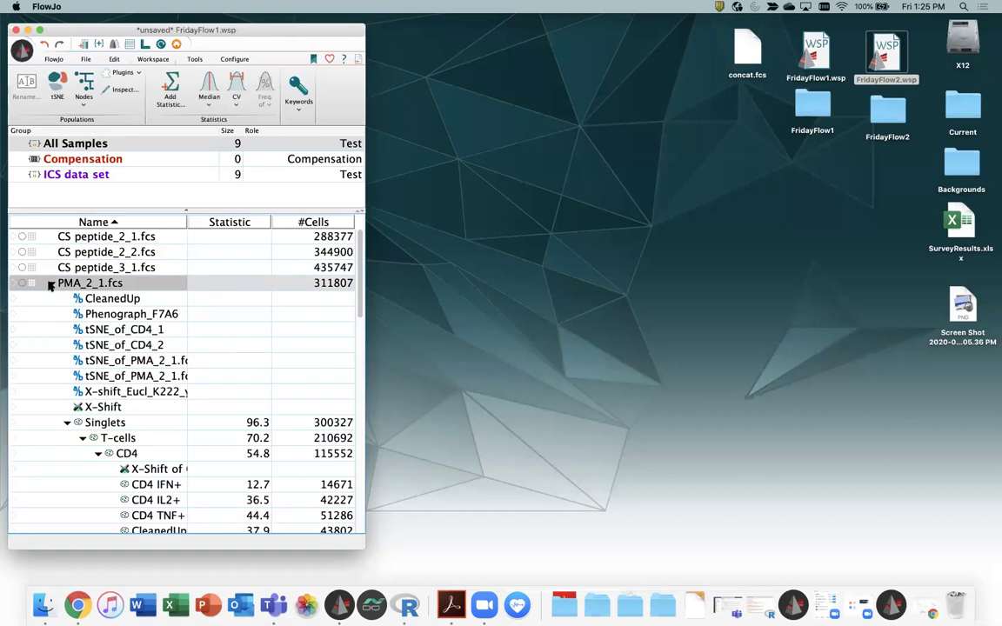
{"action": "scroll", "coordinate": [124, 365], "scroll_direction": "down", "scroll_amount": 2}
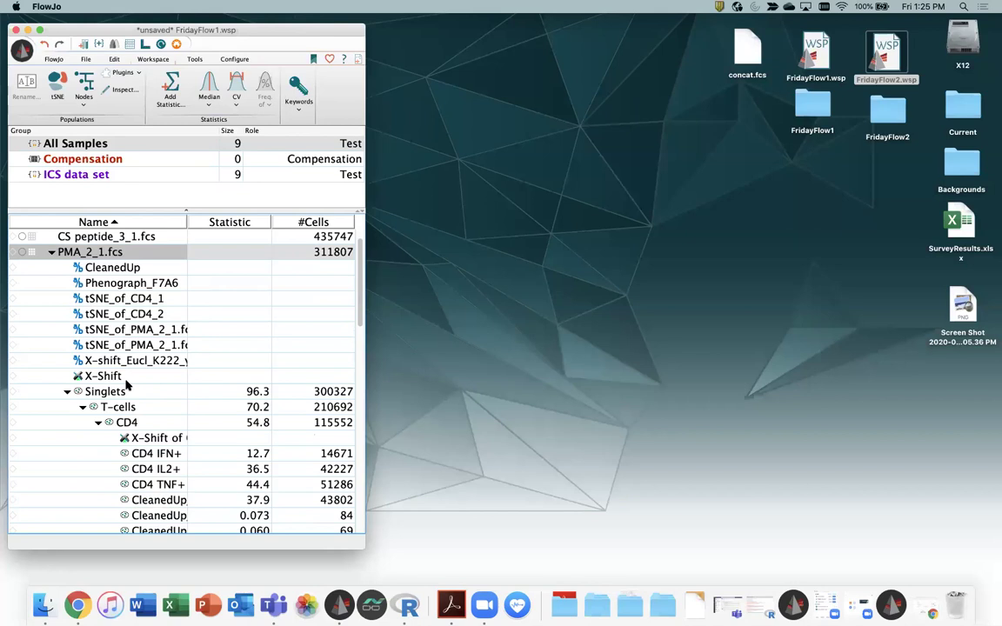
{"action": "scroll", "coordinate": [125, 372], "scroll_direction": "down", "scroll_amount": 1}
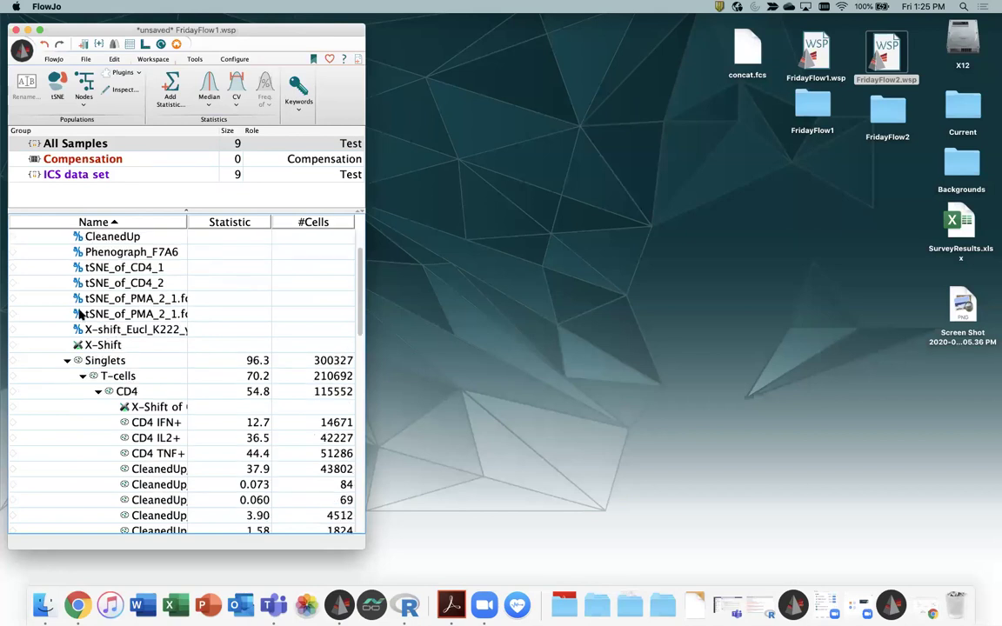
{"action": "left_click", "coordinate": [125, 392]}
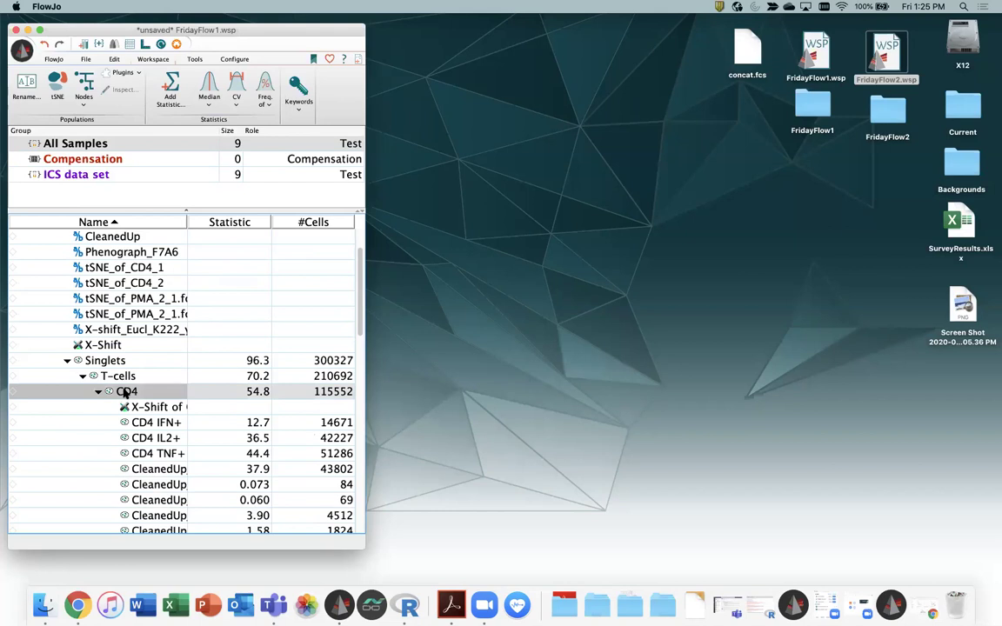
{"action": "scroll", "coordinate": [124, 393], "scroll_direction": "down", "scroll_amount": 4}
{"action": "scroll", "coordinate": [126, 393], "scroll_direction": "down", "scroll_amount": 9}
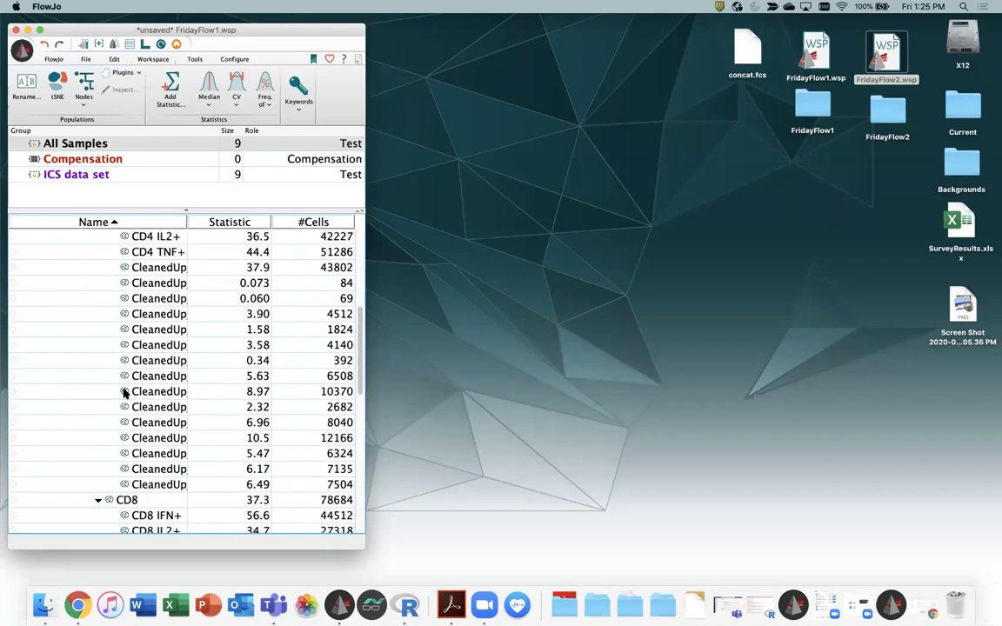
{"action": "scroll", "coordinate": [122, 387], "scroll_direction": "up", "scroll_amount": 17}
{"action": "left_click", "coordinate": [50, 283]}
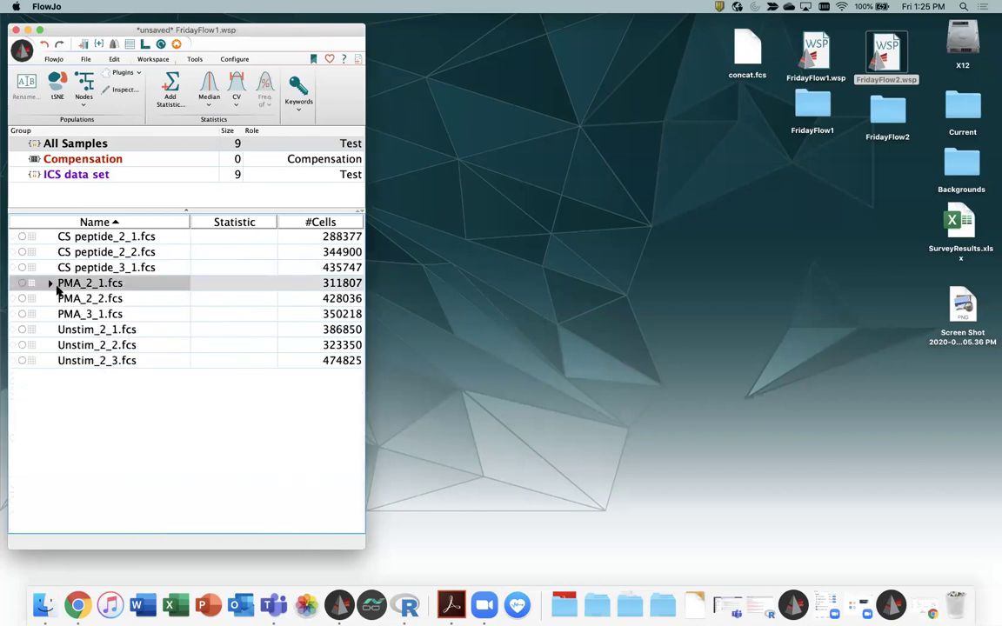
Examine the t-SNE cluster and gated-population plots of the Effect of Clean Up layout in a widened layout window, and close it
{"action": "left_click", "coordinate": [145, 44]}
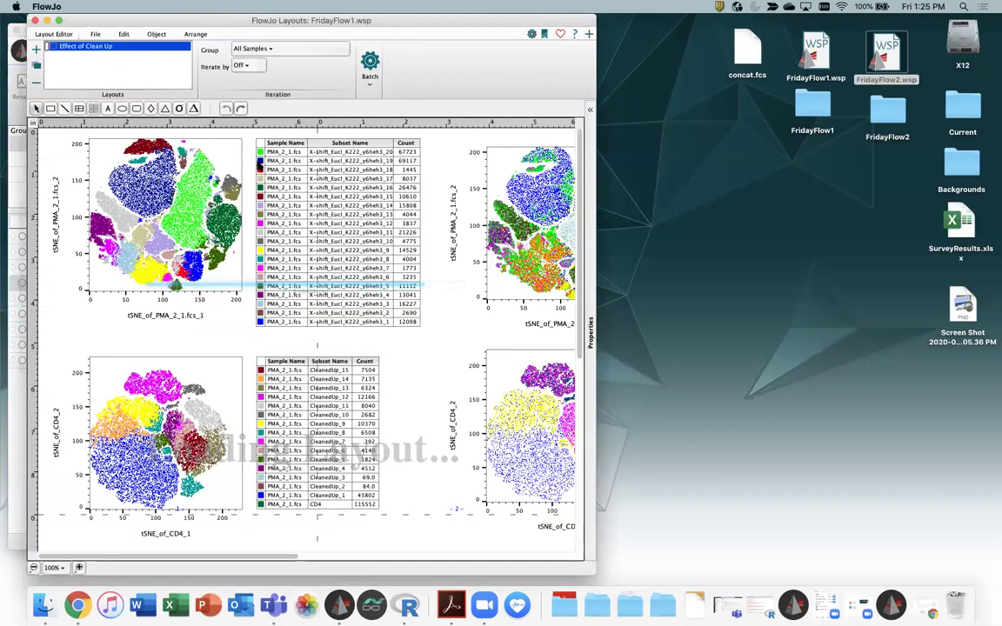
{"action": "left_click_drag", "start_coordinate": [596, 341], "coordinate": [878, 337]}
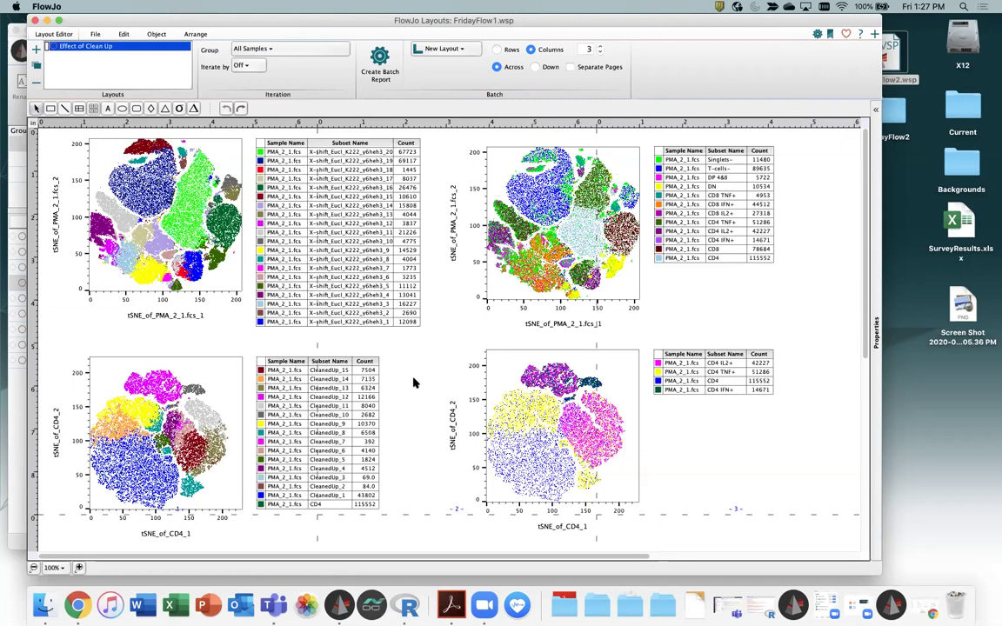
{"action": "scroll", "coordinate": [414, 382], "scroll_direction": "down", "scroll_amount": 5}
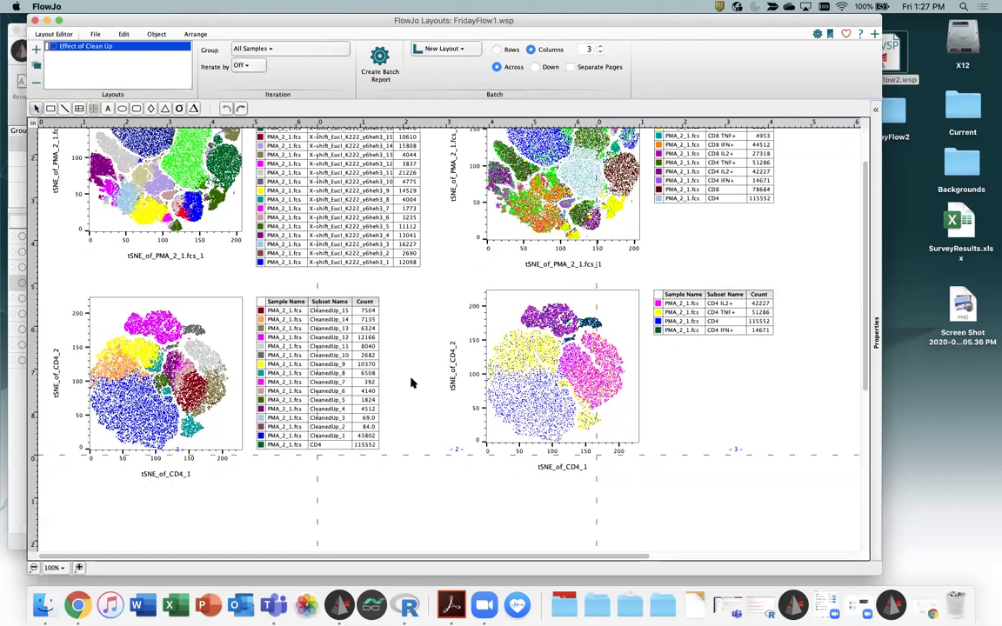
{"action": "scroll", "coordinate": [412, 383], "scroll_direction": "down", "scroll_amount": 1}
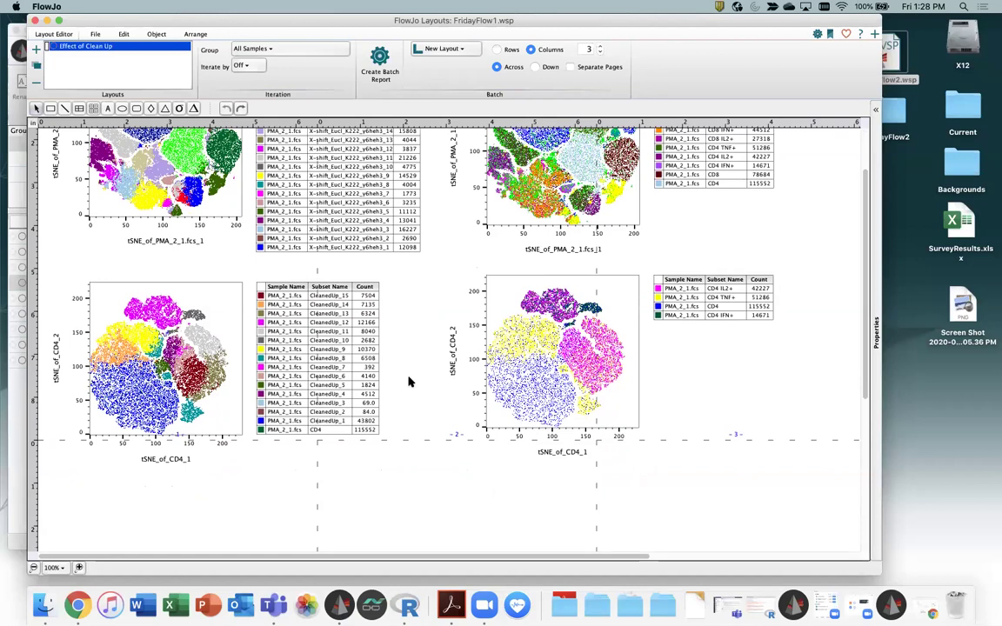
{"action": "scroll", "coordinate": [410, 381], "scroll_direction": "down", "scroll_amount": 2}
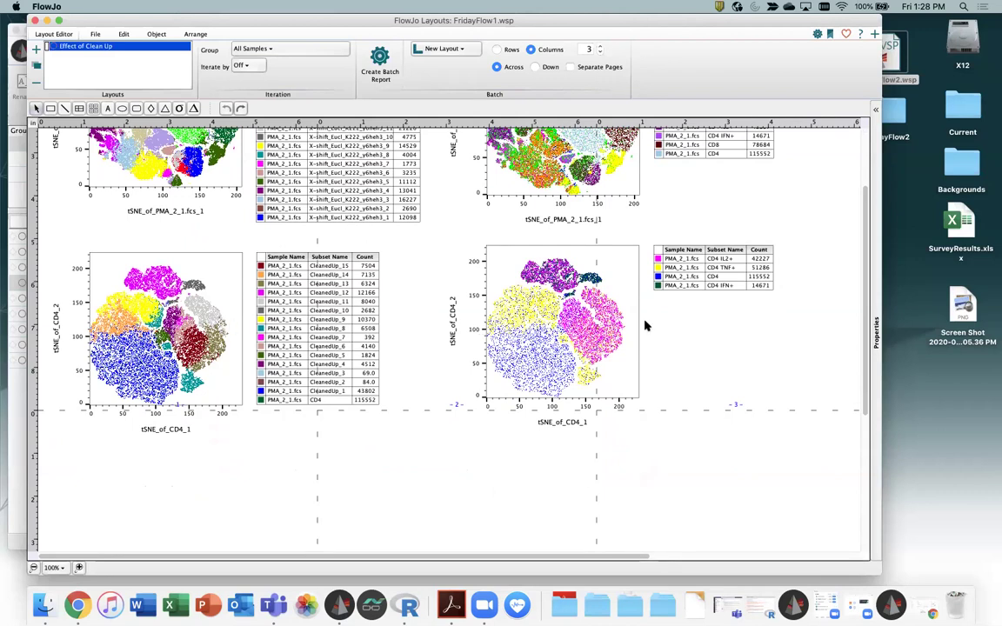
{"action": "scroll", "coordinate": [645, 326], "scroll_direction": "down", "scroll_amount": 1}
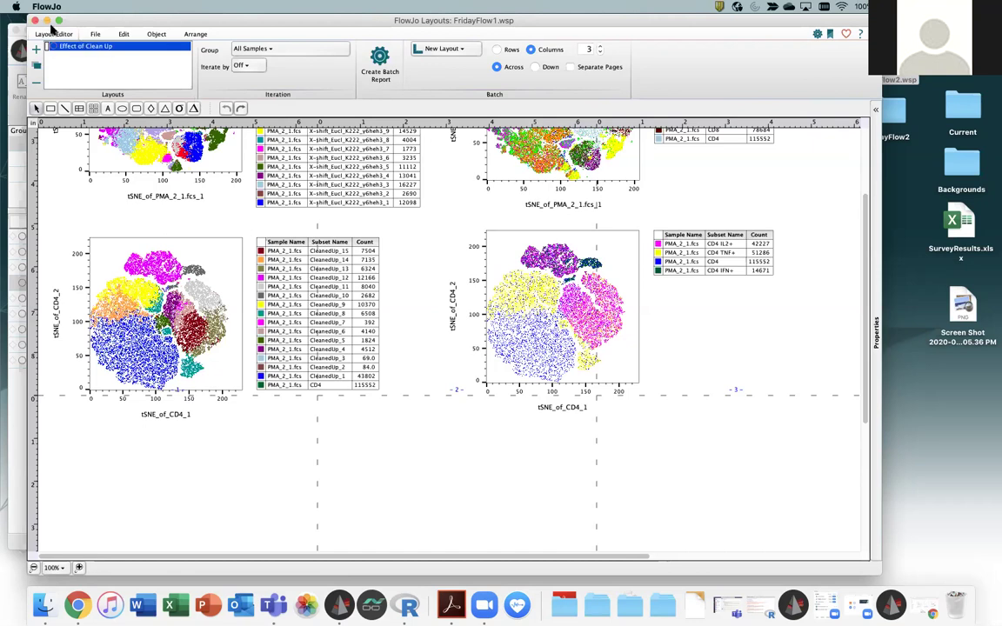
{"action": "left_click", "coordinate": [33, 22]}
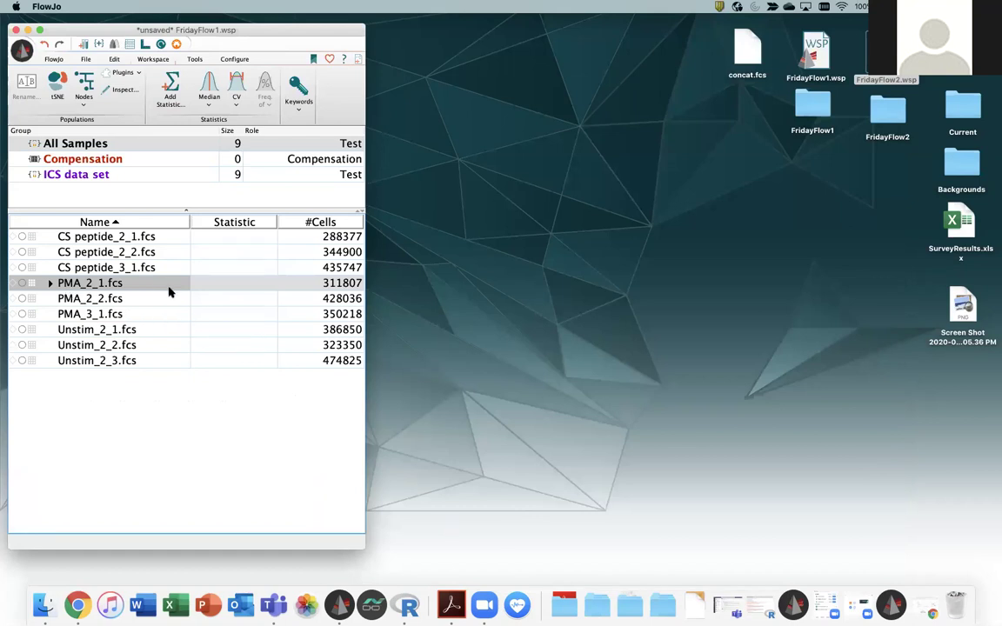
Open the TriMap plugin for the CD4 population of the PMA_2_1.fcs sample
{"action": "left_click", "coordinate": [50, 285]}
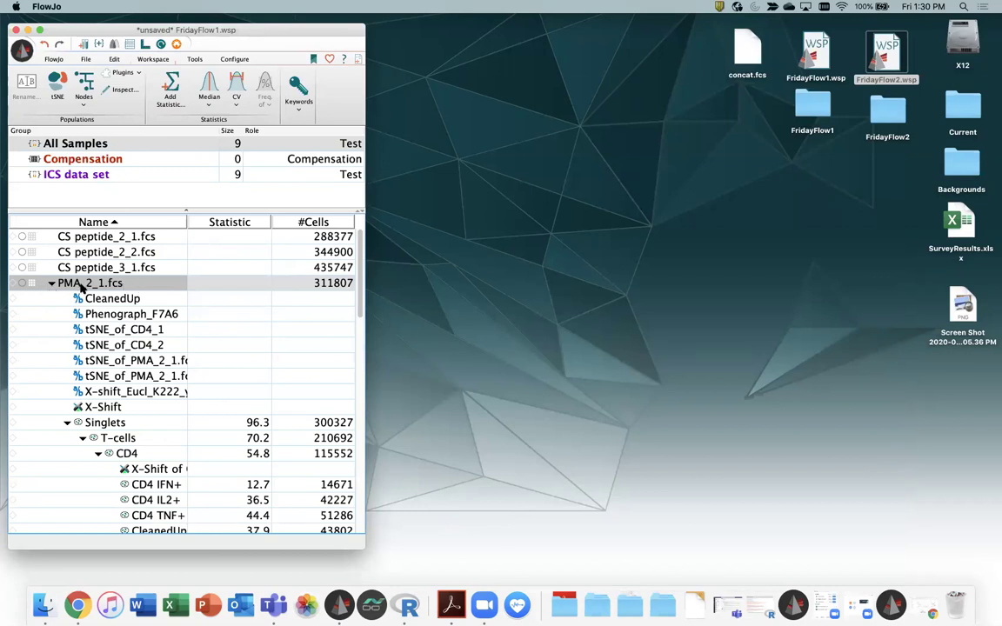
{"action": "scroll", "coordinate": [117, 365], "scroll_direction": "down", "scroll_amount": 3}
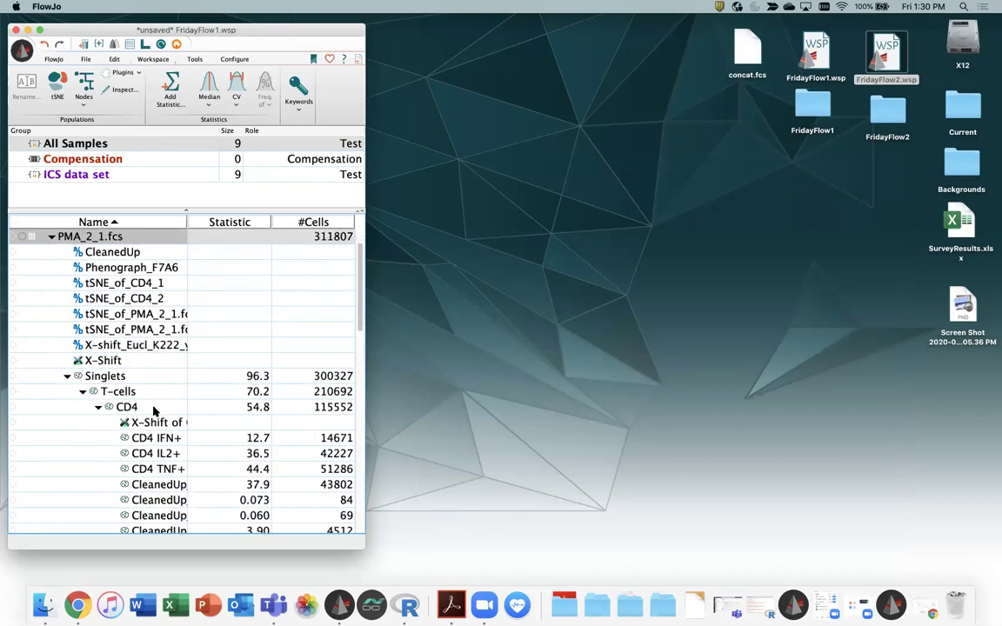
{"action": "left_click", "coordinate": [133, 409]}
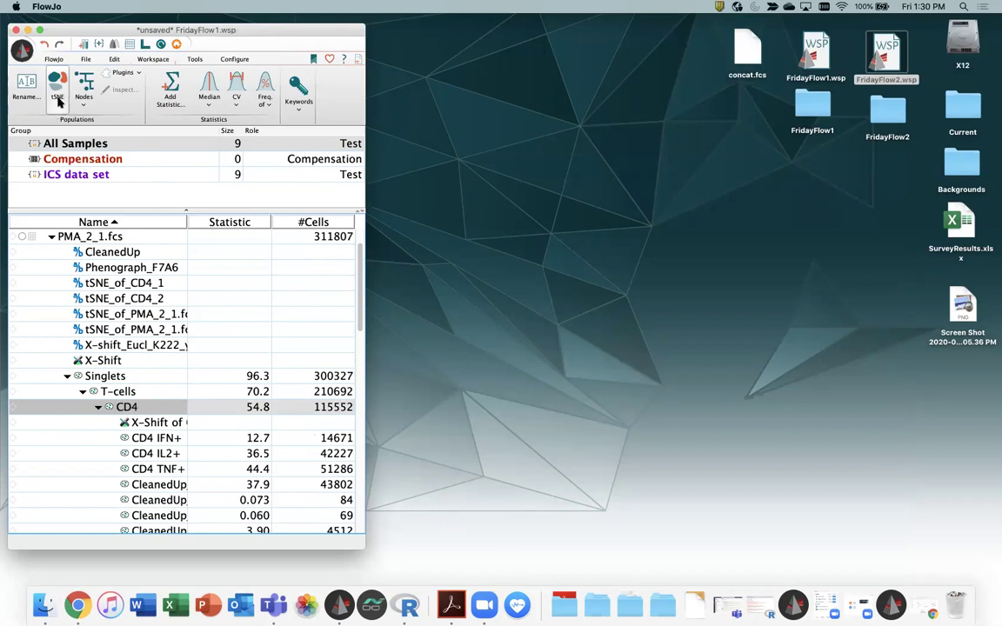
{"action": "left_click", "coordinate": [126, 73]}
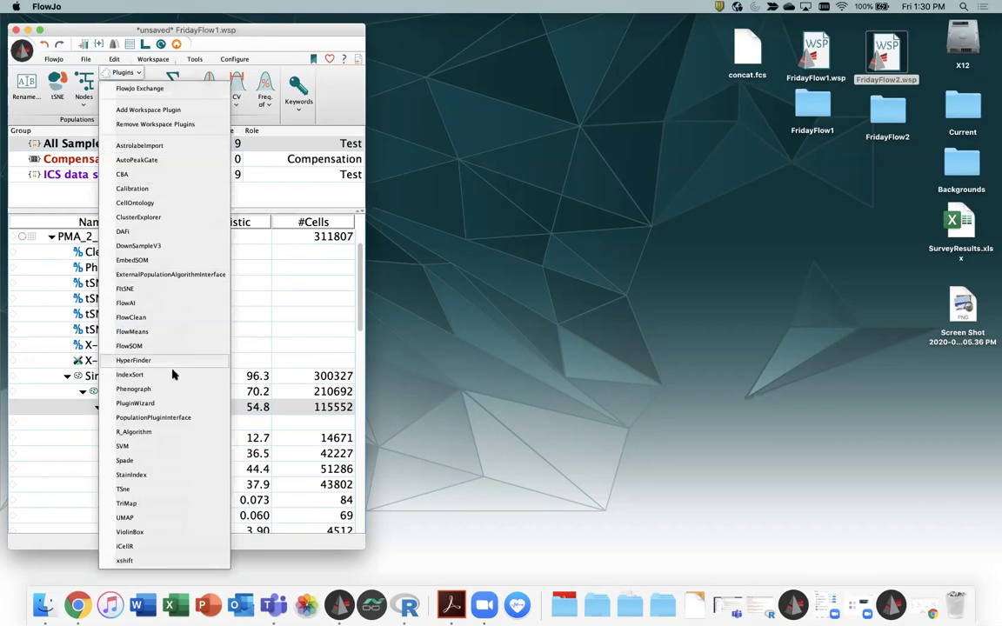
{"action": "left_click", "coordinate": [137, 504]}
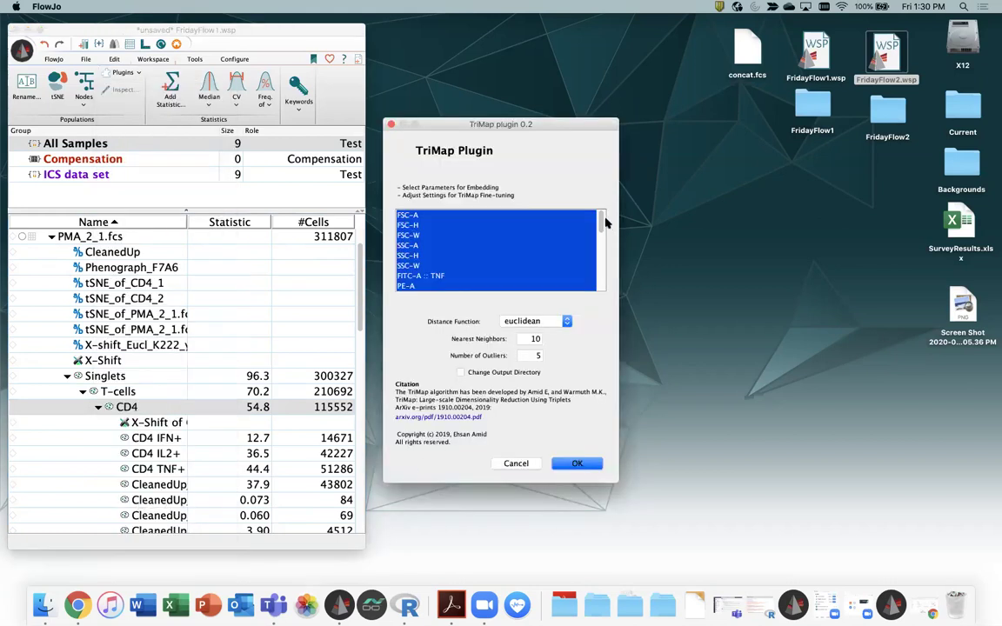
Select only the compensated TNF, CD8, CD4, IFN, IL2 and CD3 parameters for the TriMap embedding
{"action": "left_click_drag", "start_coordinate": [600, 223], "coordinate": [604, 260]}
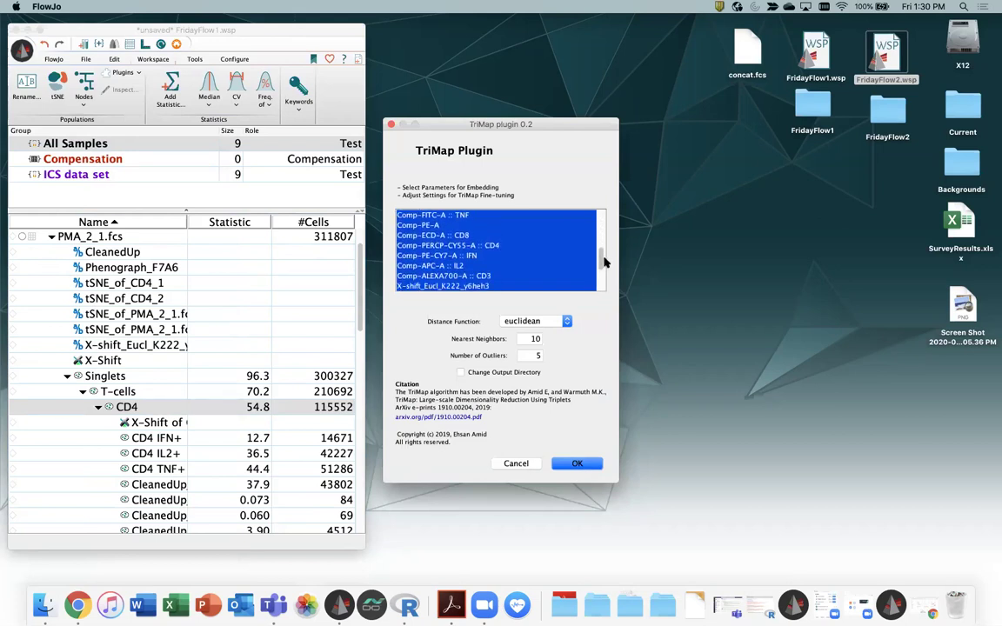
{"action": "left_click", "coordinate": [469, 216]}
{"action": "left_click", "coordinate": [438, 235], "text": "super"}
{"action": "left_click", "coordinate": [454, 246], "text": "super"}
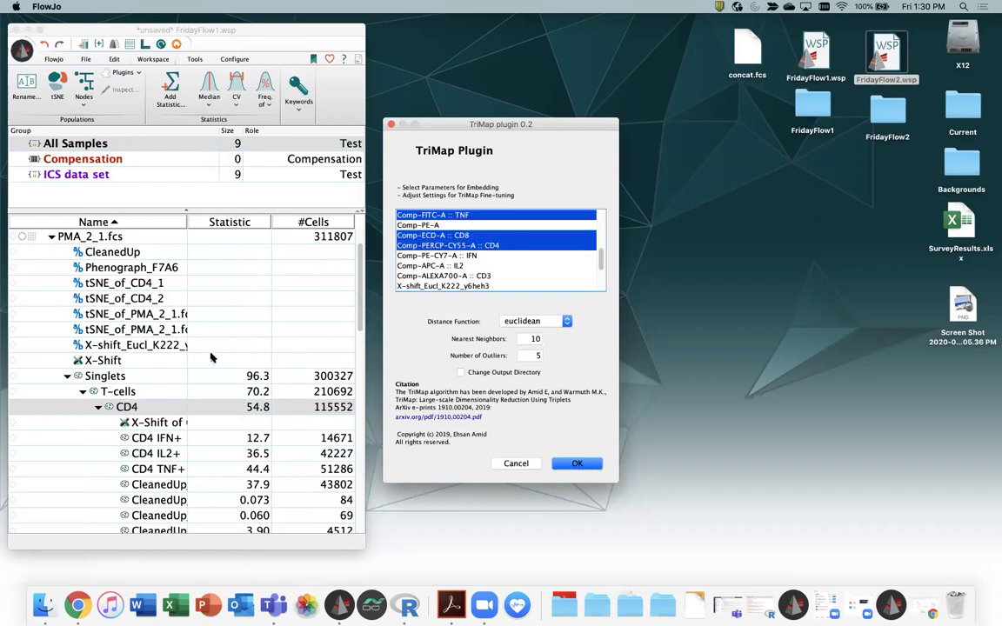
{"action": "left_click", "coordinate": [484, 275], "text": "super"}
{"action": "left_click", "coordinate": [458, 256], "text": "super"}
{"action": "left_click", "coordinate": [457, 265], "text": "super"}
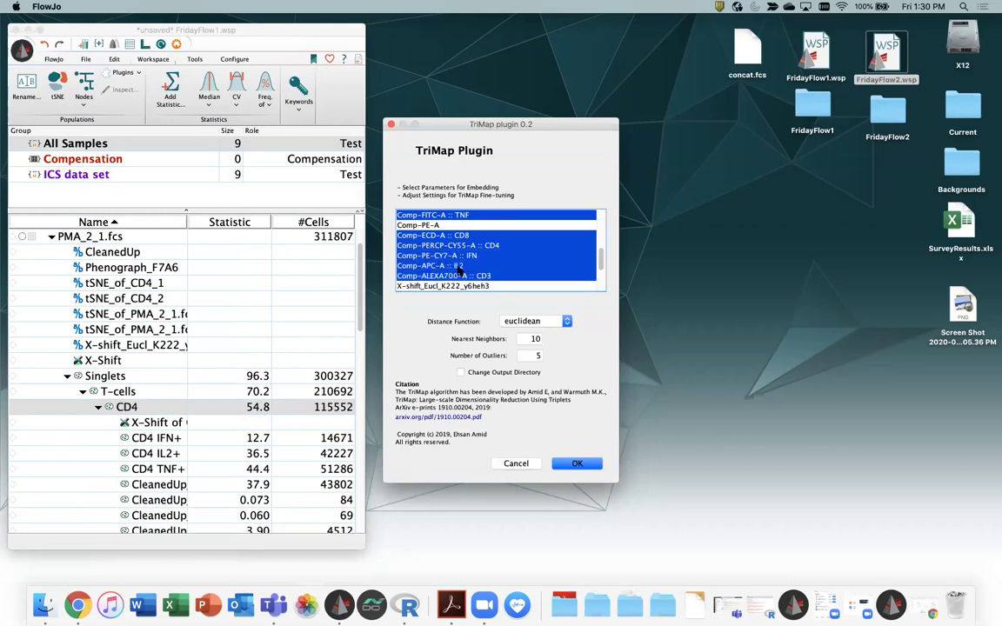
{"action": "scroll", "coordinate": [496, 270], "scroll_direction": "down", "scroll_amount": 5}
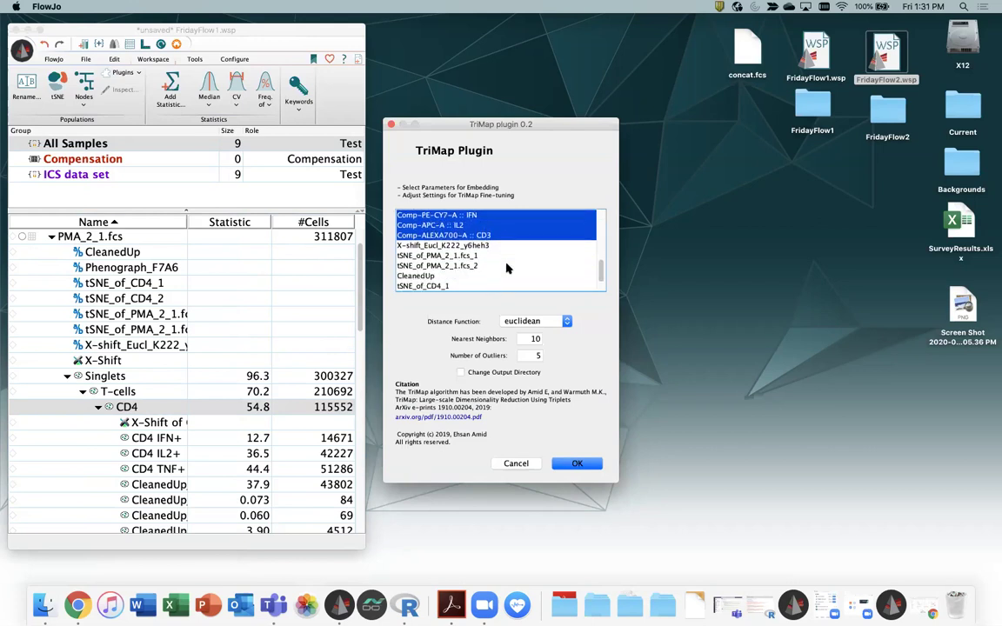
{"action": "scroll", "coordinate": [507, 268], "scroll_direction": "down", "scroll_amount": 1}
{"action": "scroll", "coordinate": [507, 267], "scroll_direction": "up", "scroll_amount": 5}
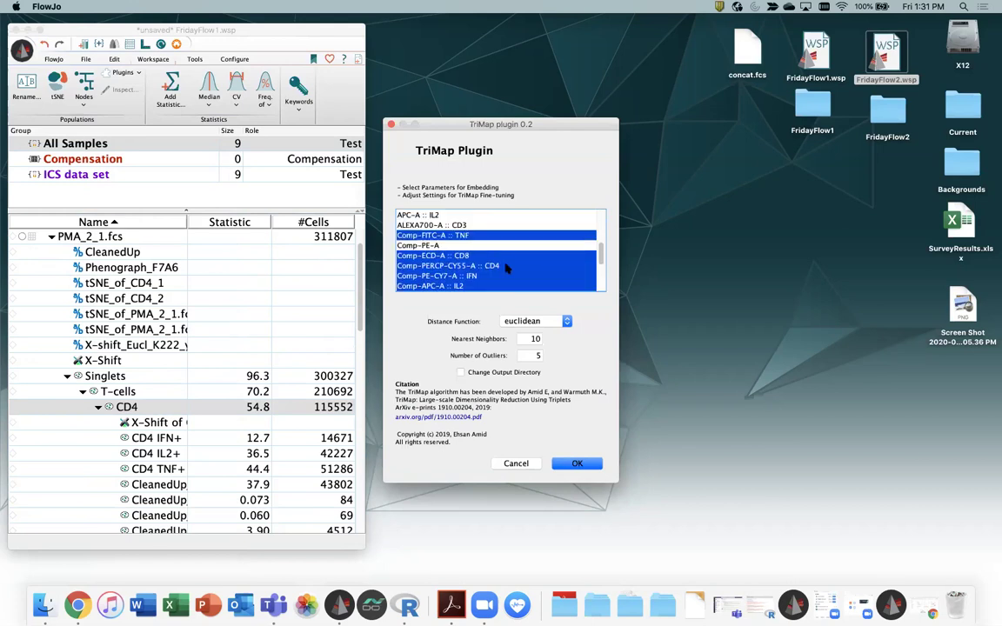
Choose the euclidean distance function and run TriMap on the CD4 population
{"action": "left_click", "coordinate": [567, 322]}
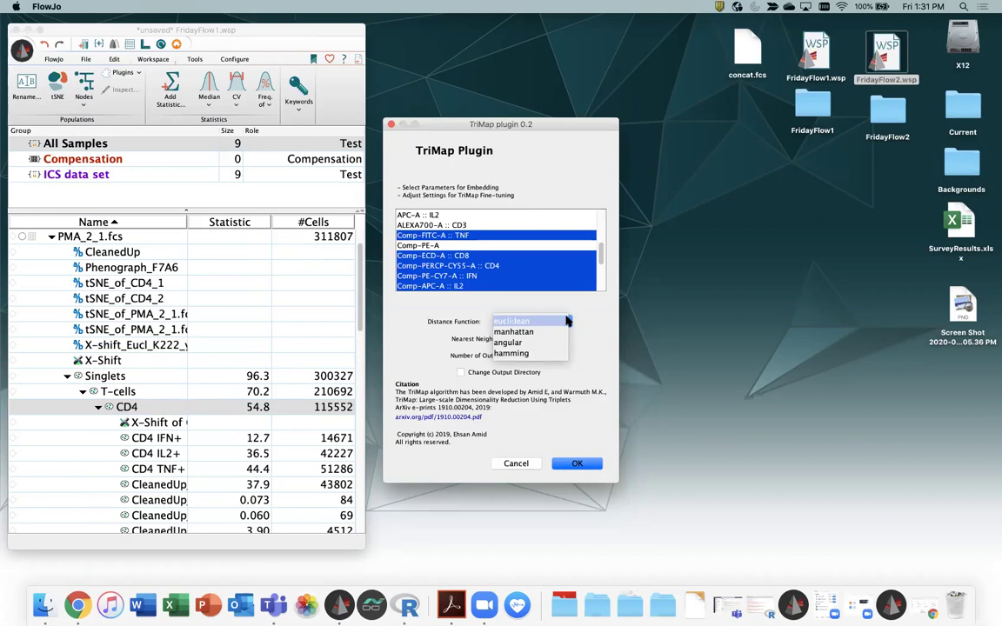
{"action": "left_click", "coordinate": [516, 321]}
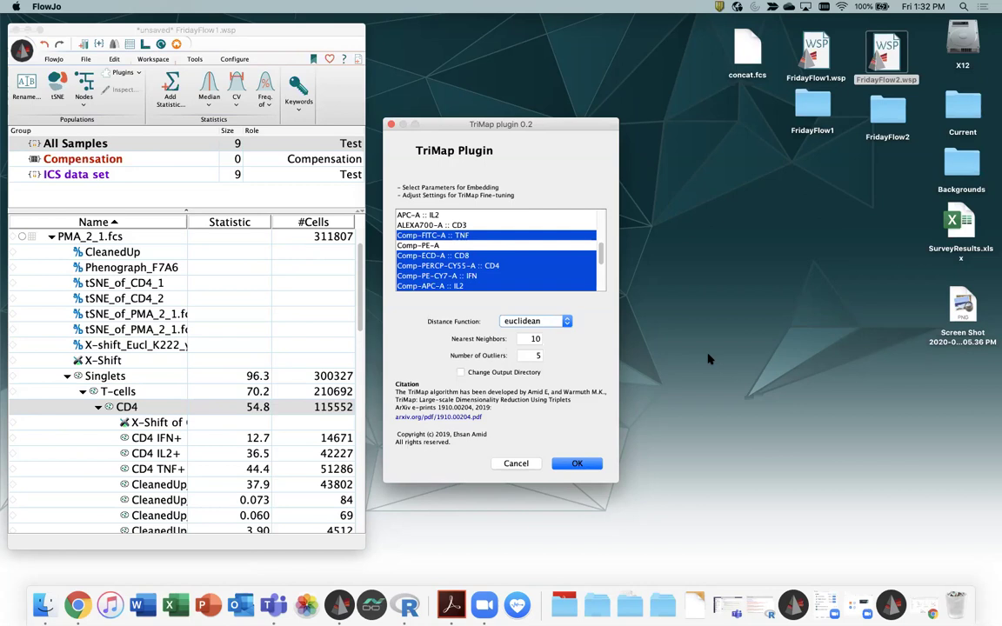
{"action": "left_click", "coordinate": [576, 463]}
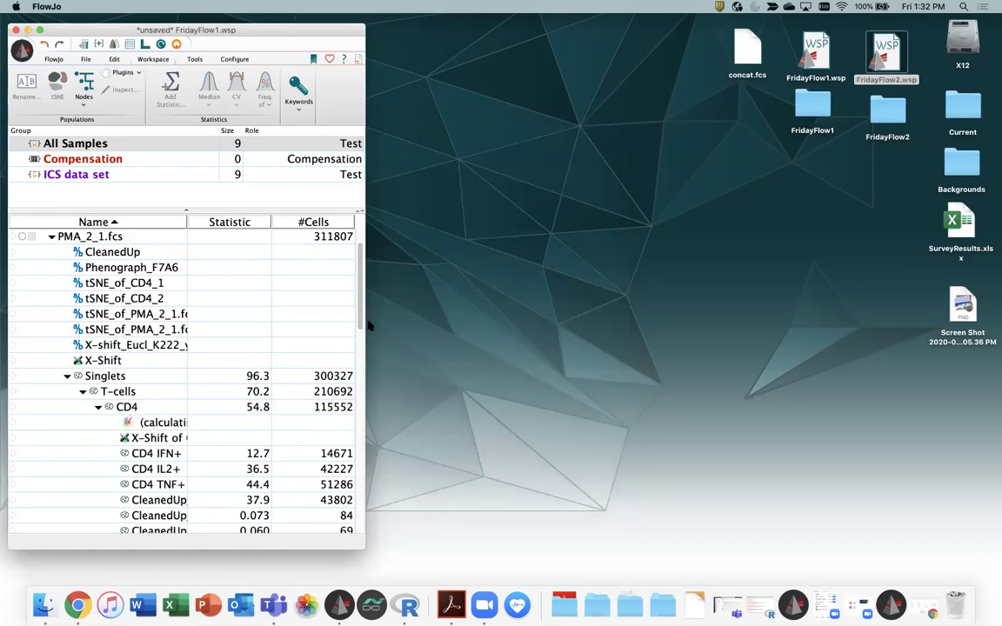
Widen the workspace window and its Name column to show the full population names
{"action": "left_click_drag", "start_coordinate": [365, 328], "coordinate": [478, 328]}
{"action": "left_click_drag", "start_coordinate": [225, 223], "coordinate": [287, 231]}
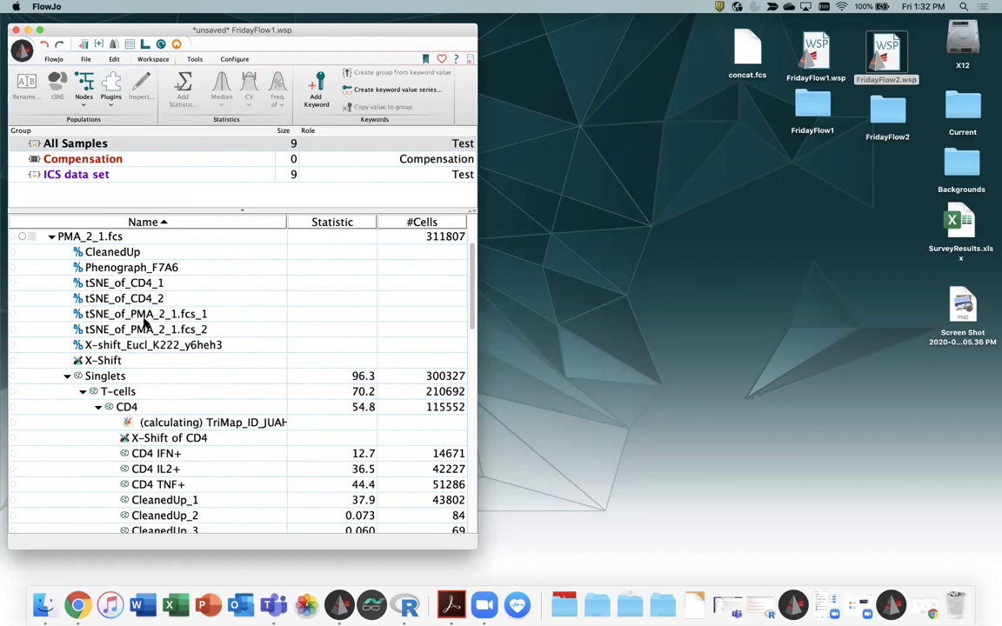
Open the PluginWizard plugin for the PMA_2_1.fcs sample and shift its window slightly aside
{"action": "scroll", "coordinate": [94, 285], "scroll_direction": "up", "scroll_amount": 2}
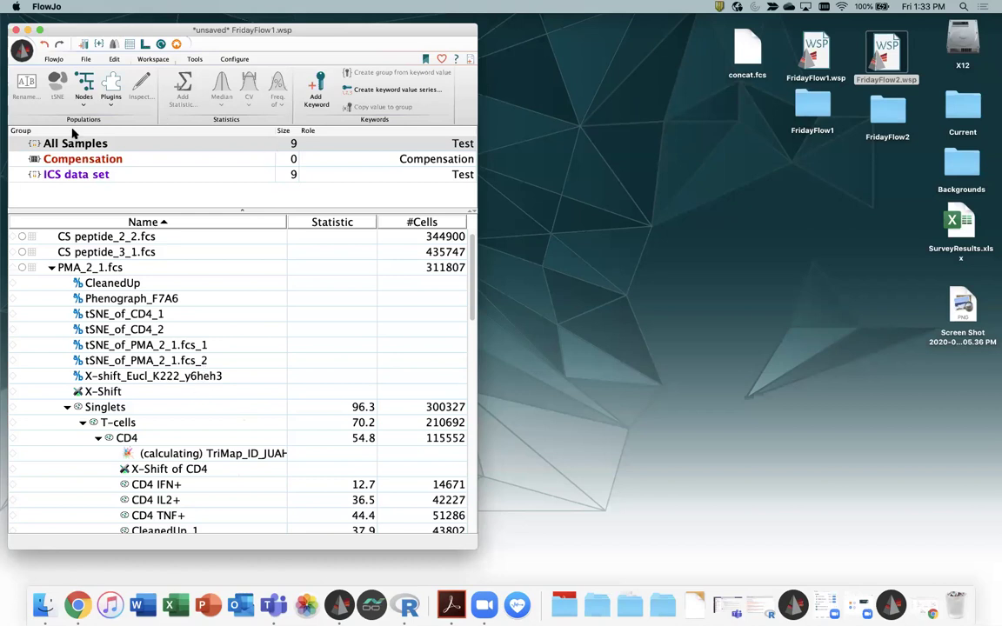
{"action": "left_click", "coordinate": [87, 271]}
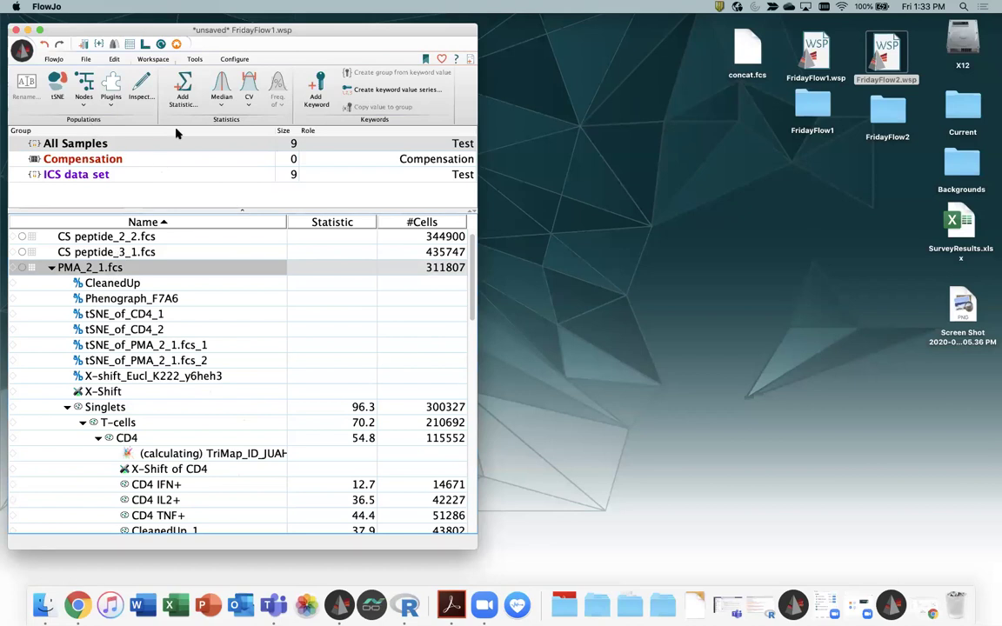
{"action": "left_click", "coordinate": [111, 97]}
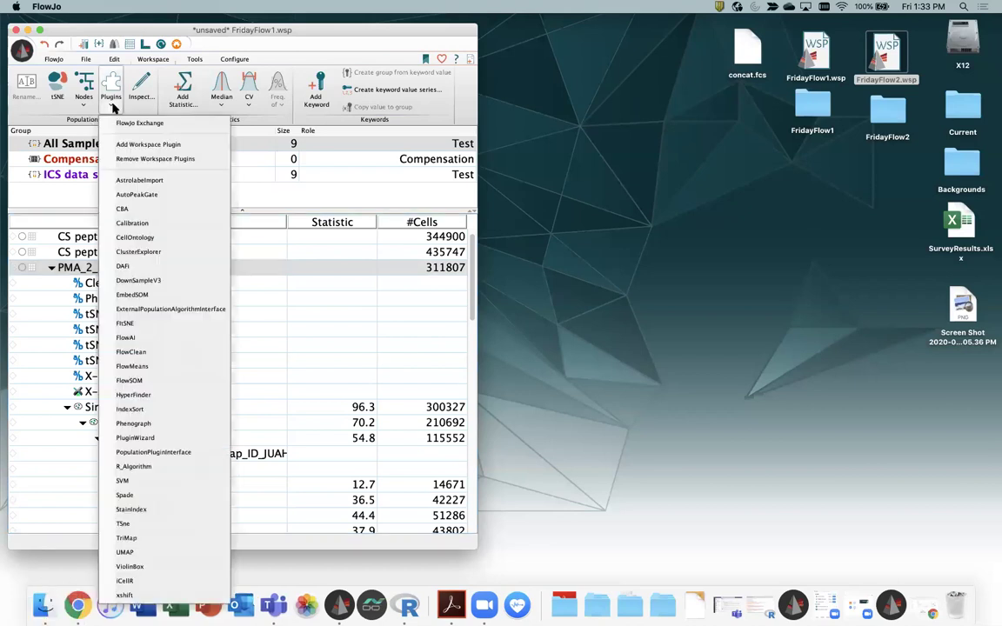
{"action": "left_click", "coordinate": [137, 439]}
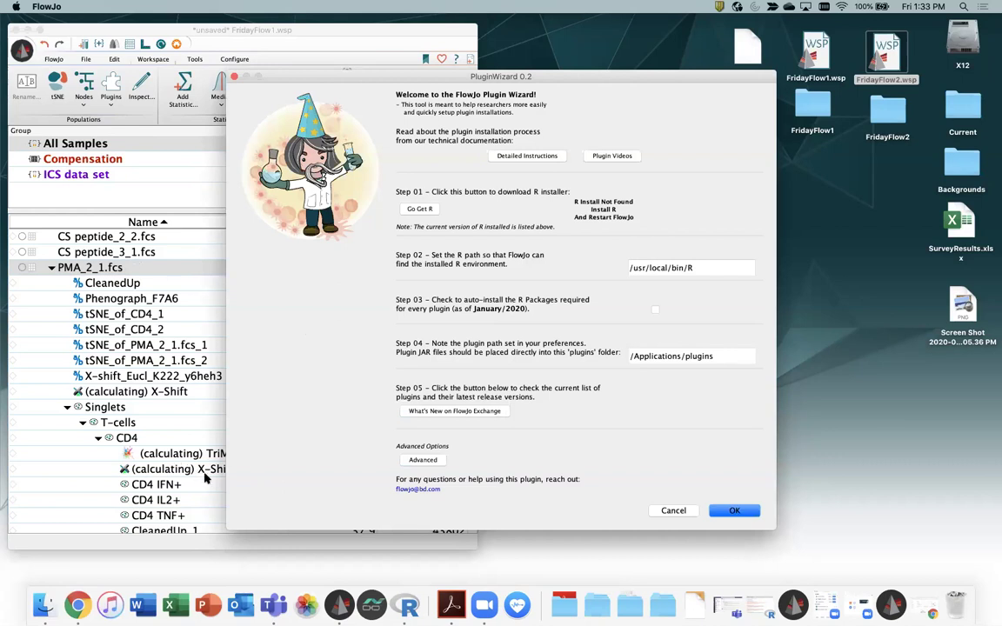
{"action": "left_click_drag", "start_coordinate": [411, 73], "coordinate": [387, 72]}
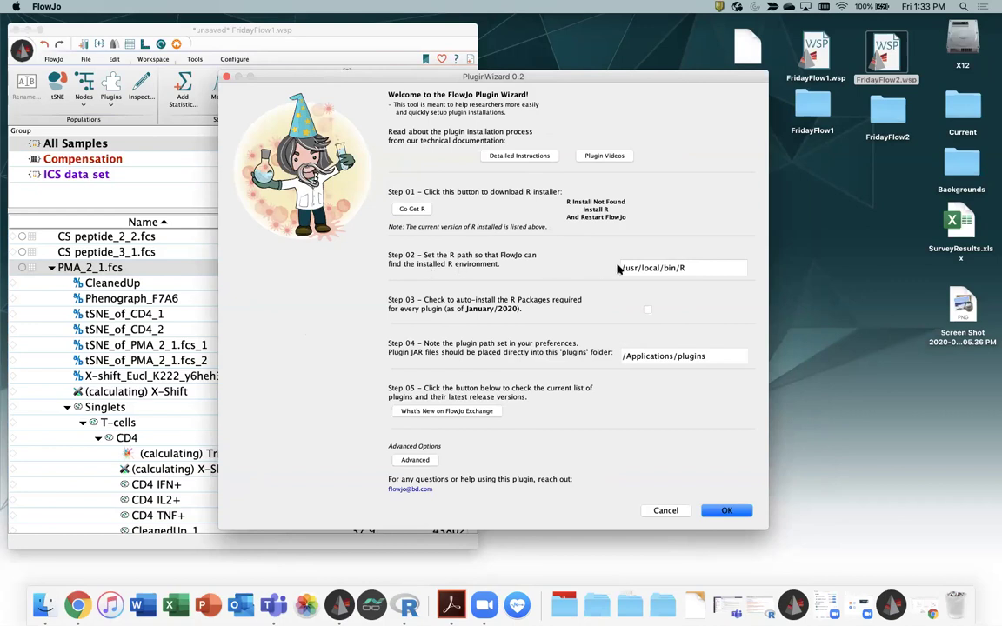
Review the R path and the plugins folder path set in the PluginWizard
{"action": "left_click", "coordinate": [695, 269]}
{"action": "left_click_drag", "start_coordinate": [622, 268], "coordinate": [722, 266]}
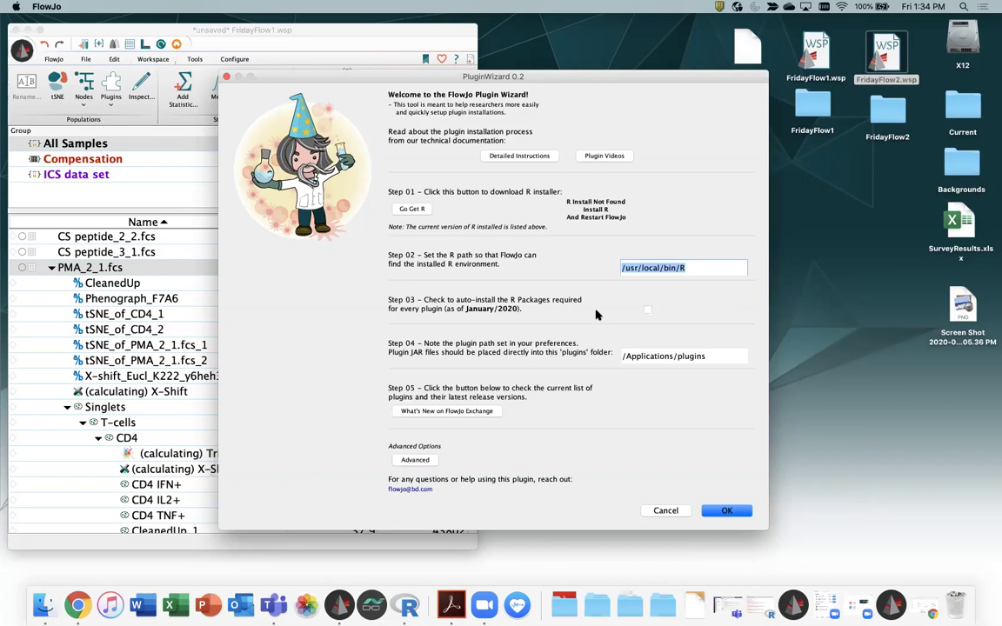
{"action": "left_click_drag", "start_coordinate": [623, 356], "coordinate": [722, 369]}
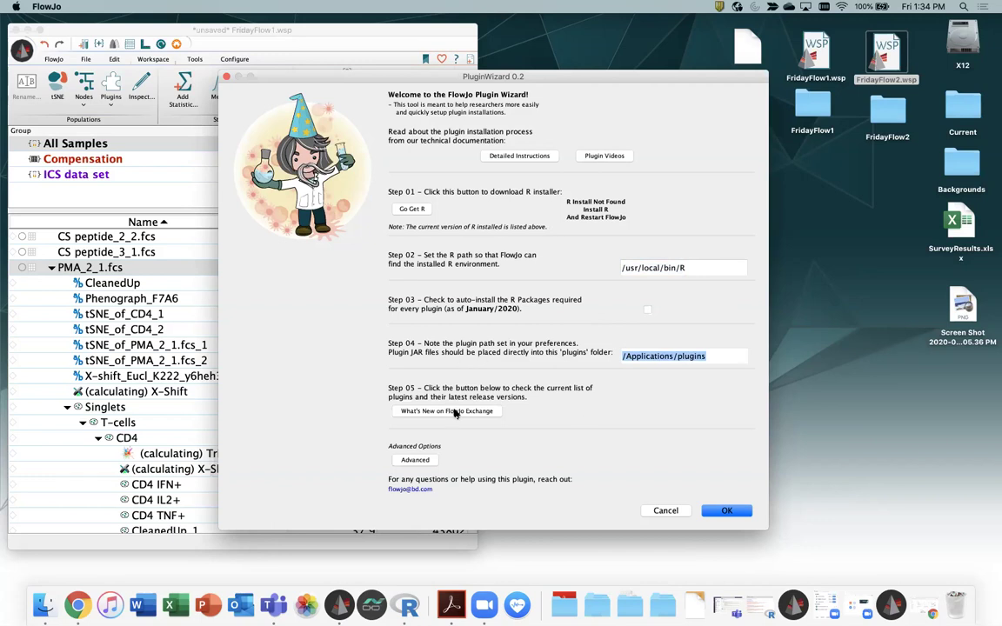
Check the plugin catalog's versions and the advanced download options, and close the PluginWizard by accepting it
{"action": "left_click", "coordinate": [410, 411]}
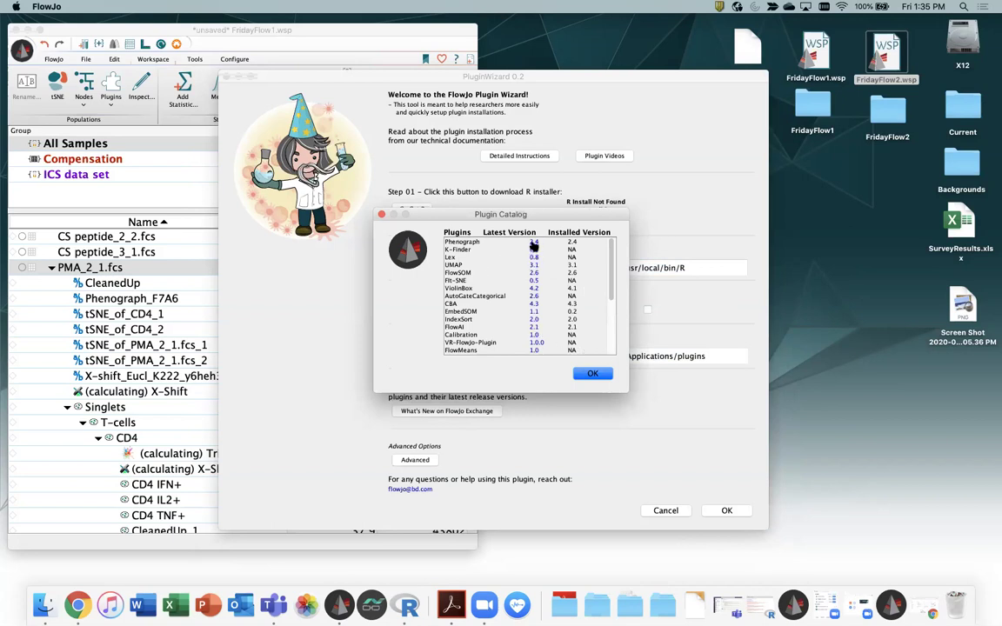
{"action": "key", "text": "Return"}
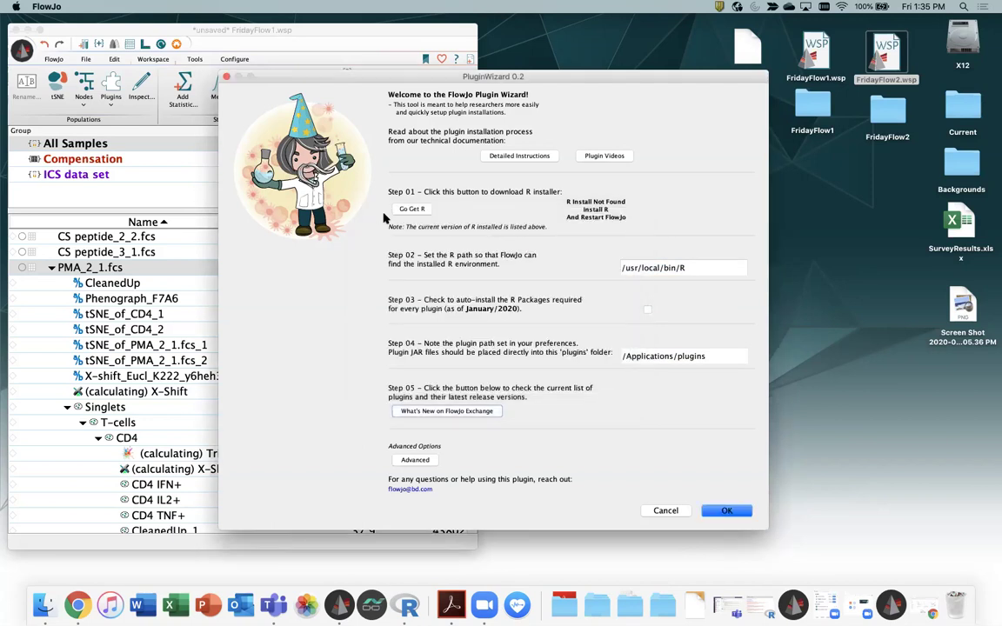
{"action": "left_click", "coordinate": [415, 459]}
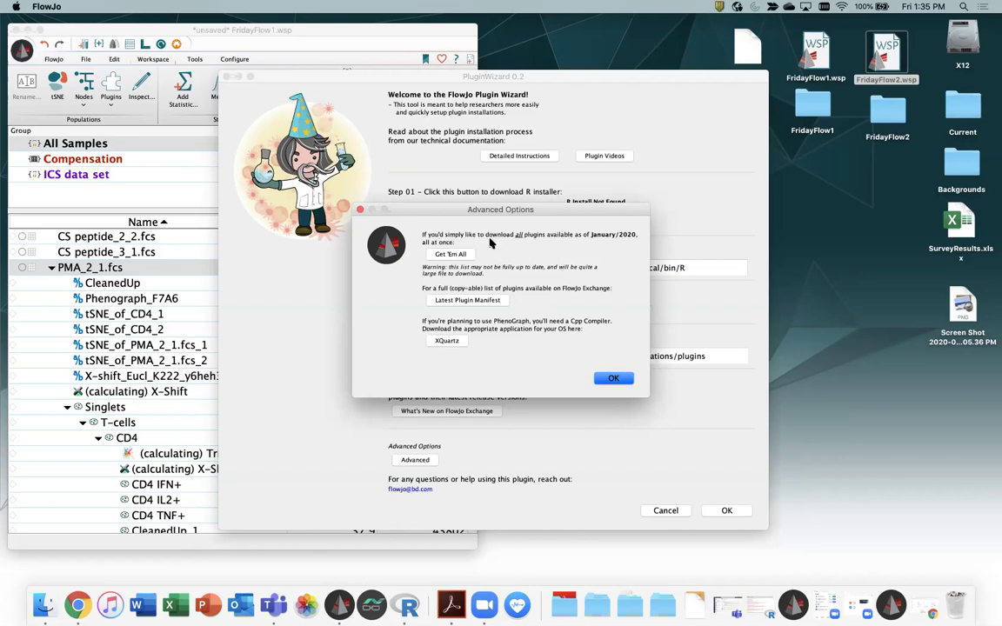
{"action": "left_click", "coordinate": [359, 211]}
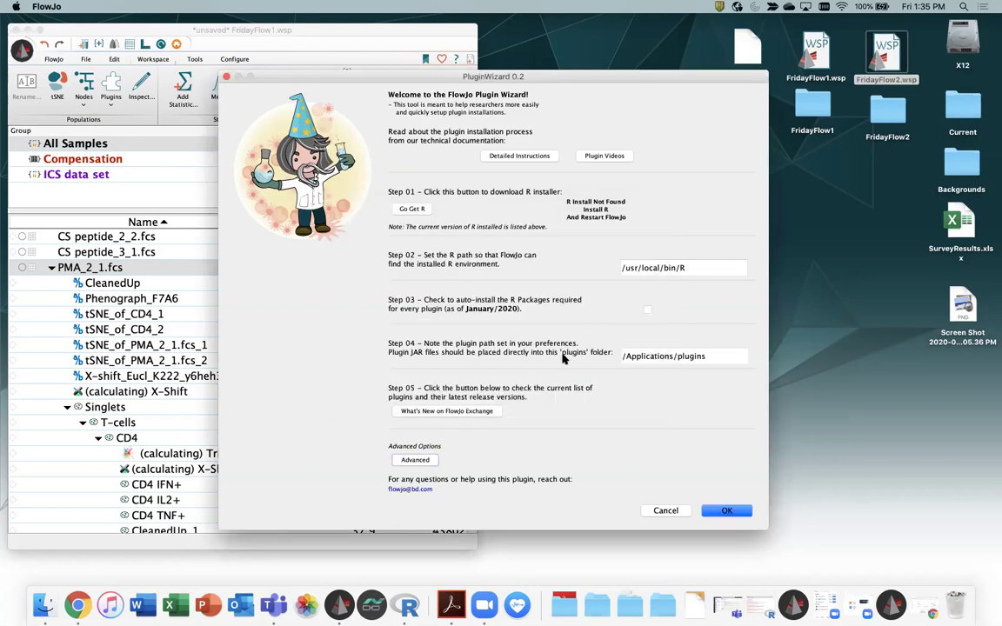
{"action": "left_click", "coordinate": [713, 510]}
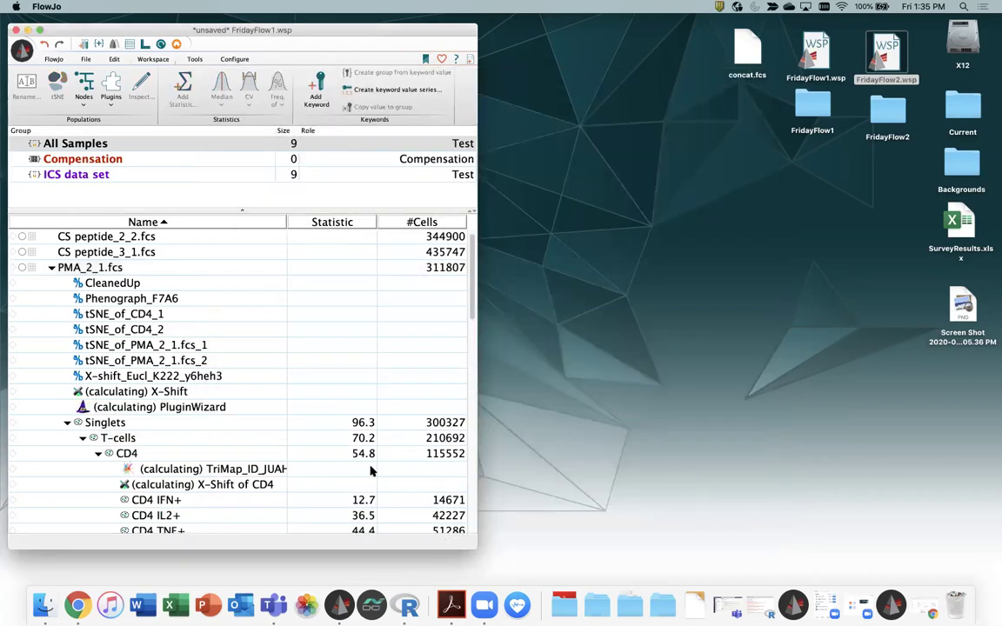
Delete the calculating X-Shift node under PMA_2_1.fcs and move the X-Shift of CD4 node under the TriMap node
{"action": "left_click", "coordinate": [149, 393]}
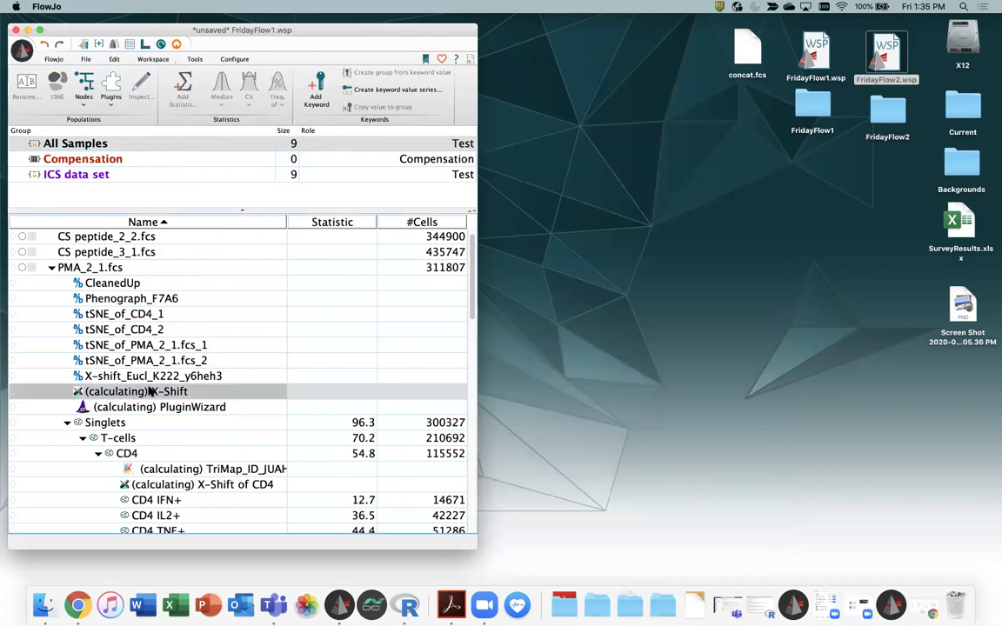
{"action": "key", "text": "BackSpace"}
{"action": "left_click_drag", "start_coordinate": [217, 469], "coordinate": [217, 456]}
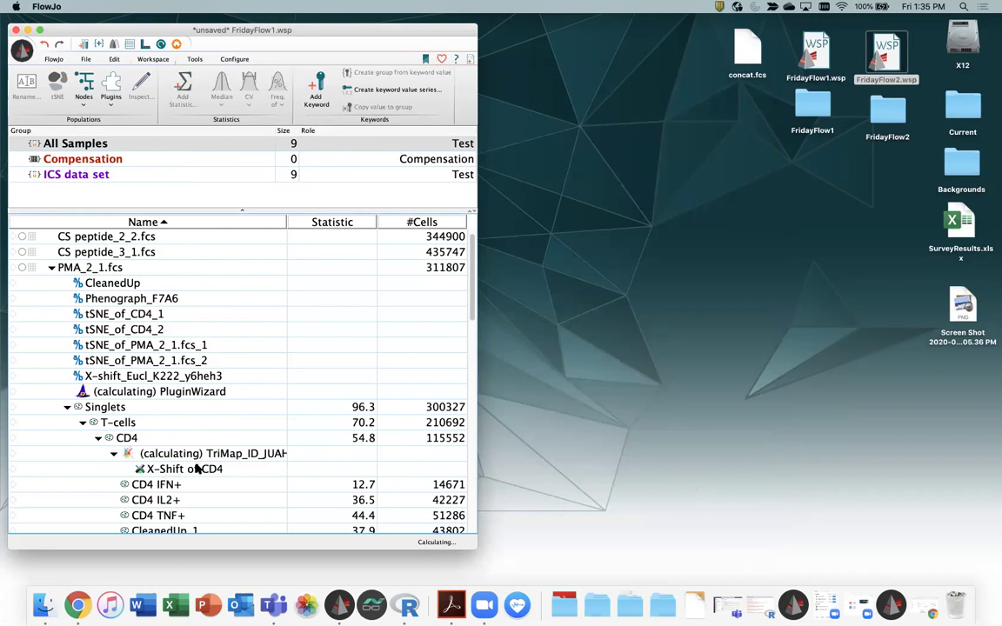
Delete the PluginWizard node from PMA_2_1.fcs and widen the workspace window
{"action": "left_click", "coordinate": [149, 394]}
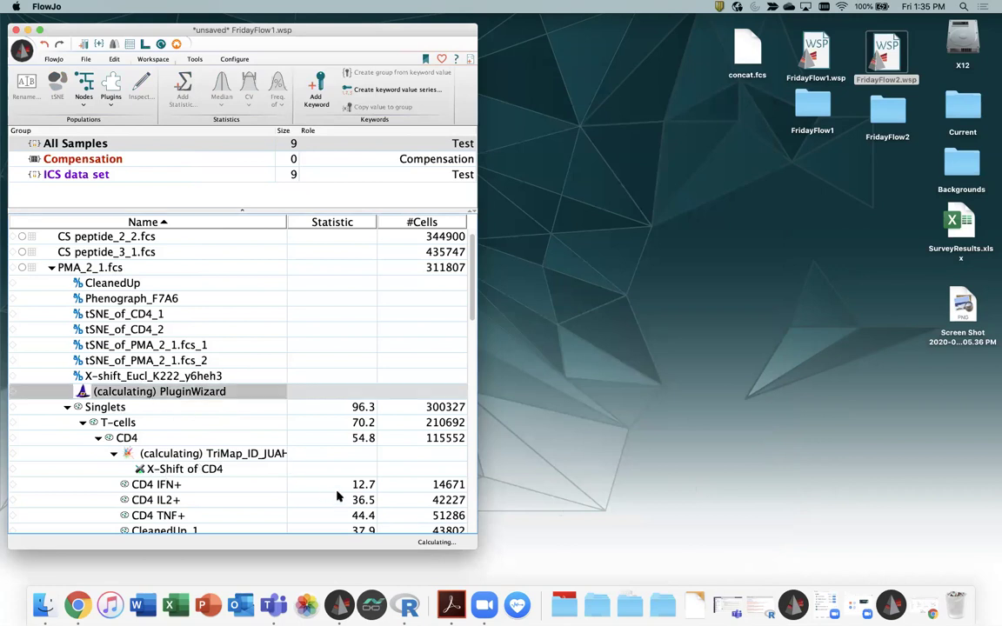
{"action": "left_click_drag", "start_coordinate": [476, 548], "coordinate": [556, 550]}
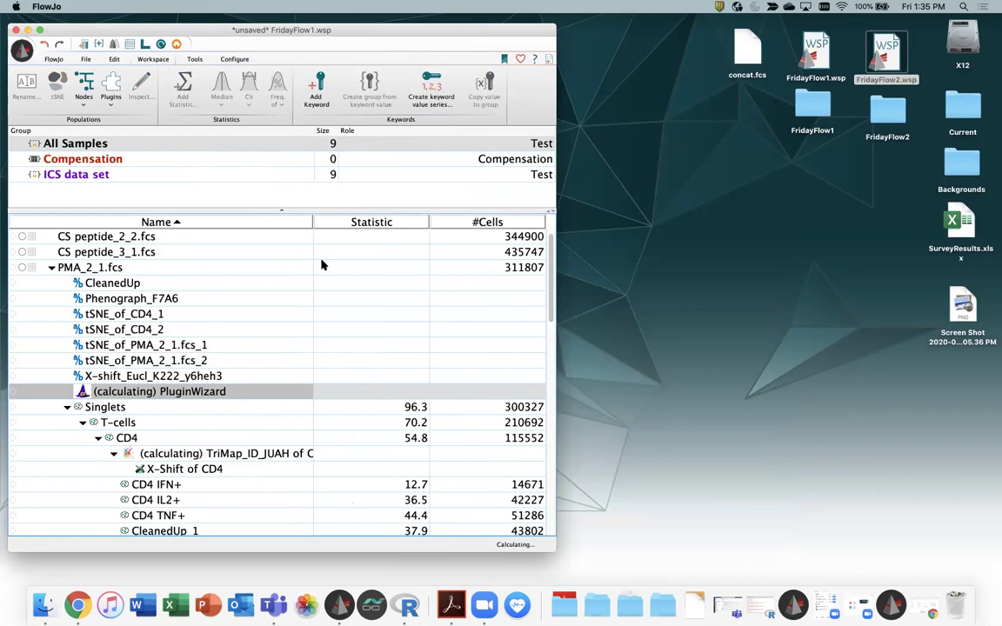
{"action": "key", "text": "Delete"}
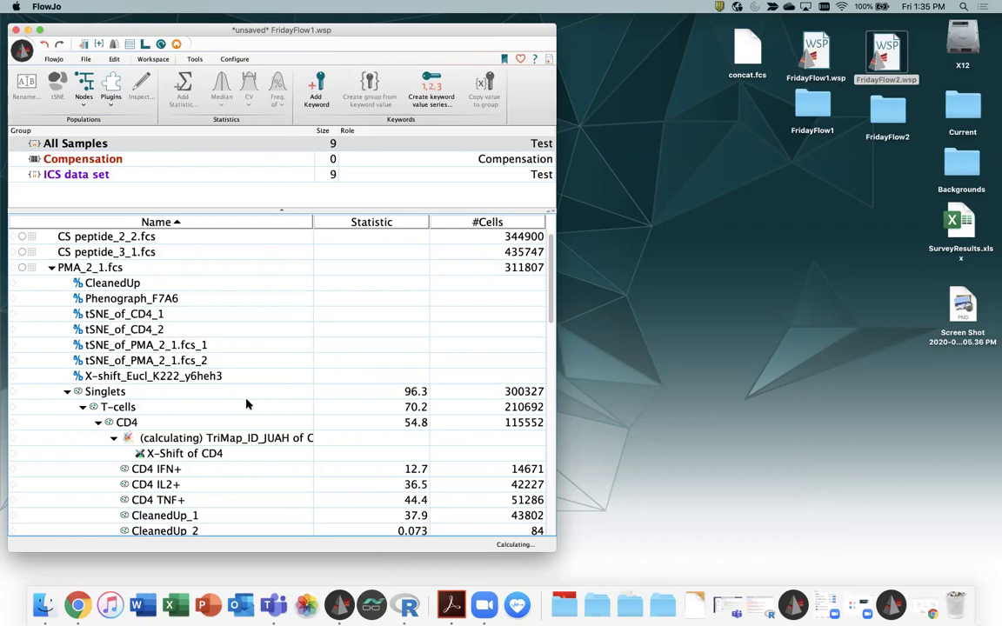
Collapse the PMA_2_1.fcs sample and dismiss the PluginWizard's thank-you message
{"action": "left_click", "coordinate": [50, 268]}
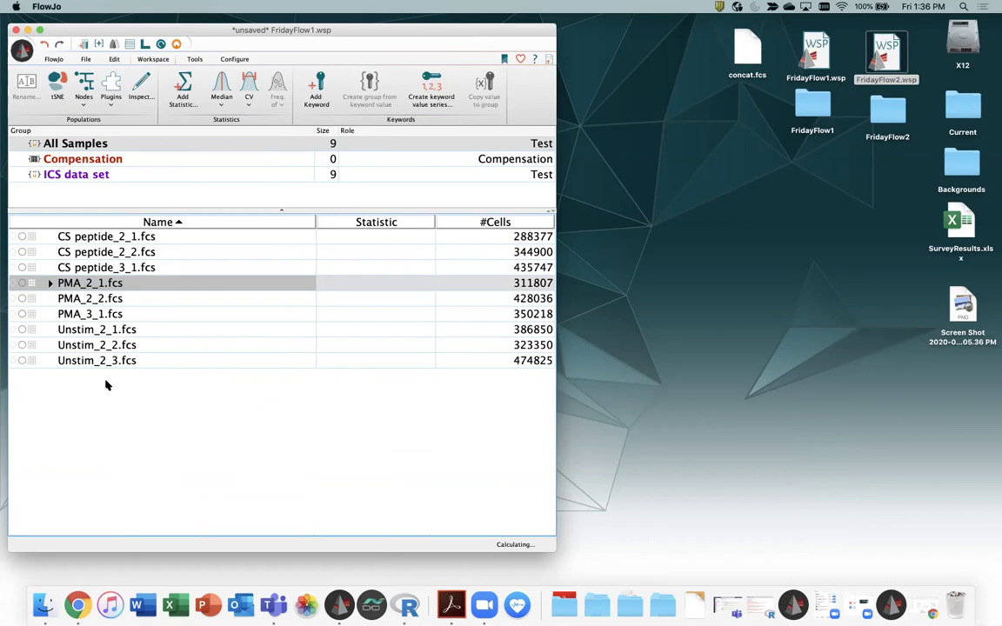
{"action": "left_click", "coordinate": [106, 385]}
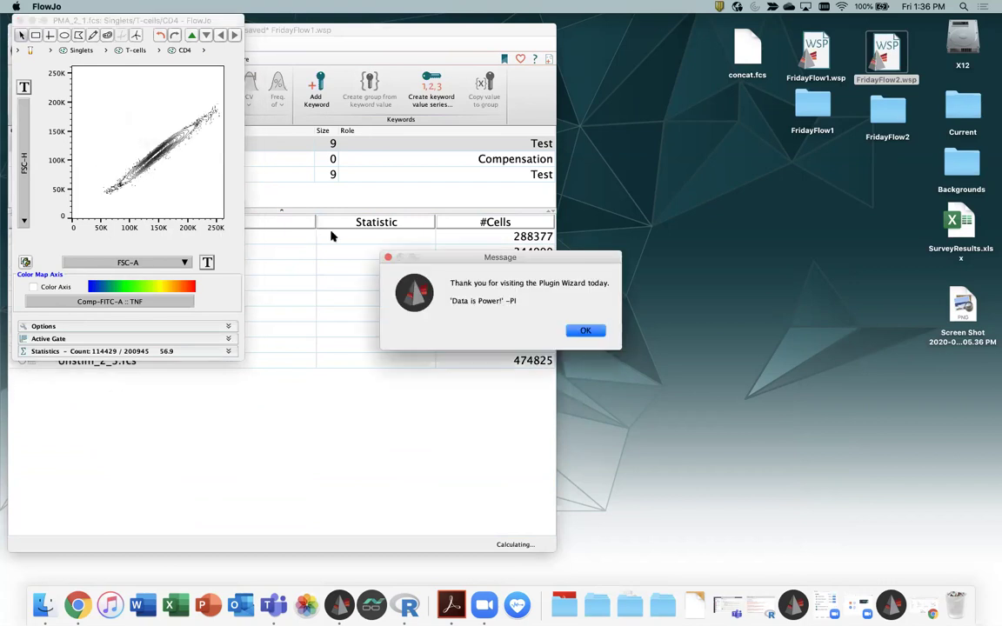
{"action": "key", "text": "Return"}
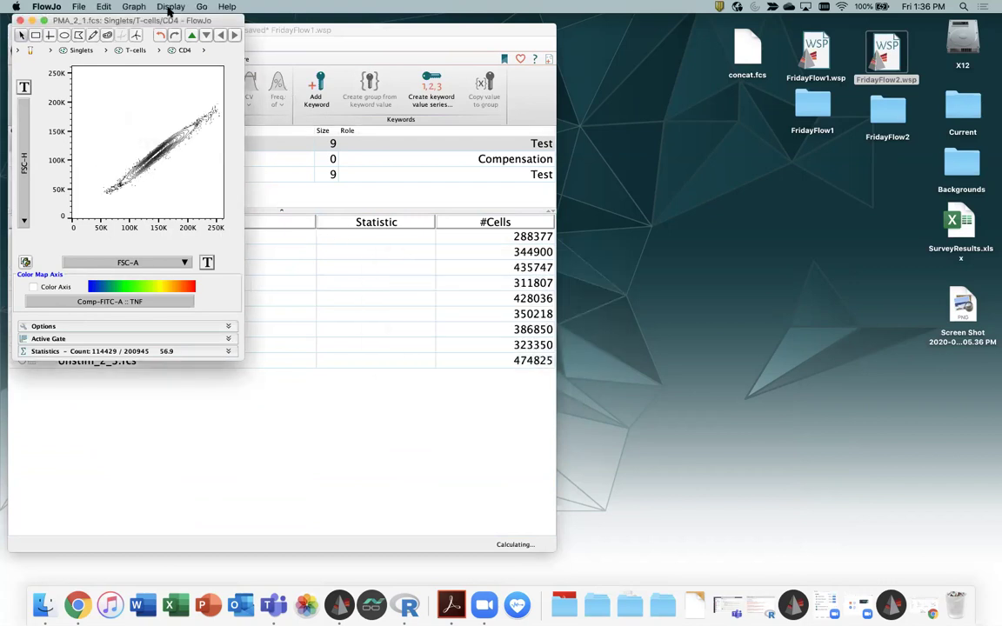
Move the CD4 graph beside the workspace, show Comp-APC-A :: IL2 on its X axis, and look for TriMap parameters in the axis choices
{"action": "left_click_drag", "start_coordinate": [90, 24], "coordinate": [634, 223]}
{"action": "left_click", "coordinate": [683, 461]}
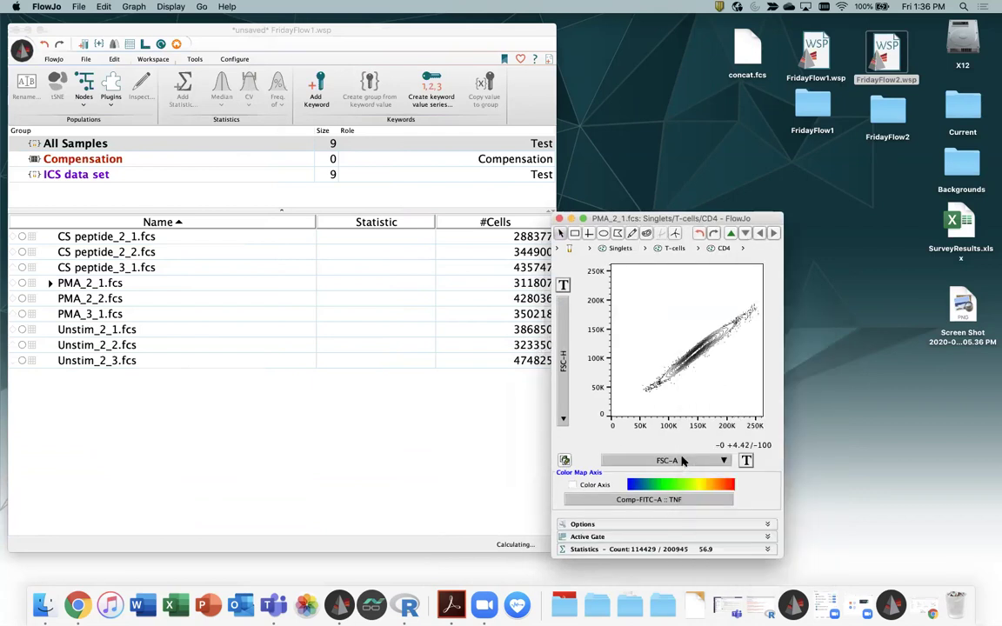
{"action": "left_click", "coordinate": [682, 461]}
{"action": "left_click", "coordinate": [683, 461]}
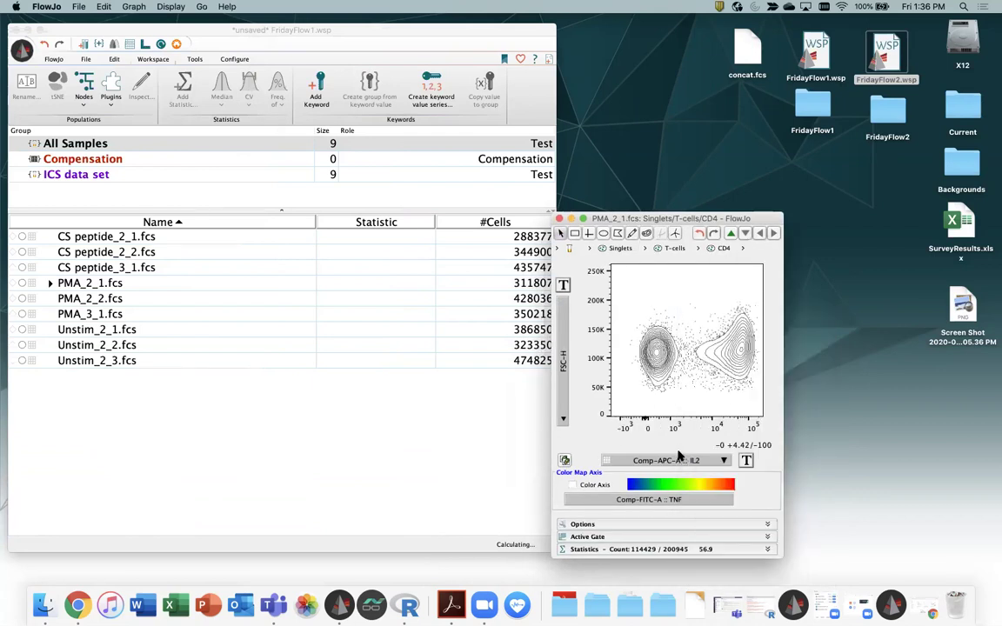
{"action": "left_click", "coordinate": [680, 461]}
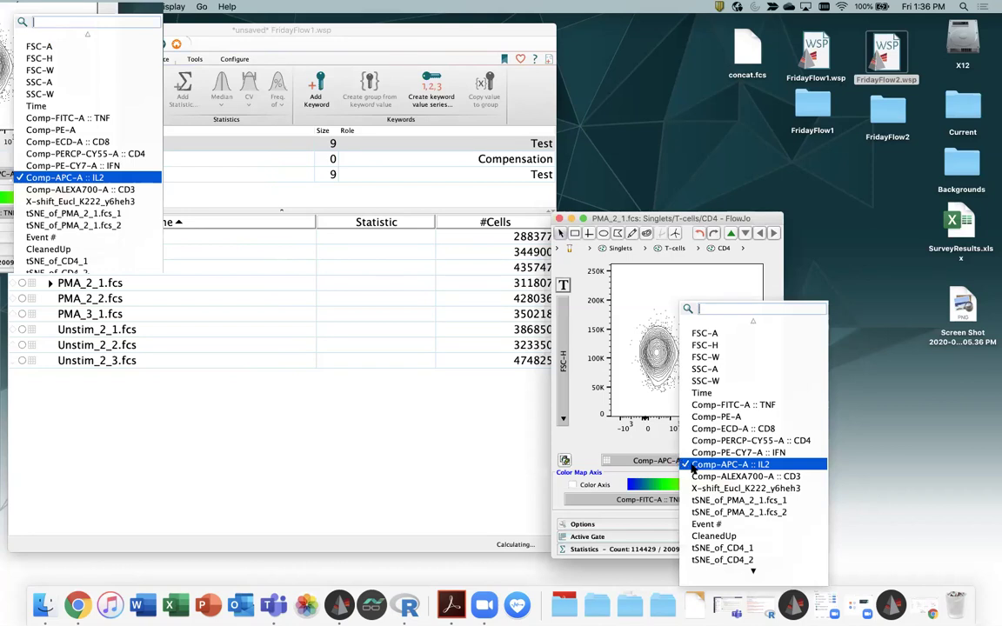
{"action": "scroll", "coordinate": [693, 467], "scroll_direction": "down", "scroll_amount": 1}
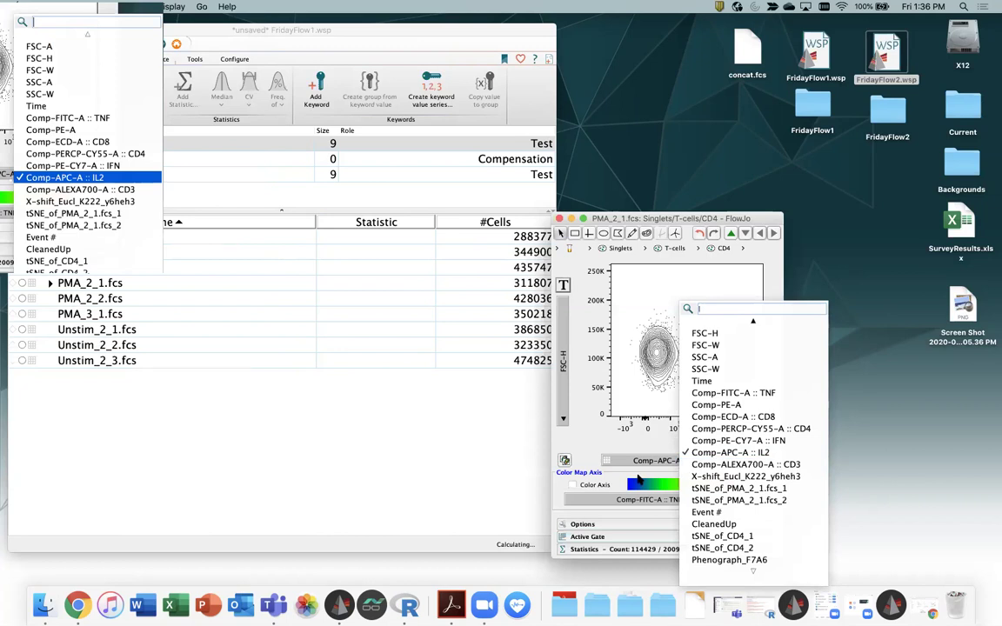
{"action": "scroll", "coordinate": [722, 480], "scroll_direction": "up", "scroll_amount": 1}
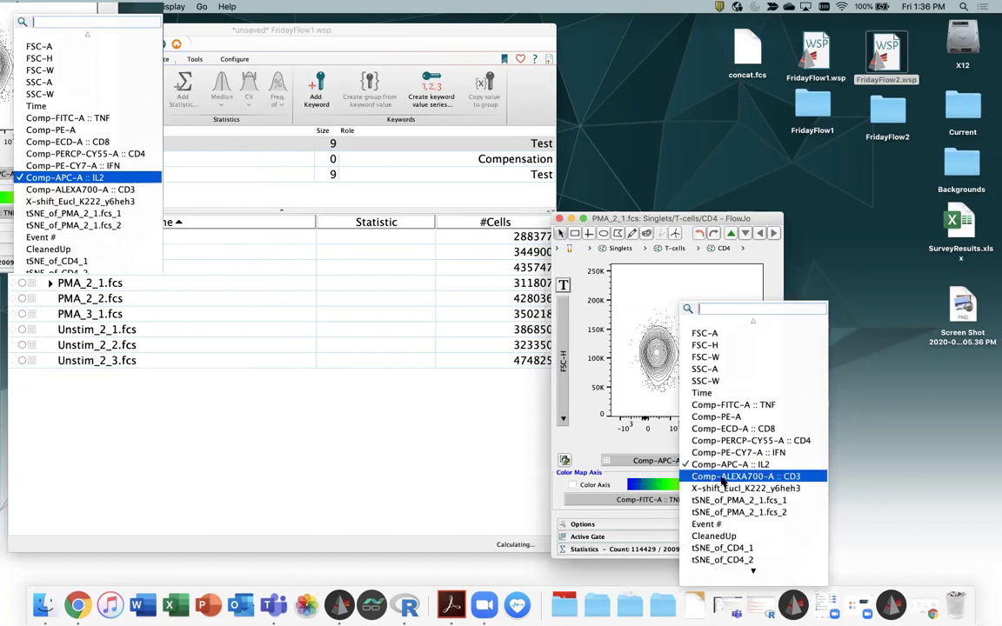
{"action": "scroll", "coordinate": [722, 481], "scroll_direction": "down", "scroll_amount": 1}
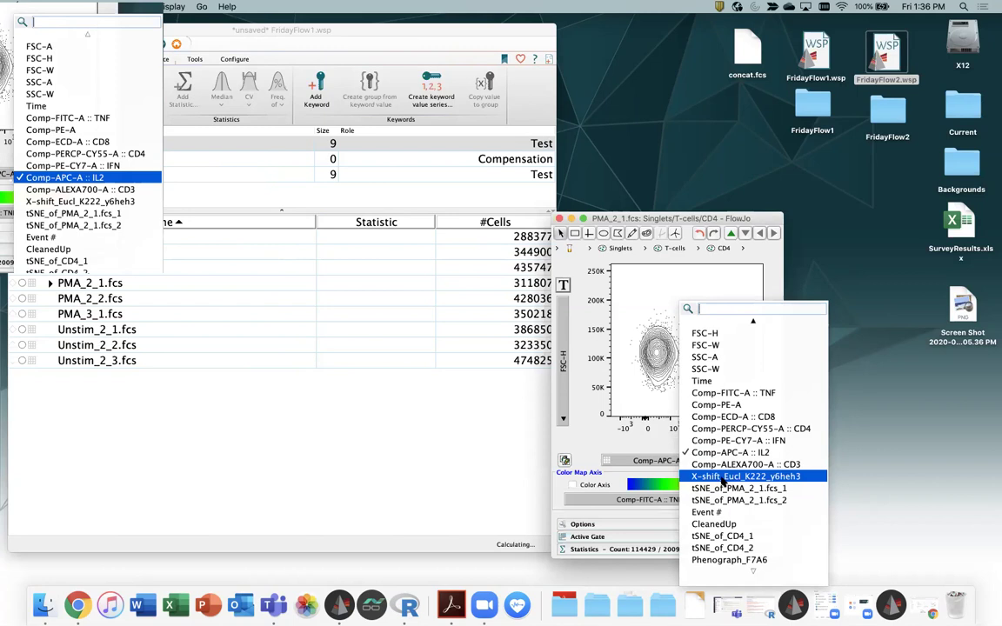
{"action": "left_click", "coordinate": [435, 458]}
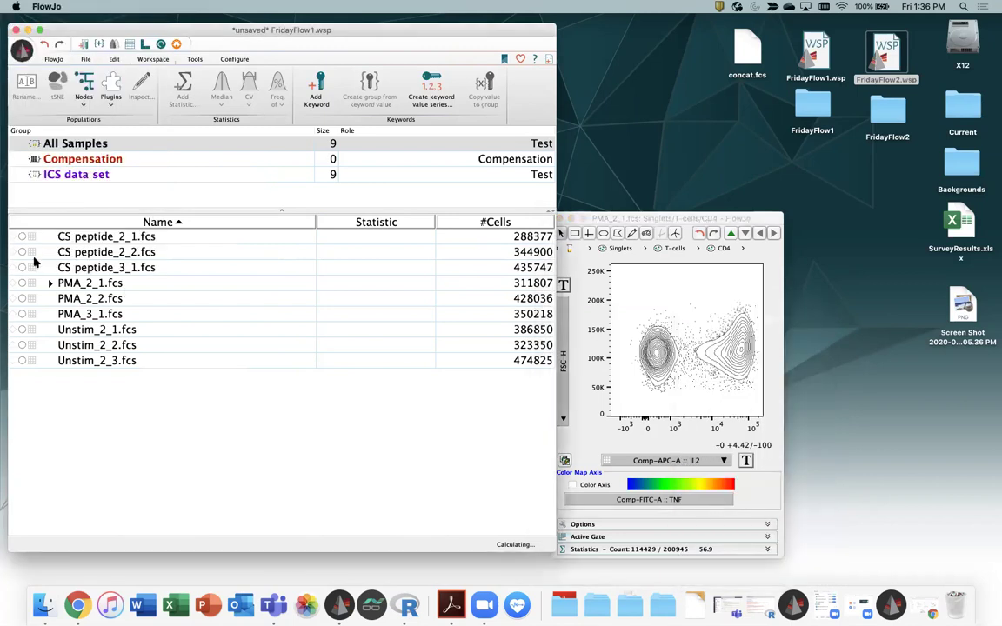
Expand the PMA_2_1.fcs sample to show its derived parameters and close the old CD4 graph window
{"action": "left_click", "coordinate": [51, 283]}
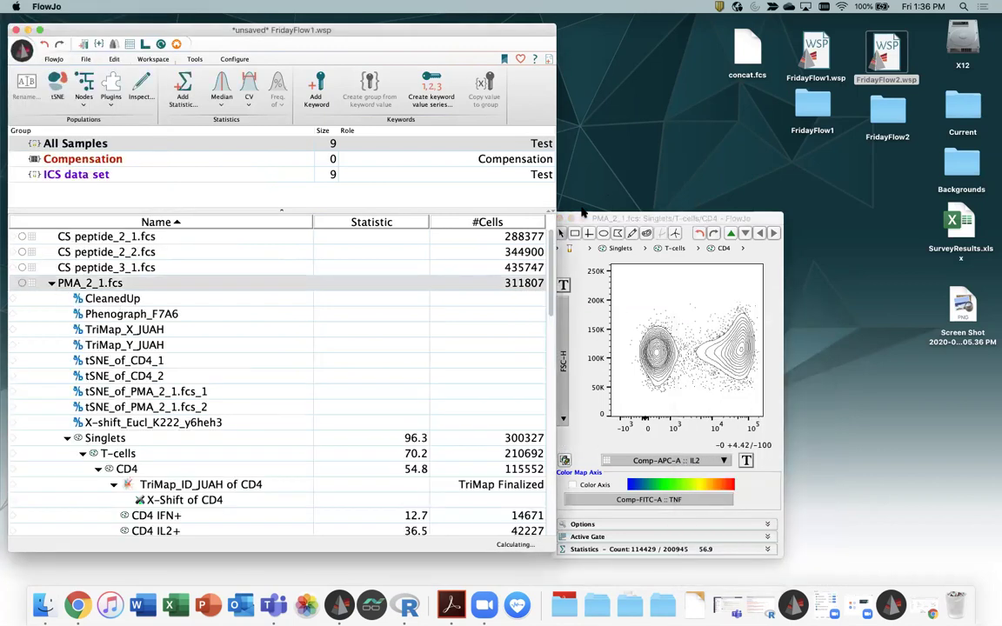
{"action": "left_click", "coordinate": [574, 218]}
{"action": "key", "text": "super+w"}
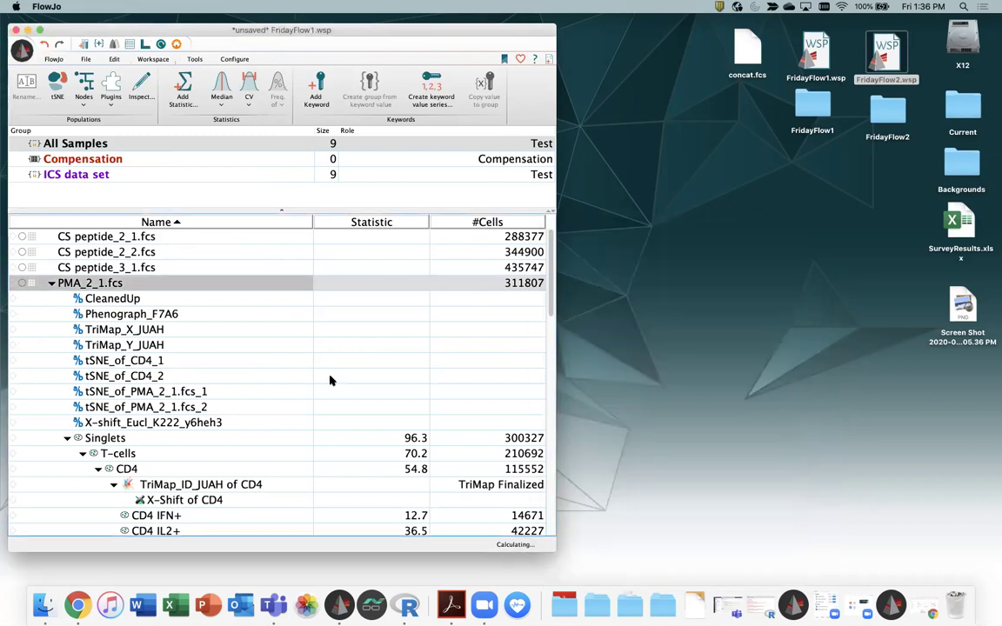
Open the CD4 population's graph and plot TriMap_X_JUAH on the X axis against TriMap_Y_JUAH on the Y axis
{"action": "scroll", "coordinate": [331, 379], "scroll_direction": "down", "scroll_amount": 3}
{"action": "scroll", "coordinate": [332, 380], "scroll_direction": "down", "scroll_amount": 2}
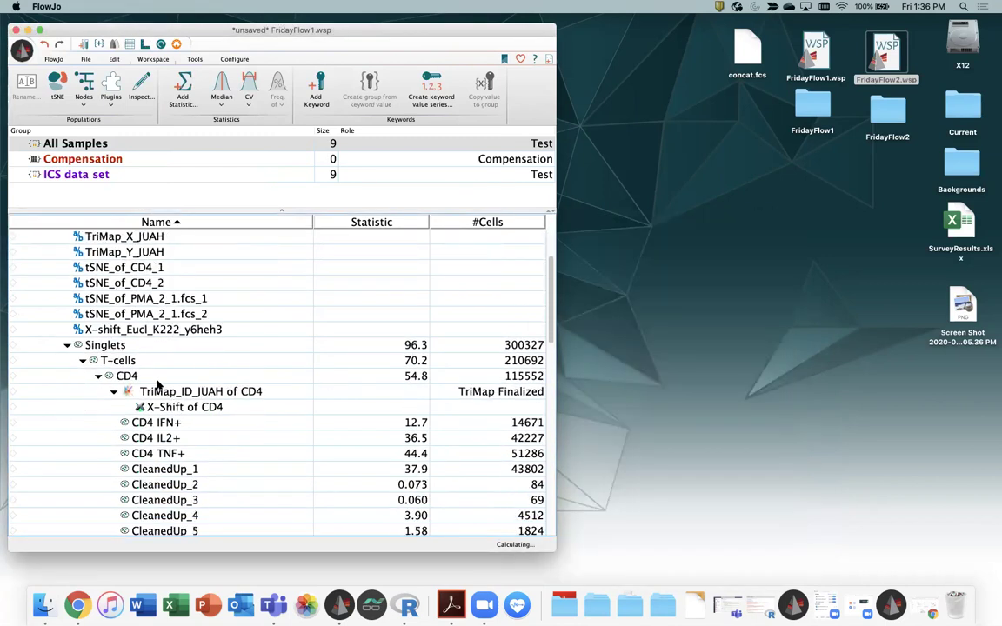
{"action": "double_click", "coordinate": [121, 376]}
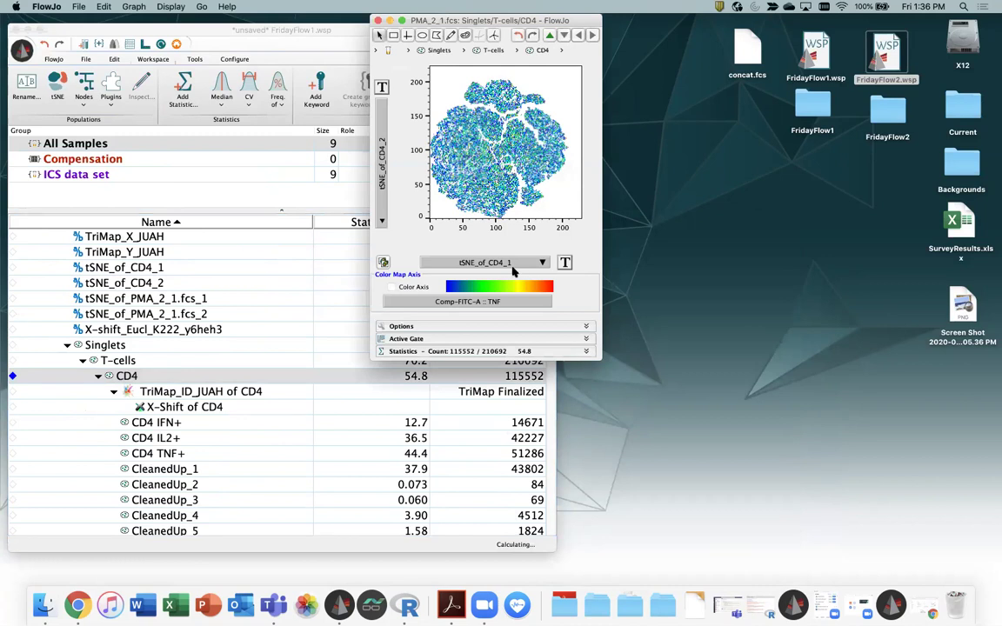
{"action": "left_click", "coordinate": [469, 262]}
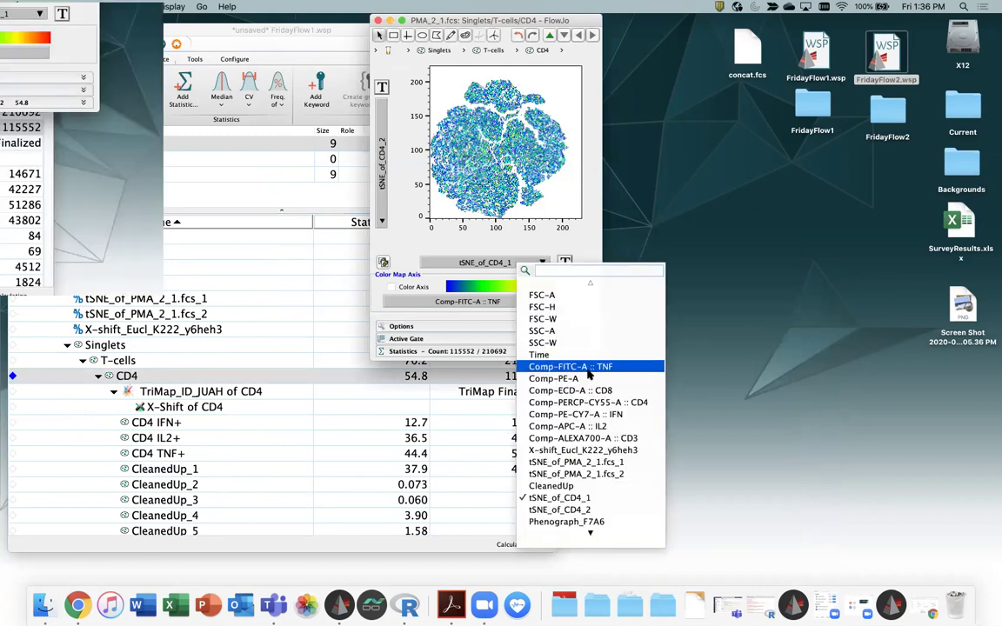
{"action": "scroll", "coordinate": [588, 374], "scroll_direction": "down", "scroll_amount": 3}
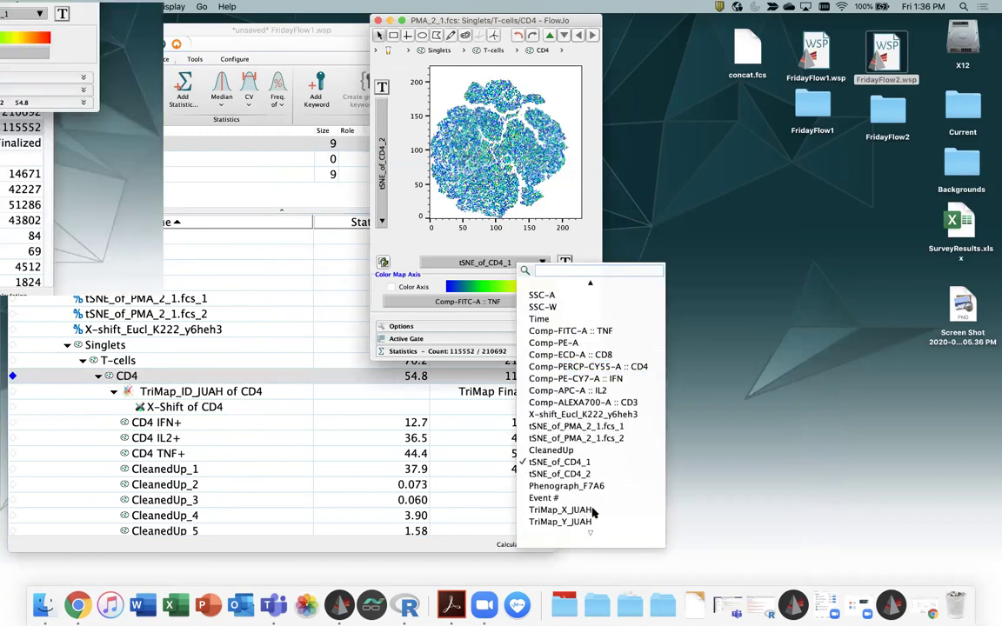
{"action": "left_click", "coordinate": [591, 511]}
{"action": "left_click", "coordinate": [379, 159]}
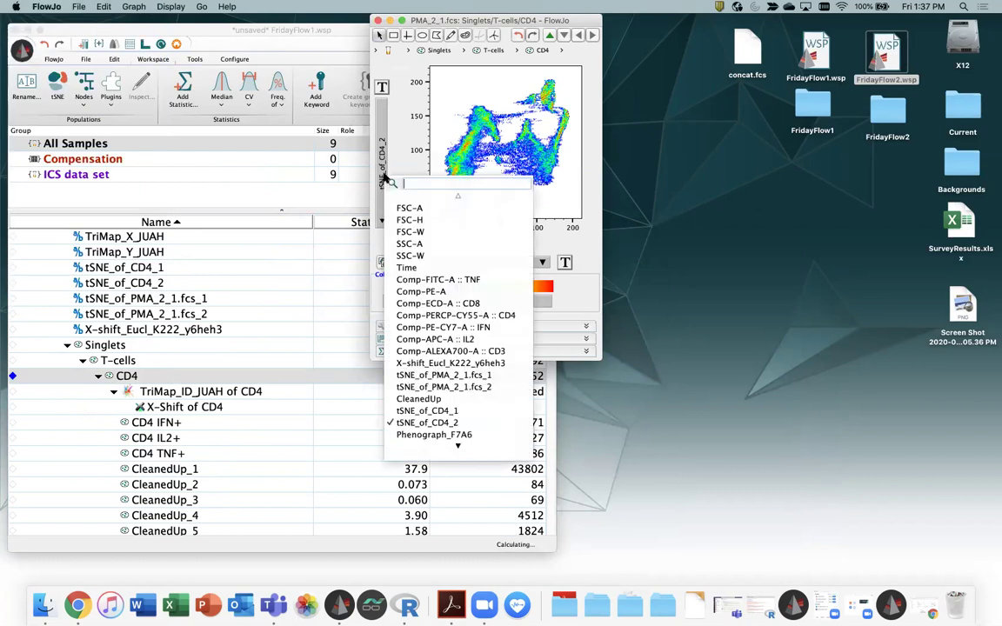
{"action": "scroll", "coordinate": [428, 418], "scroll_direction": "down", "scroll_amount": 3}
{"action": "left_click", "coordinate": [426, 399]}
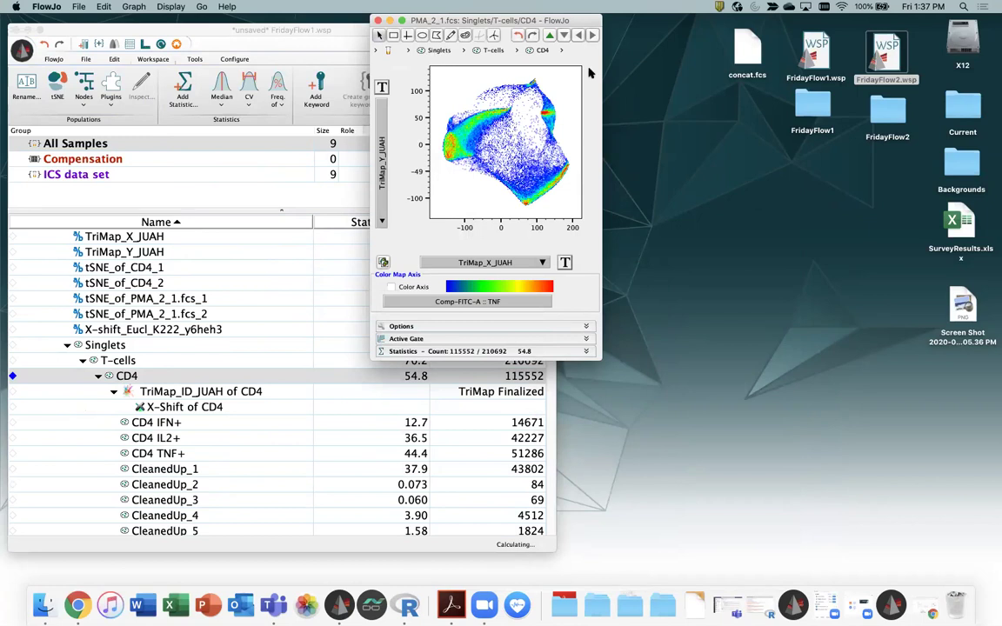
Widen and reposition the TriMap graph window to inspect the CD4 embedding, and close it
{"action": "left_click_drag", "start_coordinate": [600, 77], "coordinate": [744, 70]}
{"action": "left_click_drag", "start_coordinate": [655, 20], "coordinate": [624, 123]}
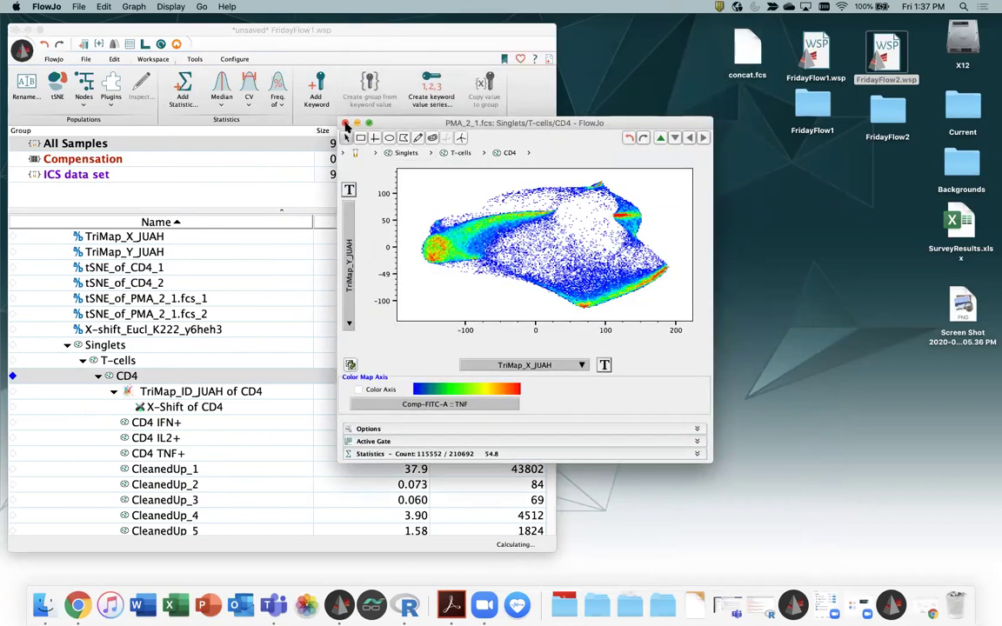
{"action": "left_click", "coordinate": [345, 124]}
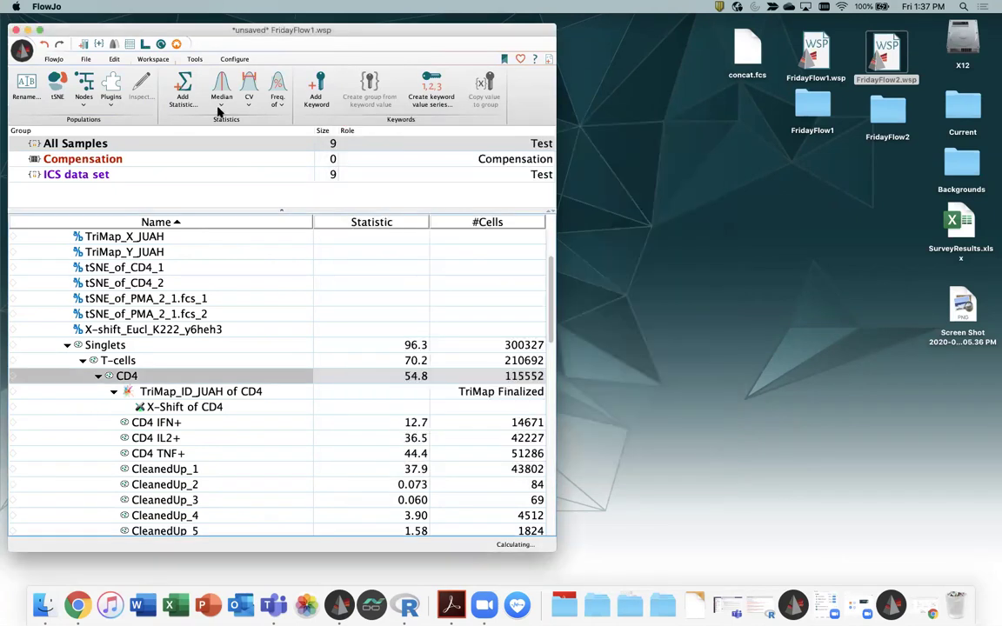
Add a new layout in the Layout Editor beside the workspace and place the CD4 TriMap plot on it
{"action": "left_click", "coordinate": [130, 42]}
{"action": "left_click", "coordinate": [35, 49]}
{"action": "left_click_drag", "start_coordinate": [27, 139], "coordinate": [345, 174]}
{"action": "left_click_drag", "start_coordinate": [122, 385], "coordinate": [631, 396]}
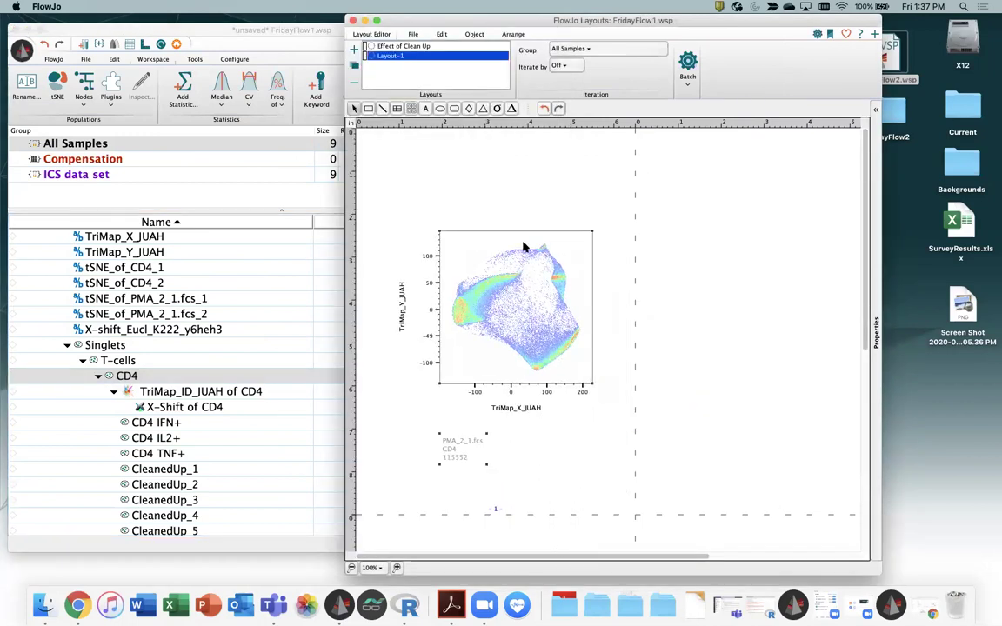
Duplicate the CD4 TriMap plot beside the original and plot tSNE_of_CD4_1 on its X axis against tSNE_of_CD4_2 on its Y axis
{"action": "left_click_drag", "start_coordinate": [492, 313], "coordinate": [721, 309]}
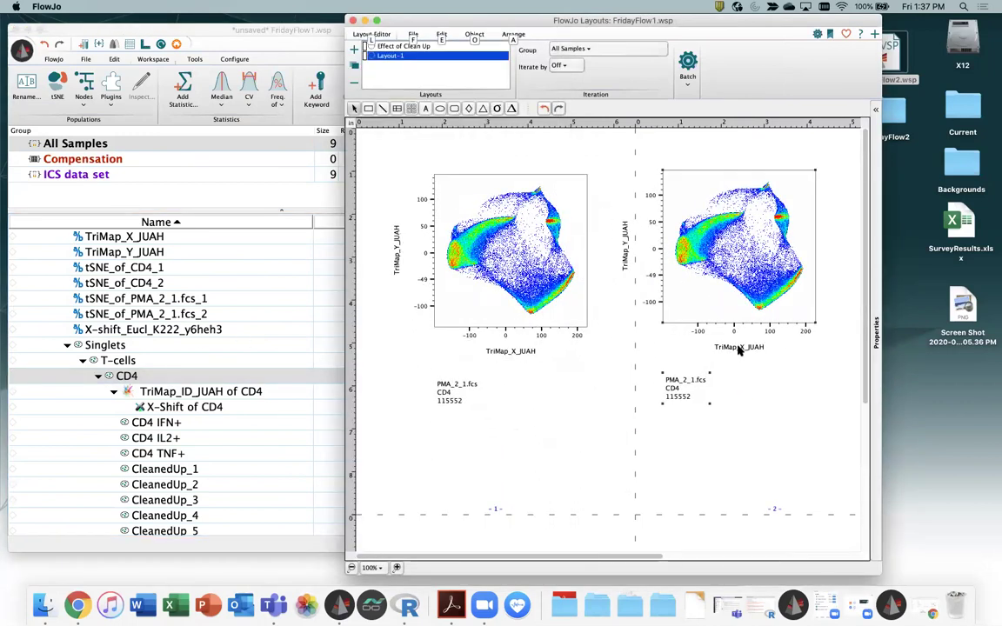
{"action": "left_click", "coordinate": [738, 349]}
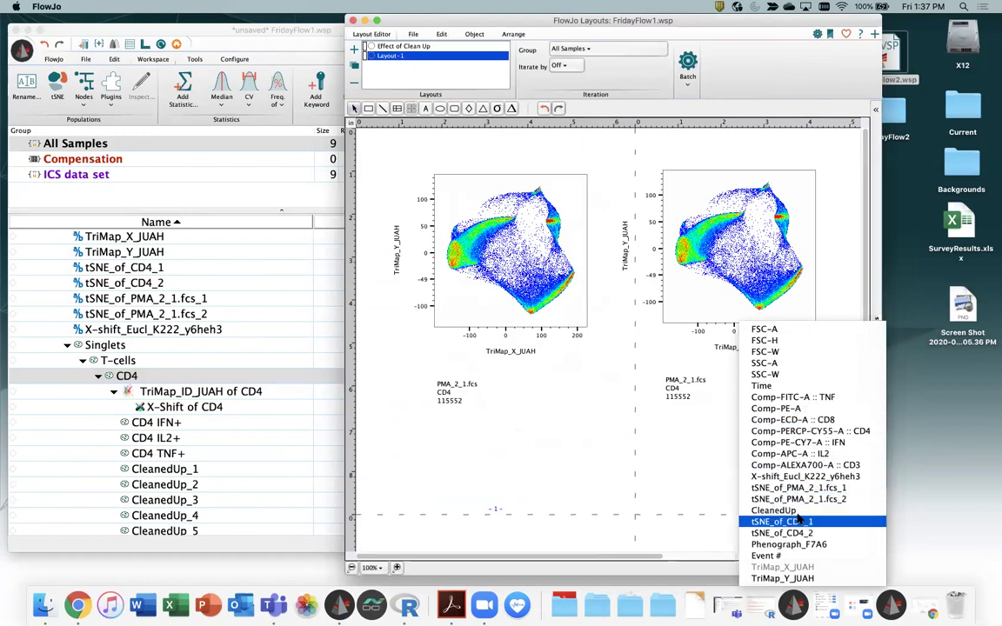
{"action": "left_click", "coordinate": [779, 521]}
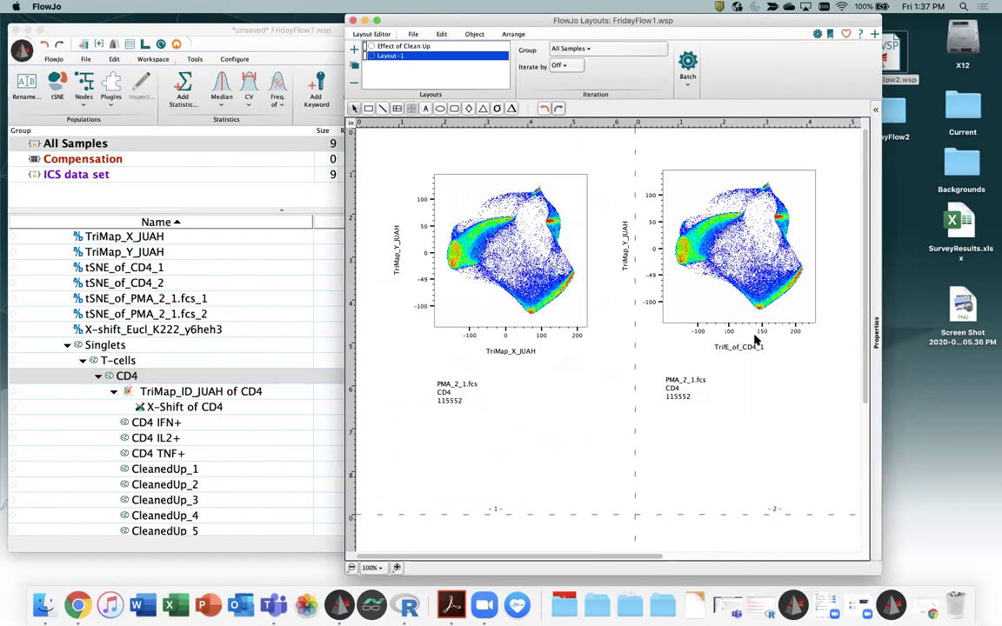
{"action": "left_click", "coordinate": [626, 259]}
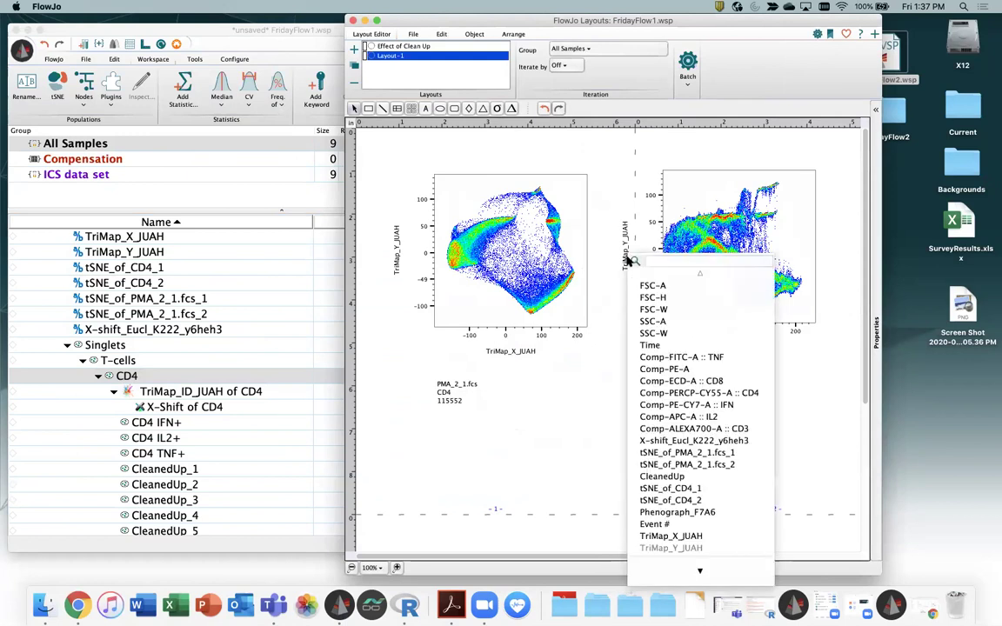
{"action": "left_click", "coordinate": [687, 500]}
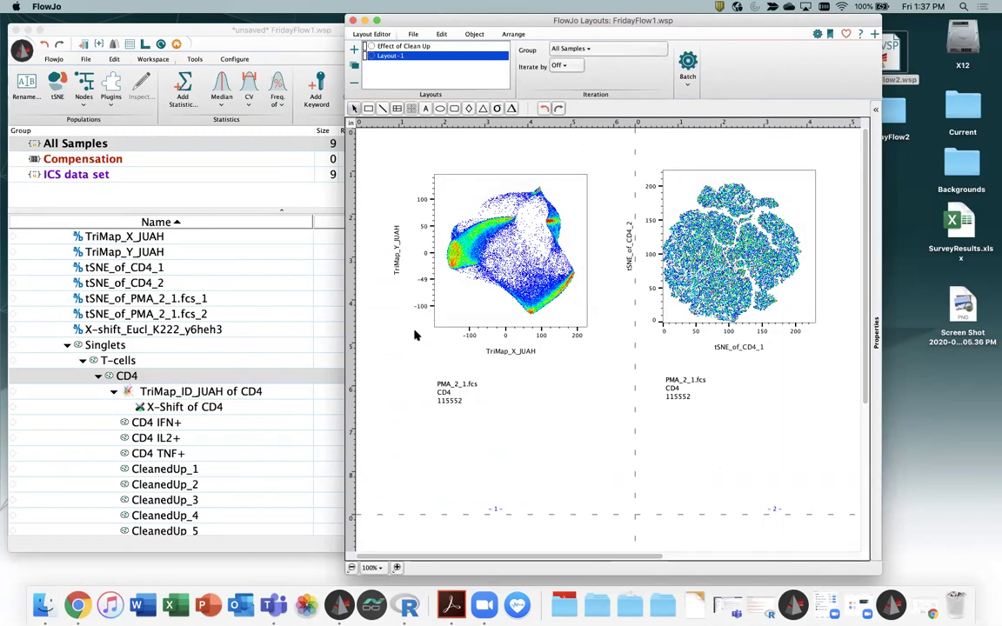
Overlay the CD4 IFN+, CD4 IL2+ and CD4 TNF+ populations on the CD4 tSNE plot in the layout
{"action": "left_click", "coordinate": [157, 422]}
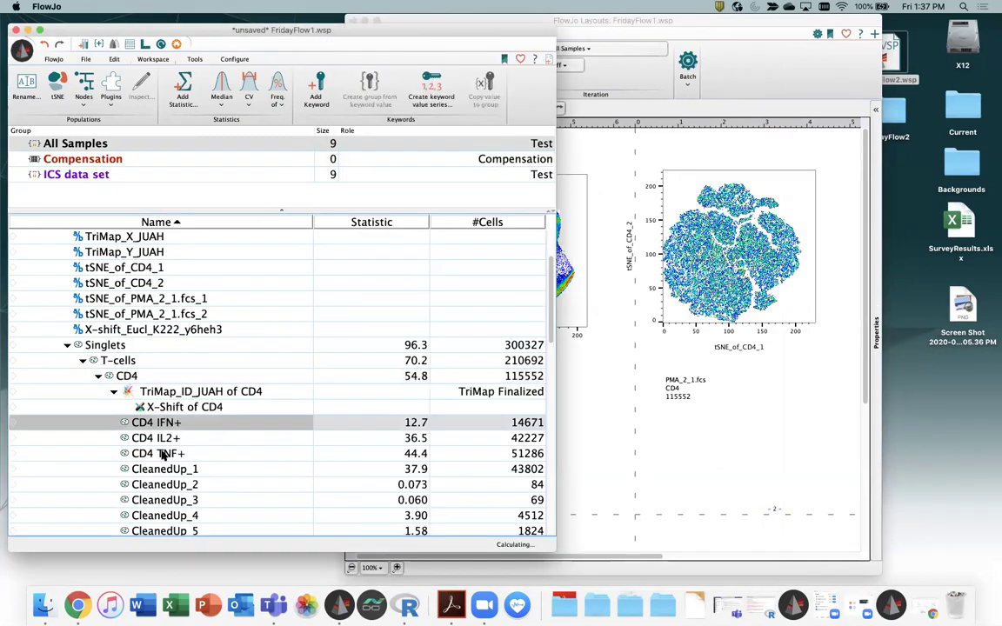
{"action": "left_click", "coordinate": [163, 454], "text": "shift"}
{"action": "left_click_drag", "start_coordinate": [148, 424], "coordinate": [718, 283]}
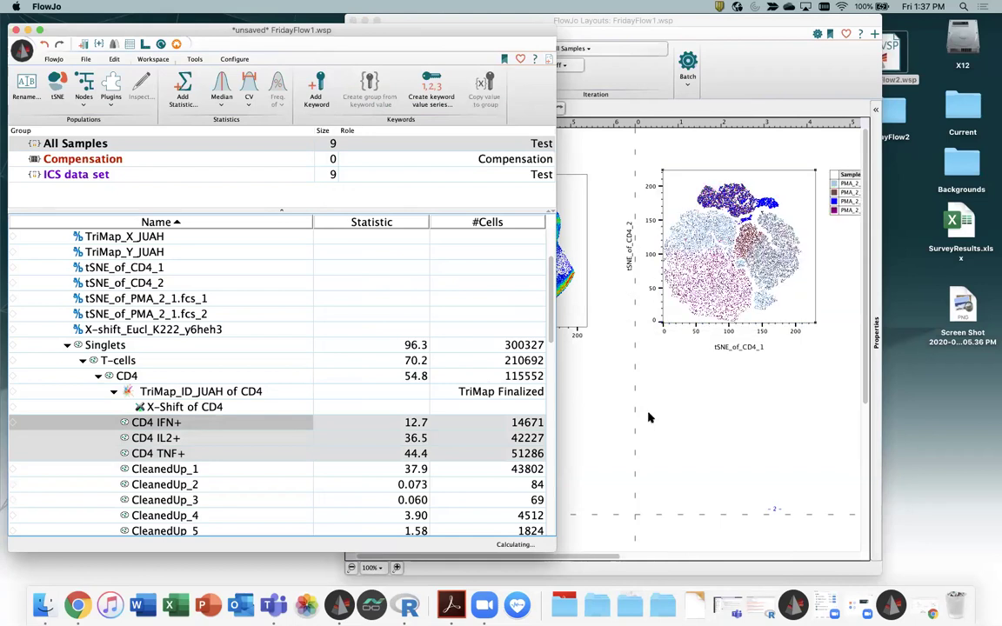
In the tSNE overlay legend, recolor CD4 TNF+ magenta and CD4 green, and place the legend below the tSNE plot
{"action": "left_click", "coordinate": [835, 184]}
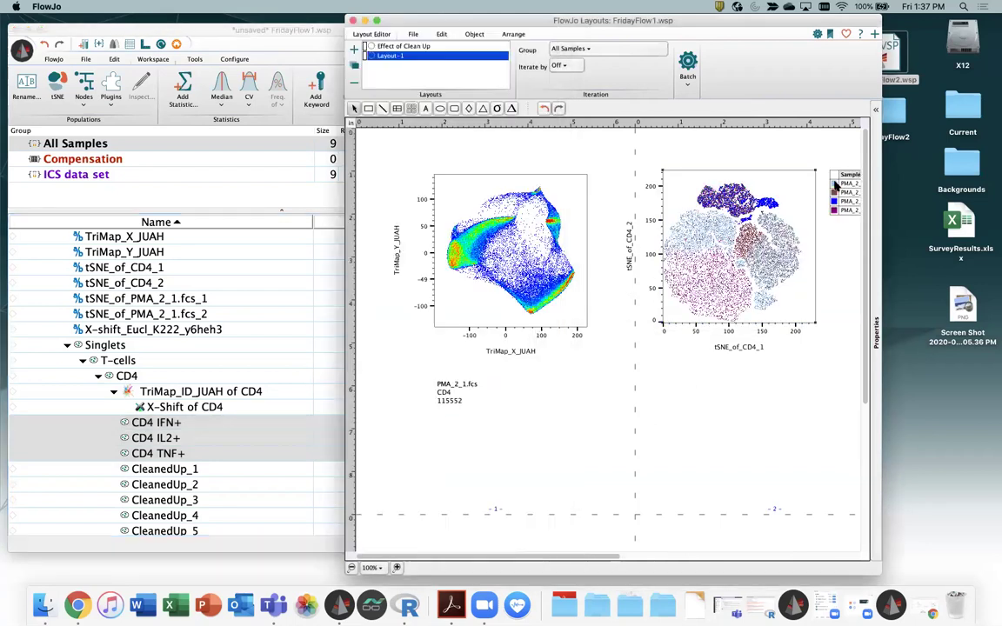
{"action": "left_click", "coordinate": [834, 184]}
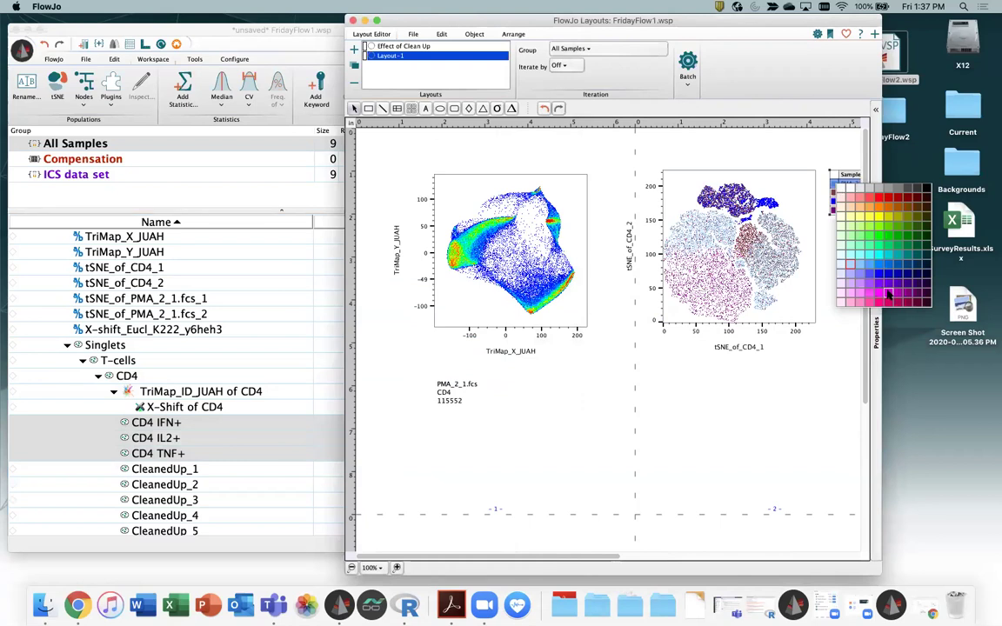
{"action": "left_click", "coordinate": [889, 295]}
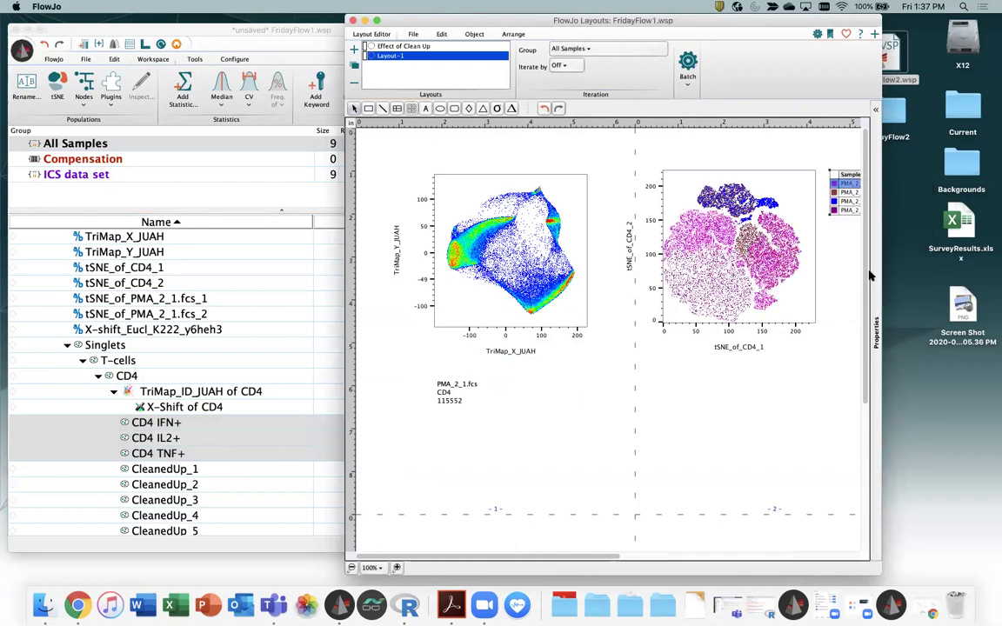
{"action": "left_click", "coordinate": [836, 210]}
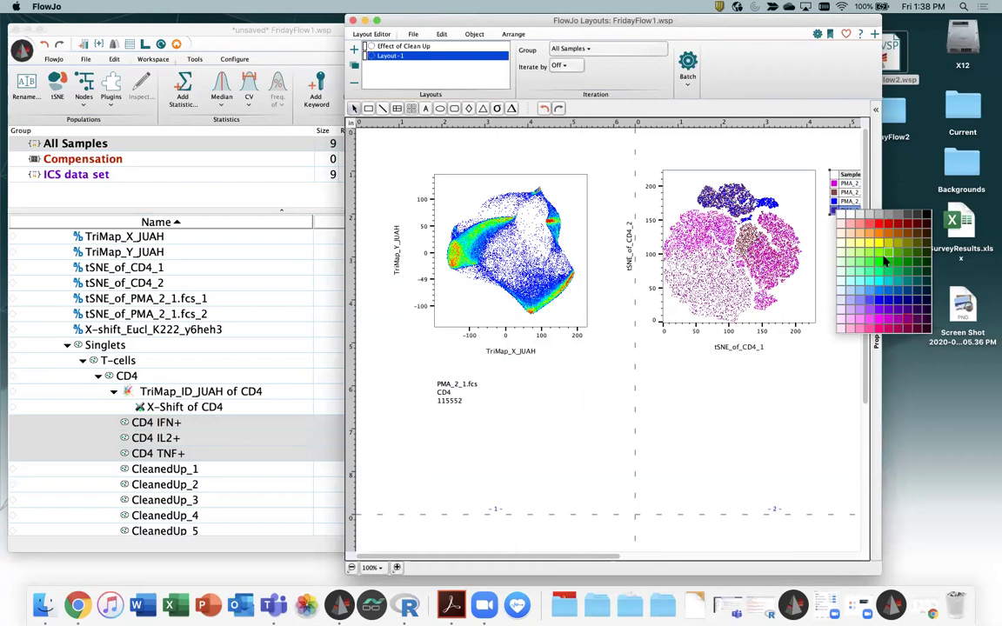
{"action": "left_click", "coordinate": [888, 273]}
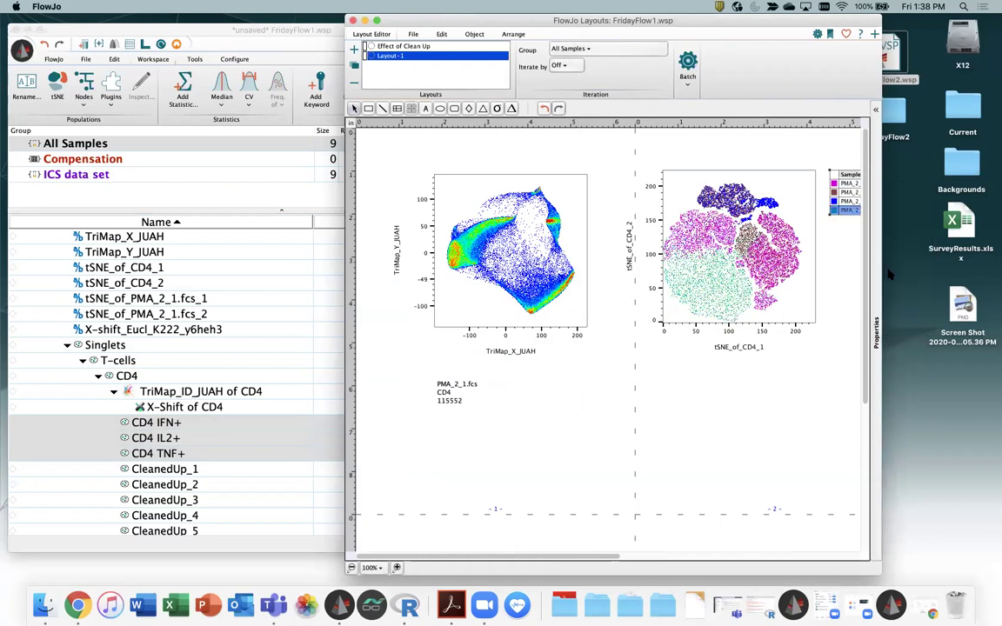
{"action": "left_click_drag", "start_coordinate": [852, 180], "coordinate": [705, 364]}
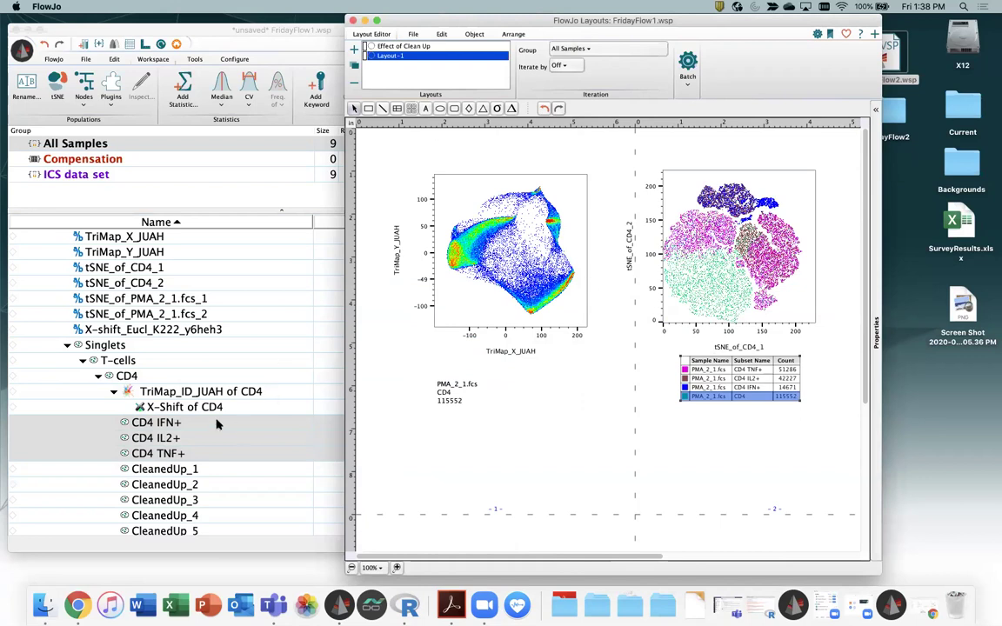
Overlay CD4 IFN+, CD4 IL2+ and CD4 TNF+ on the TriMap plot and place its legend below the plot
{"action": "left_click", "coordinate": [159, 422]}
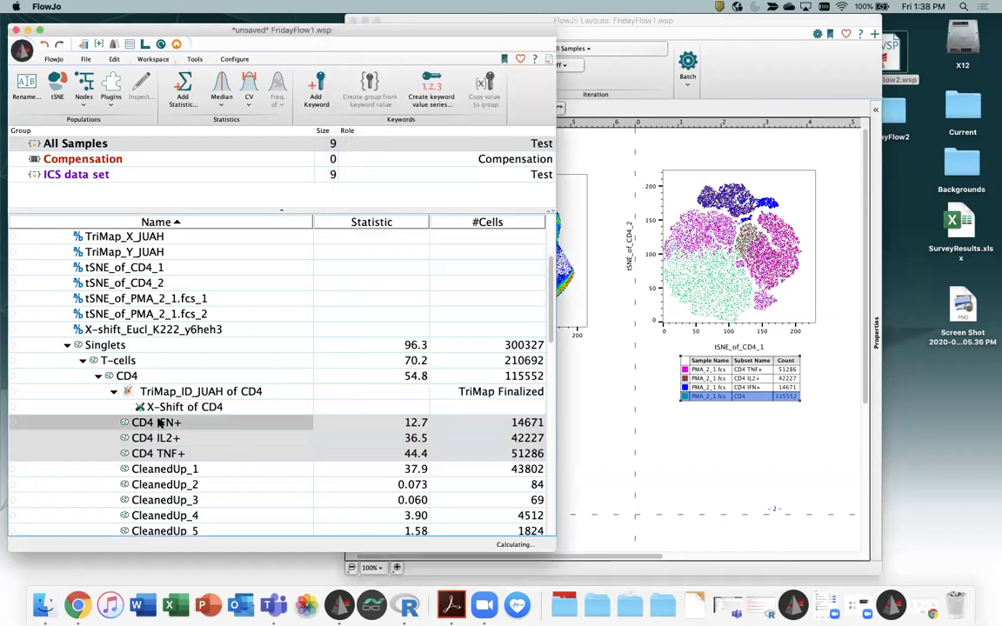
{"action": "left_click_drag", "start_coordinate": [159, 422], "coordinate": [567, 308]}
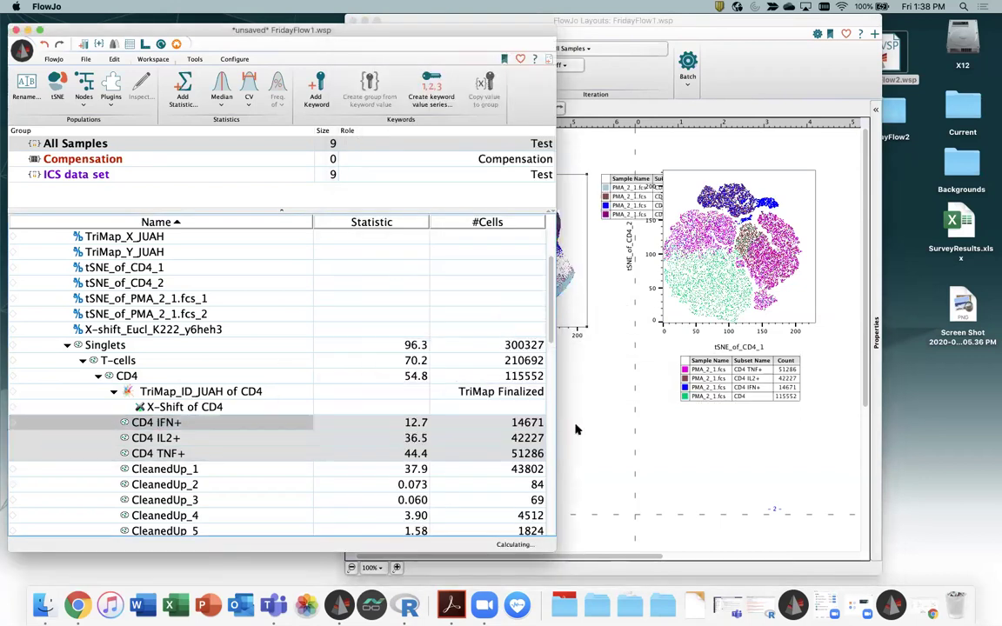
{"action": "left_click_drag", "start_coordinate": [625, 172], "coordinate": [441, 391]}
In the TriMap overlay legend, recolor CD4 TNF+ magenta and CD4 green
{"action": "left_click", "coordinate": [440, 393]}
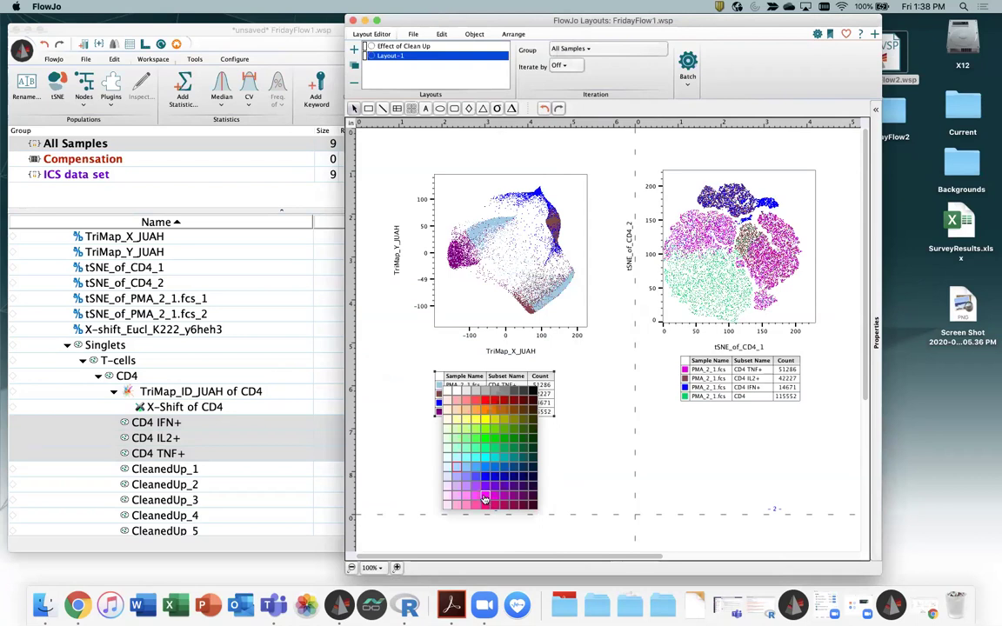
{"action": "left_click", "coordinate": [484, 498]}
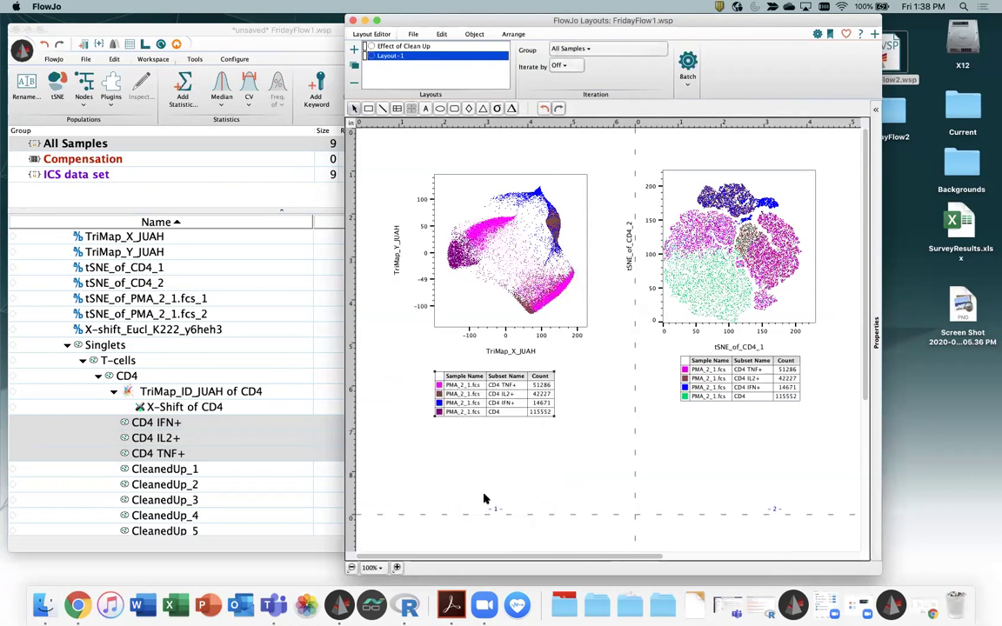
{"action": "left_click", "coordinate": [439, 411]}
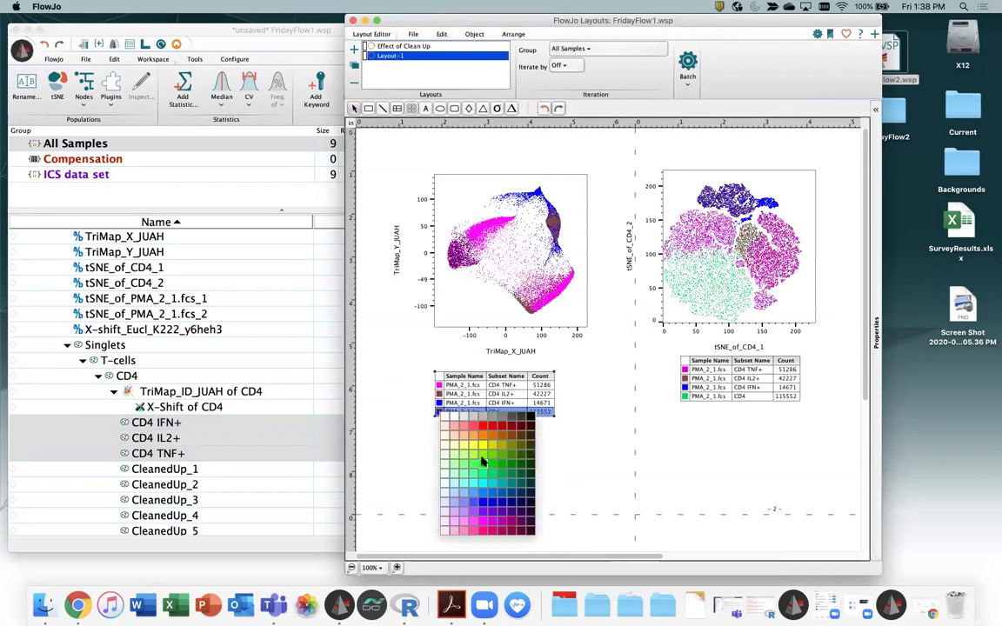
{"action": "left_click", "coordinate": [483, 461]}
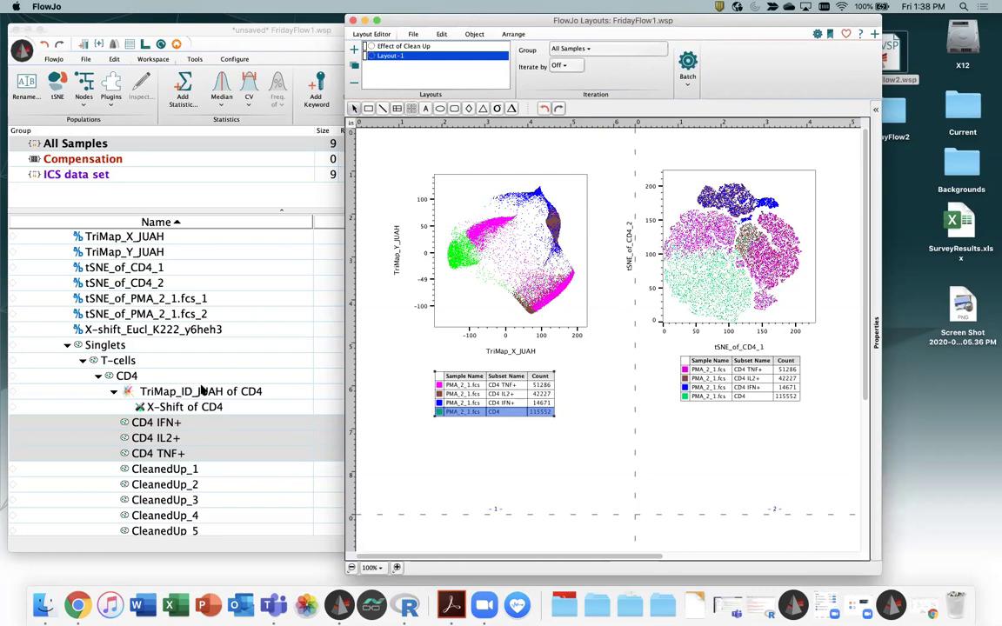
Move the TriMap and tSNE plots higher on the page and bring the TriMap legend closer under its plot
{"action": "left_click_drag", "start_coordinate": [418, 211], "coordinate": [399, 174]}
{"action": "left_click_drag", "start_coordinate": [703, 228], "coordinate": [699, 200]}
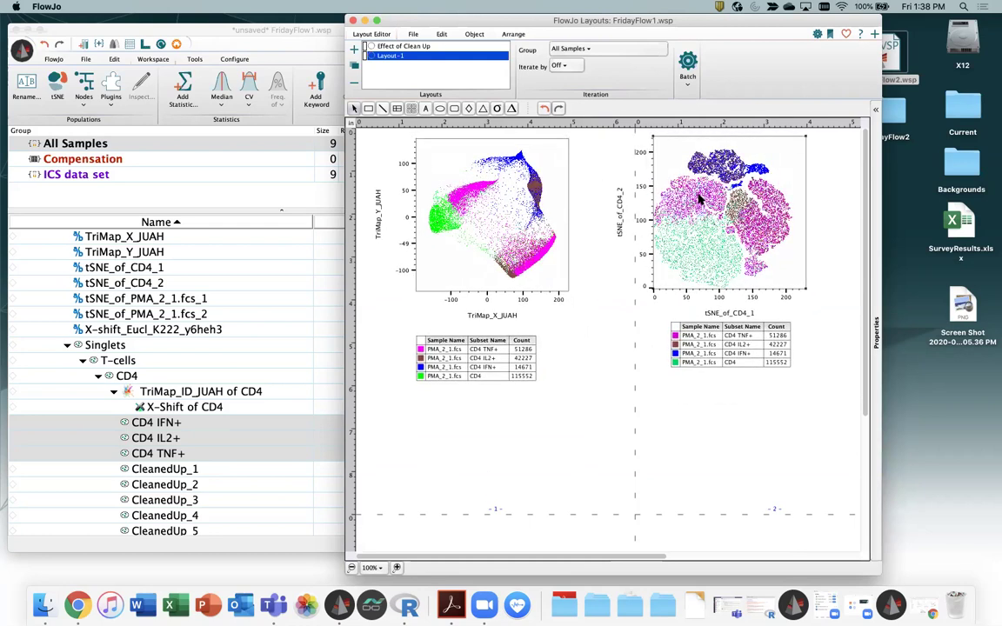
{"action": "left_click_drag", "start_coordinate": [475, 342], "coordinate": [481, 331]}
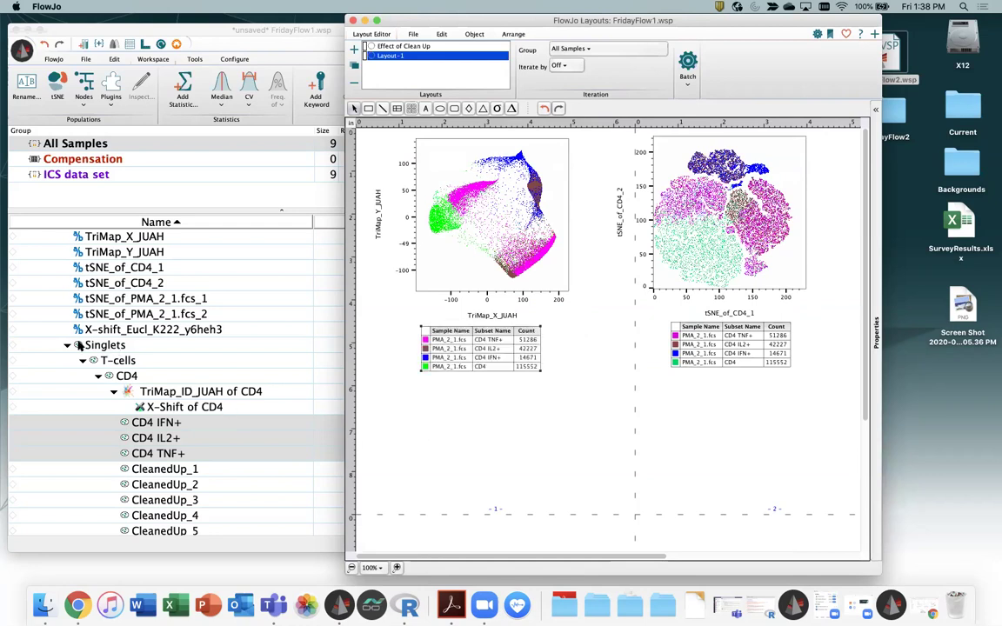
Collapse the Singlets branch in the FridayFlow1 workspace and switch to the FridayFlow2 workspace
{"action": "left_click", "coordinate": [67, 345]}
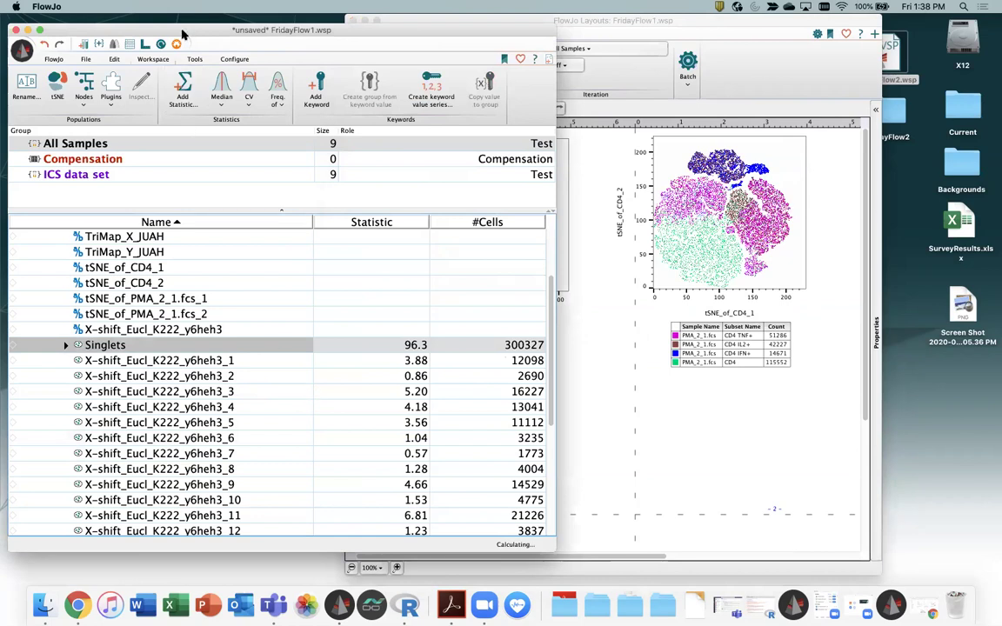
{"action": "left_click_drag", "start_coordinate": [182, 33], "coordinate": [205, 46]}
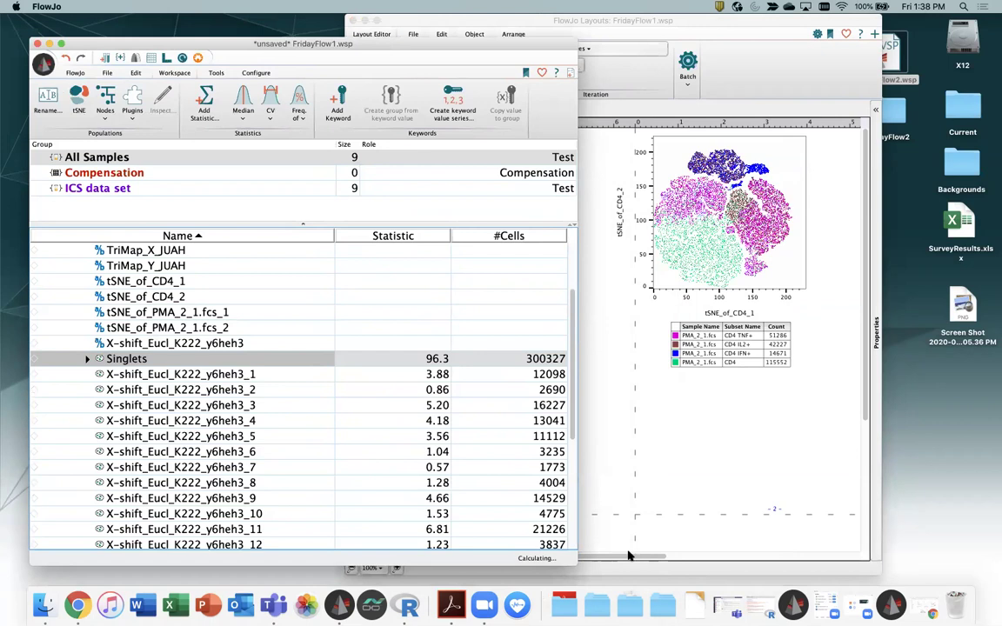
{"action": "left_click", "coordinate": [892, 604]}
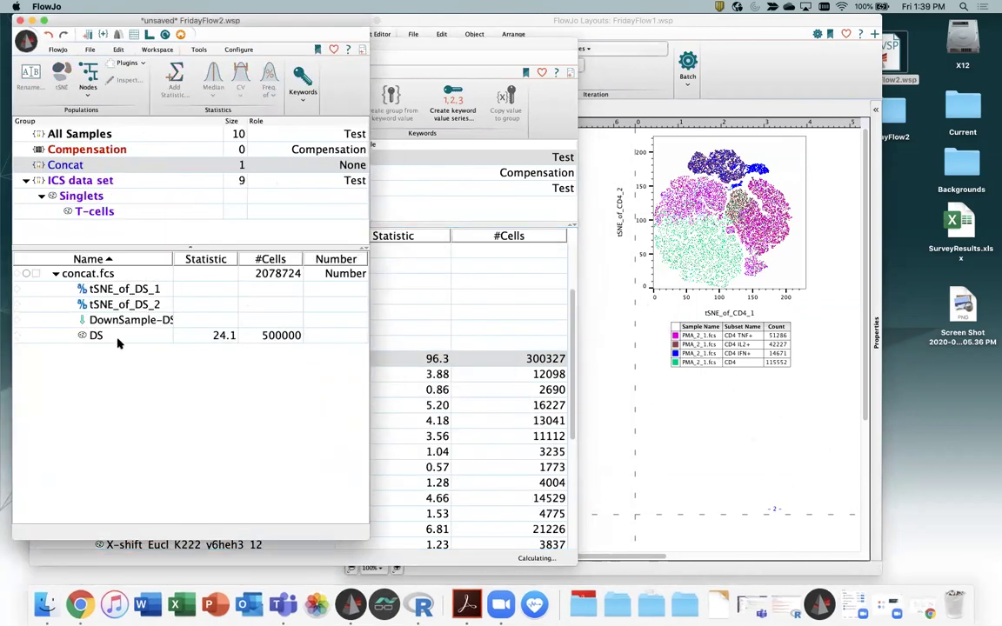
Open the graph of concat.fcs's DS population and make its window taller to inspect the tSNE embedding
{"action": "double_click", "coordinate": [96, 334]}
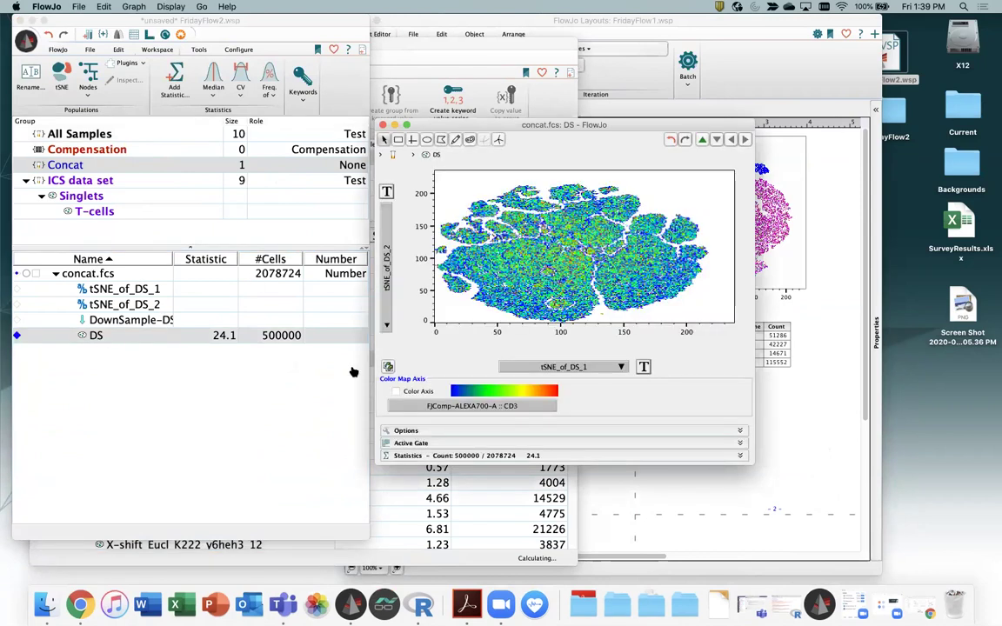
{"action": "left_click_drag", "start_coordinate": [754, 465], "coordinate": [757, 554]}
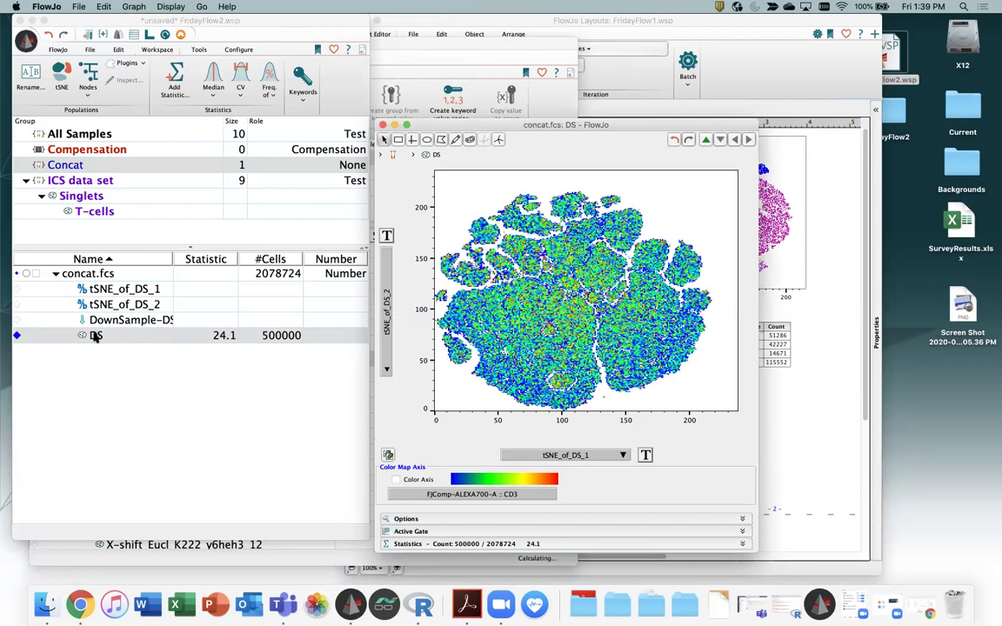
Open the UMAP plugin settings for the DS population of concat.fcs
{"action": "left_click", "coordinate": [91, 305]}
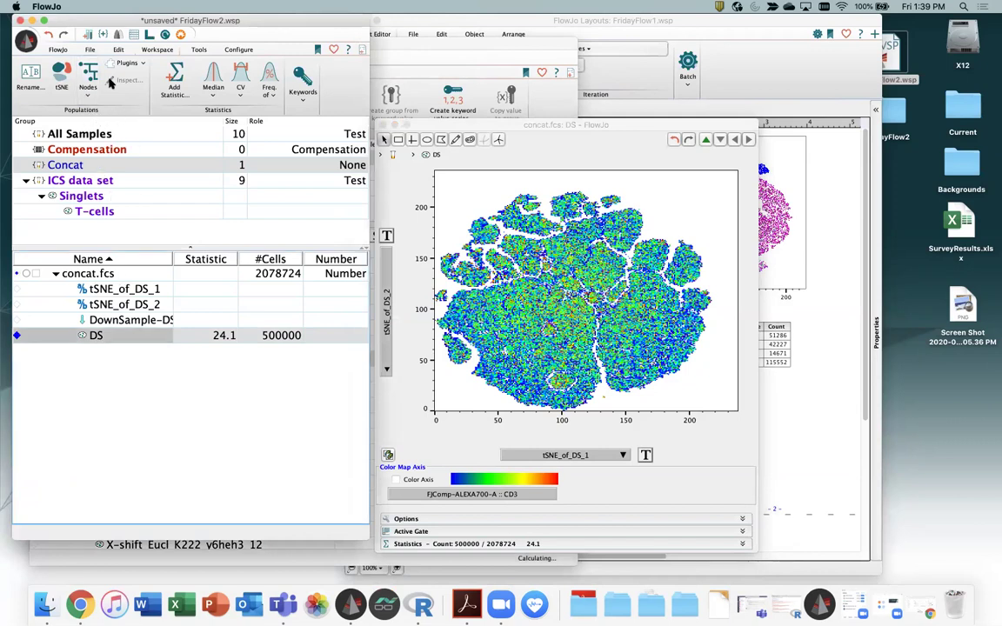
{"action": "left_click", "coordinate": [132, 65]}
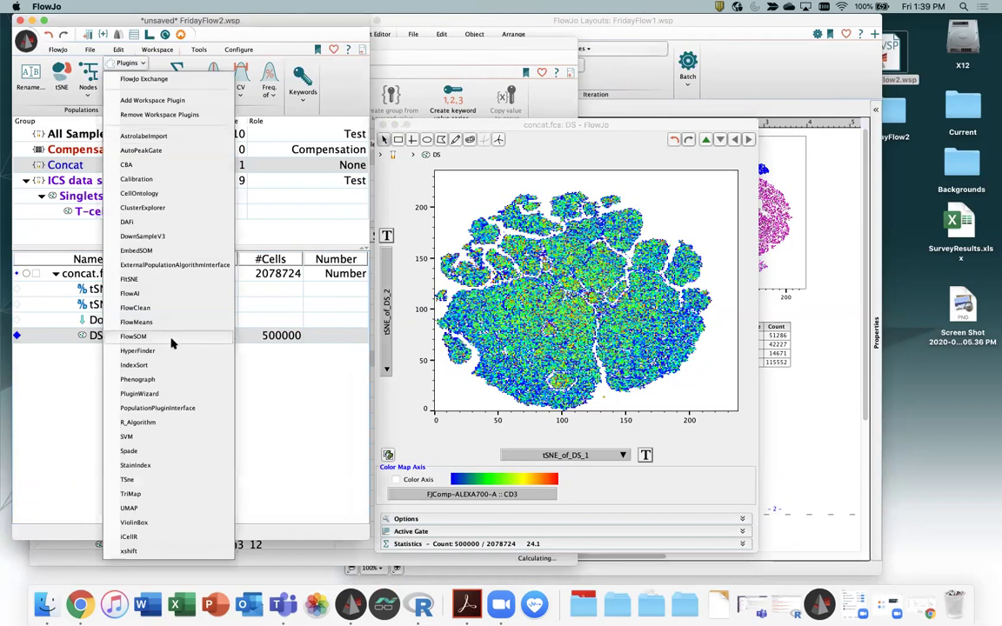
{"action": "left_click", "coordinate": [126, 511]}
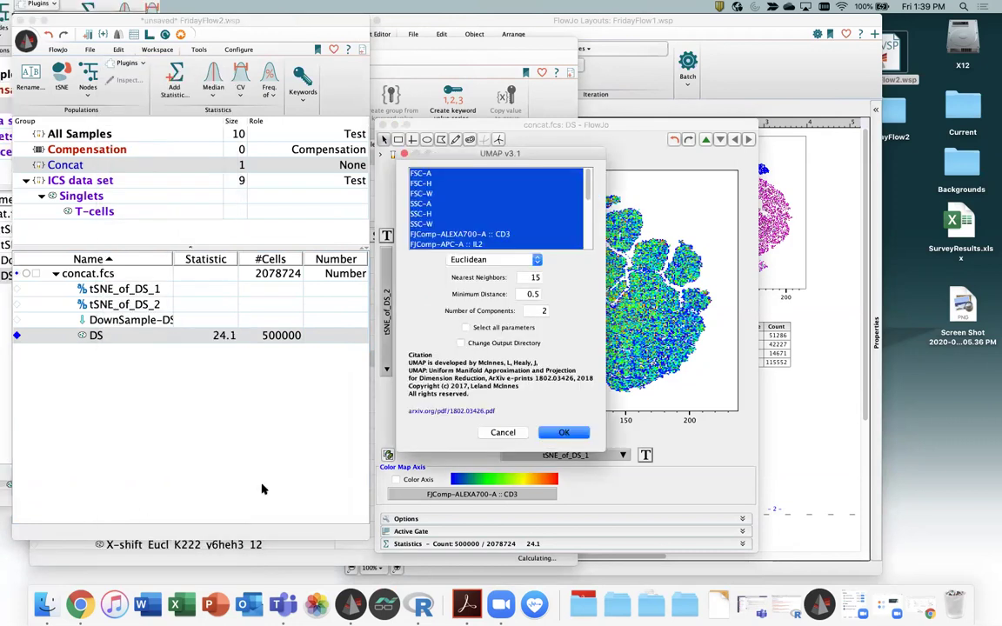
Examine the UMAP plugin's parameter list and its distance function choices, keeping Euclidean
{"action": "scroll", "coordinate": [420, 212], "scroll_direction": "down", "scroll_amount": 2}
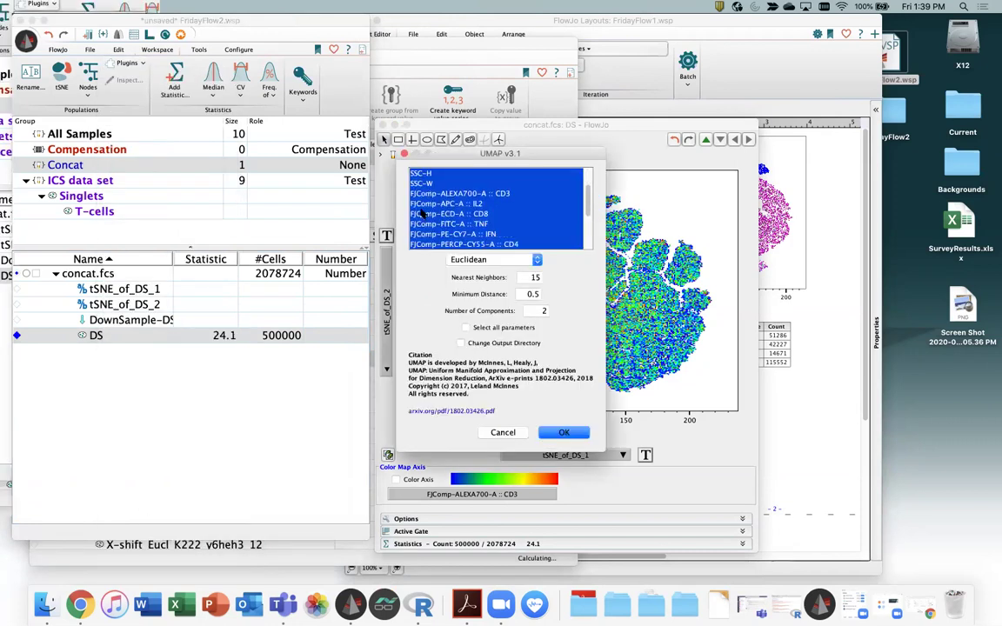
{"action": "scroll", "coordinate": [420, 213], "scroll_direction": "down", "scroll_amount": 3}
{"action": "scroll", "coordinate": [470, 181], "scroll_direction": "up", "scroll_amount": 3}
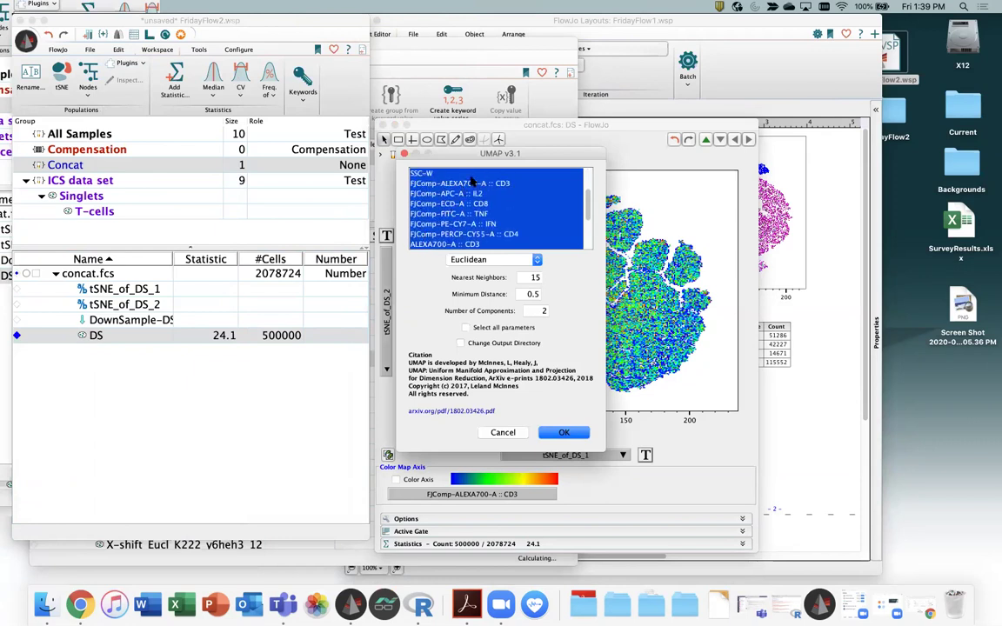
{"action": "scroll", "coordinate": [474, 209], "scroll_direction": "down", "scroll_amount": 2}
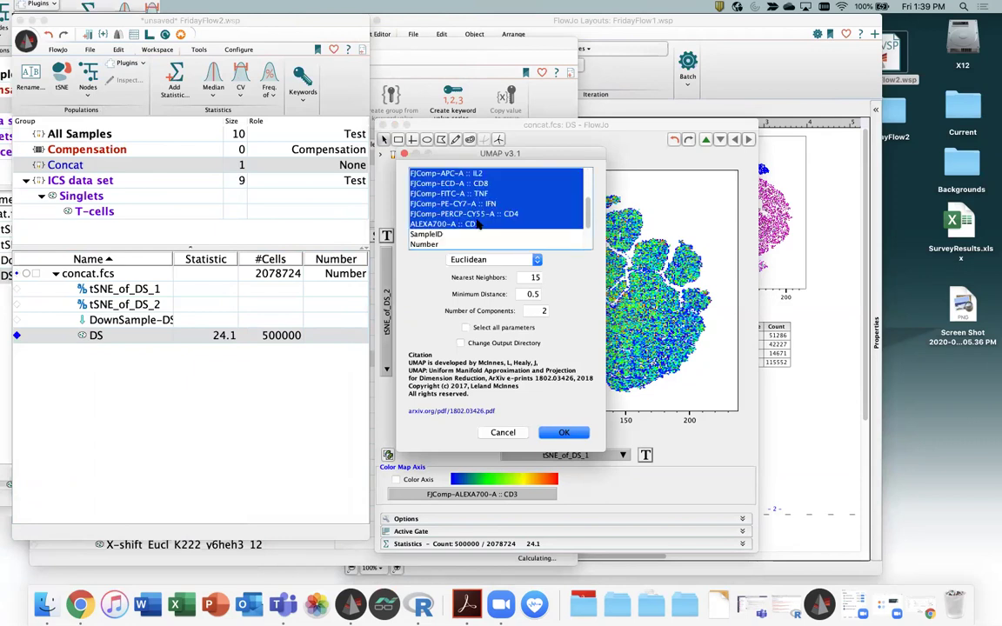
{"action": "scroll", "coordinate": [479, 230], "scroll_direction": "up", "scroll_amount": 2}
{"action": "scroll", "coordinate": [481, 248], "scroll_direction": "down", "scroll_amount": 2}
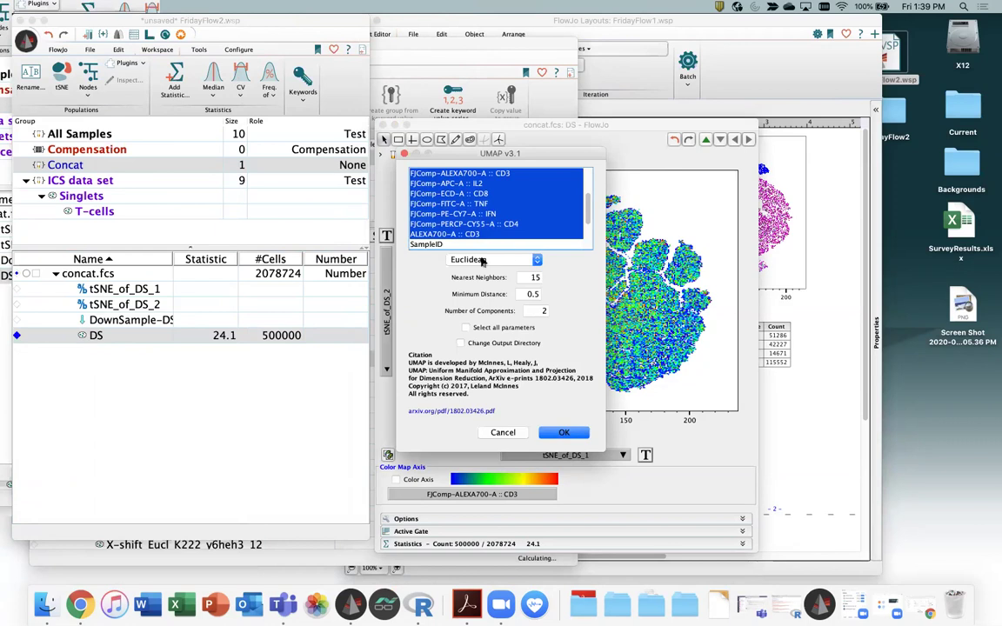
{"action": "left_click", "coordinate": [480, 263]}
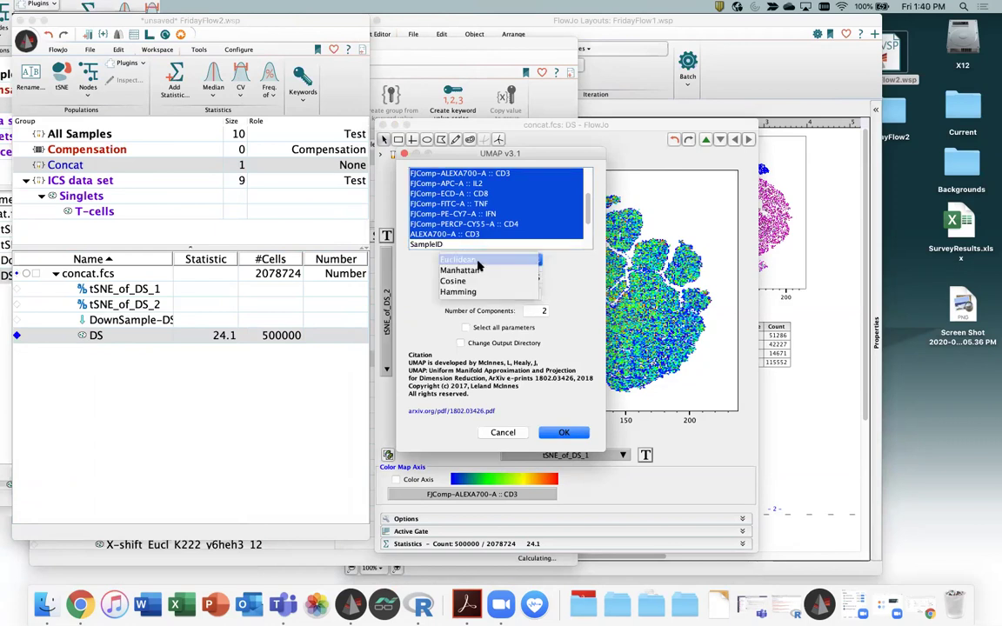
{"action": "left_click", "coordinate": [477, 262]}
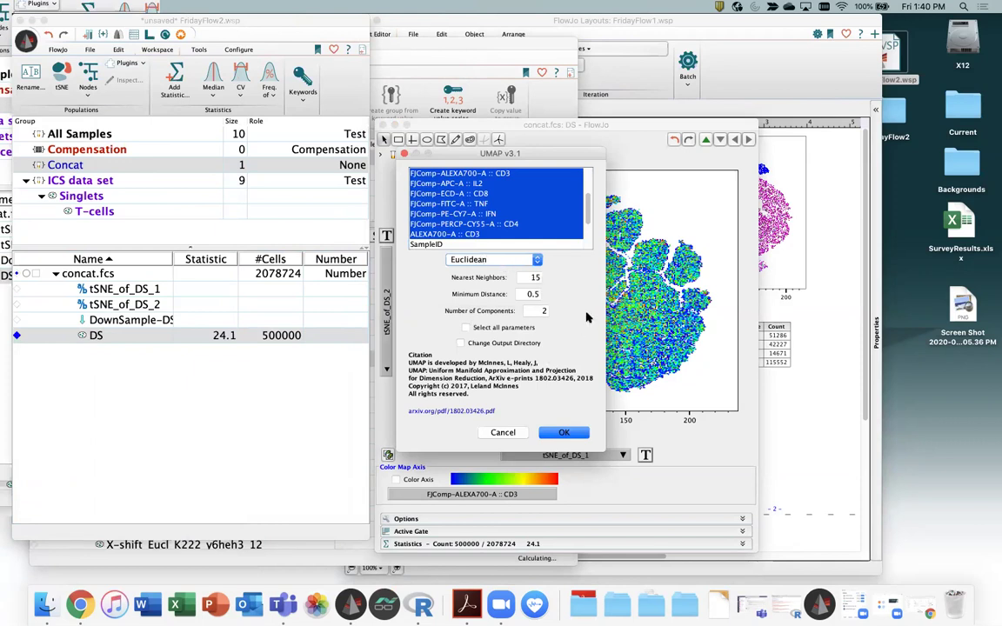
Run UMAP on the DS population with Euclidean distance, 15 nearest neighbors and 0.5 minimum distance, and switch to the FridayFlow1 workspace
{"action": "left_click", "coordinate": [567, 432]}
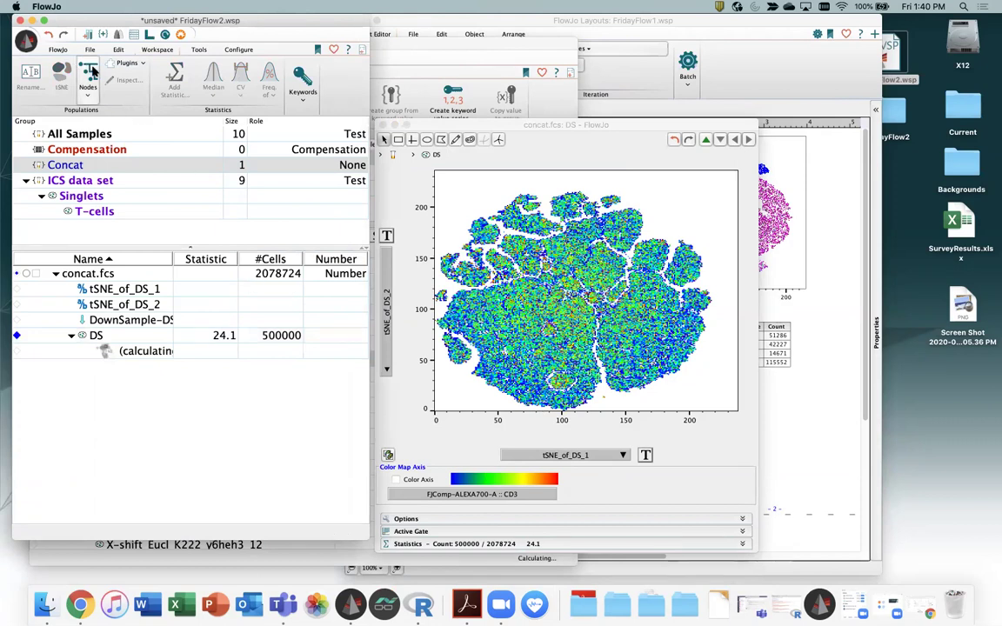
{"action": "left_click", "coordinate": [30, 19]}
{"action": "scroll", "coordinate": [240, 339], "scroll_direction": "up", "scroll_amount": 3}
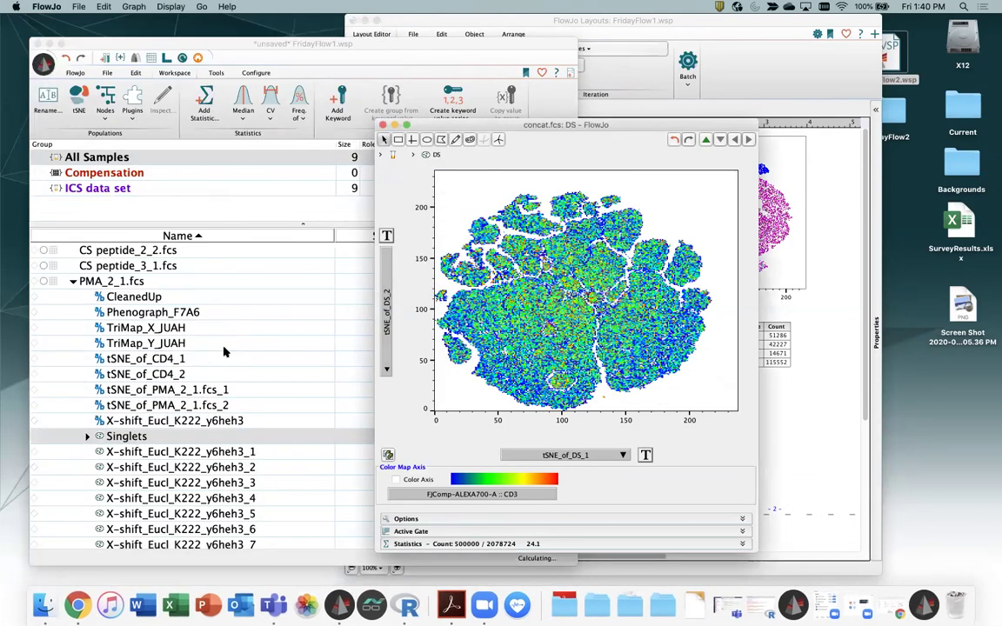
Copy the Singlets and T-cells gates of PMA_2_1.fcs to the ICS data set group
{"action": "left_click", "coordinate": [82, 287]}
{"action": "left_click", "coordinate": [73, 281]}
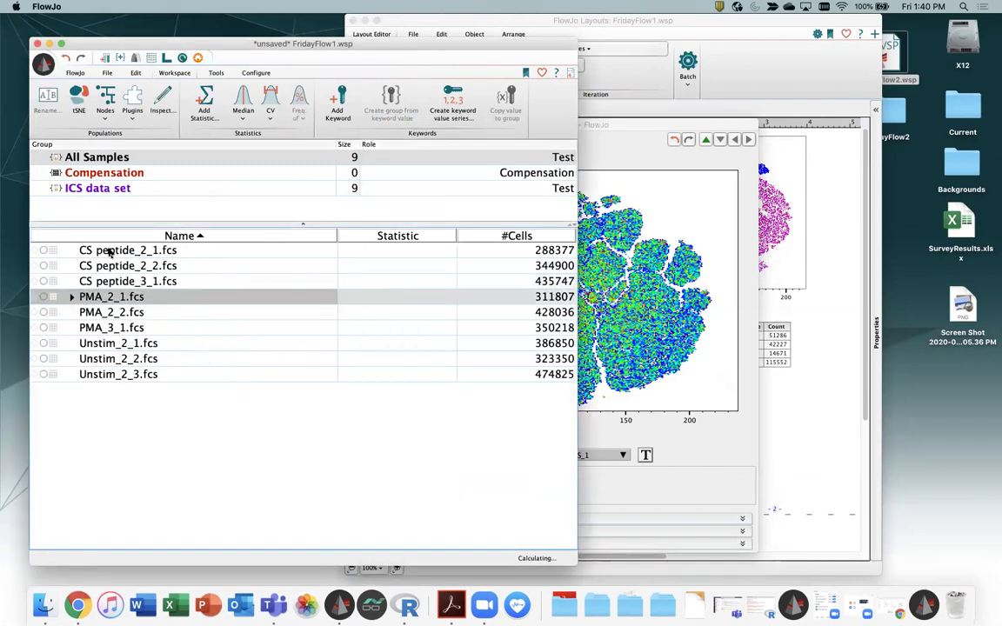
{"action": "left_click", "coordinate": [74, 296]}
{"action": "scroll", "coordinate": [159, 315], "scroll_direction": "down", "scroll_amount": 1}
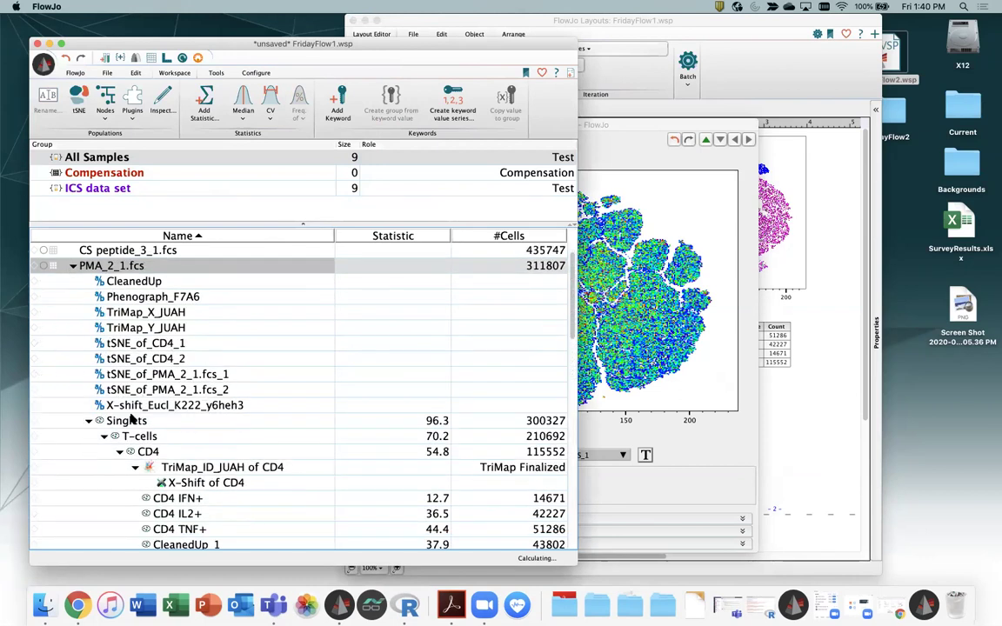
{"action": "left_click", "coordinate": [135, 421]}
{"action": "left_click", "coordinate": [151, 435], "text": "shift"}
{"action": "left_click_drag", "start_coordinate": [139, 420], "coordinate": [115, 193]}
{"action": "scroll", "coordinate": [134, 335], "scroll_direction": "up", "scroll_amount": 1}
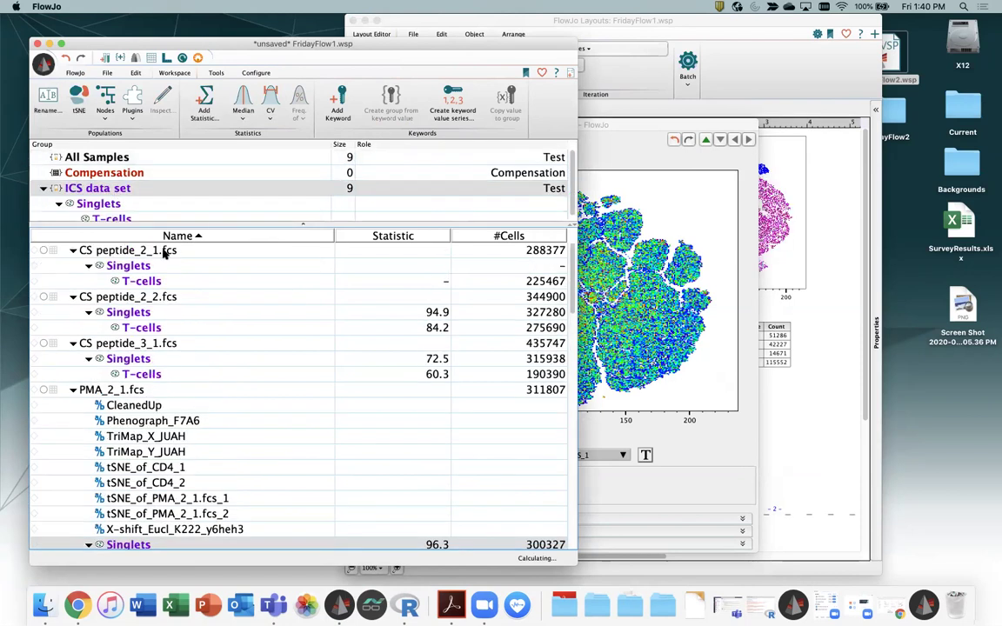
Select the equivalent T-cells populations across all samples, starting from CS peptide_2_1.fcs, and check the selection through the sample list
{"action": "left_click", "coordinate": [157, 281]}
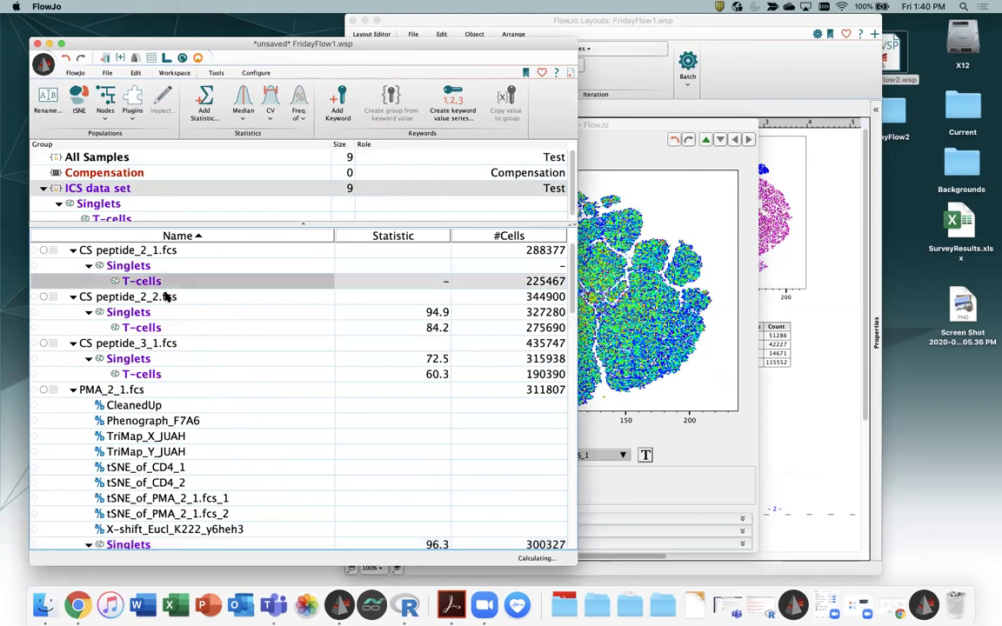
{"action": "left_click", "coordinate": [131, 71]}
{"action": "left_click", "coordinate": [184, 115]}
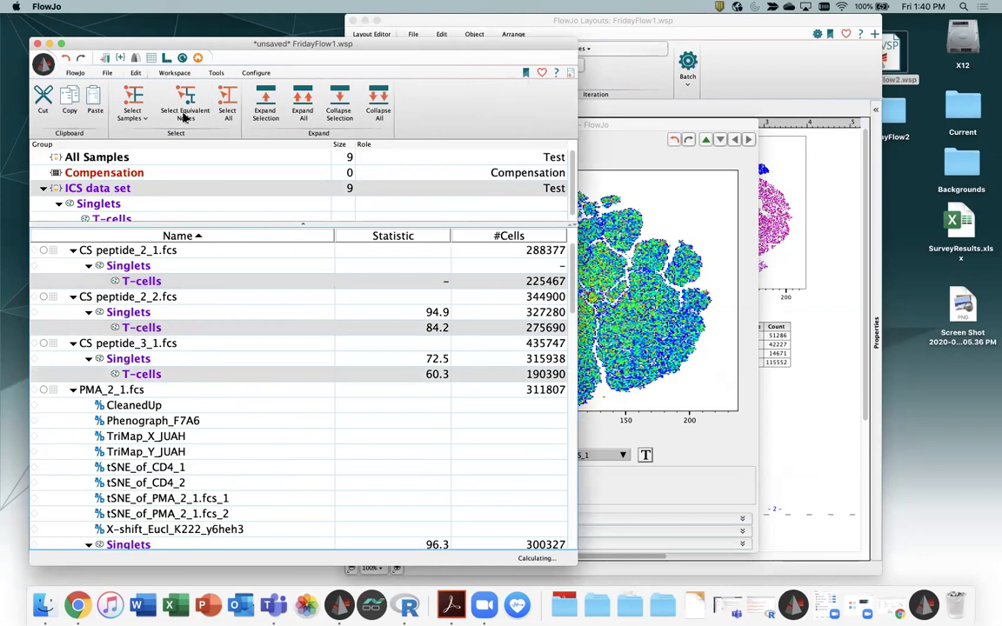
{"action": "scroll", "coordinate": [152, 385], "scroll_direction": "down", "scroll_amount": 10}
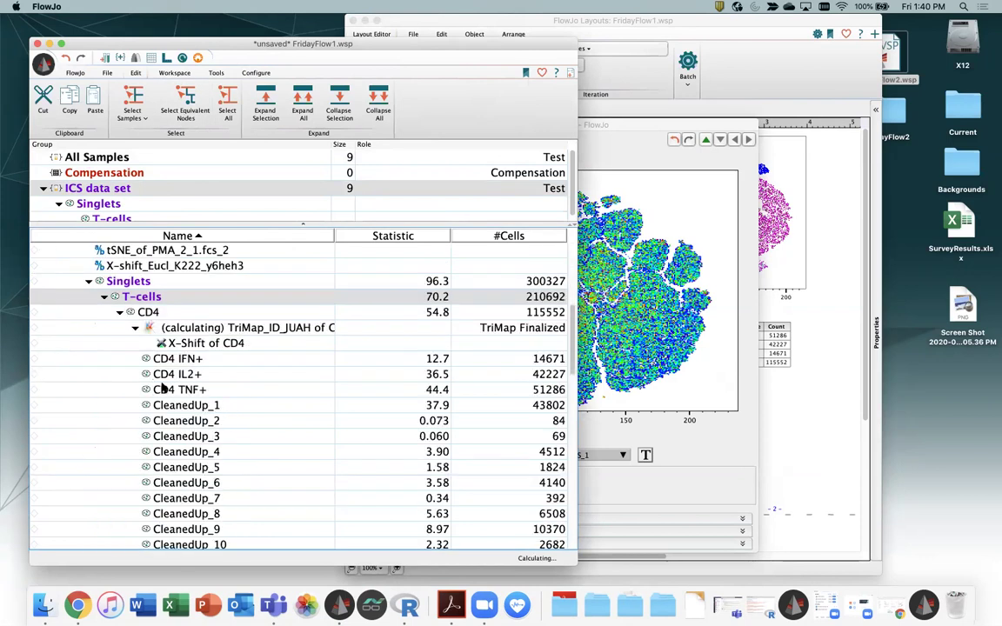
{"action": "scroll", "coordinate": [162, 389], "scroll_direction": "down", "scroll_amount": 10}
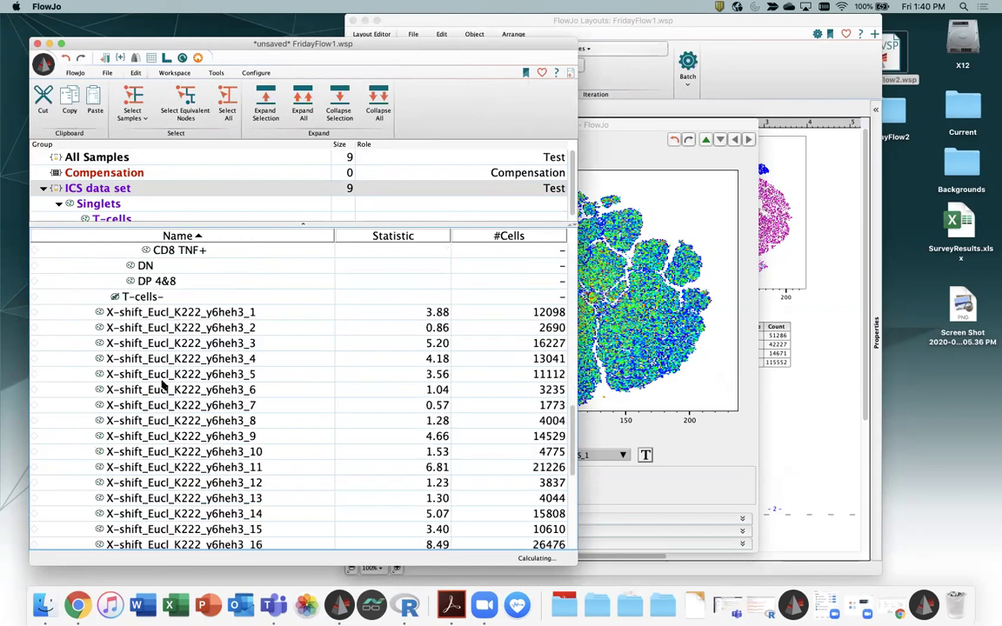
{"action": "scroll", "coordinate": [162, 384], "scroll_direction": "up", "scroll_amount": 20}
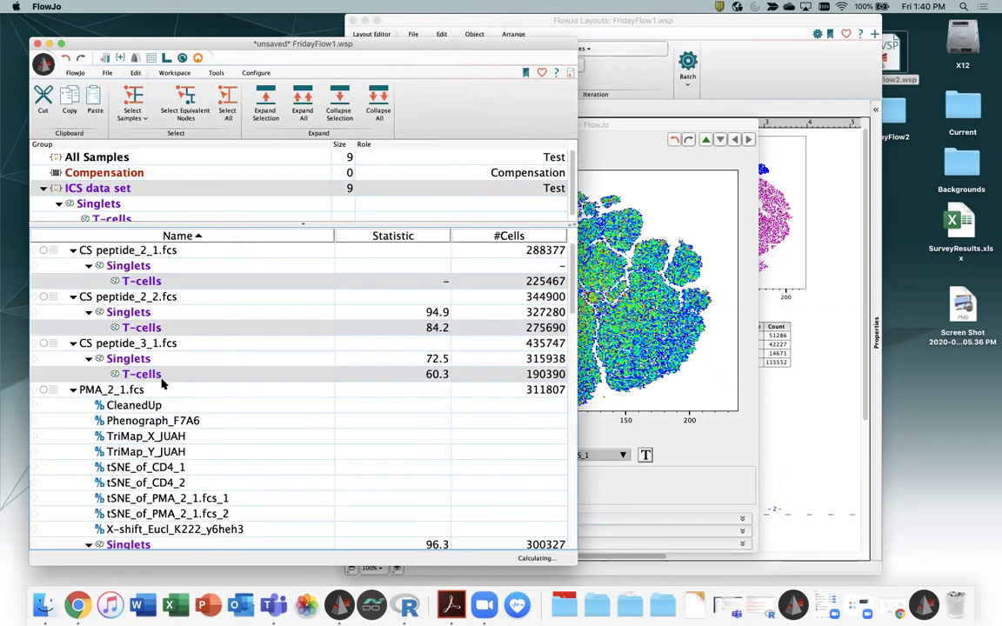
Open the export and concatenation settings for the selected T-cells populations and switch them to Concatenate
{"action": "right_click", "coordinate": [150, 284]}
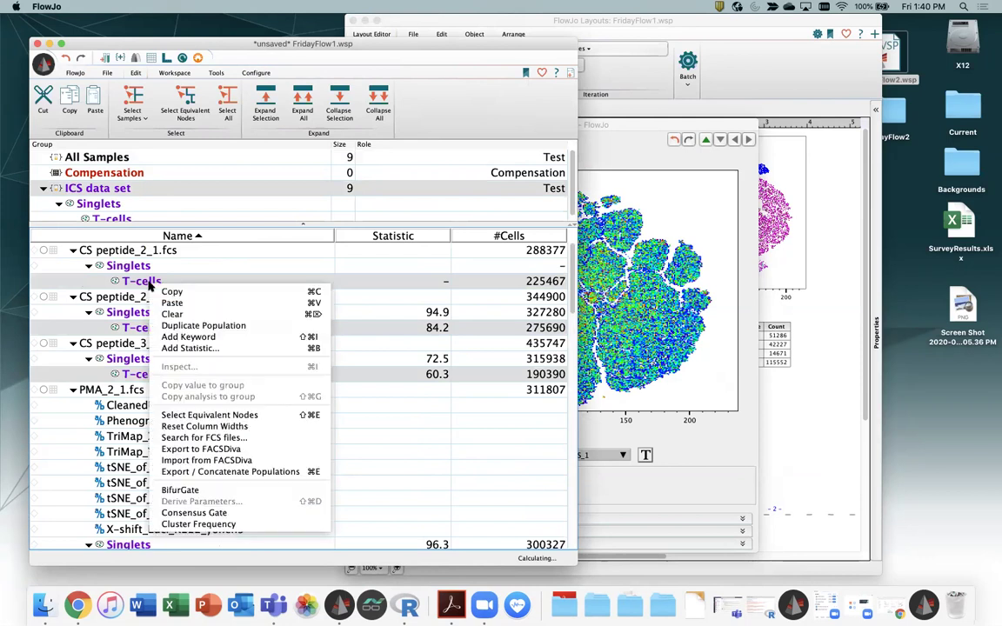
{"action": "left_click", "coordinate": [203, 473]}
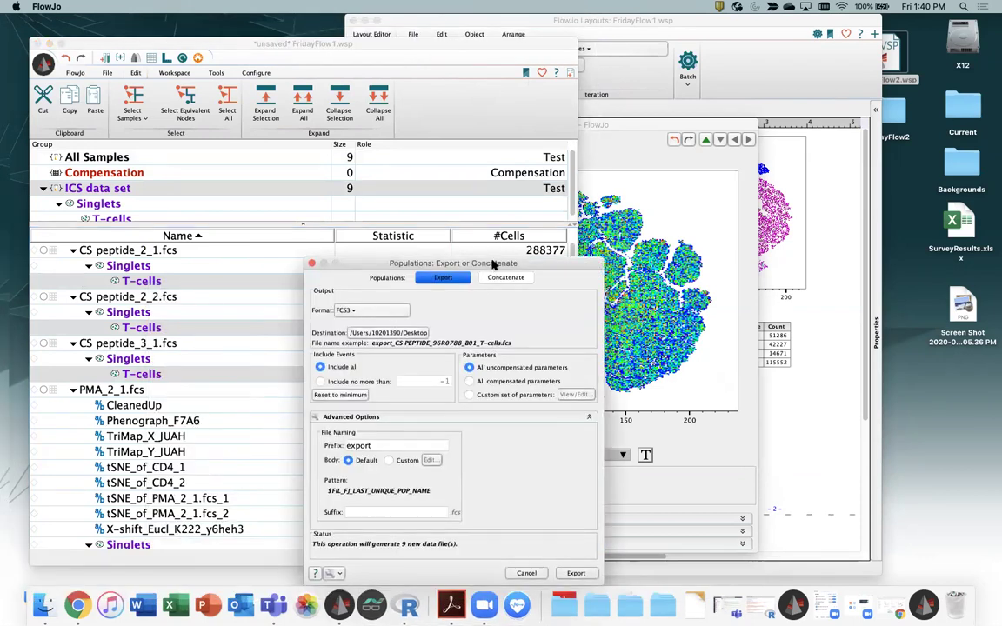
{"action": "left_click_drag", "start_coordinate": [489, 263], "coordinate": [416, 144]}
{"action": "left_click", "coordinate": [435, 159]}
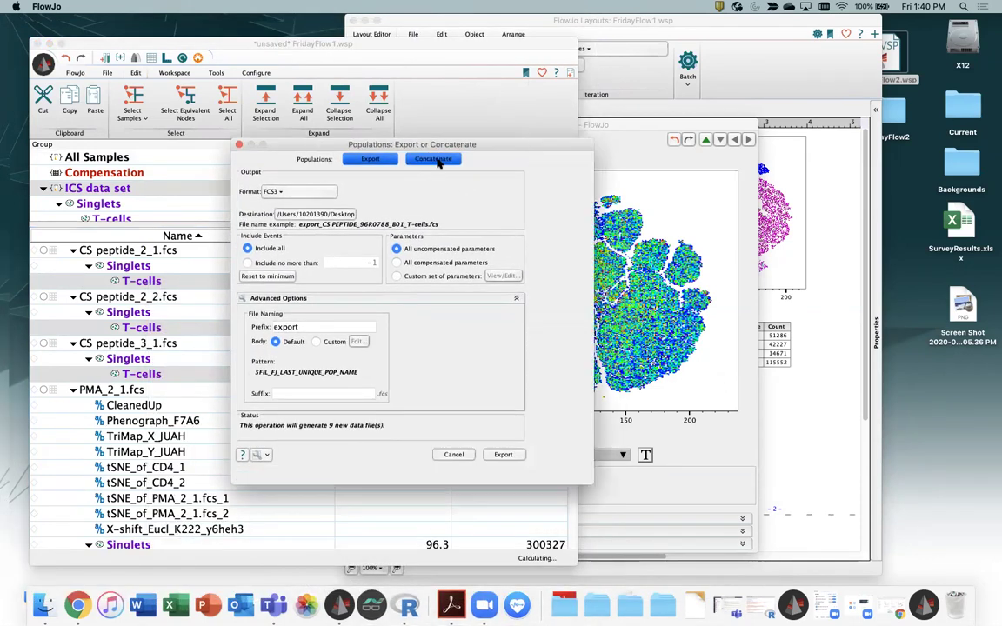
{"action": "left_click", "coordinate": [316, 216]}
{"action": "left_click", "coordinate": [433, 293]}
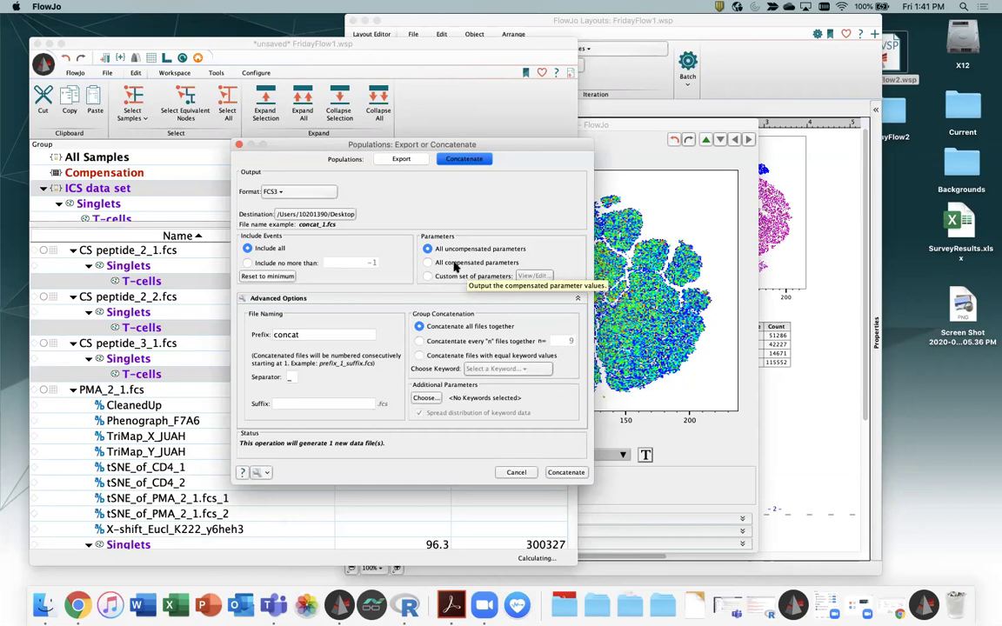
Choose a custom set of parameters for the concatenated file and review the parameter list without editing it
{"action": "left_click", "coordinate": [429, 275]}
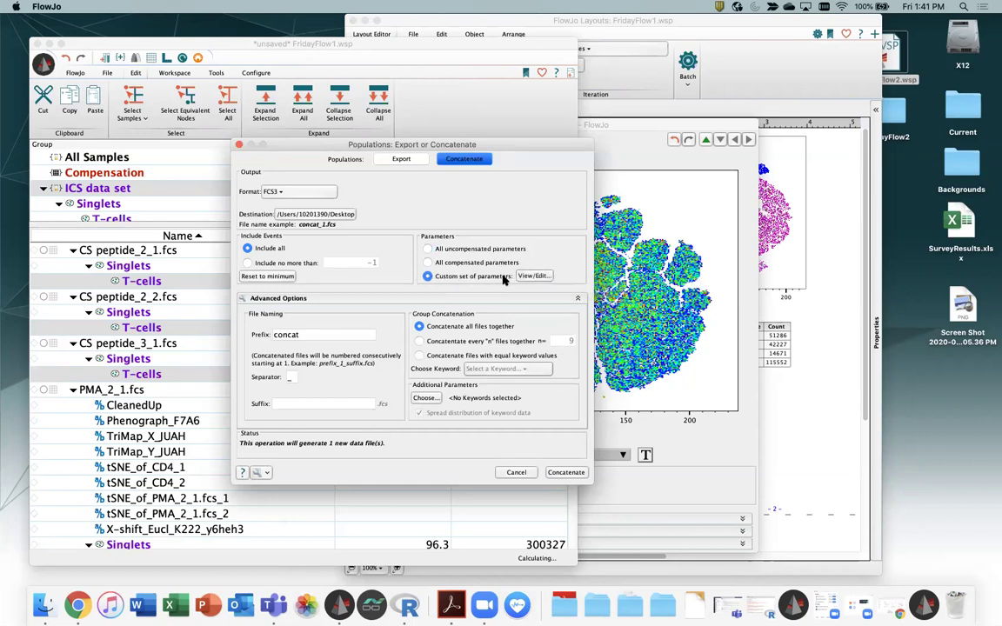
{"action": "left_click", "coordinate": [534, 276]}
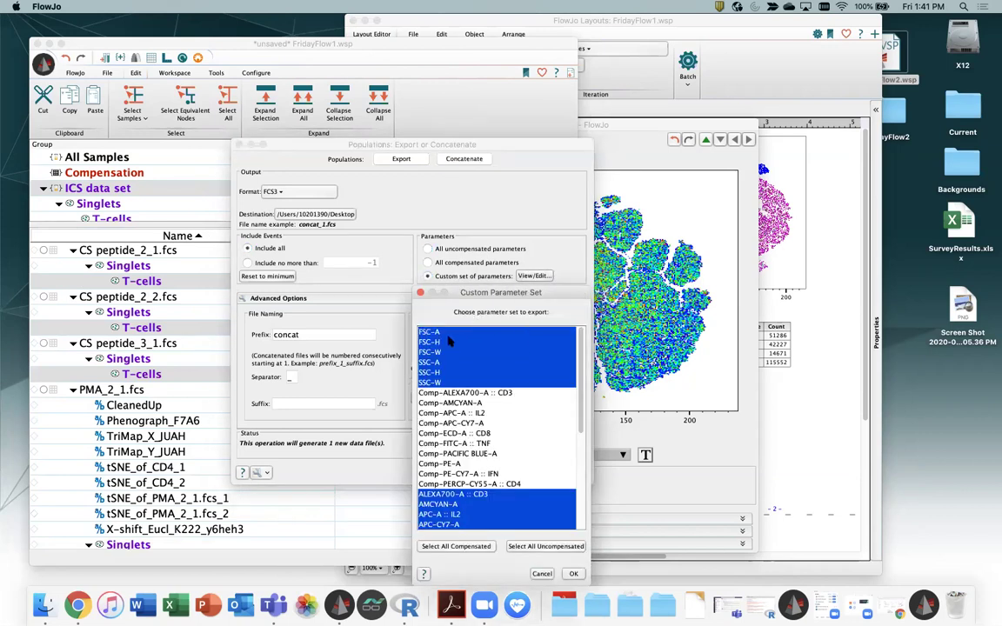
{"action": "scroll", "coordinate": [513, 404], "scroll_direction": "down", "scroll_amount": 6}
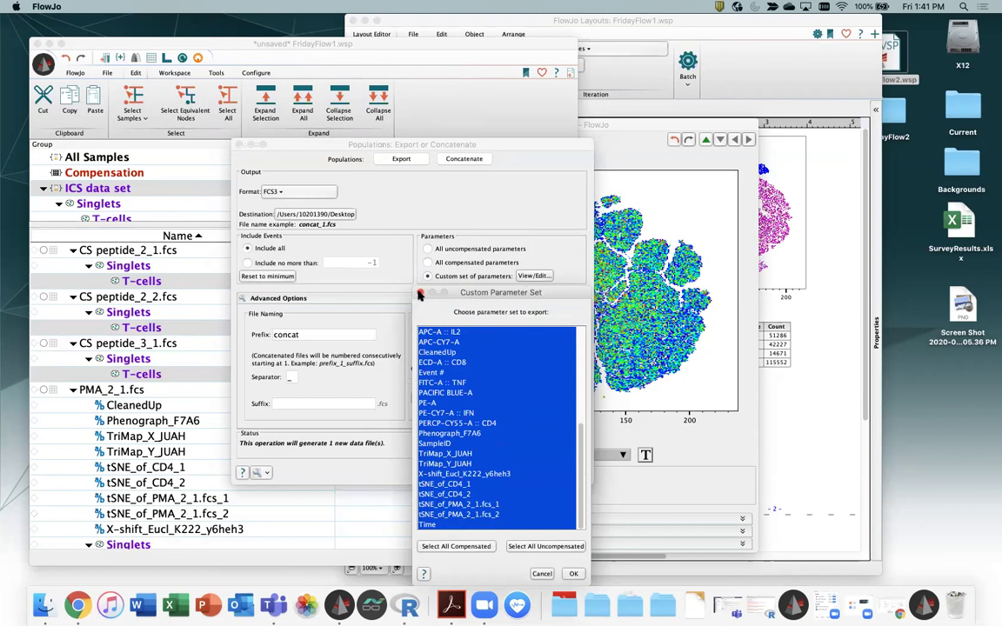
{"action": "left_click", "coordinate": [419, 294]}
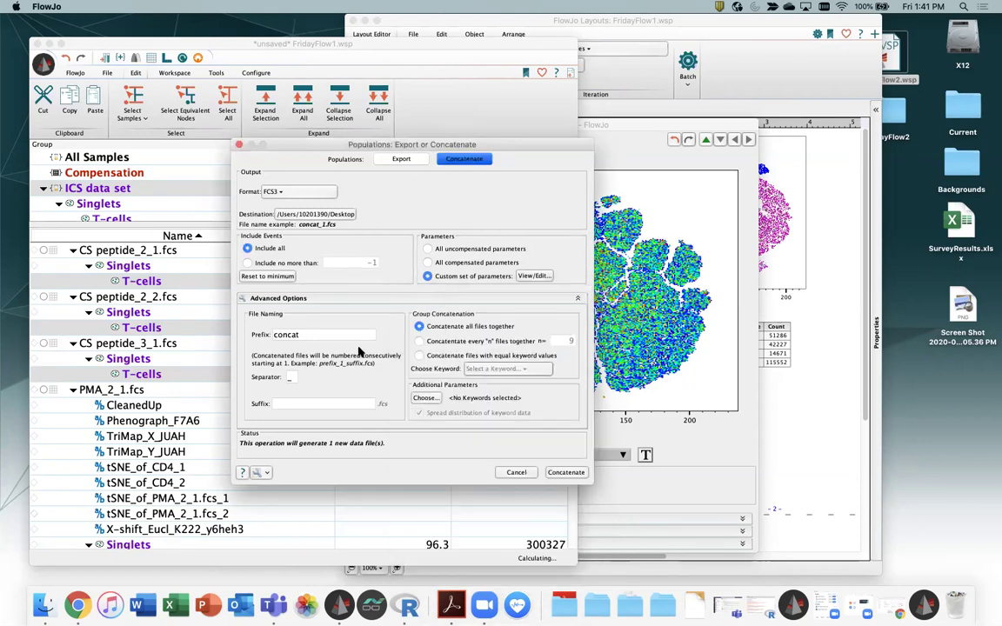
Concatenate the T-cells populations into one file with the prefix Something, and close the export windows
{"action": "left_click_drag", "start_coordinate": [350, 145], "coordinate": [407, 149]}
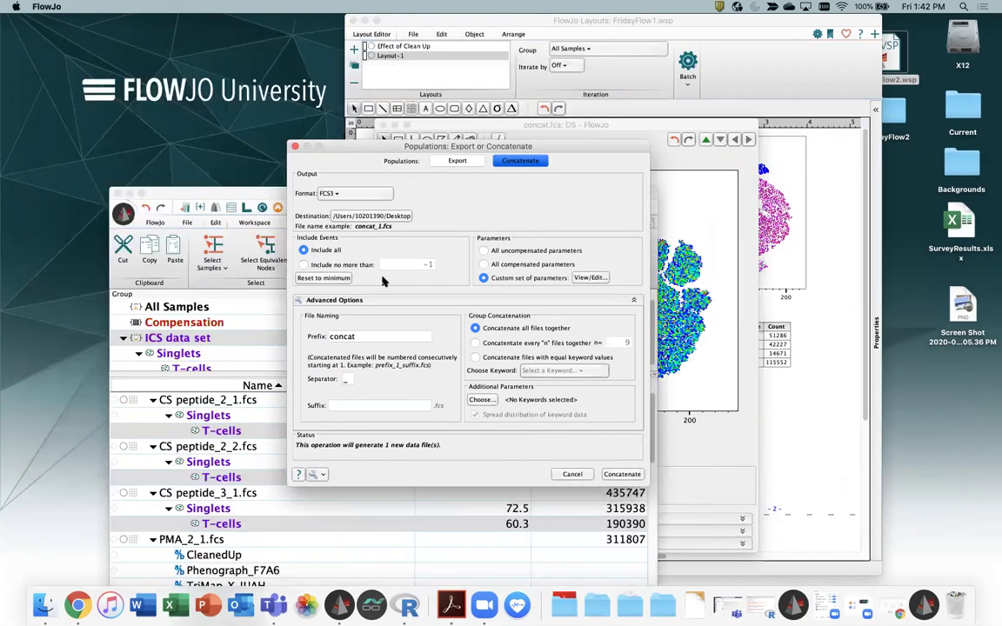
{"action": "left_click_drag", "start_coordinate": [280, 194], "coordinate": [213, 47]}
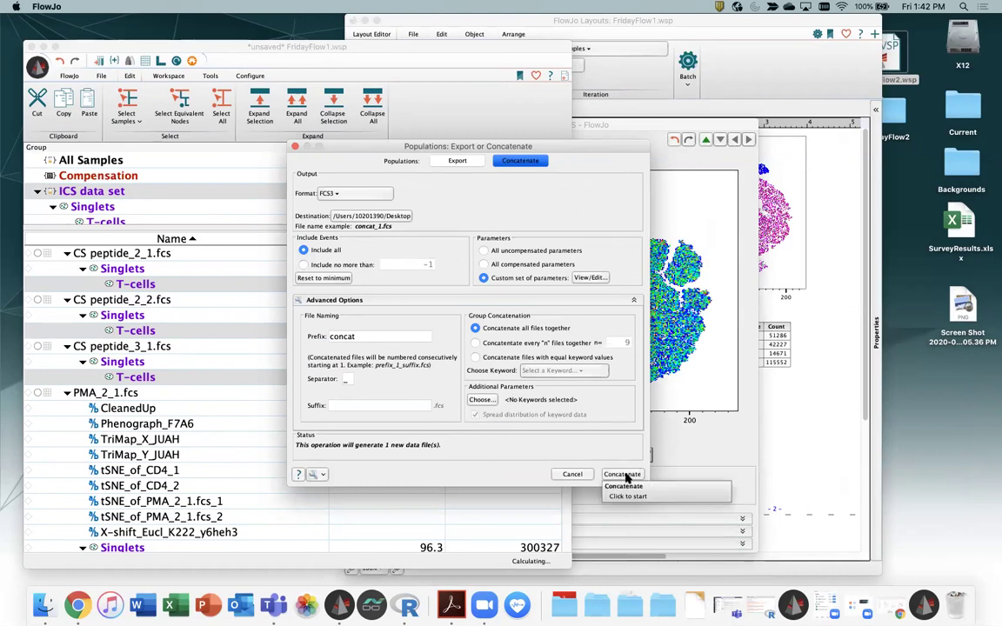
{"action": "left_click_drag", "start_coordinate": [383, 336], "coordinate": [307, 337]}
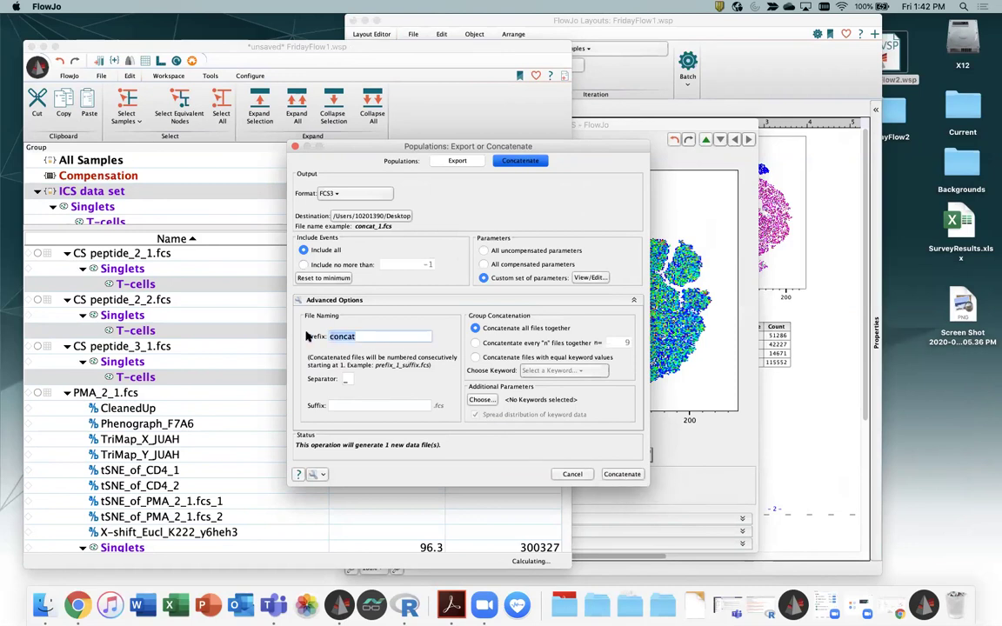
{"action": "type", "text": "Something"}
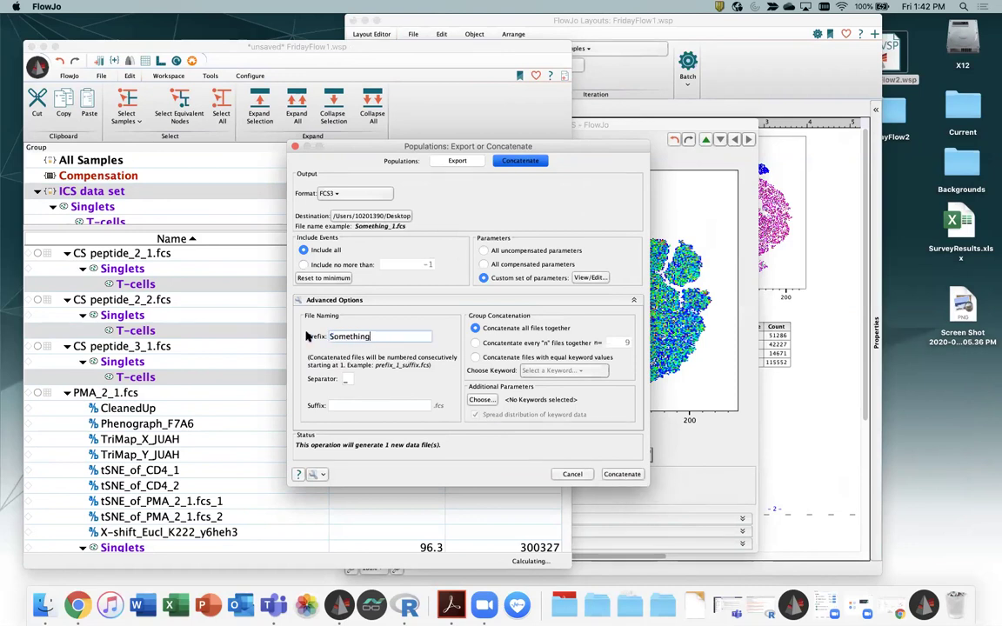
{"action": "left_click", "coordinate": [621, 474]}
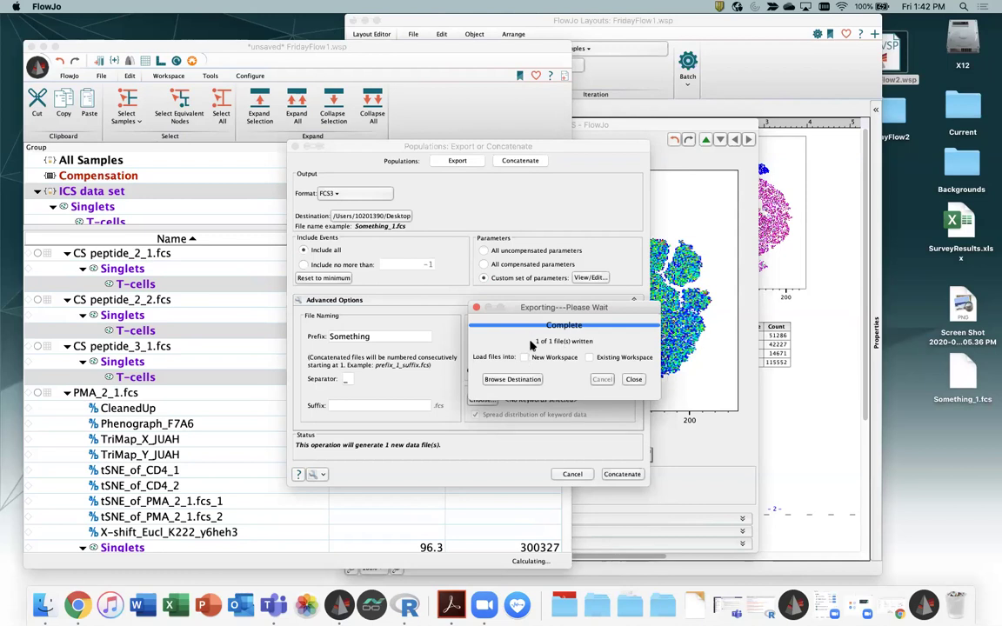
{"action": "left_click", "coordinate": [634, 380]}
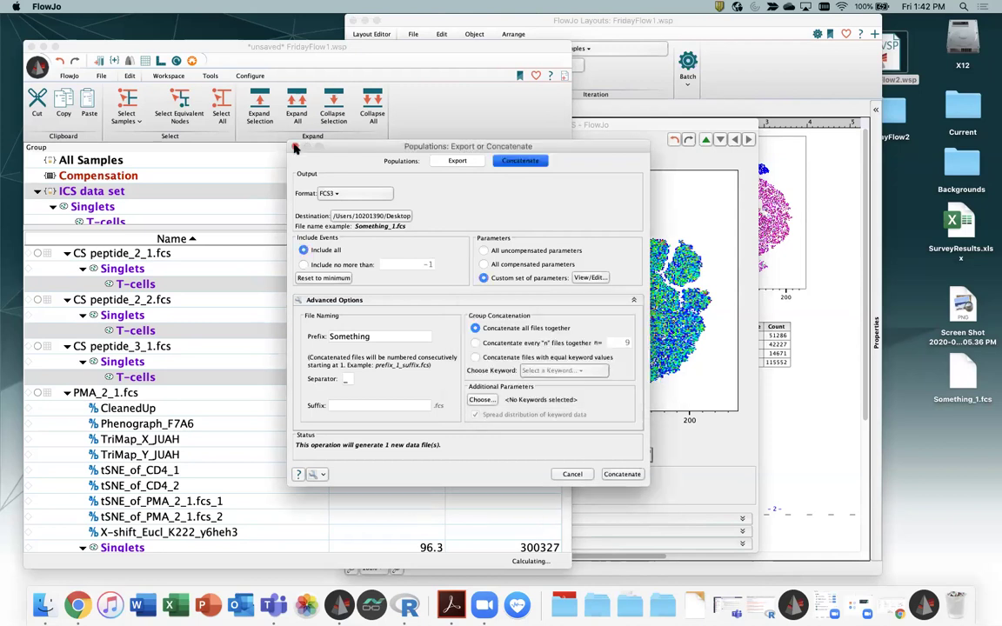
{"action": "left_click", "coordinate": [295, 146]}
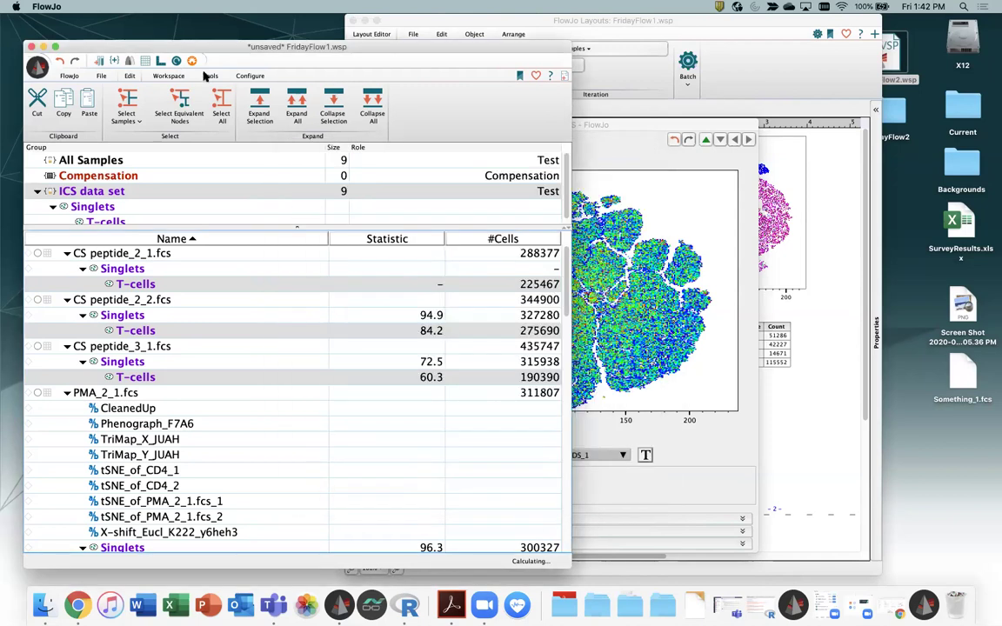
Restore the FridayFlow2 workspace in place of the FridayFlow1 windows and widen its Name column
{"action": "left_click", "coordinate": [43, 47]}
{"action": "left_click_drag", "start_coordinate": [742, 16], "coordinate": [744, 22]}
{"action": "left_click_drag", "start_coordinate": [744, 89], "coordinate": [737, 86]}
{"action": "left_click", "coordinate": [360, 87]}
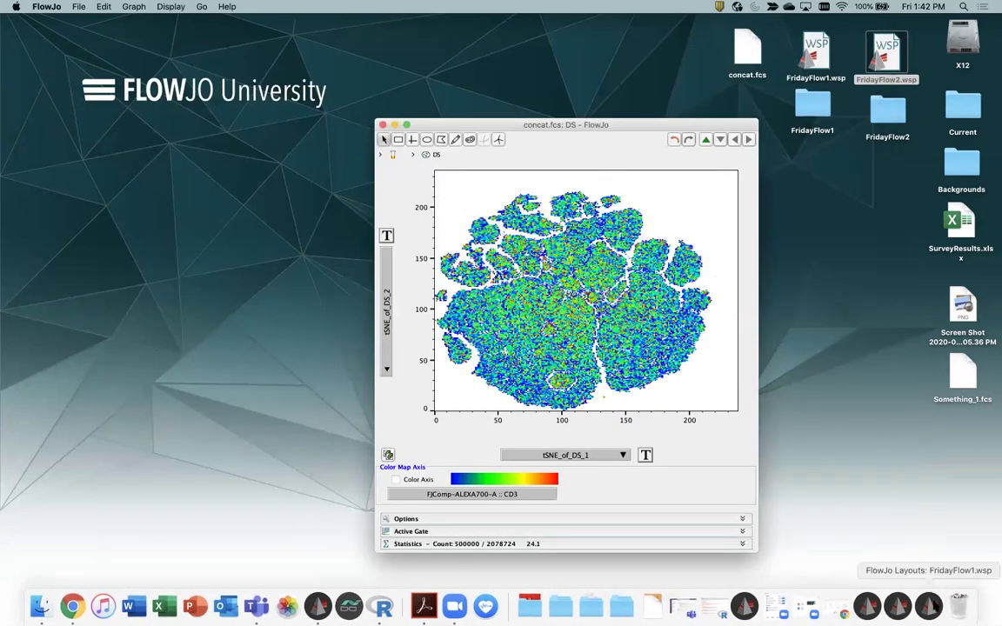
{"action": "left_click", "coordinate": [868, 607]}
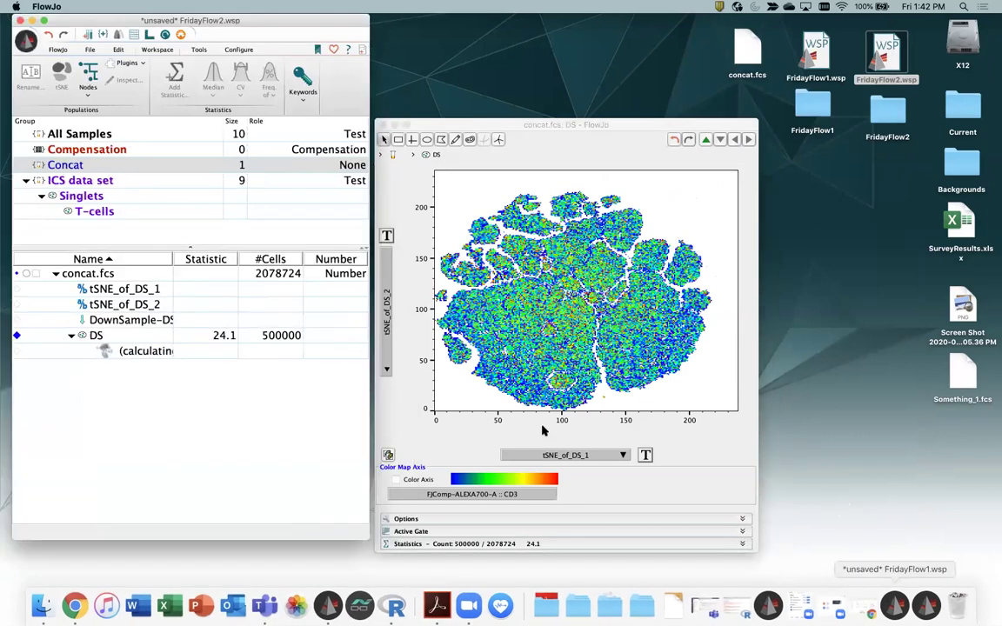
{"action": "double_click", "coordinate": [178, 258]}
{"action": "left_click_drag", "start_coordinate": [220, 258], "coordinate": [191, 257]}
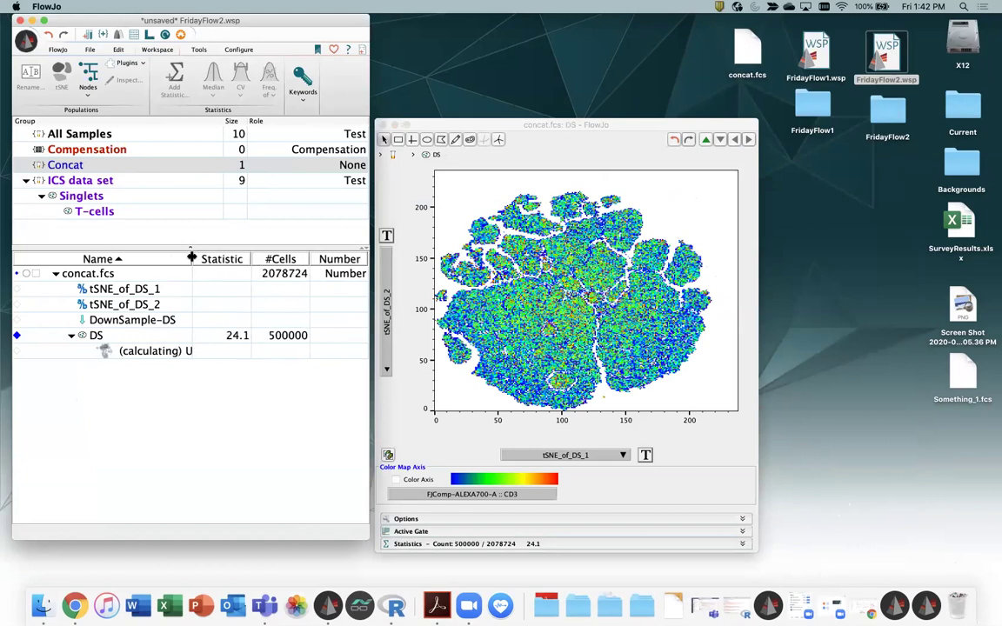
Open the ungated graph of concat.fcs and plot Number on the X axis with a linear scale
{"action": "left_click", "coordinate": [88, 274]}
{"action": "double_click", "coordinate": [88, 275]}
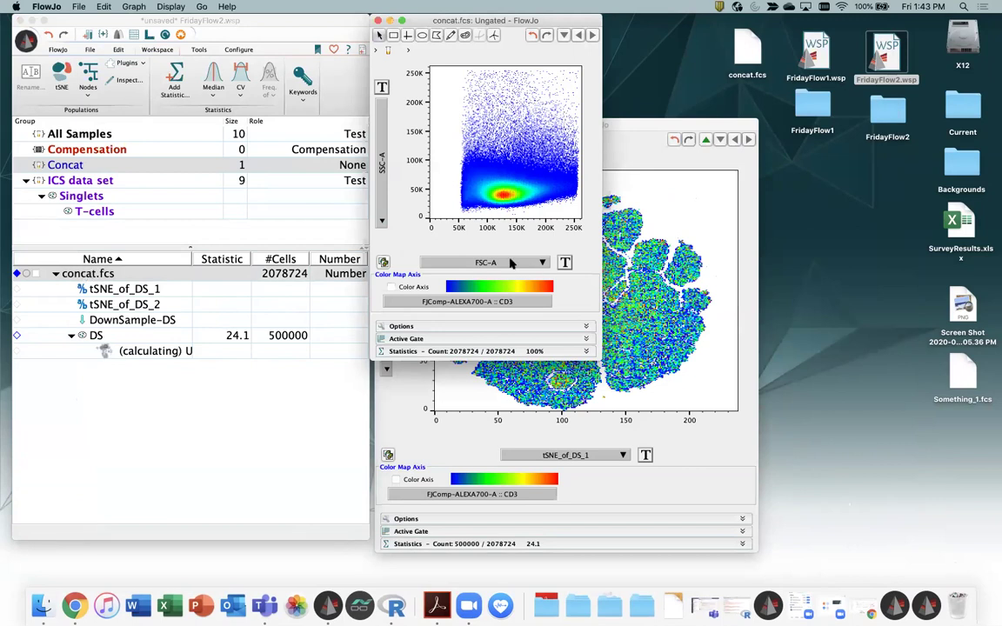
{"action": "left_click", "coordinate": [511, 262]}
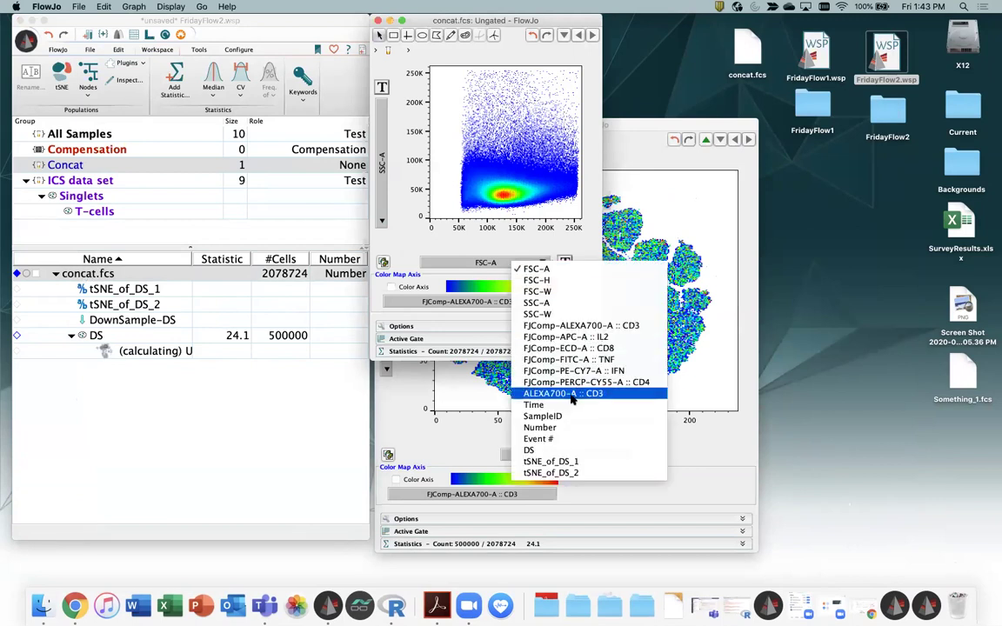
{"action": "left_click", "coordinate": [560, 430]}
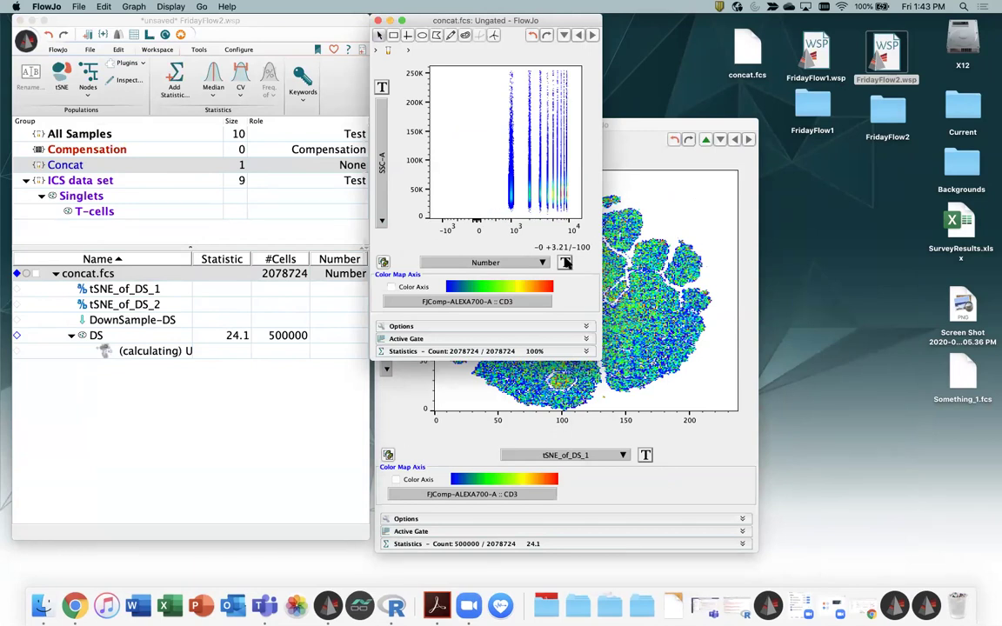
{"action": "left_click", "coordinate": [565, 262]}
{"action": "left_click", "coordinate": [578, 279]}
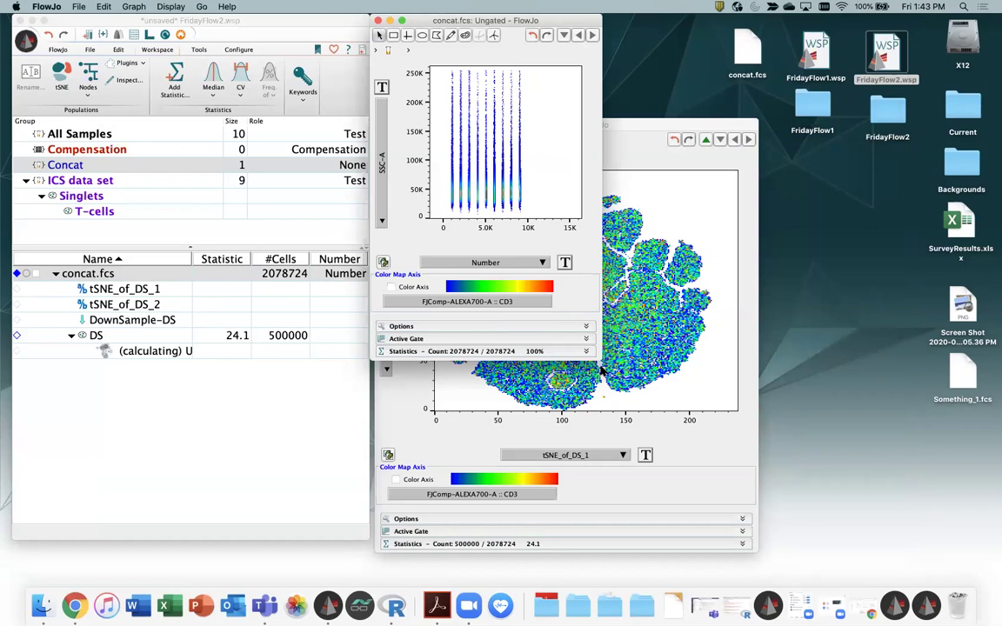
Reduce the maximum of the Number axis in its transform settings and apply the tighter scale
{"action": "left_click", "coordinate": [566, 262]}
{"action": "left_click", "coordinate": [605, 319]}
{"action": "left_click", "coordinate": [251, 285]}
{"action": "left_click", "coordinate": [250, 285]}
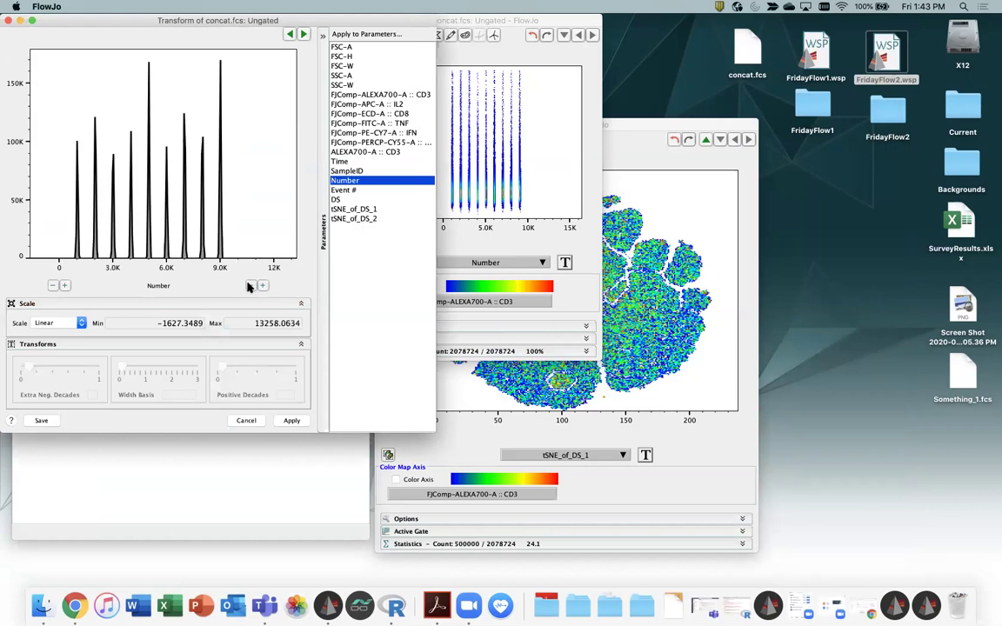
{"action": "left_click", "coordinate": [251, 285]}
{"action": "left_click", "coordinate": [292, 421]}
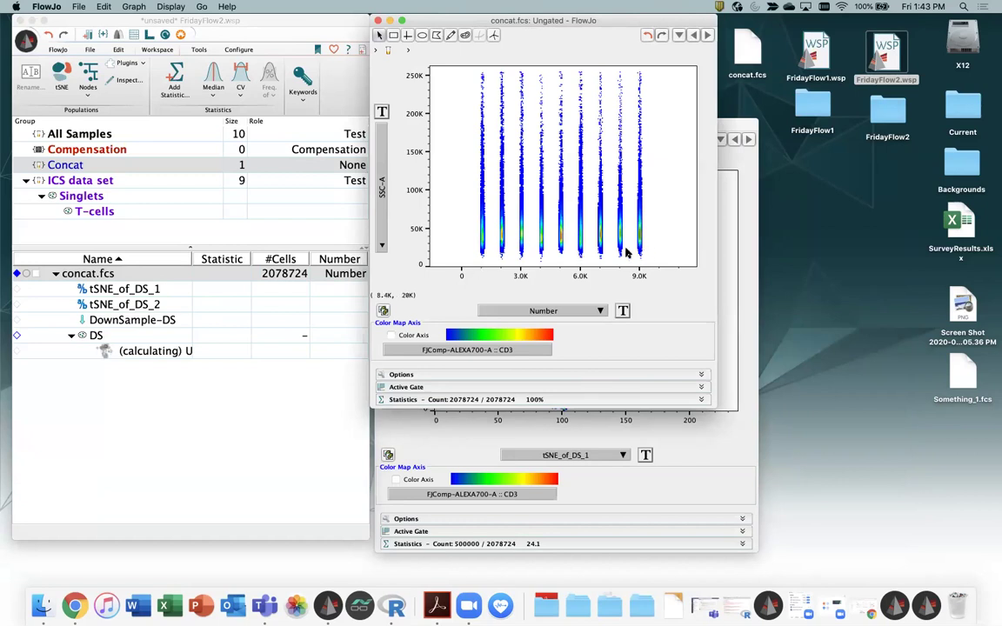
Show the Number parameter of concat.fcs as a histogram and create gates on its peaks
{"action": "left_click", "coordinate": [383, 232]}
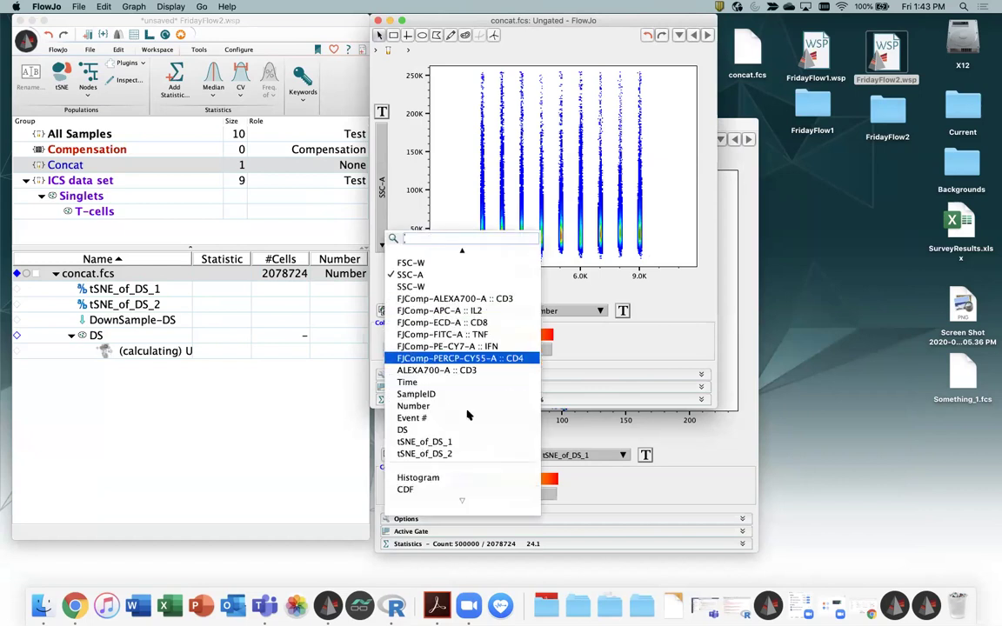
{"action": "left_click", "coordinate": [443, 477]}
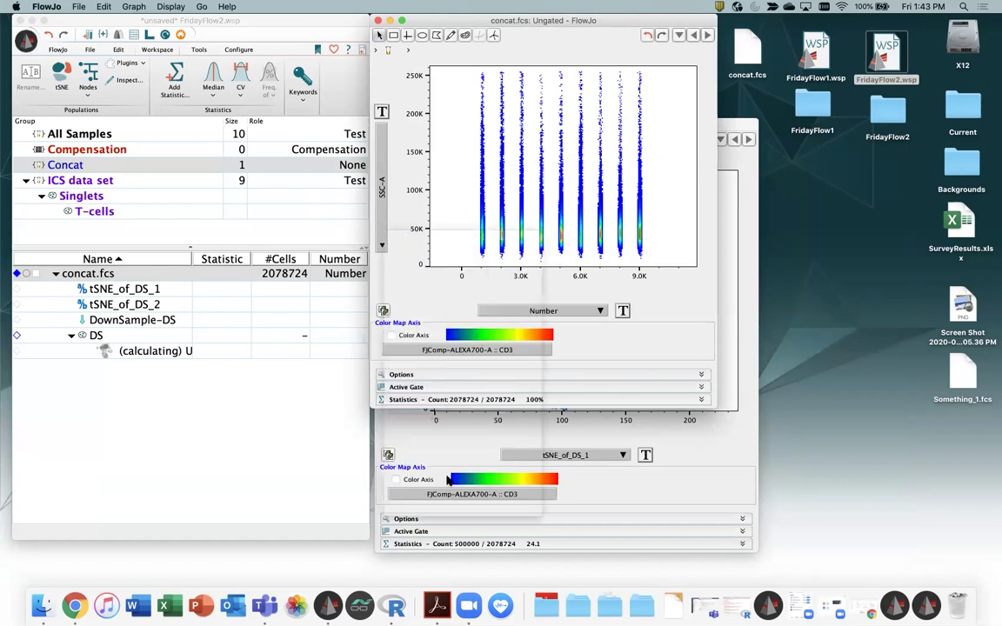
{"action": "right_click", "coordinate": [539, 142]}
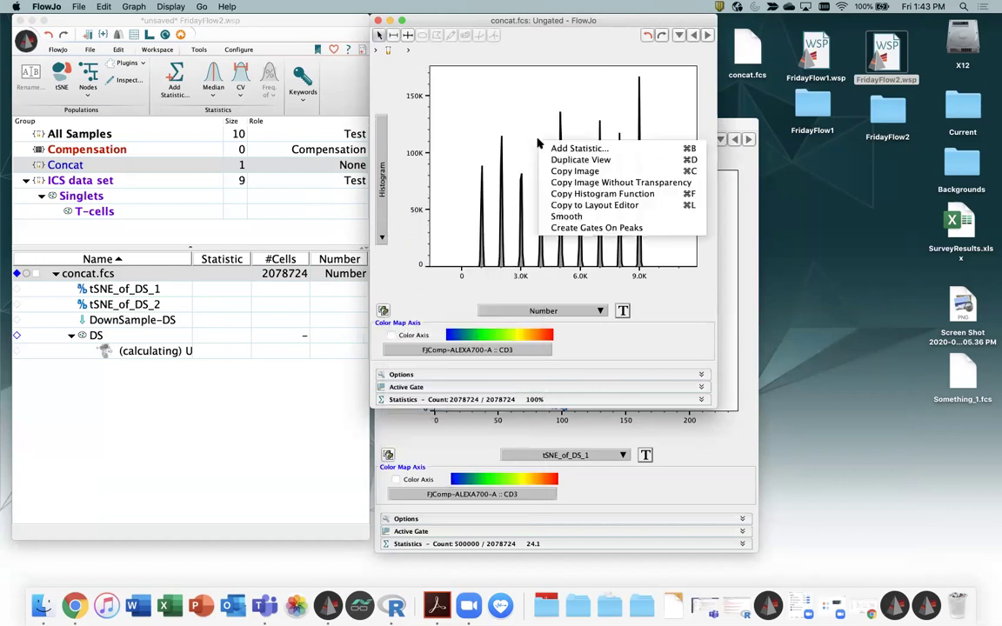
{"action": "left_click", "coordinate": [602, 228]}
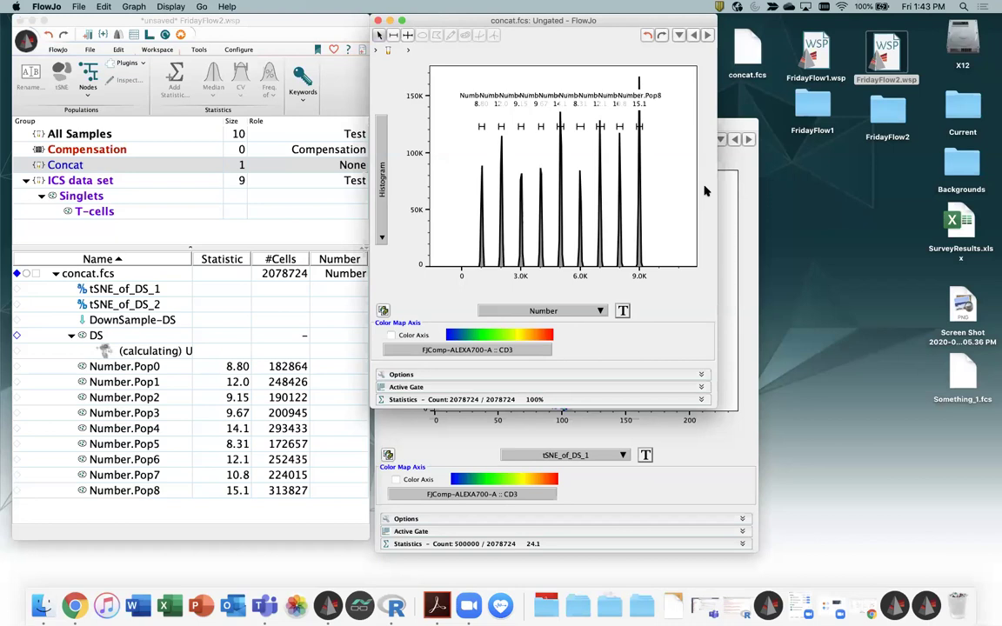
Plot IFN and then IL2 against Number for the ungated concat.fcs events, and close the graph window
{"action": "left_click", "coordinate": [385, 221]}
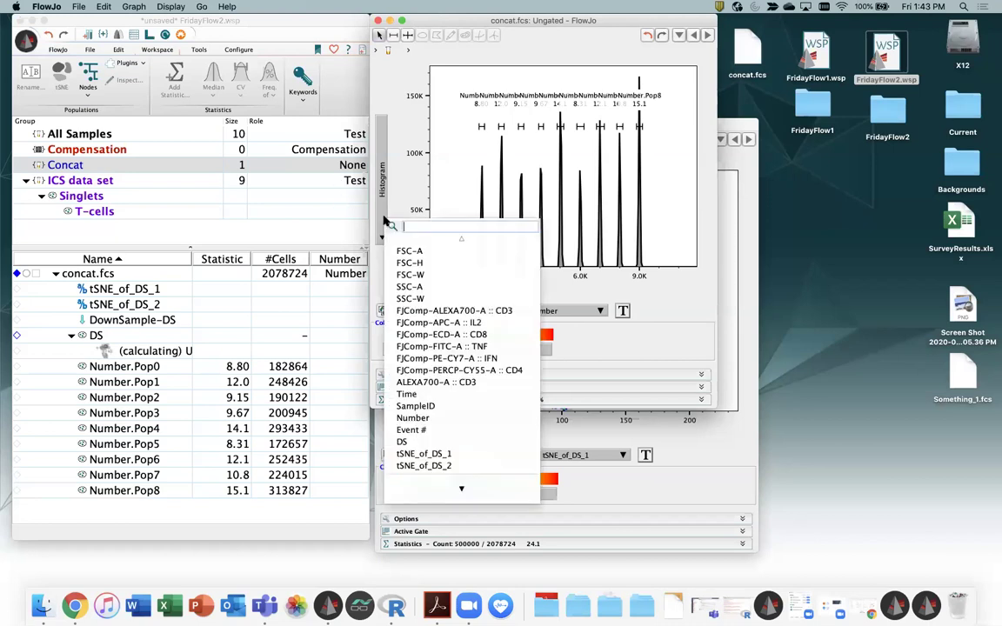
{"action": "left_click", "coordinate": [458, 359]}
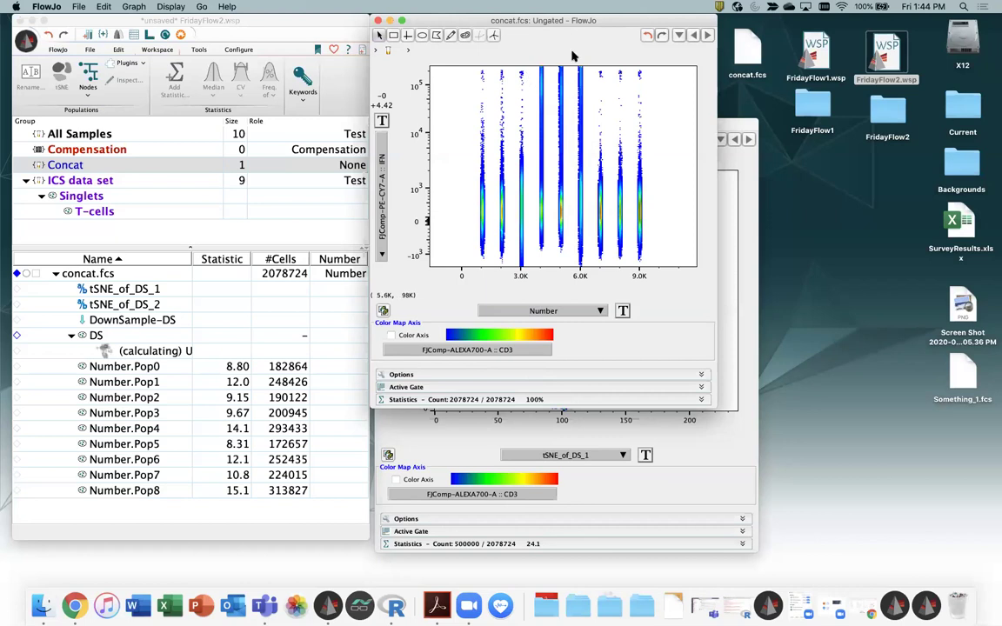
{"action": "left_click", "coordinate": [382, 216]}
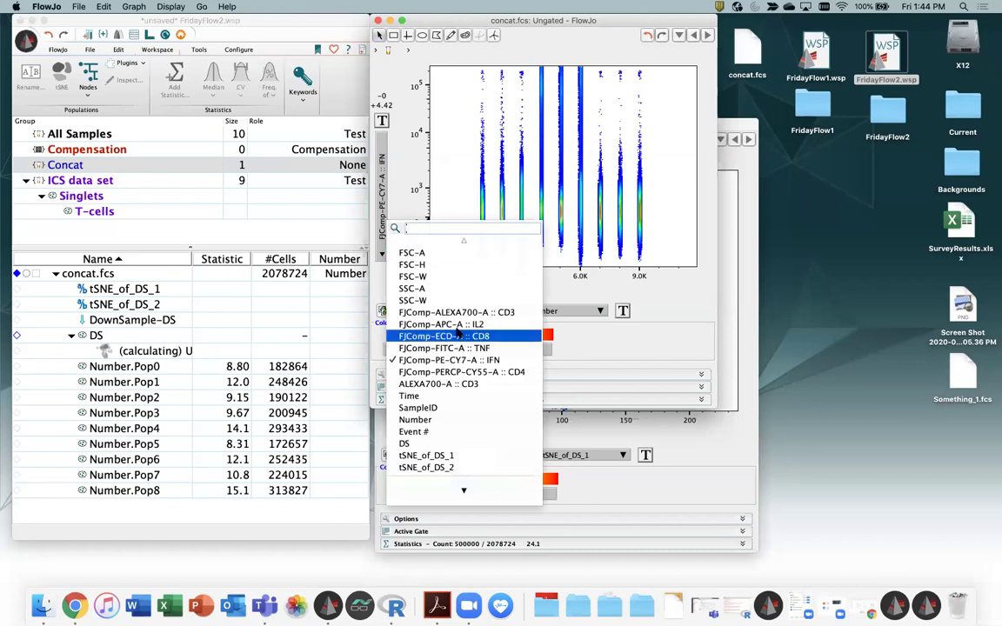
{"action": "left_click", "coordinate": [453, 325]}
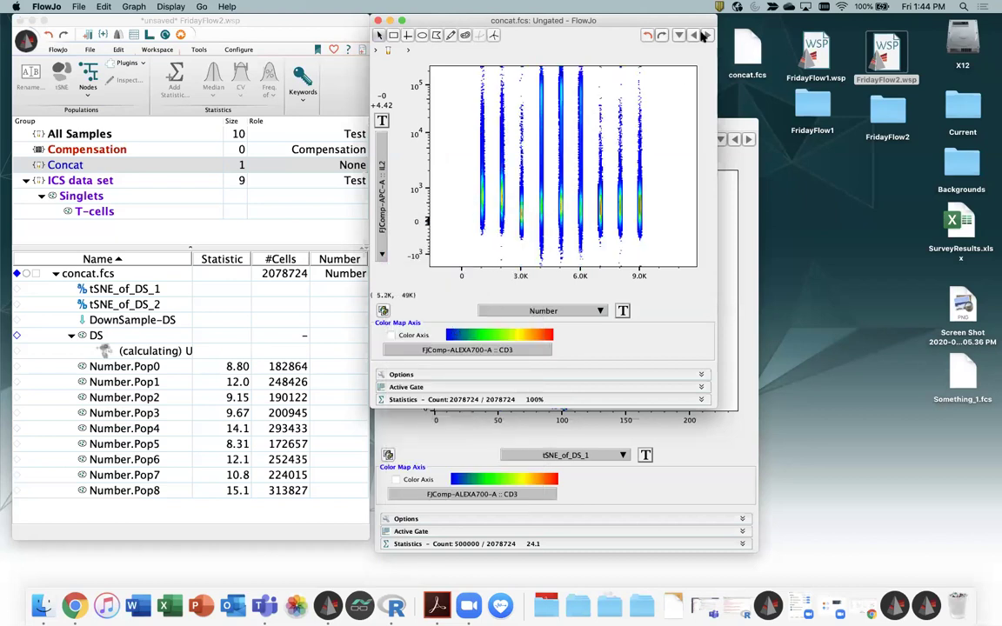
{"action": "left_click_drag", "start_coordinate": [714, 19], "coordinate": [735, 103]}
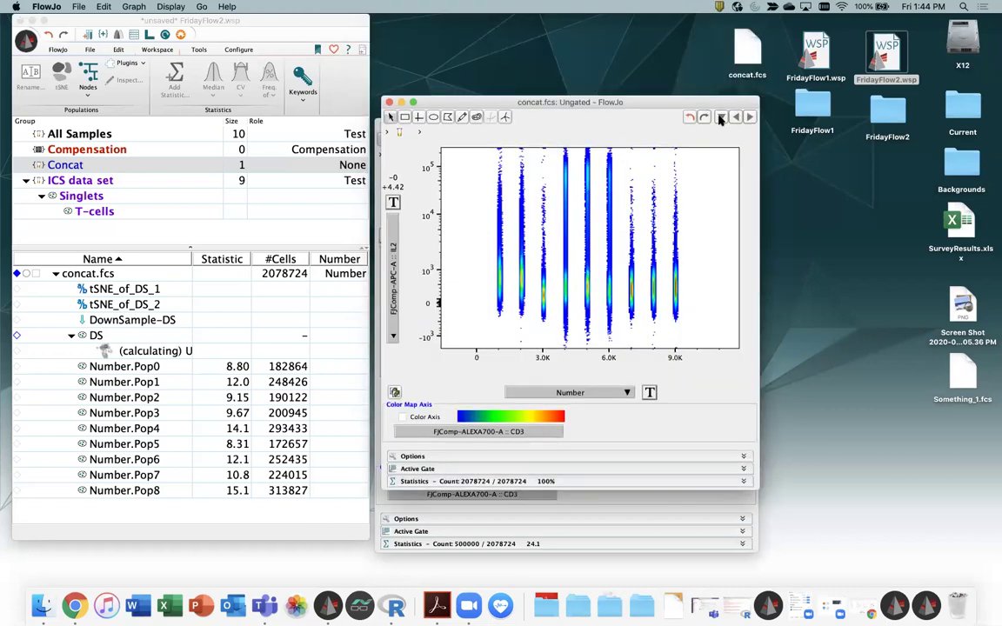
{"action": "left_click", "coordinate": [389, 103]}
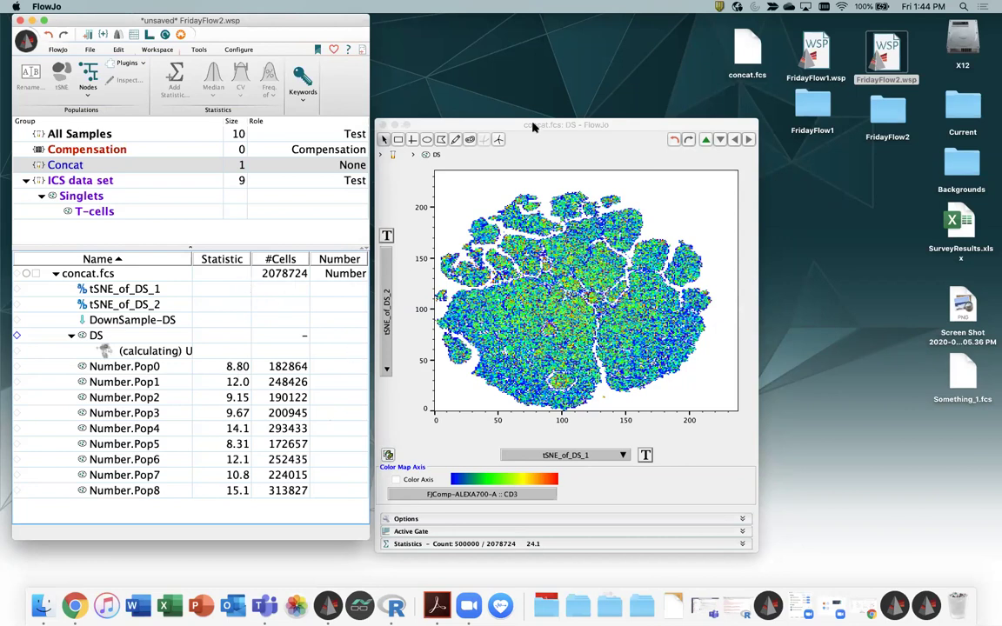
Turn on the color axis for the DS tSNE plot and color it by CD8, then by CD4
{"action": "left_click_drag", "start_coordinate": [534, 127], "coordinate": [576, 124]}
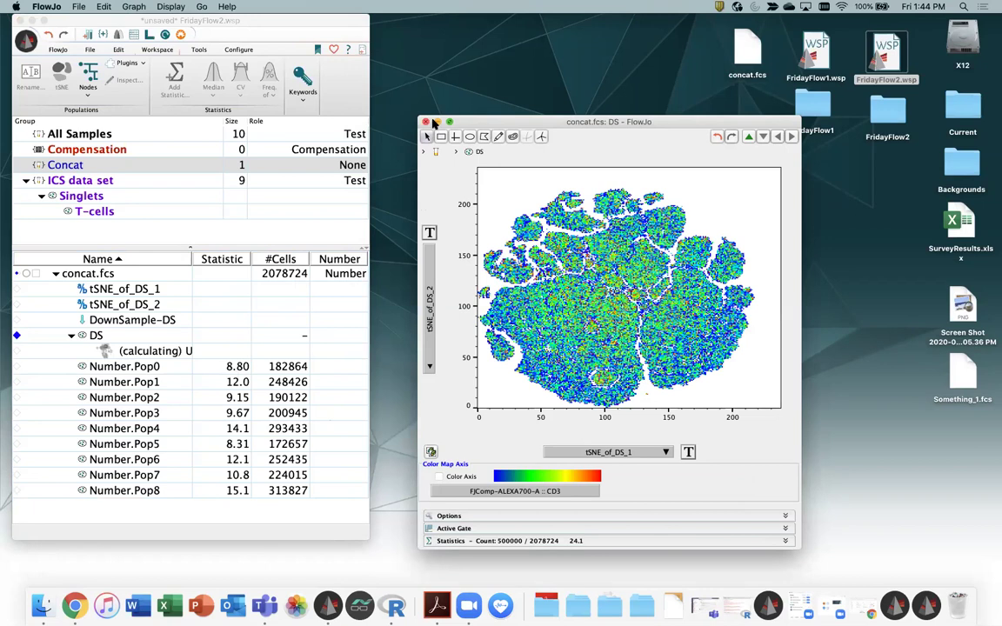
{"action": "left_click_drag", "start_coordinate": [543, 120], "coordinate": [497, 95]}
{"action": "left_click", "coordinate": [392, 452]}
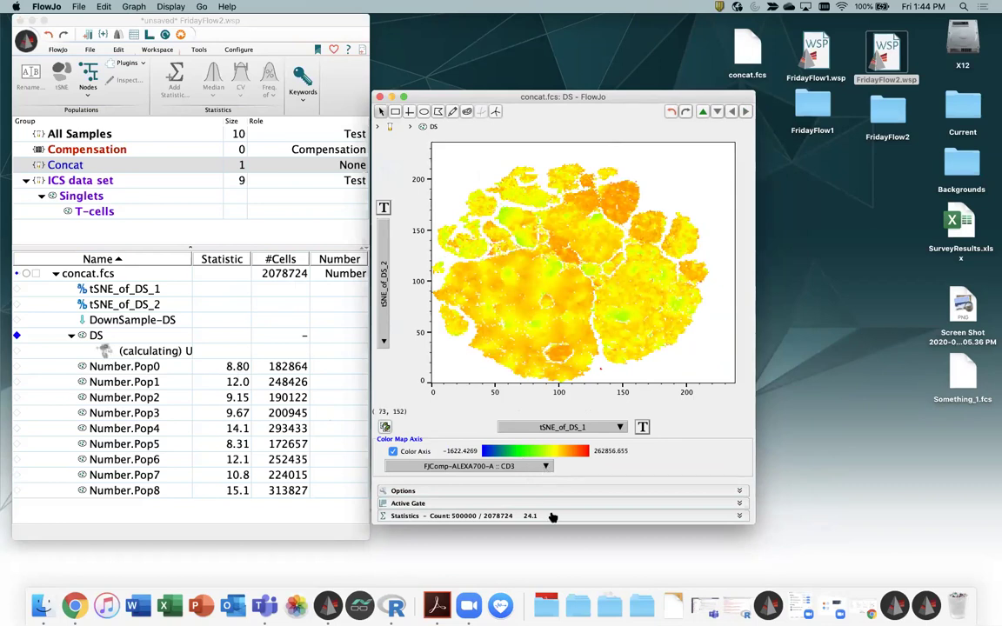
{"action": "left_click", "coordinate": [544, 470]}
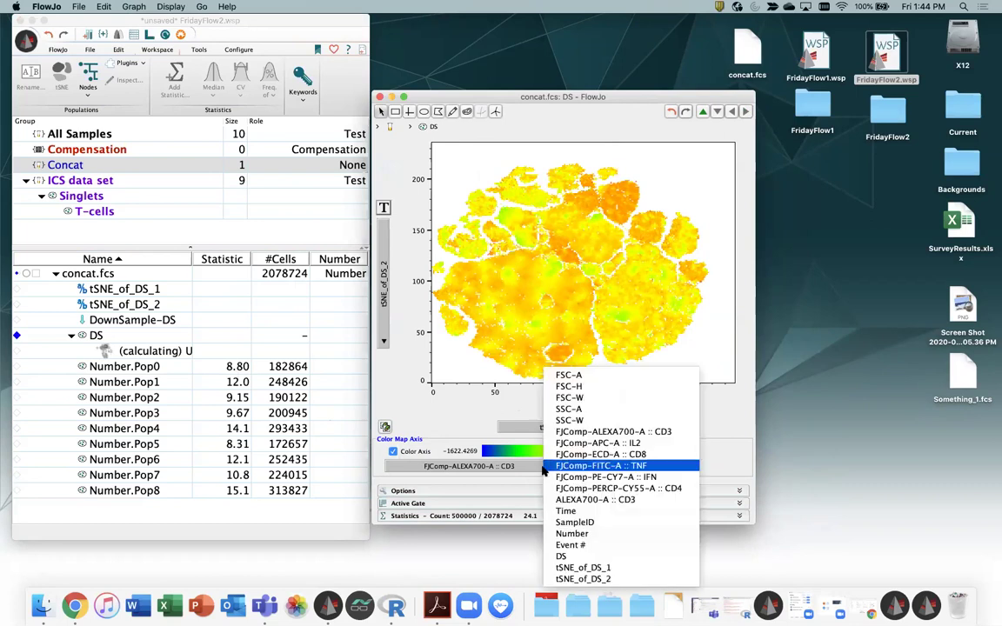
{"action": "left_click", "coordinate": [603, 454]}
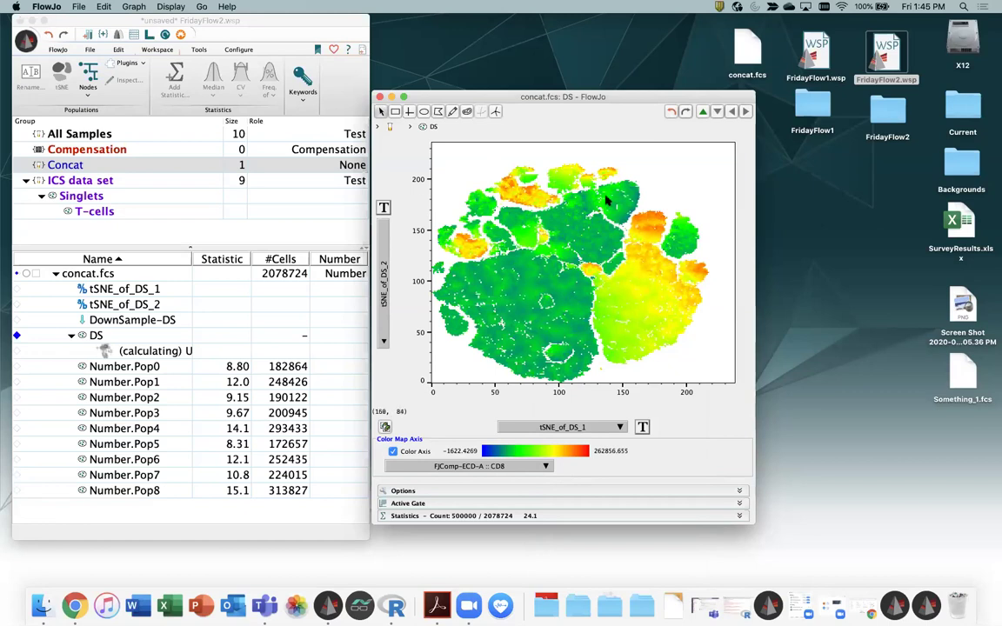
{"action": "left_click", "coordinate": [503, 465]}
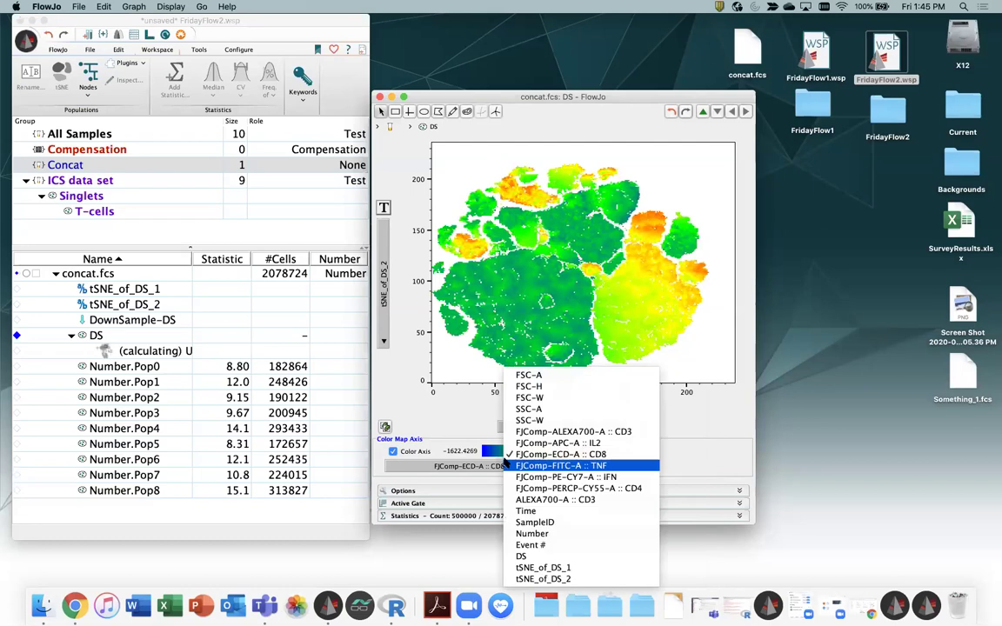
{"action": "left_click", "coordinate": [574, 488]}
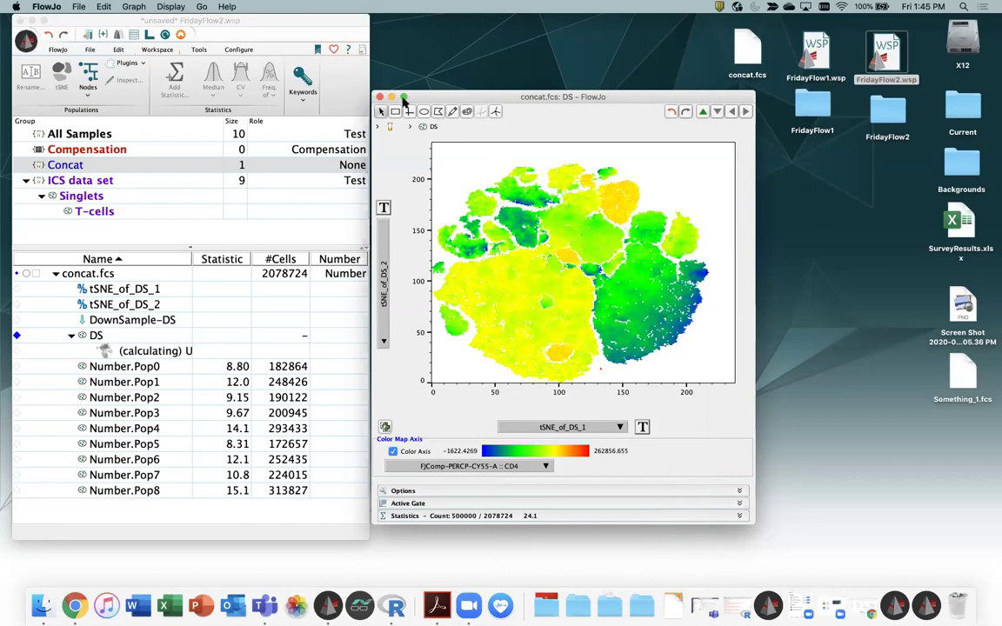
Create a new layout beside the workspace and add the concat.fcs plot to it
{"action": "left_click", "coordinate": [149, 36]}
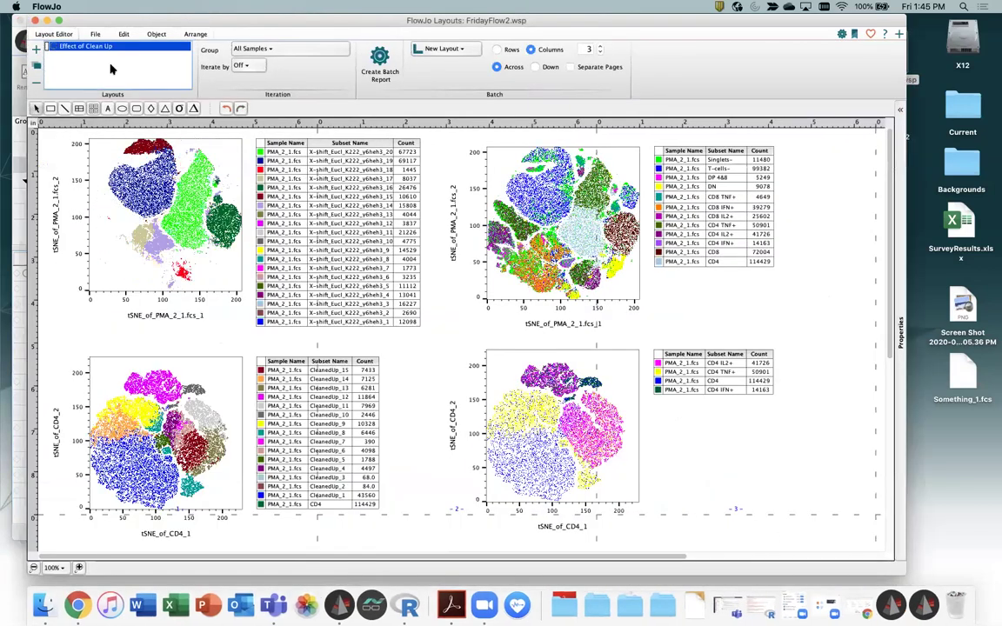
{"action": "left_click", "coordinate": [37, 51]}
{"action": "left_click_drag", "start_coordinate": [78, 26], "coordinate": [468, 77]}
{"action": "left_click_drag", "start_coordinate": [102, 272], "coordinate": [549, 341]}
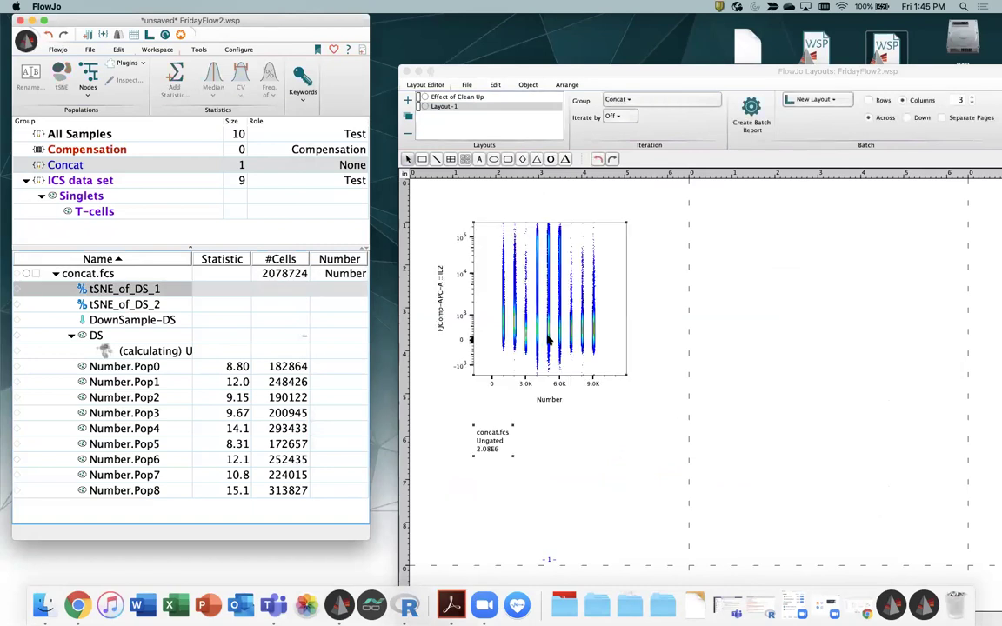
Set the layout plot's X axis to tSNE_of_DS_1 and its Y axis to tSNE_of_DS_2
{"action": "left_click", "coordinate": [548, 399]}
{"action": "left_click", "coordinate": [591, 567]}
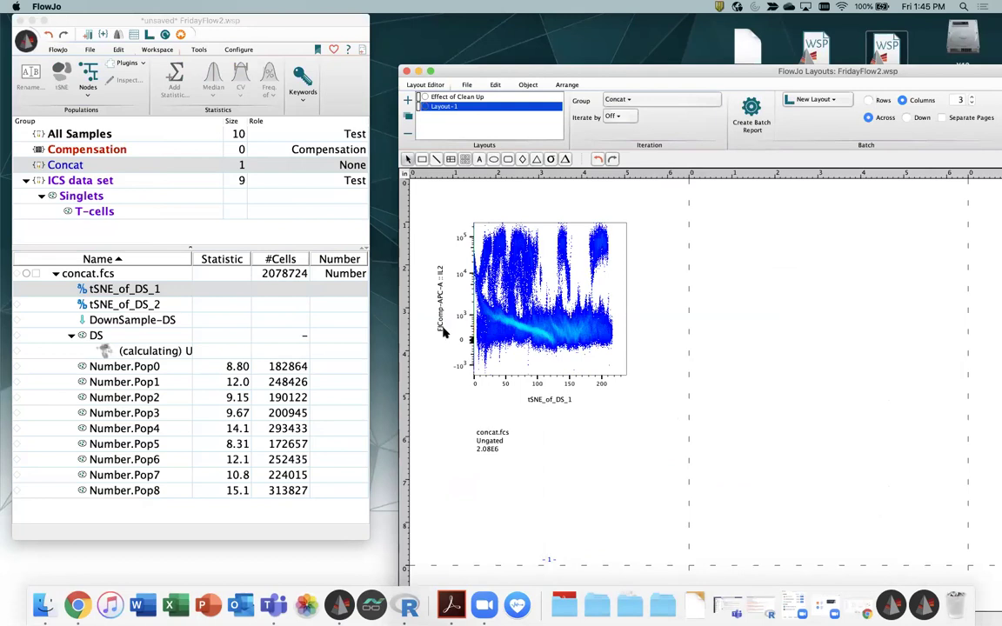
{"action": "left_click", "coordinate": [440, 298]}
{"action": "left_click", "coordinate": [480, 532]}
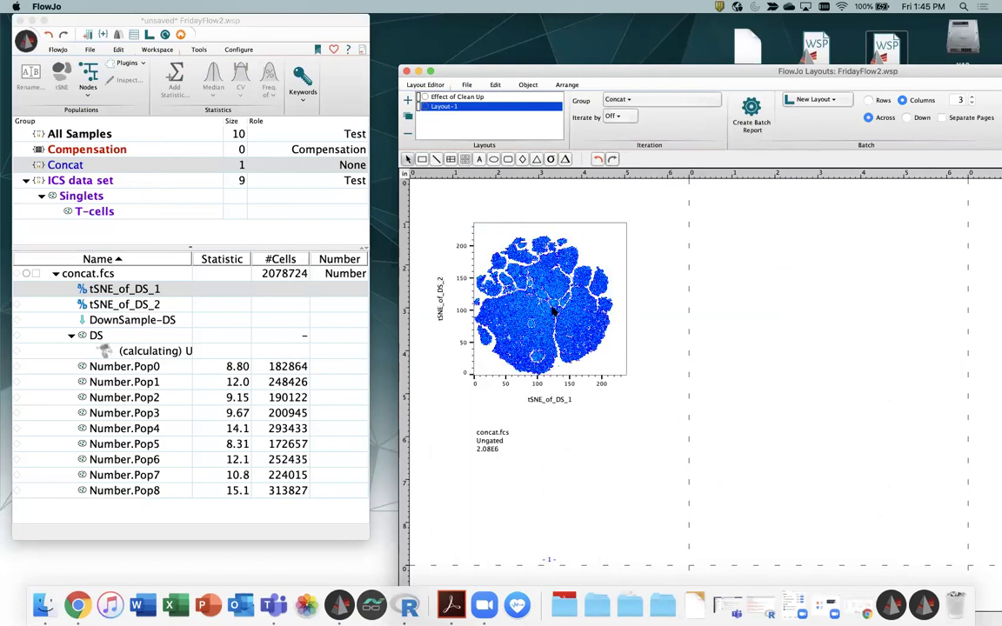
Make a multigraph color mapping of the tSNE plot for IL2, CD8, TNF, IFN and CD4, and bring it into view
{"action": "right_click", "coordinate": [554, 313]}
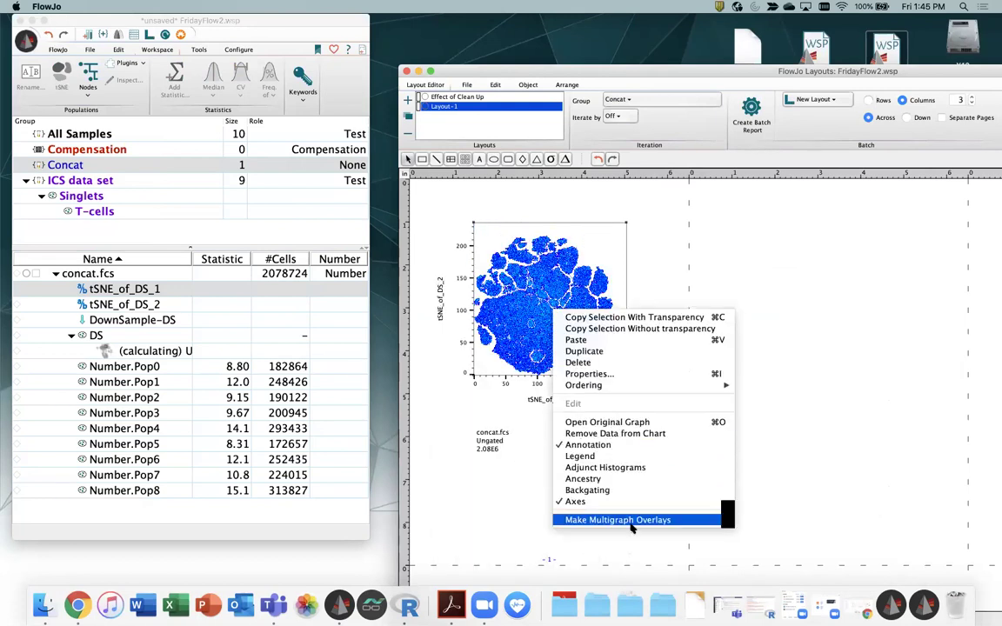
{"action": "mouse_move", "coordinate": [661, 521]}
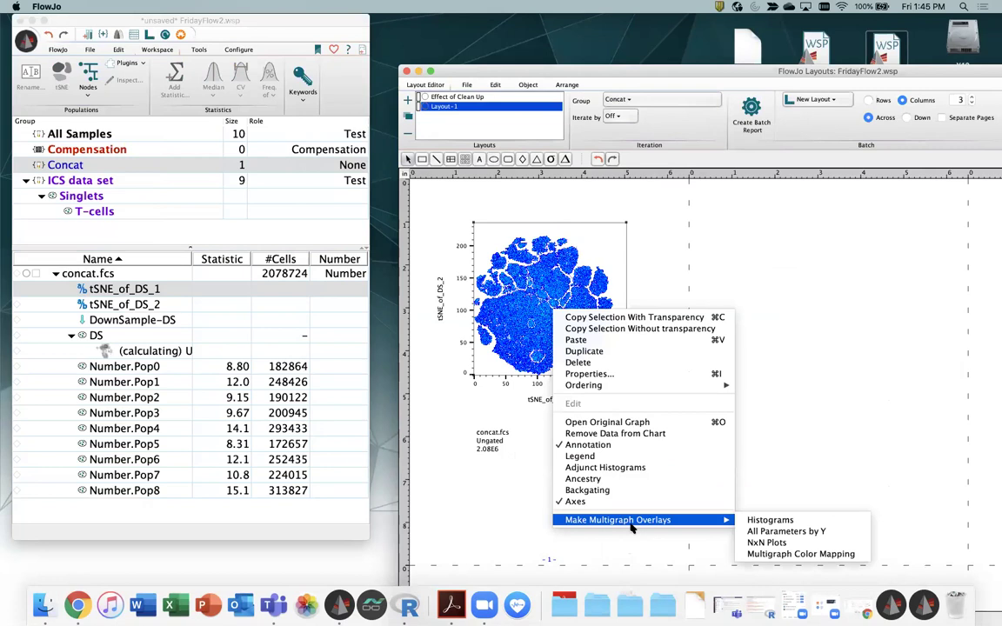
{"action": "left_click", "coordinate": [785, 554]}
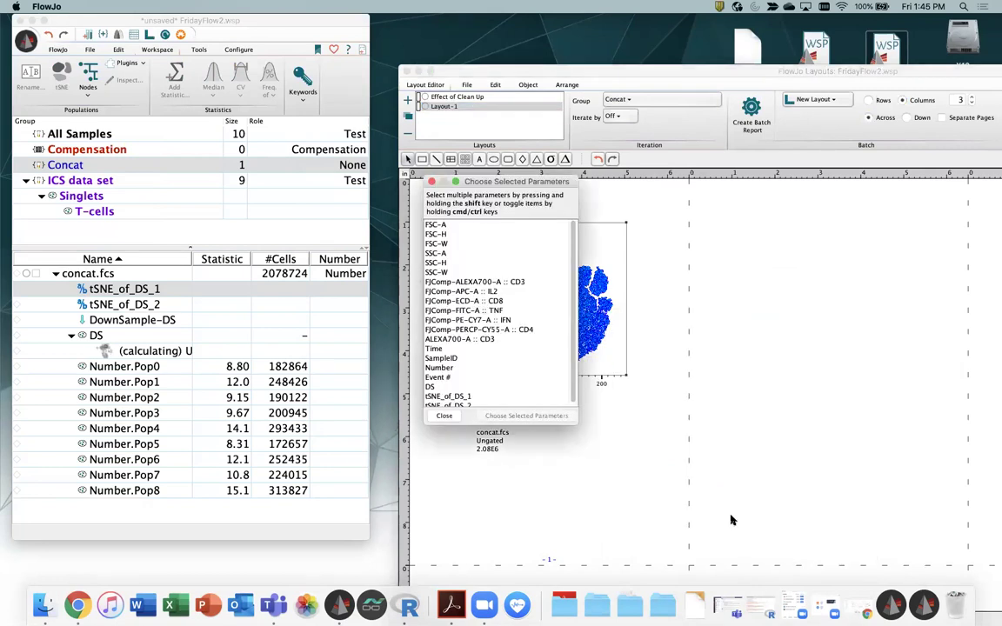
{"action": "left_click", "coordinate": [515, 293]}
{"action": "left_click", "coordinate": [501, 329], "text": "shift"}
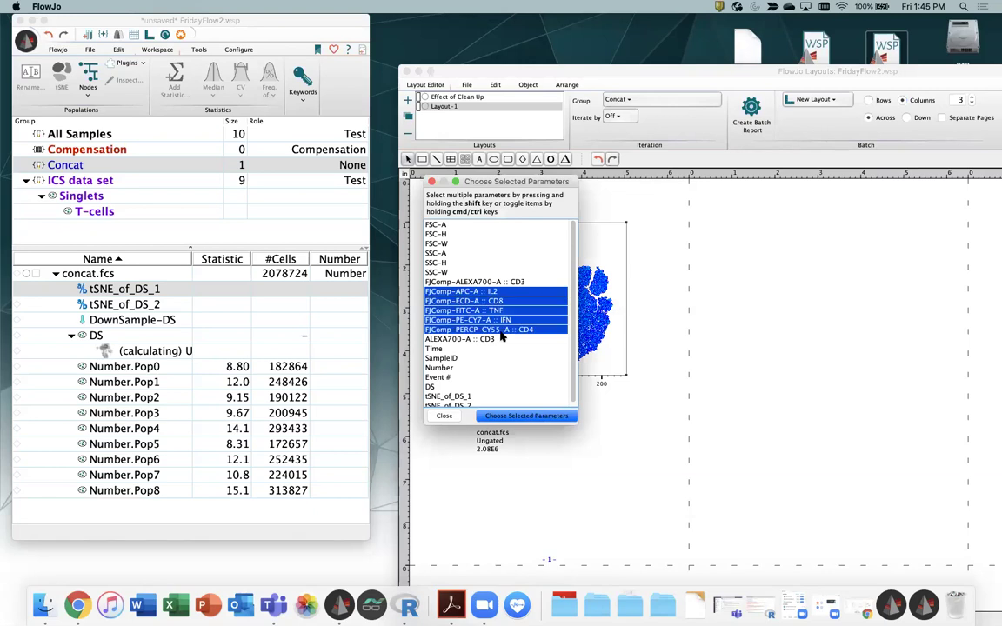
{"action": "left_click", "coordinate": [503, 415]}
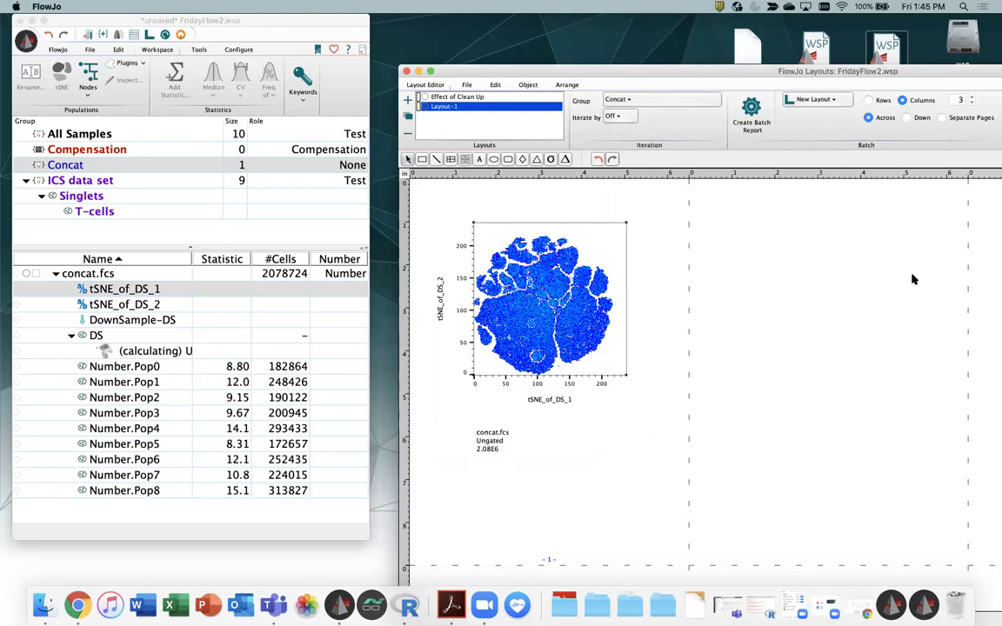
{"action": "left_click_drag", "start_coordinate": [835, 73], "coordinate": [398, 80]}
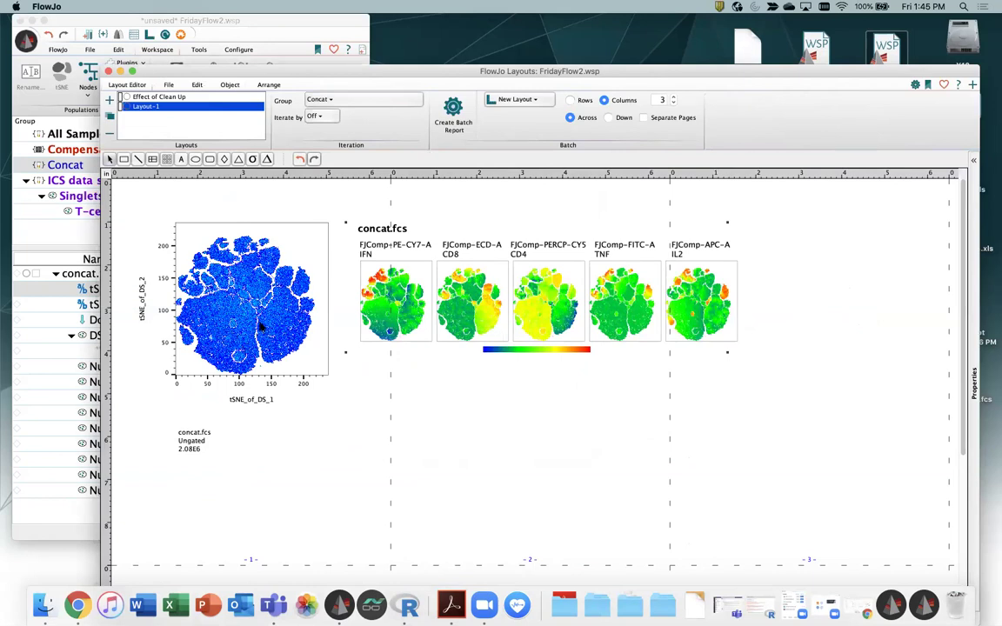
Make another multigraph color mapping of the tSNE plot for the compensated parameters CD3, IL2, CD8, TNF, IFN and CD4
{"action": "right_click", "coordinate": [275, 390]}
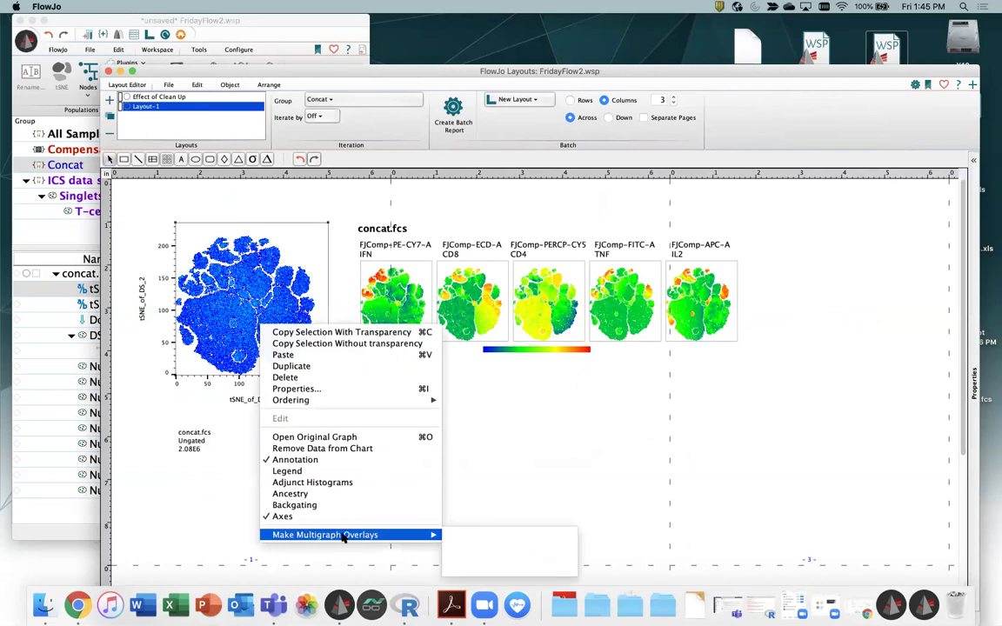
{"action": "mouse_move", "coordinate": [344, 534]}
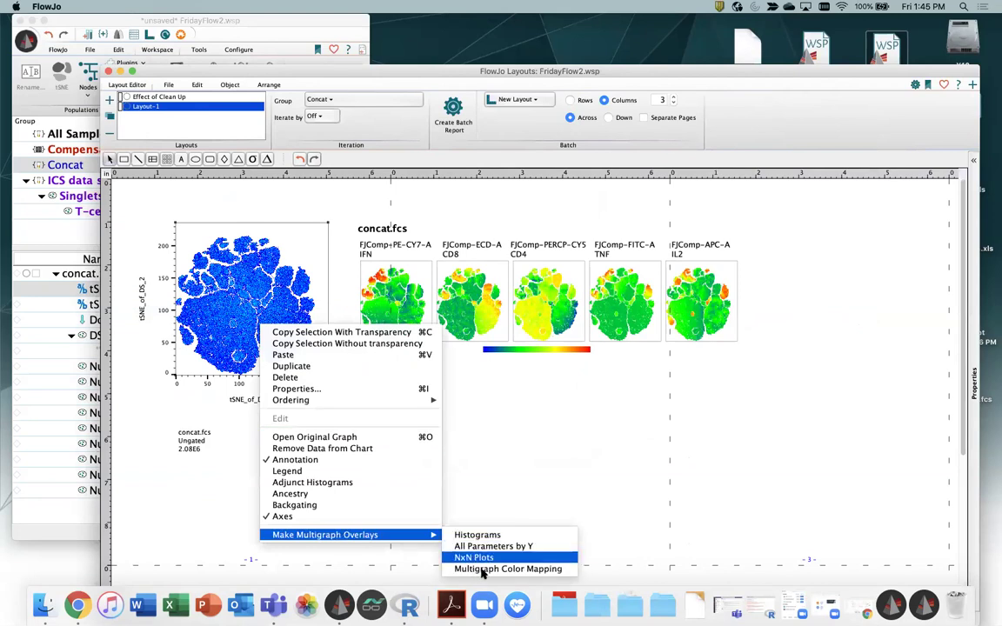
{"action": "left_click", "coordinate": [483, 570]}
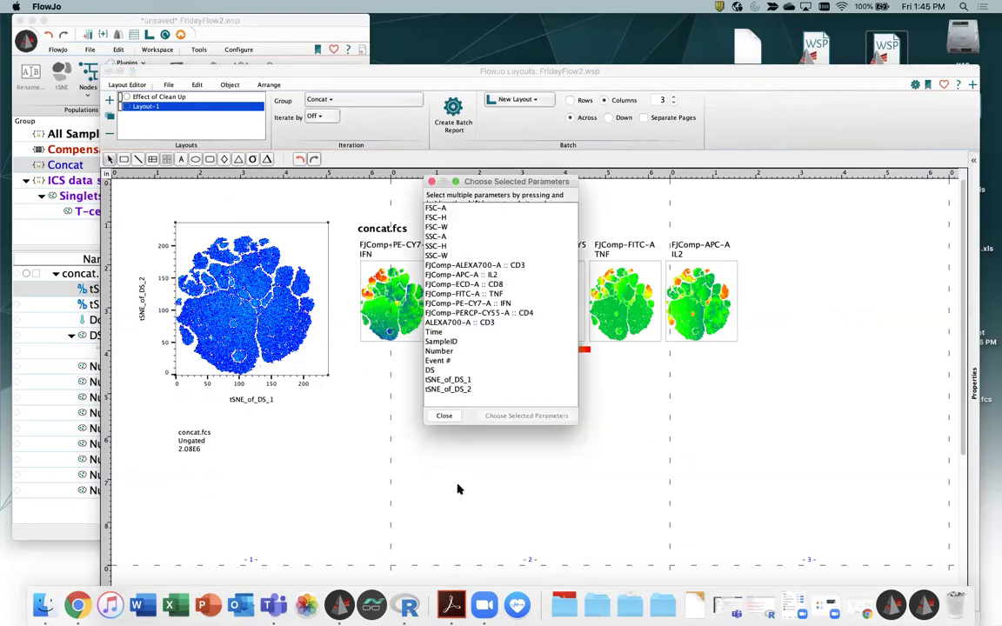
{"action": "left_click", "coordinate": [464, 296]}
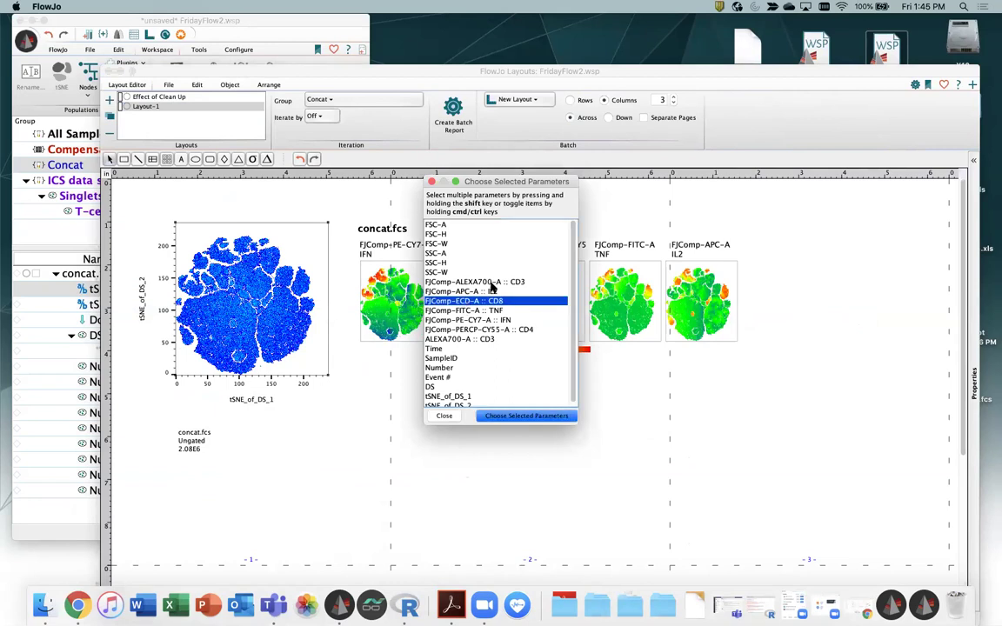
{"action": "key", "text": "Up"}
{"action": "left_click", "coordinate": [511, 332], "text": "shift"}
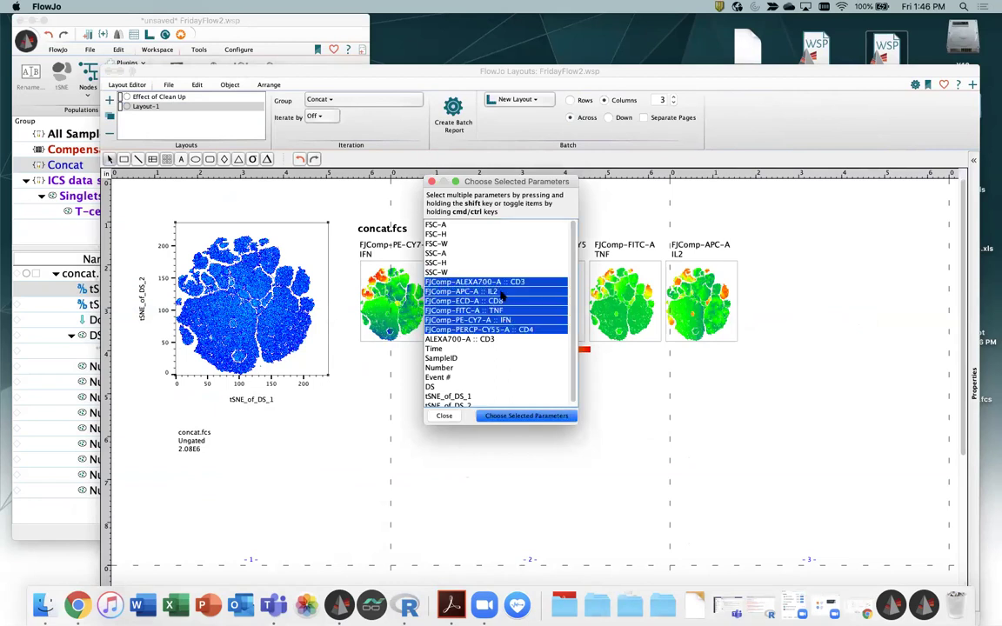
{"action": "left_click", "coordinate": [508, 415]}
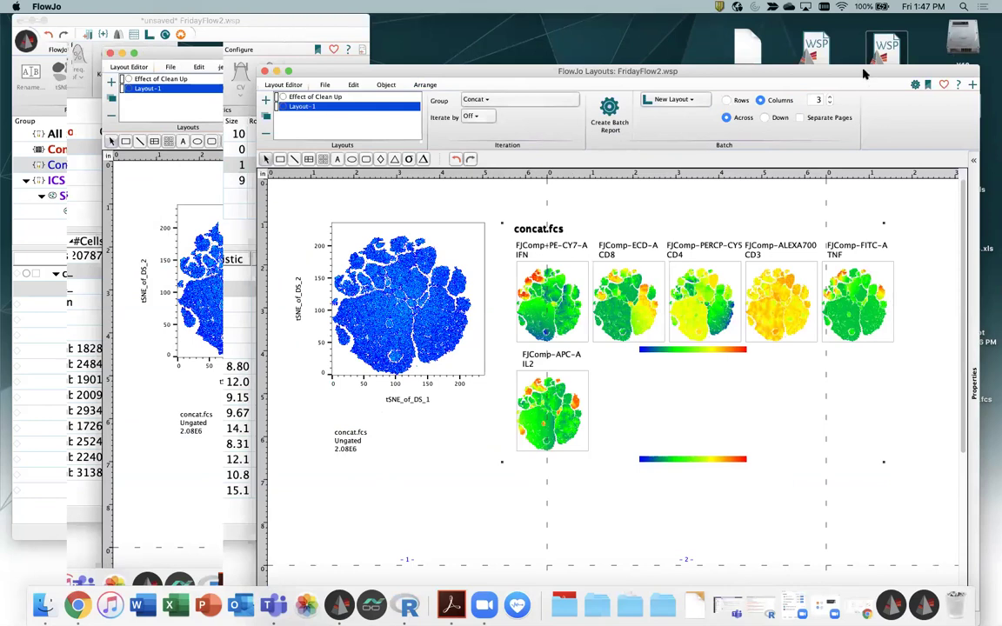
Reposition and narrow the layout window to uncover the population list in the workspace
{"action": "left_click_drag", "start_coordinate": [865, 71], "coordinate": [851, 64]}
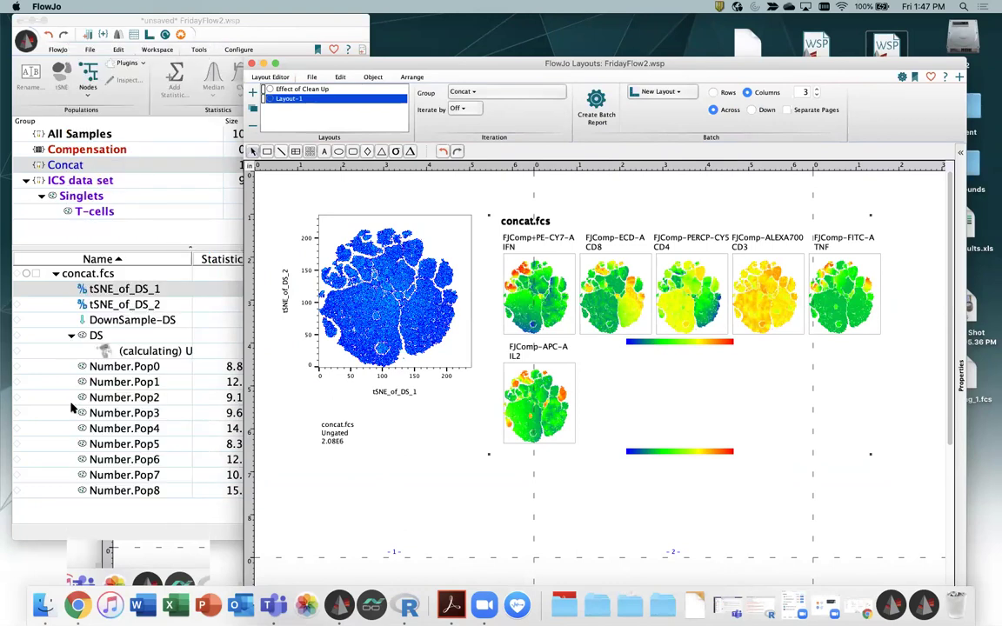
{"action": "left_click_drag", "start_coordinate": [308, 61], "coordinate": [354, 63]}
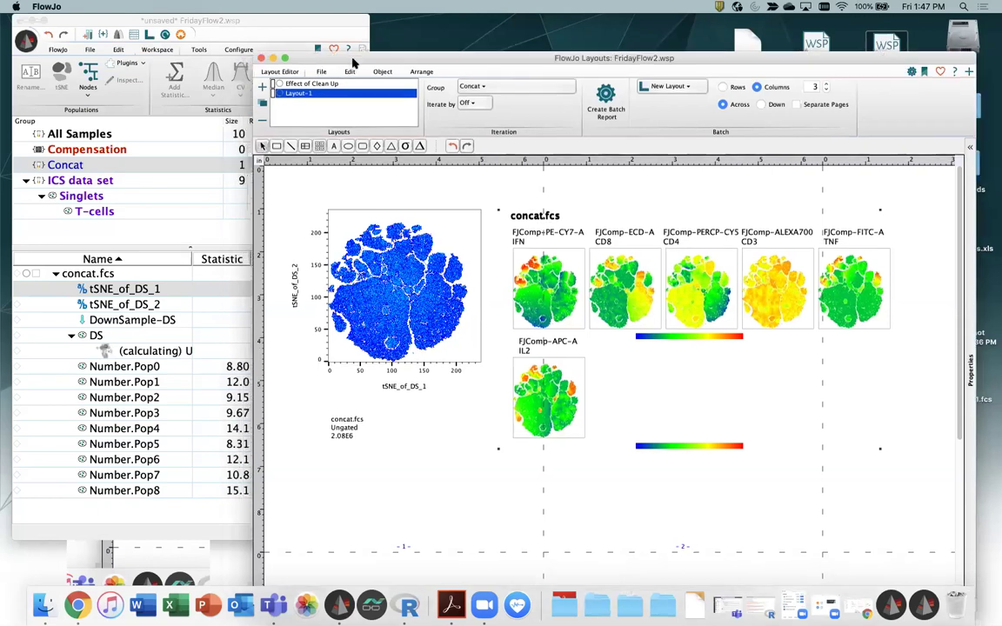
{"action": "left_click_drag", "start_coordinate": [255, 167], "coordinate": [385, 167]}
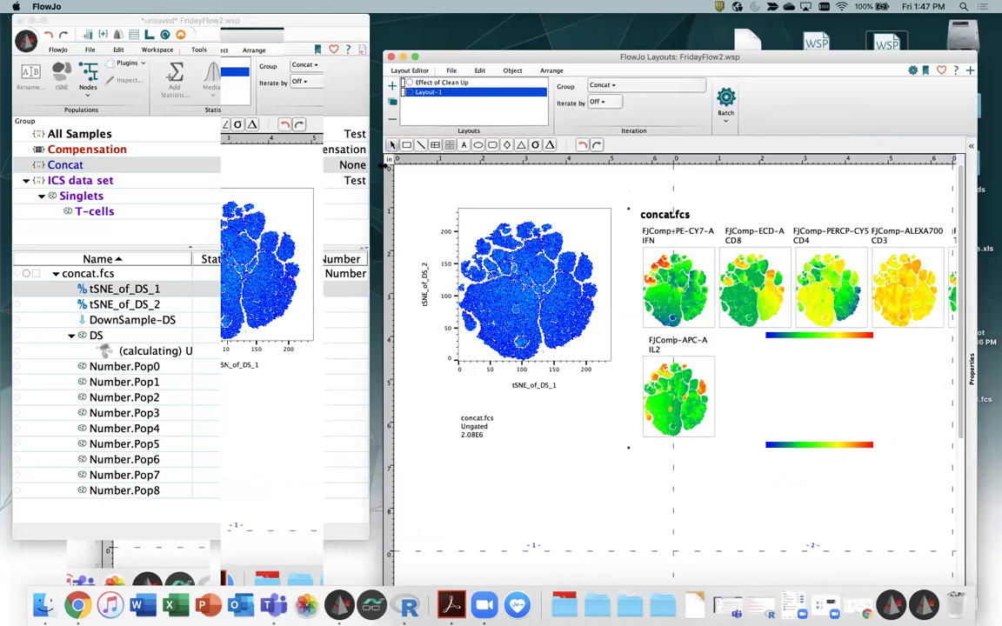
Select the DS population under concat.fcs and widen the workspace window, leaving the DS branch expanded
{"action": "left_click", "coordinate": [99, 335]}
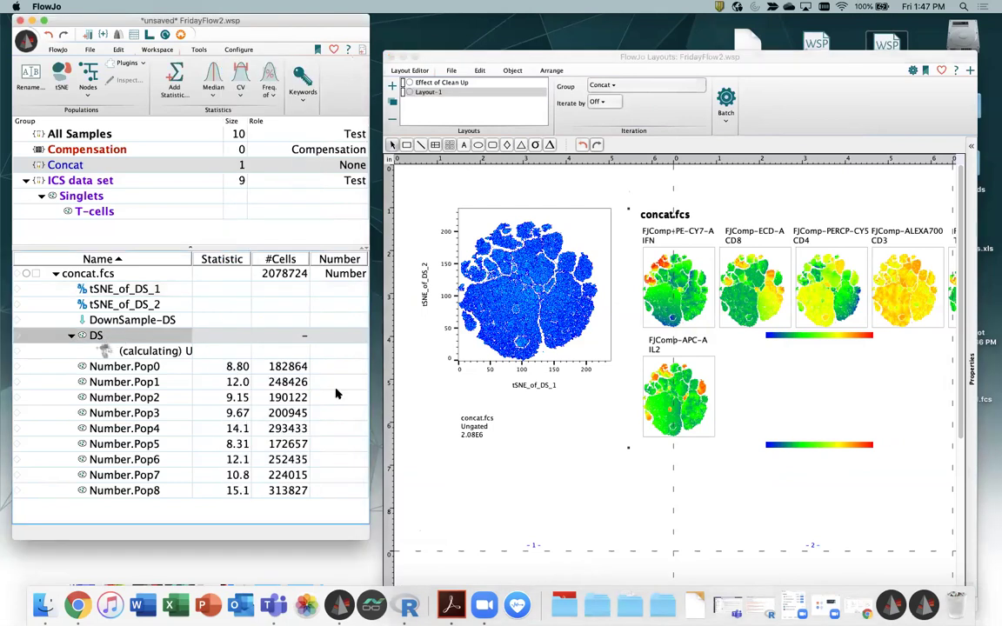
{"action": "left_click_drag", "start_coordinate": [370, 534], "coordinate": [398, 535]}
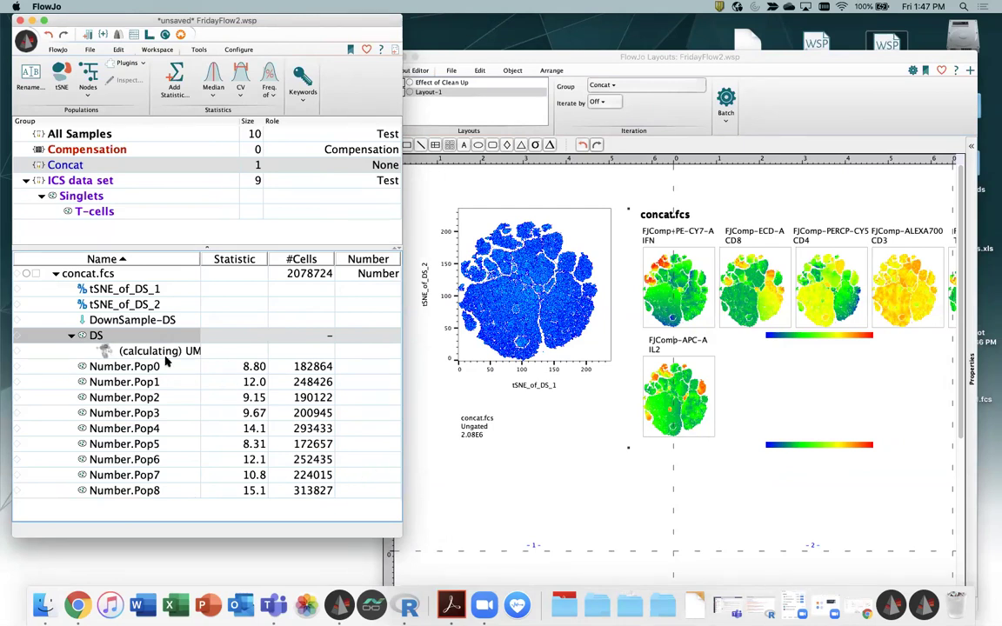
{"action": "left_click", "coordinate": [70, 339]}
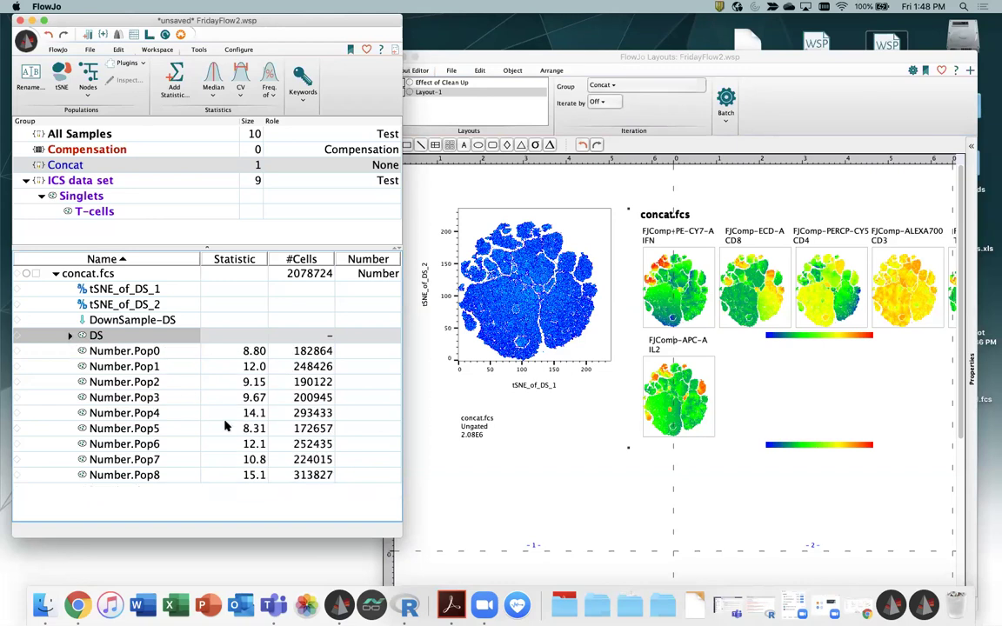
{"action": "left_click", "coordinate": [71, 339]}
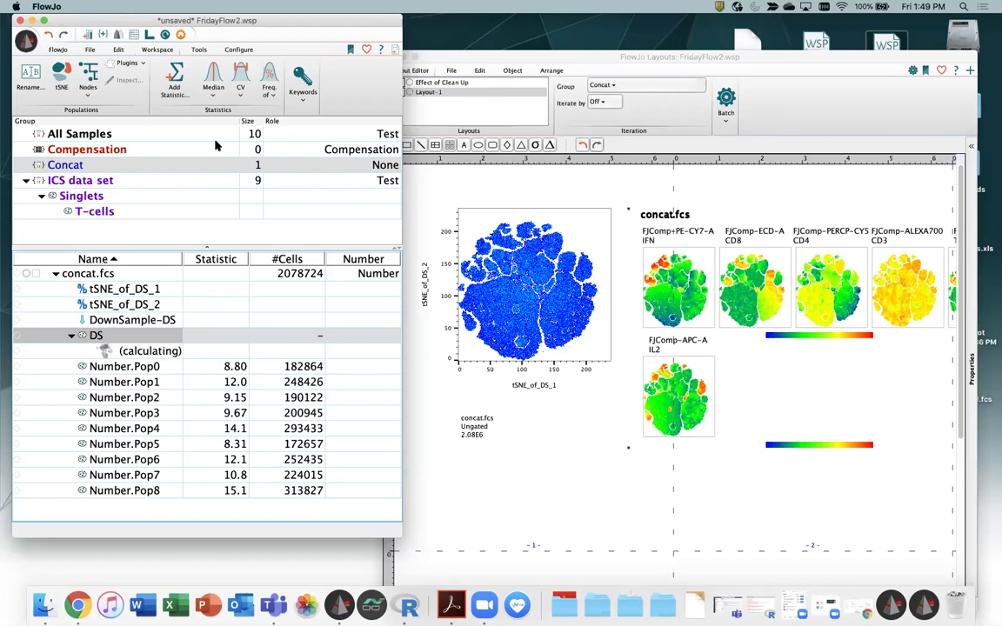
Start the FlowSOM plugin on the DS population and exclude the uncompensated ALEXA700-A :: CD3 channel from the selected channels
{"action": "left_click", "coordinate": [87, 90]}
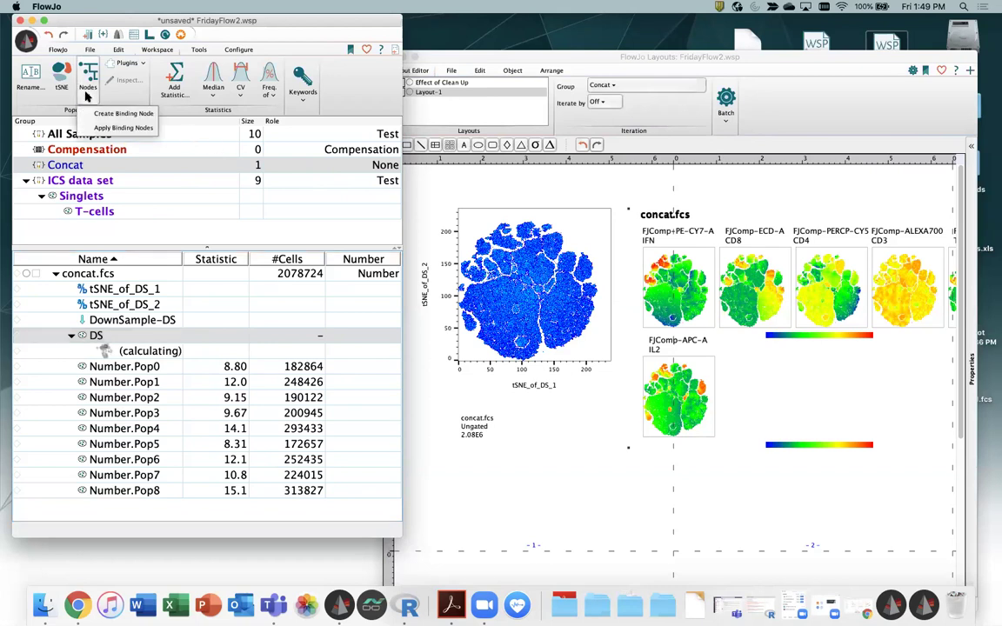
{"action": "left_click", "coordinate": [127, 63]}
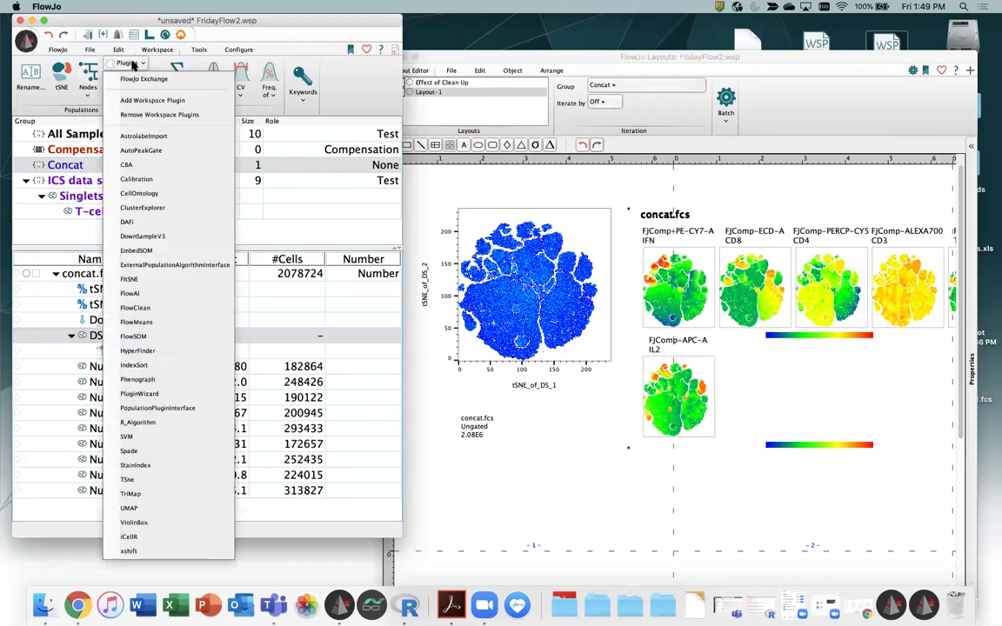
{"action": "left_click", "coordinate": [135, 336]}
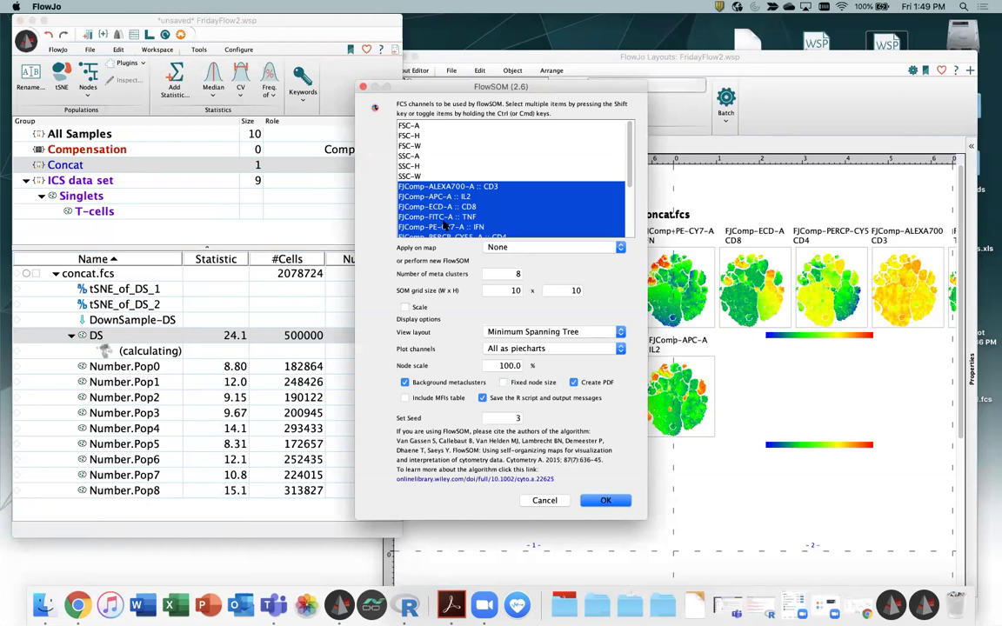
{"action": "scroll", "coordinate": [456, 175], "scroll_direction": "down", "scroll_amount": 1}
{"action": "scroll", "coordinate": [456, 175], "scroll_direction": "down", "scroll_amount": 2}
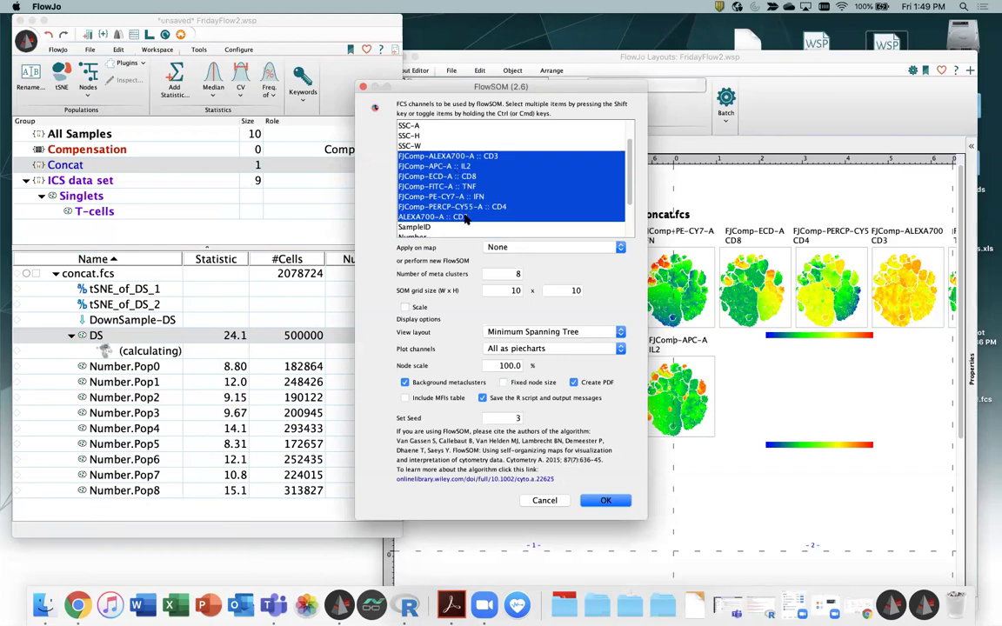
{"action": "left_click", "coordinate": [461, 218], "text": "super"}
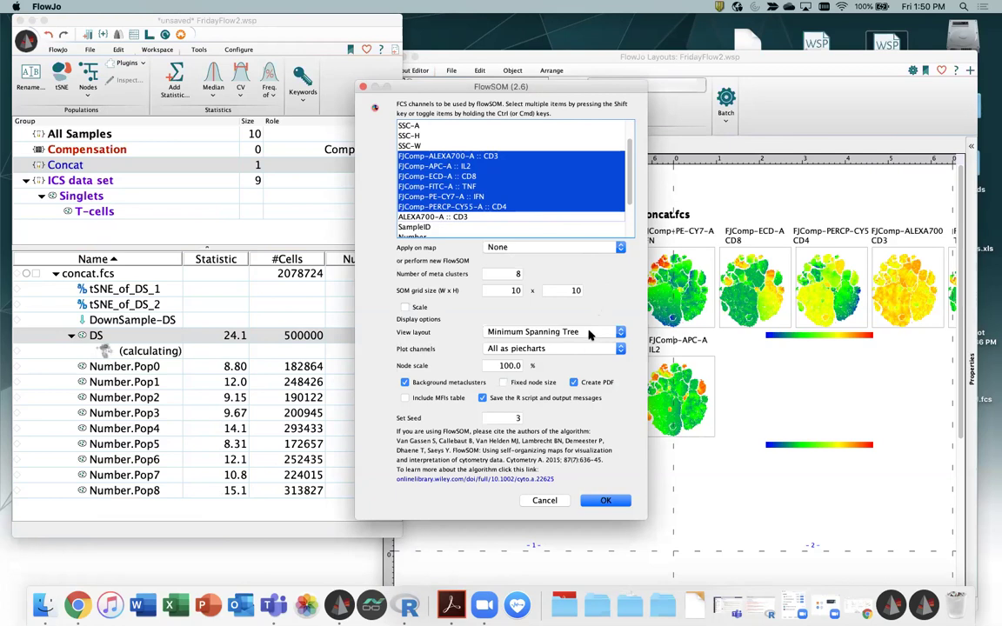
Set the number of FlowSOM meta clusters to 15 and keep the SOM grid size at 10 x 10
{"action": "double_click", "coordinate": [516, 273]}
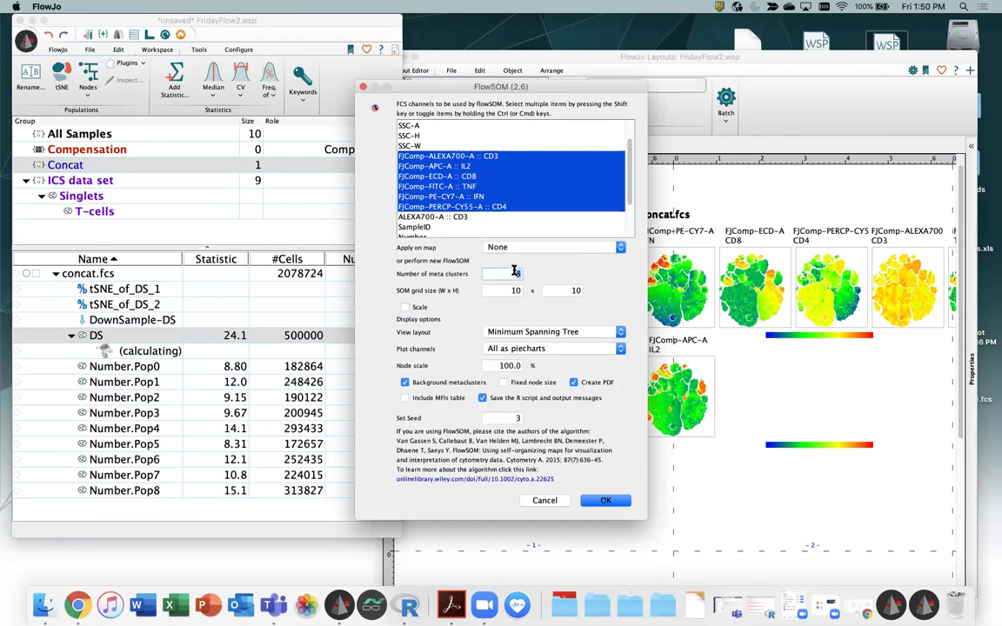
{"action": "left_click_drag", "start_coordinate": [557, 90], "coordinate": [311, 85]}
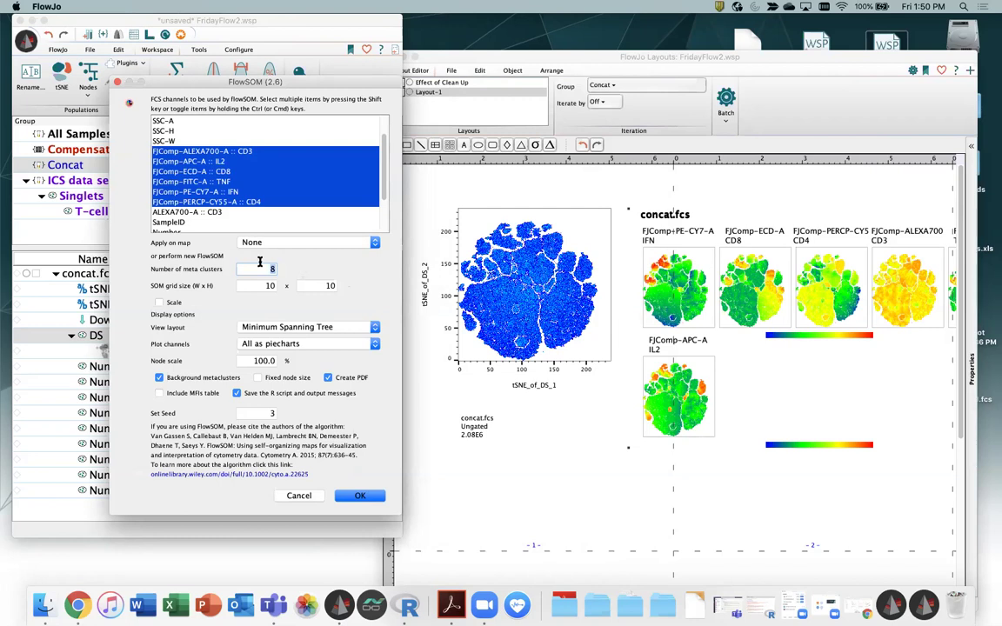
{"action": "type", "text": "15"}
{"action": "left_click", "coordinate": [270, 285]}
{"action": "key", "text": "Tab"}
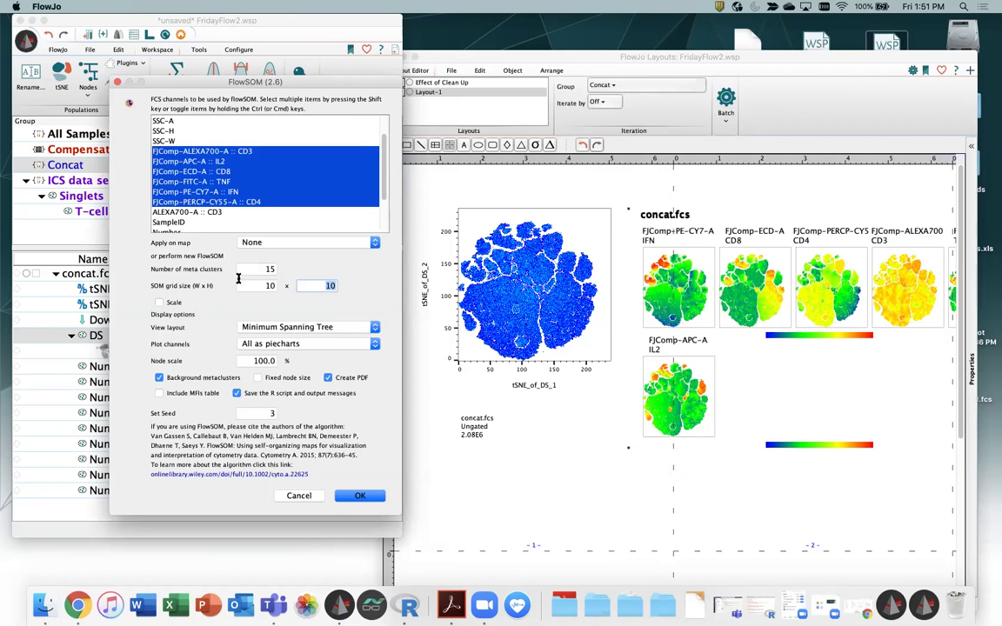
Keep the Minimum Spanning Tree view layout and All as piecharts for the plot channels, and run FlowSOM
{"action": "left_click", "coordinate": [268, 327]}
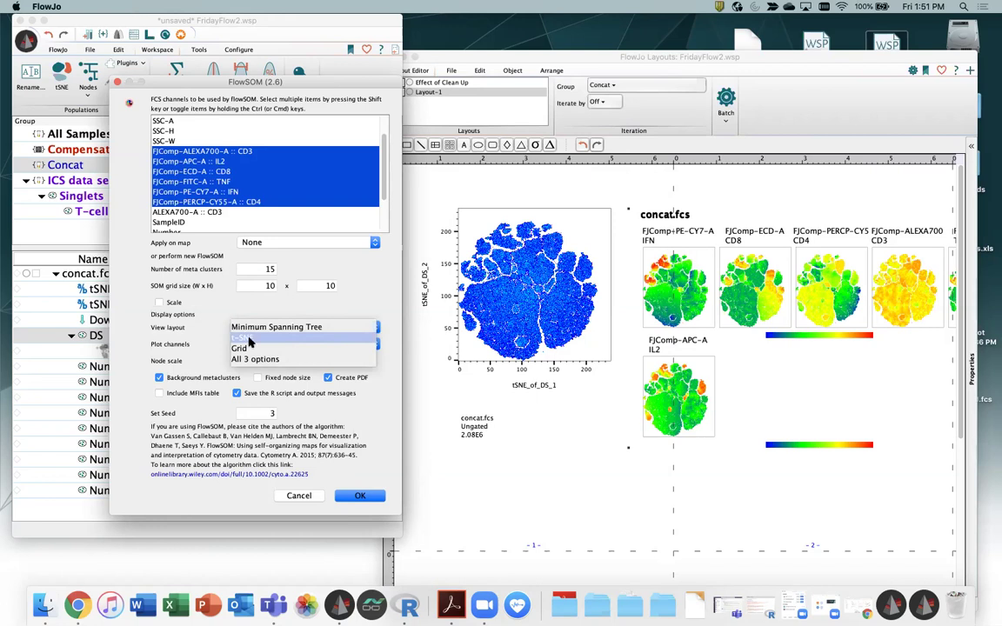
{"action": "left_click", "coordinate": [259, 329]}
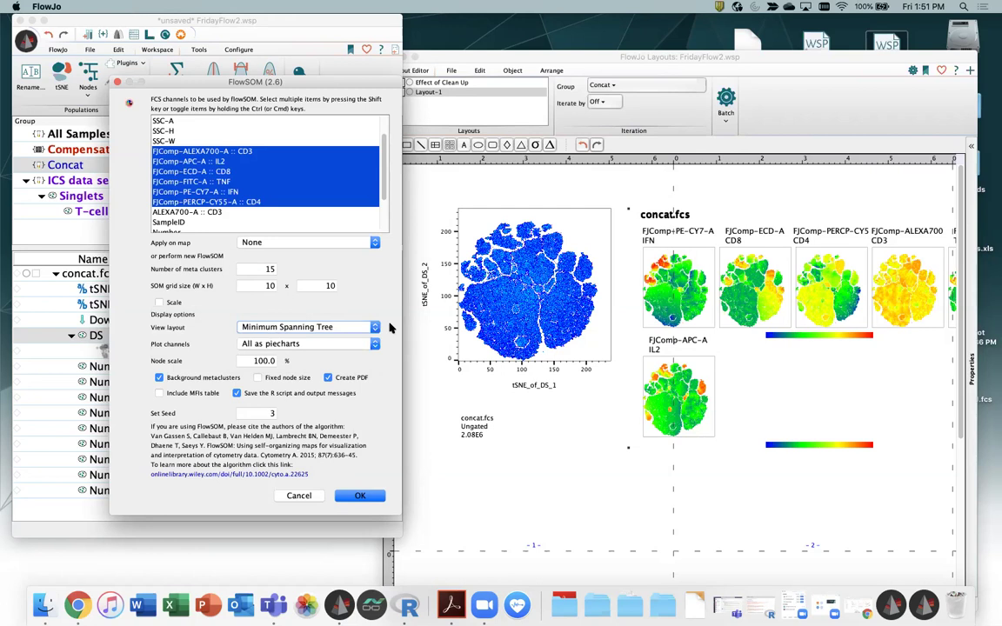
{"action": "left_click", "coordinate": [310, 343]}
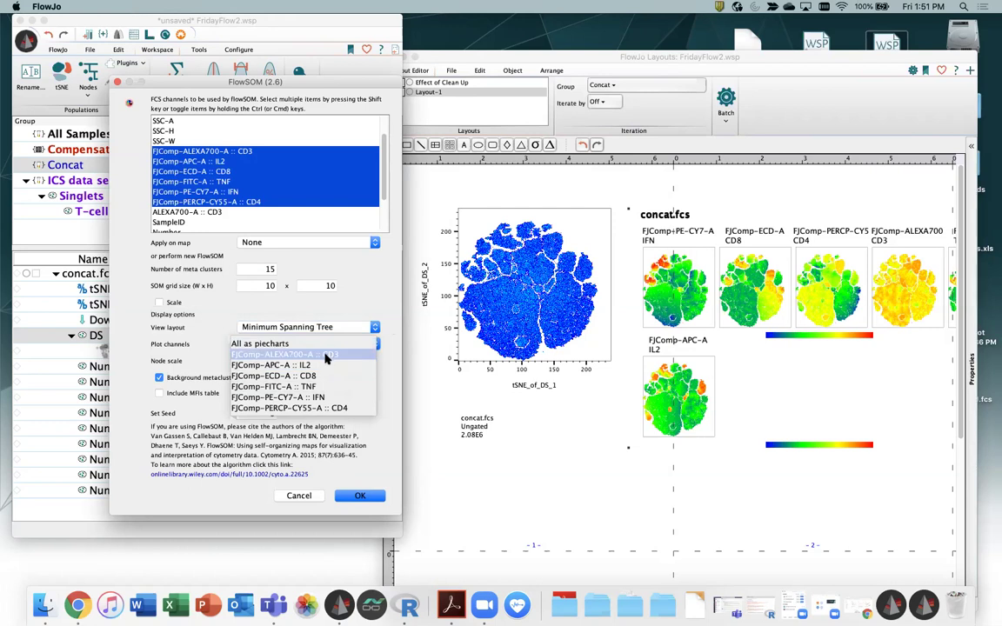
{"action": "left_click", "coordinate": [284, 343]}
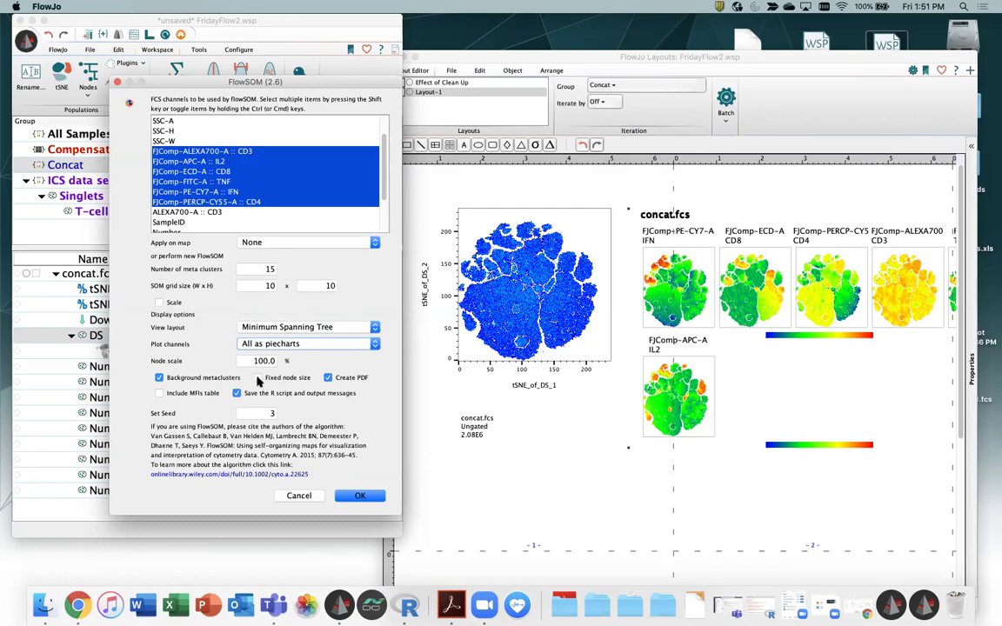
{"action": "left_click_drag", "start_coordinate": [282, 80], "coordinate": [420, 89]}
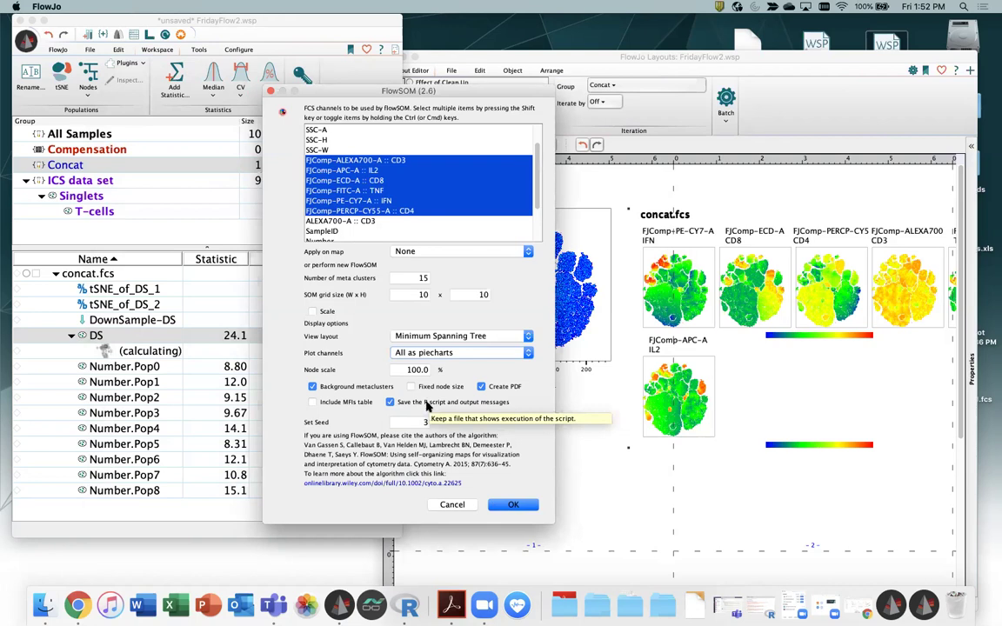
{"action": "left_click", "coordinate": [512, 505]}
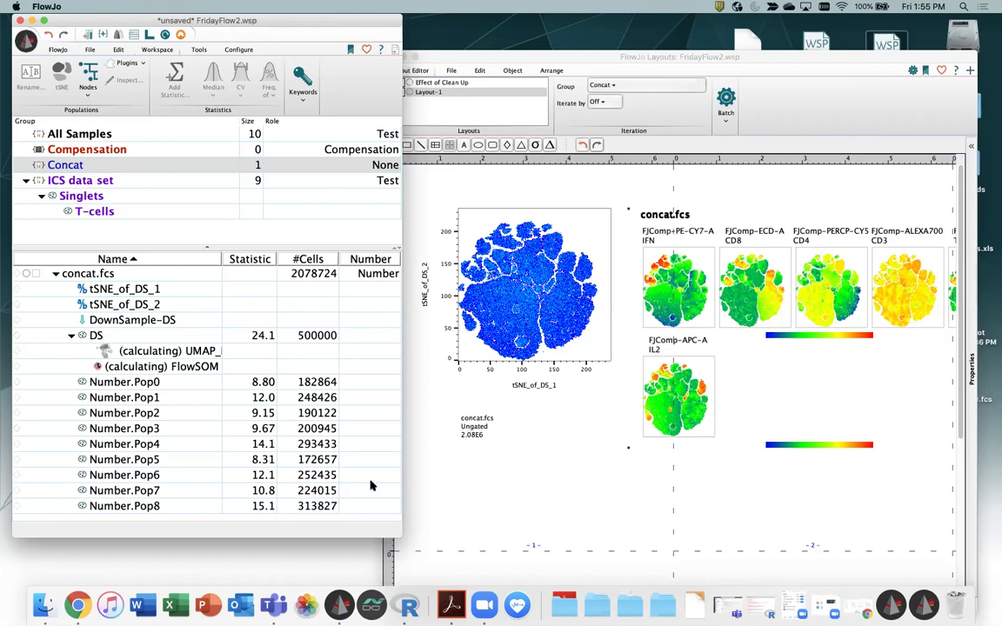
Switch to Finder, inspect the ICS data set folder's info within Flow Data, and close the Finder windows and the DS graph window
{"action": "left_click", "coordinate": [595, 608]}
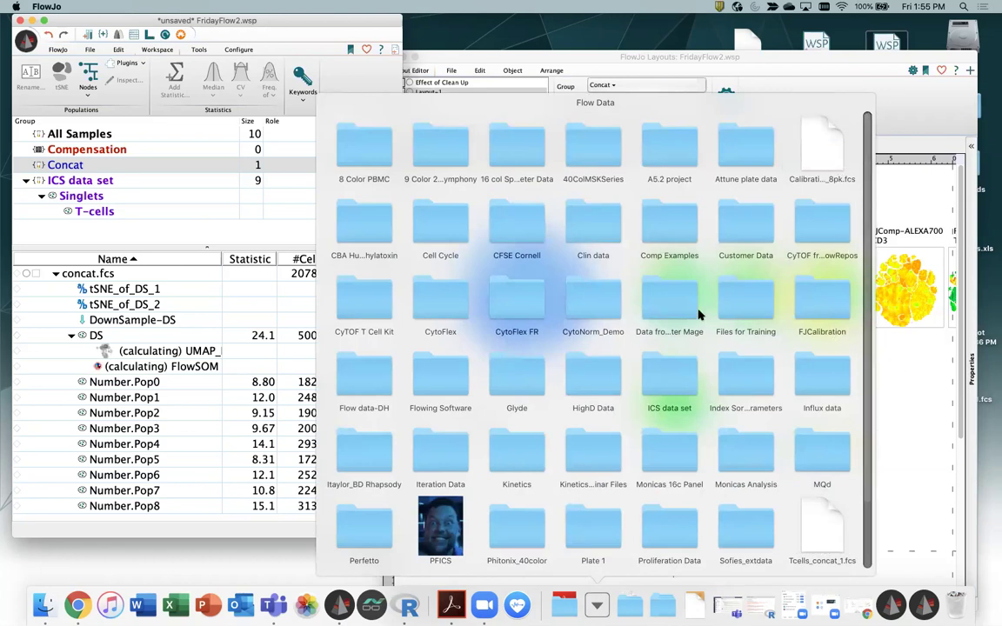
{"action": "scroll", "coordinate": [661, 352], "scroll_direction": "down", "scroll_amount": 3}
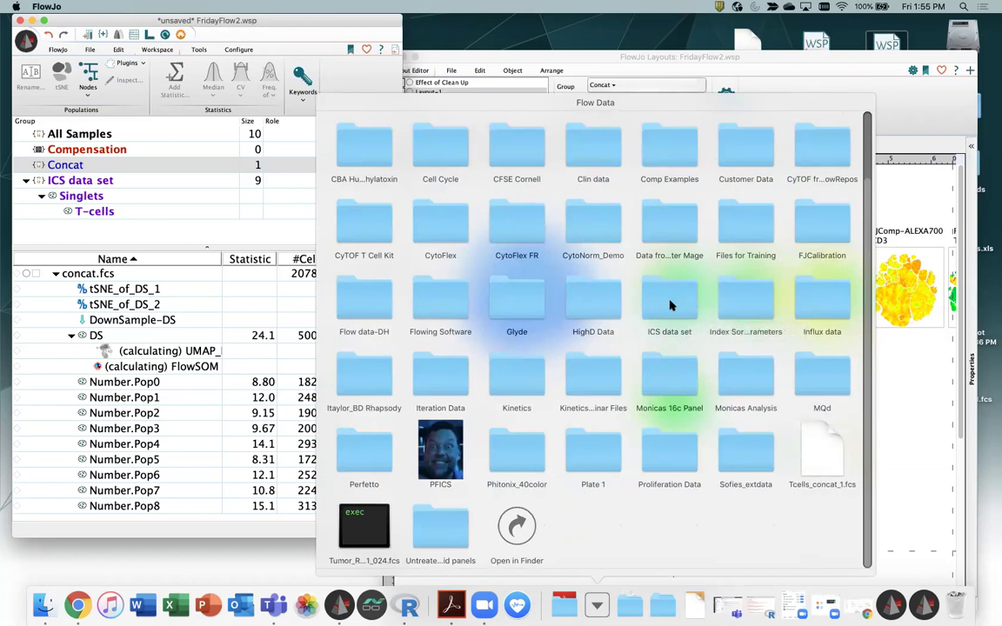
{"action": "left_click", "coordinate": [520, 534]}
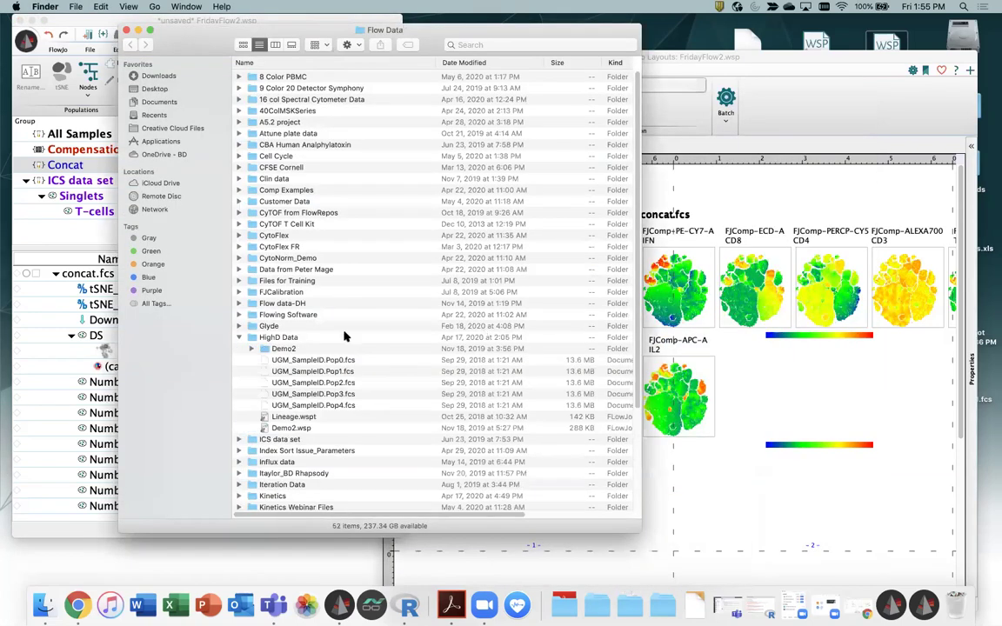
{"action": "left_click", "coordinate": [239, 336]}
{"action": "right_click", "coordinate": [261, 348]}
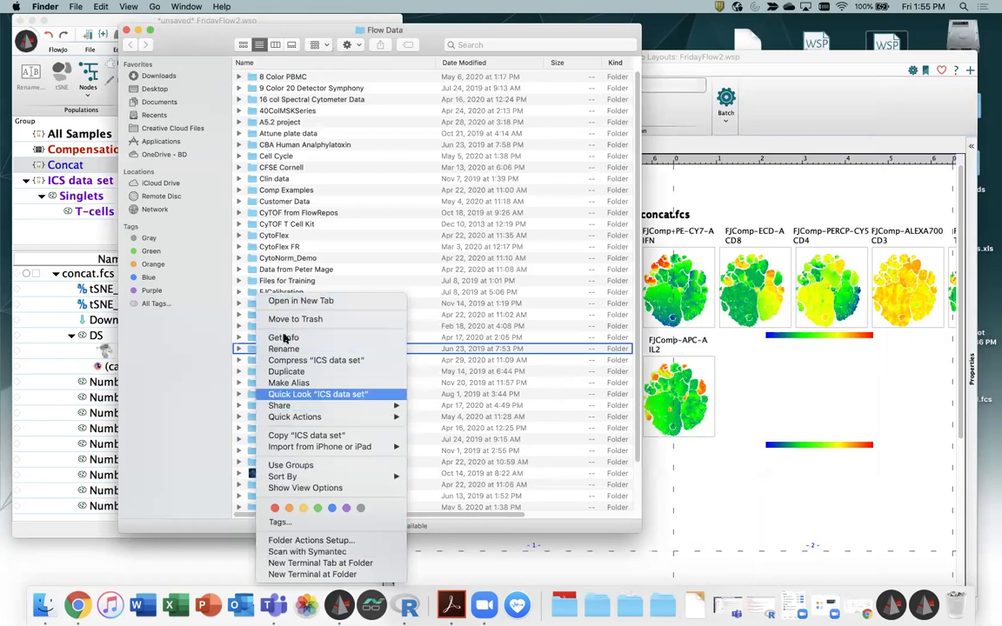
{"action": "left_click", "coordinate": [289, 341]}
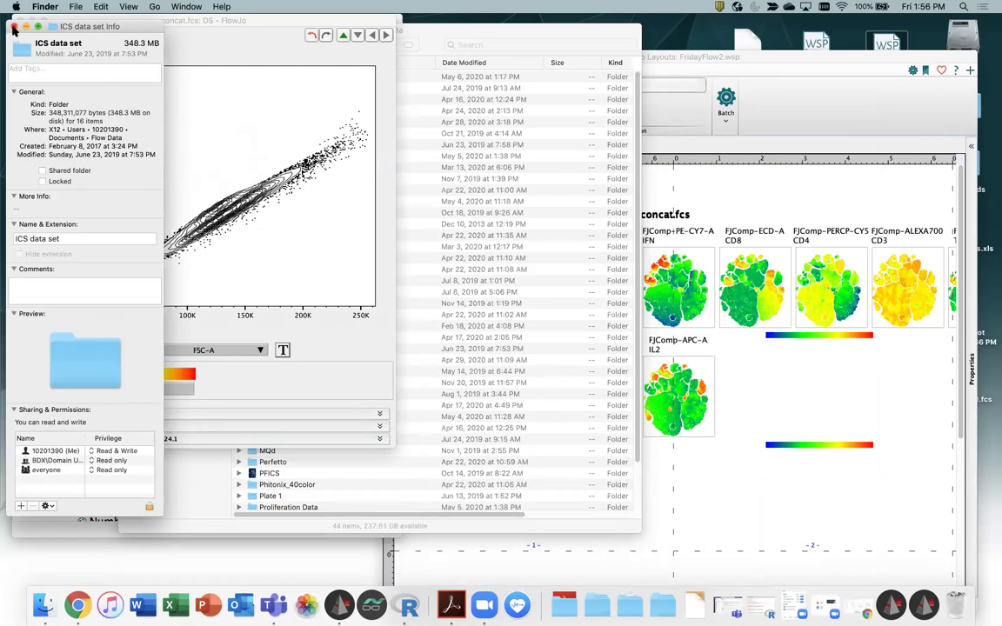
{"action": "left_click", "coordinate": [13, 27]}
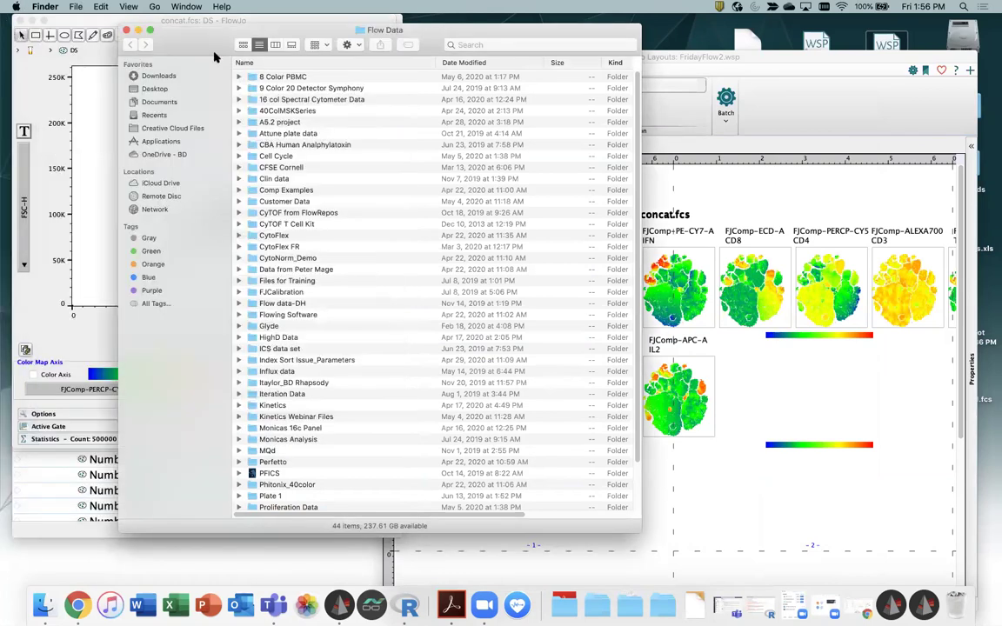
{"action": "left_click", "coordinate": [126, 30]}
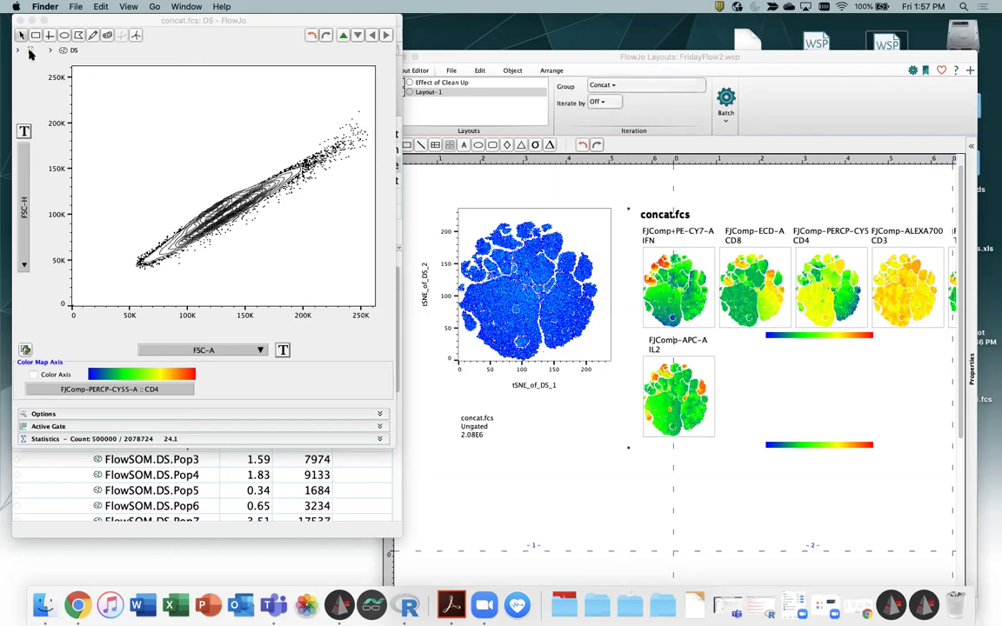
{"action": "left_click", "coordinate": [21, 20]}
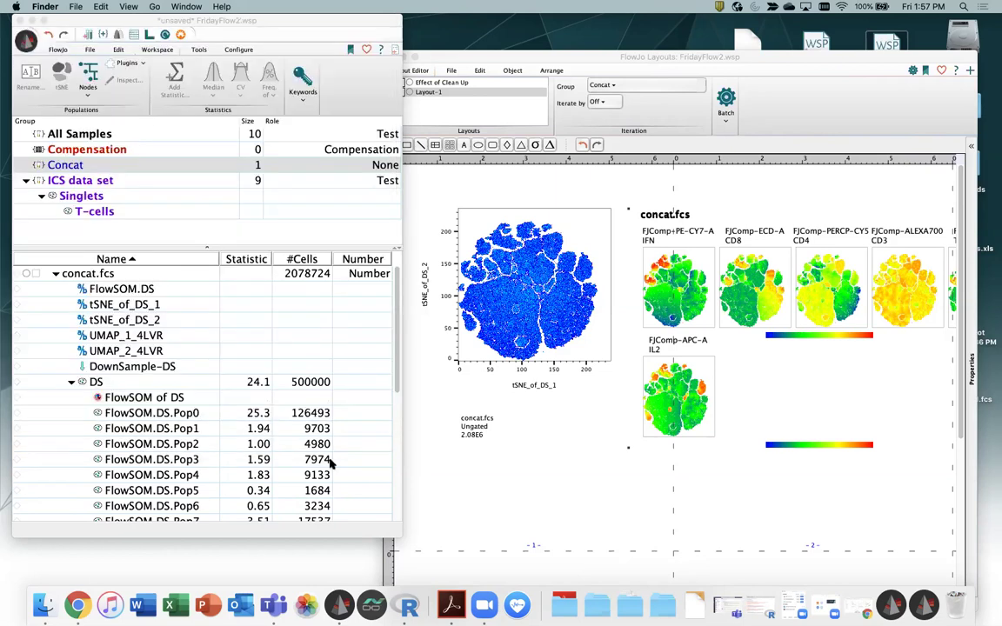
Create a new layout and place the DS population's plot on it
{"action": "scroll", "coordinate": [330, 465], "scroll_direction": "down", "scroll_amount": 10}
{"action": "scroll", "coordinate": [176, 372], "scroll_direction": "up", "scroll_amount": 10}
{"action": "left_click", "coordinate": [794, 60]}
{"action": "left_click", "coordinate": [393, 86]}
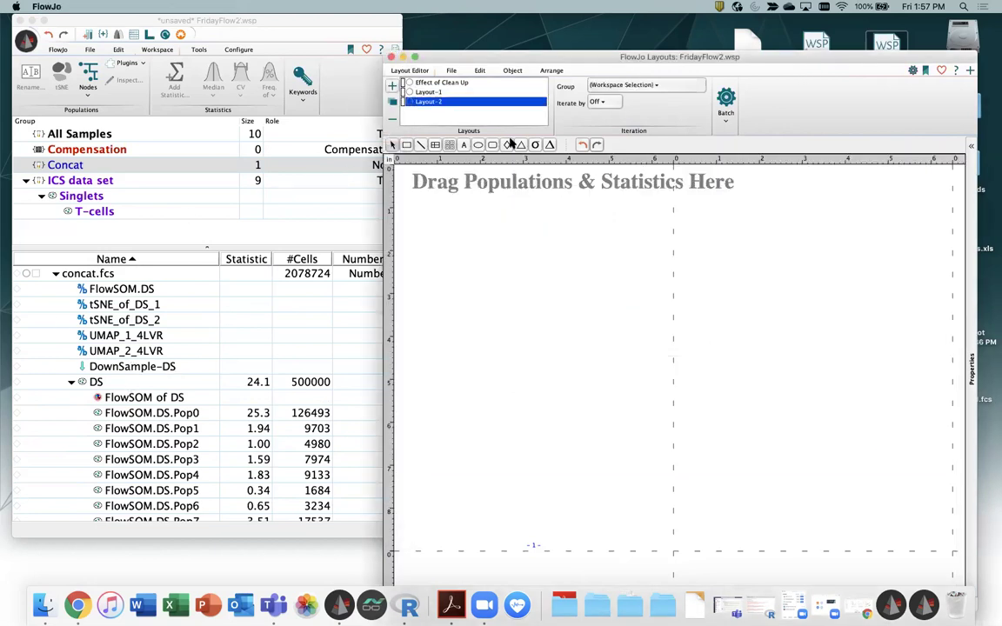
{"action": "left_click_drag", "start_coordinate": [94, 383], "coordinate": [572, 287]}
Set the DS plot's X axis to tSNE_of_DS_1 and Y axis to tSNE_of_DS_2, and move the plot nearer the page's upper-left corner
{"action": "left_click", "coordinate": [508, 350]}
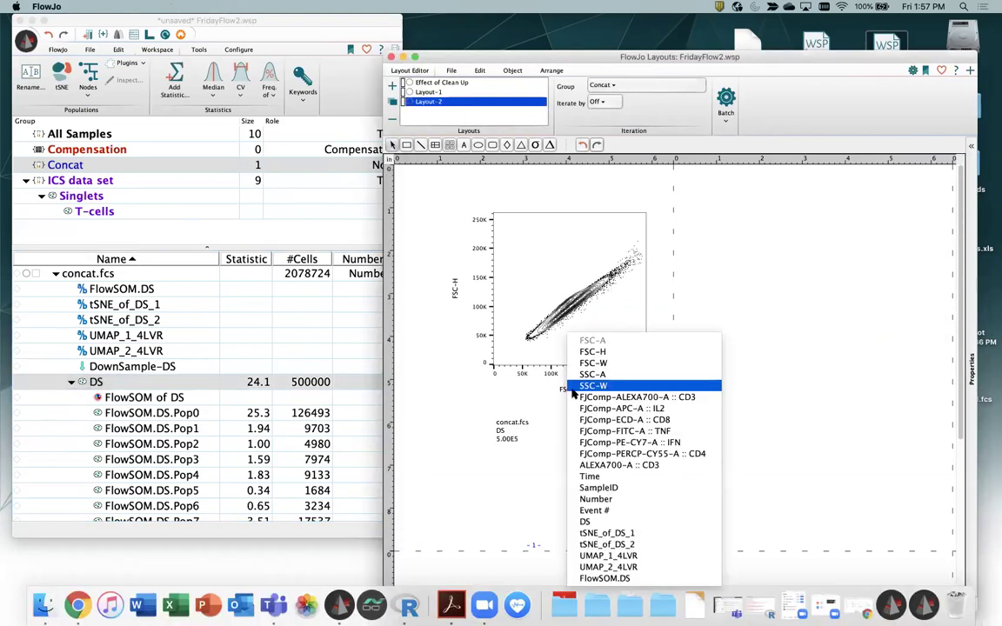
{"action": "left_click", "coordinate": [608, 533]}
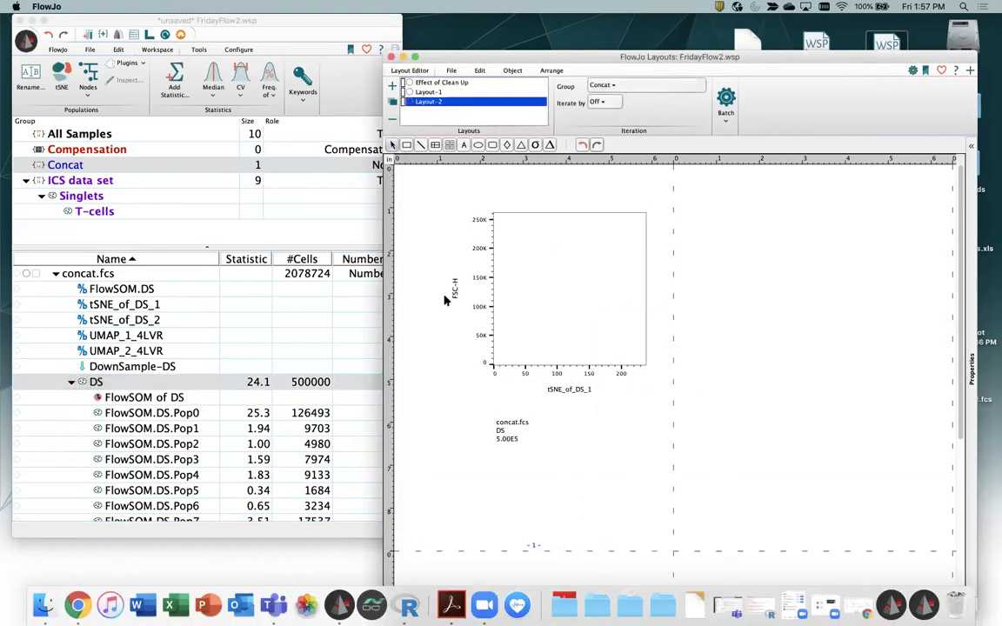
{"action": "left_click", "coordinate": [453, 293]}
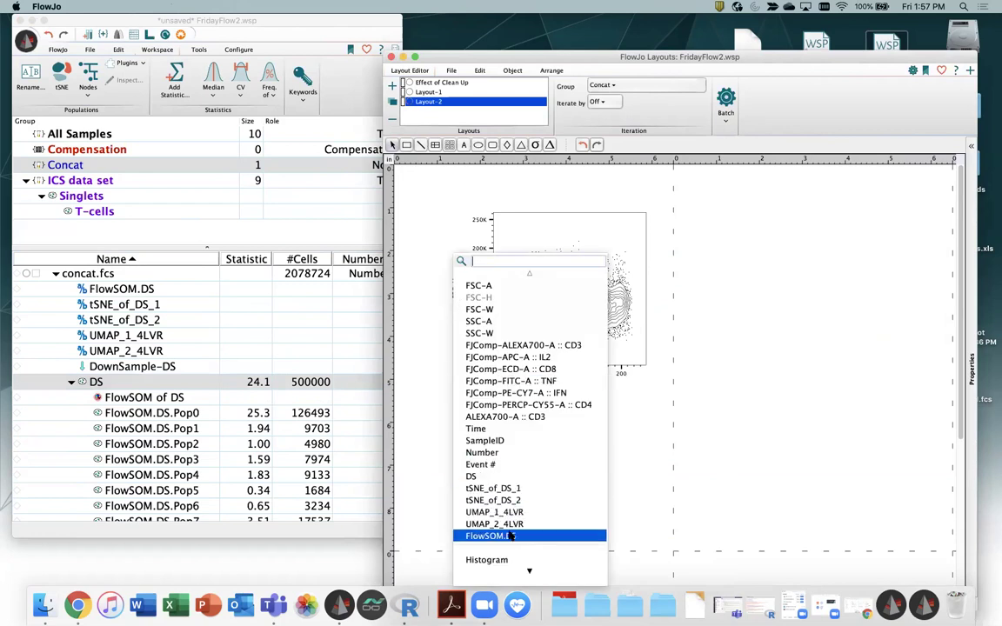
{"action": "left_click", "coordinate": [504, 500]}
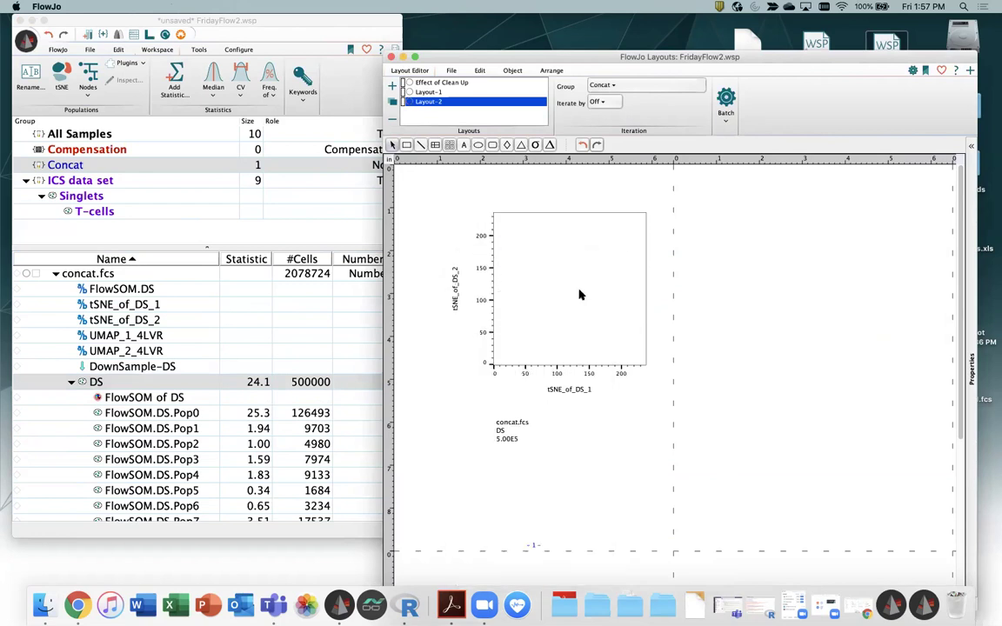
{"action": "left_click_drag", "start_coordinate": [579, 288], "coordinate": [533, 256]}
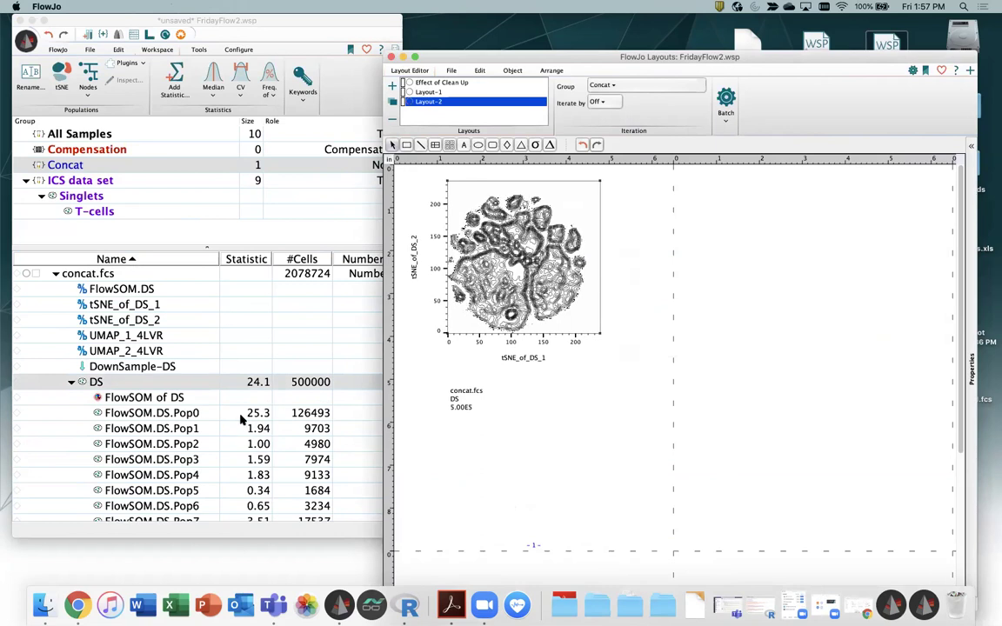
Overlay the populations FlowSOM.DS.Pop0 through FlowSOM.DS.Pop14 on the DS tSNE plot in the layout
{"action": "scroll", "coordinate": [211, 406], "scroll_direction": "down", "scroll_amount": 1}
{"action": "left_click", "coordinate": [198, 383]}
{"action": "scroll", "coordinate": [216, 424], "scroll_direction": "down", "scroll_amount": 5}
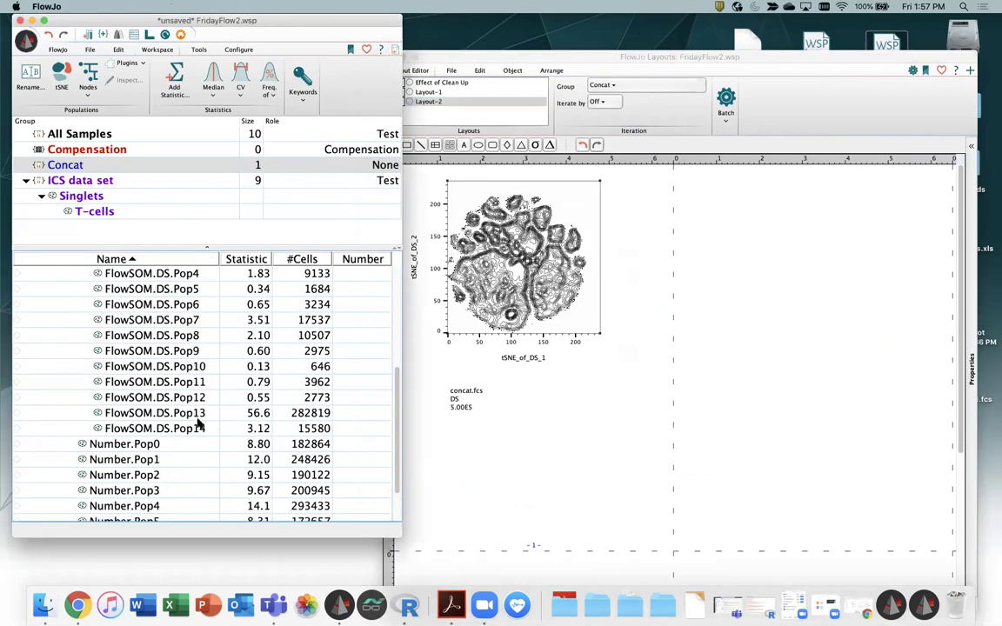
{"action": "left_click", "coordinate": [197, 427], "text": "shift"}
{"action": "left_click_drag", "start_coordinate": [184, 402], "coordinate": [521, 285]}
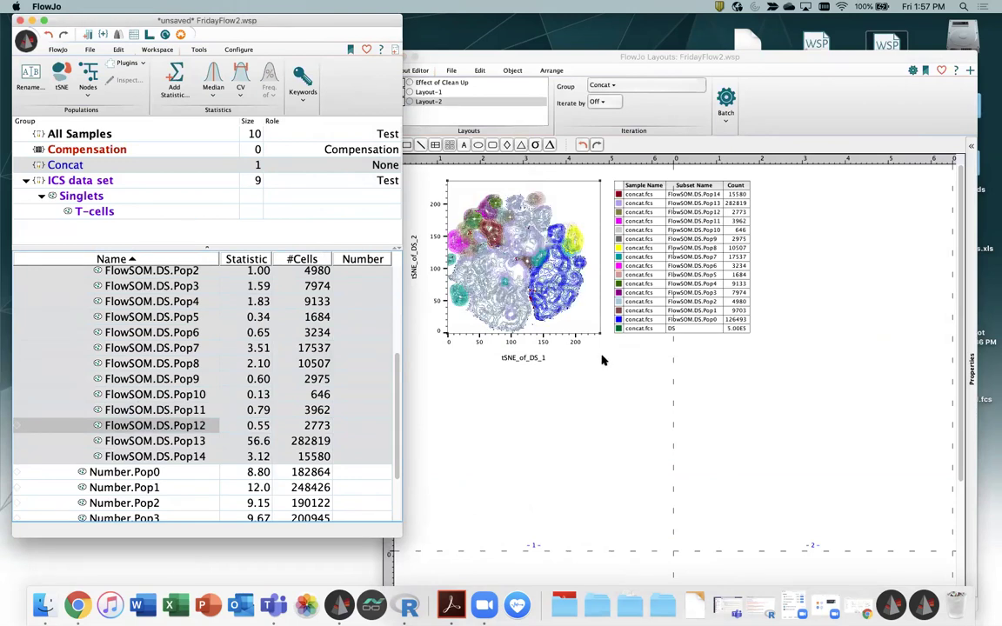
{"action": "left_click", "coordinate": [528, 264]}
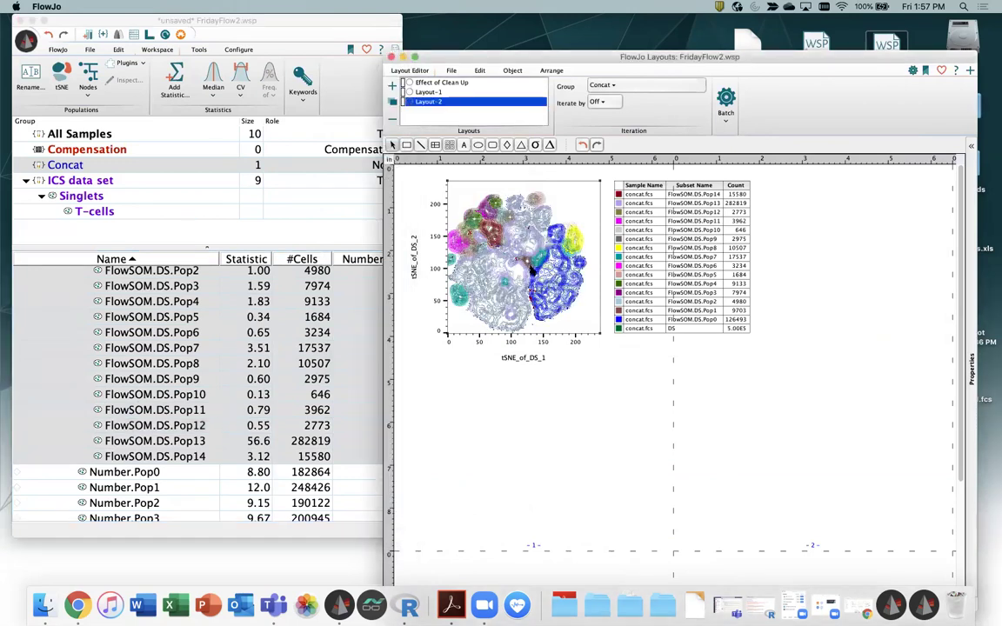
Change the FlowSOM overlay plot of tSNE_of_DS_1 versus tSNE_of_DS_2 to the Dot Plot type
{"action": "double_click", "coordinate": [531, 268]}
{"action": "left_click", "coordinate": [612, 239]}
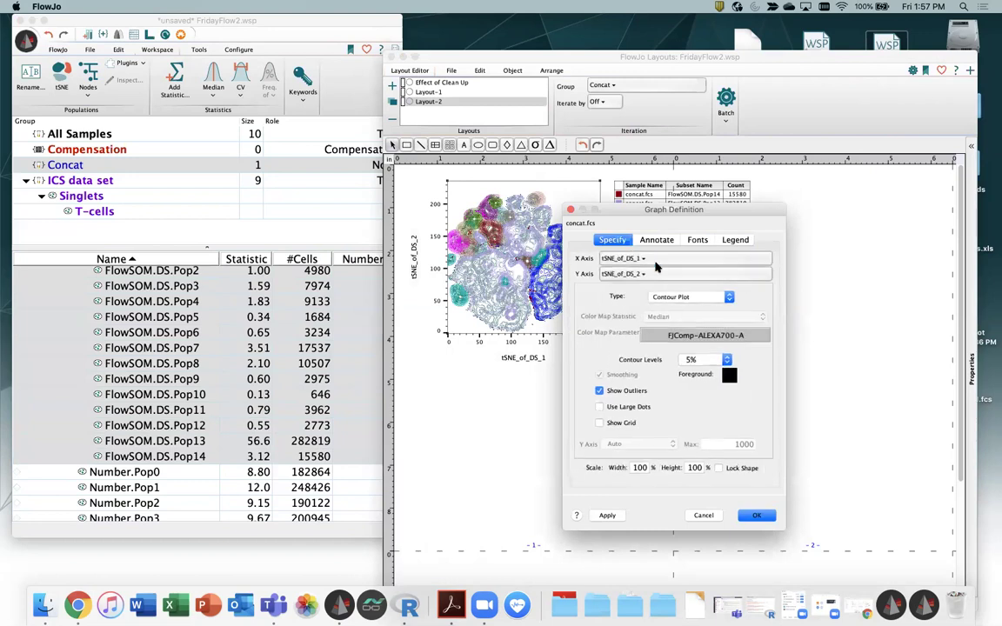
{"action": "left_click", "coordinate": [663, 272]}
{"action": "left_click", "coordinate": [676, 272]}
{"action": "left_click", "coordinate": [623, 515]}
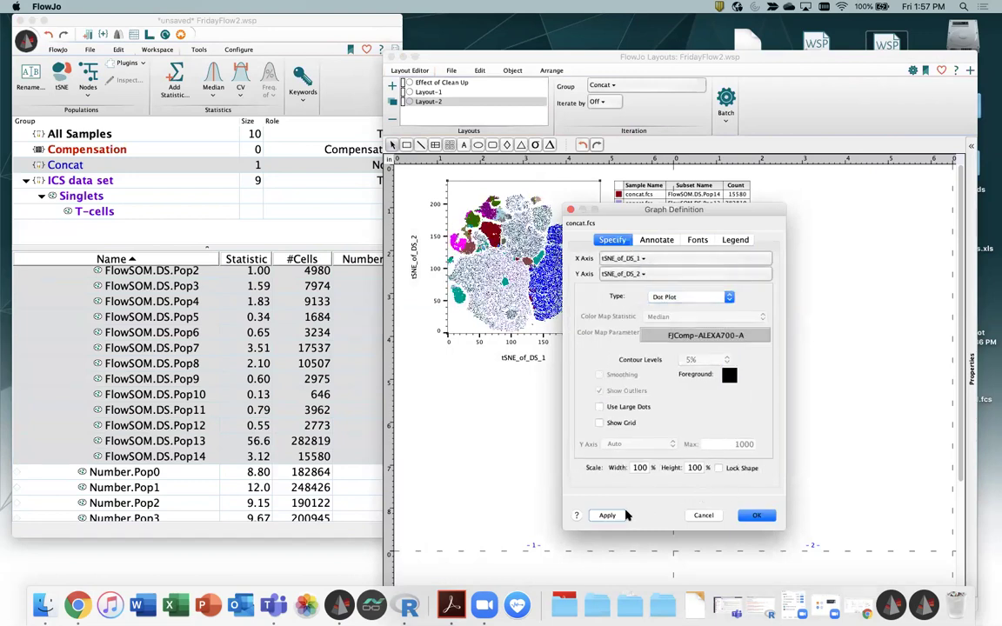
{"action": "left_click", "coordinate": [753, 515]}
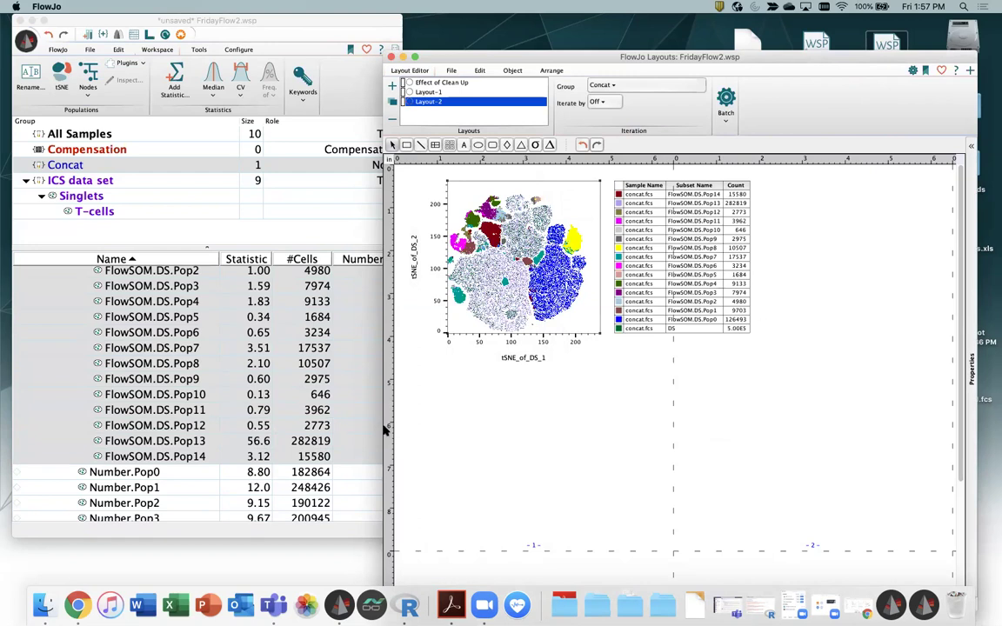
Widen the workspace window, examine the frequencies and cell counts of the FlowSOM.DS clusters, and return to the layout
{"action": "left_click", "coordinate": [313, 456]}
{"action": "left_click_drag", "start_coordinate": [402, 458], "coordinate": [463, 462]}
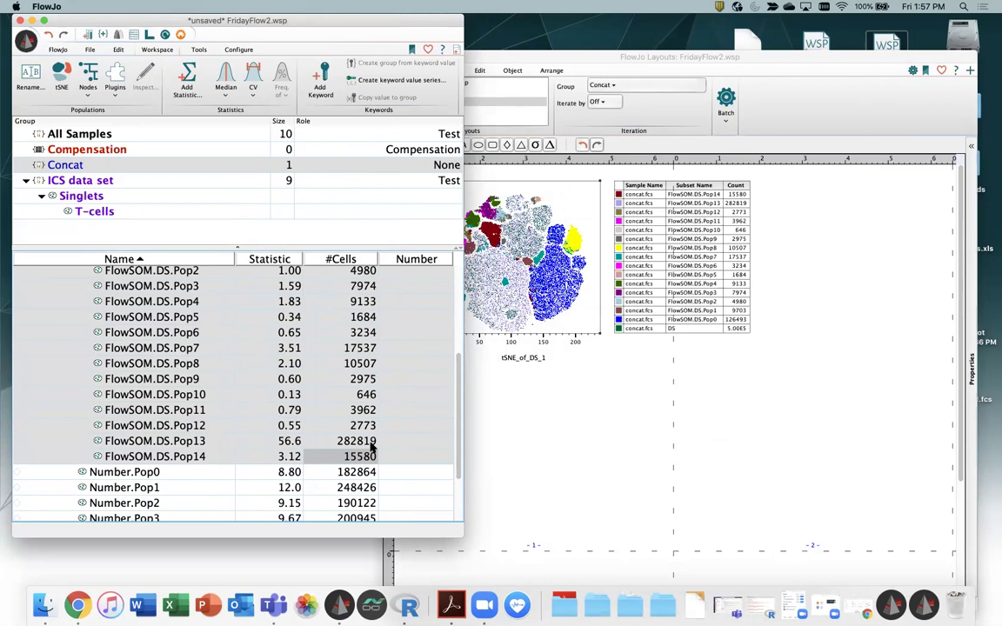
{"action": "scroll", "coordinate": [374, 277], "scroll_direction": "up", "scroll_amount": 4}
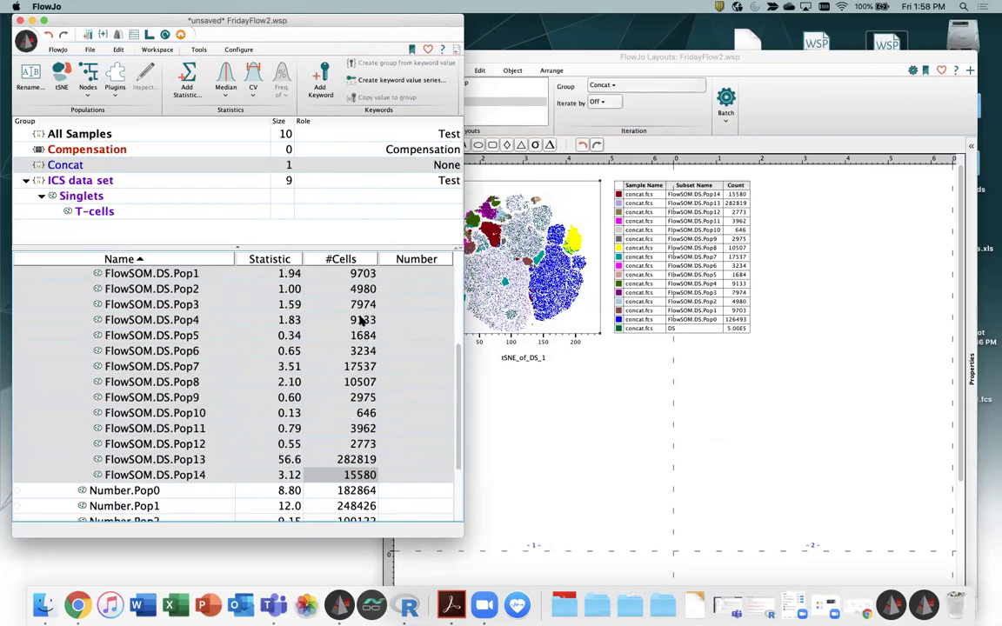
{"action": "scroll", "coordinate": [362, 321], "scroll_direction": "down", "scroll_amount": 2}
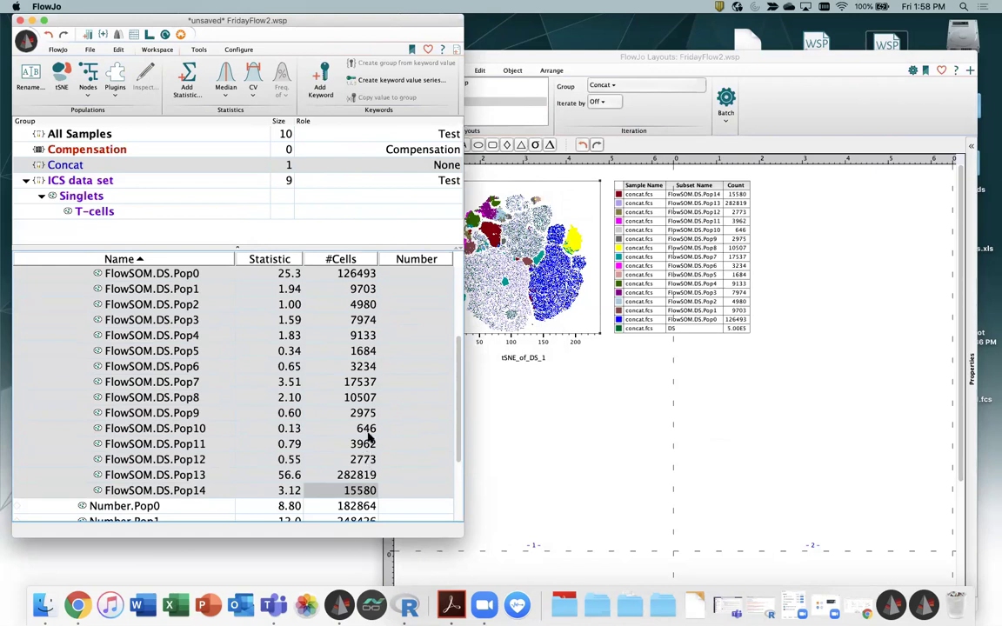
{"action": "scroll", "coordinate": [369, 432], "scroll_direction": "up", "scroll_amount": 3}
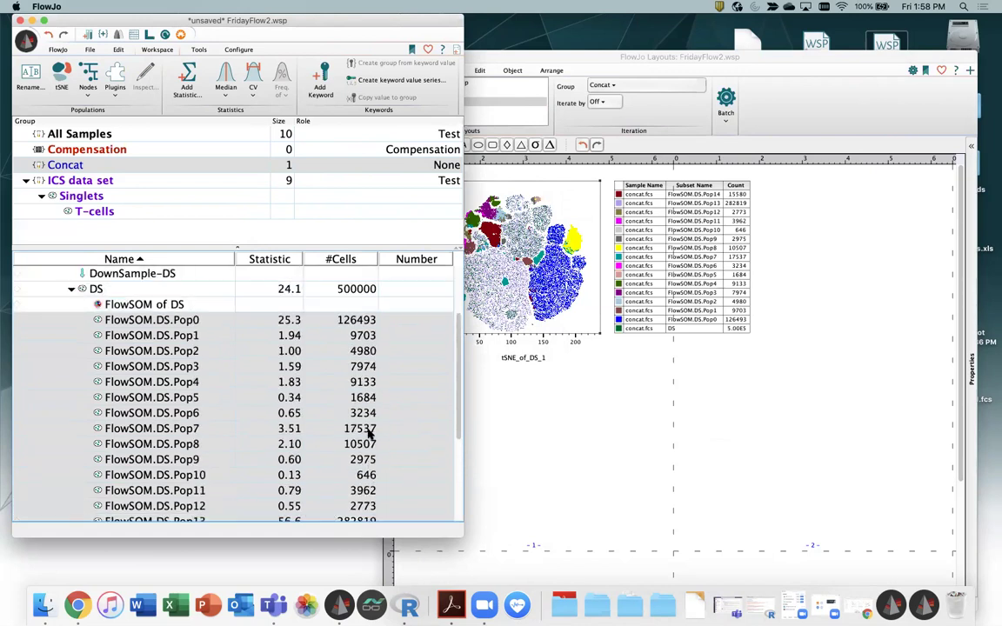
{"action": "left_click", "coordinate": [525, 352]}
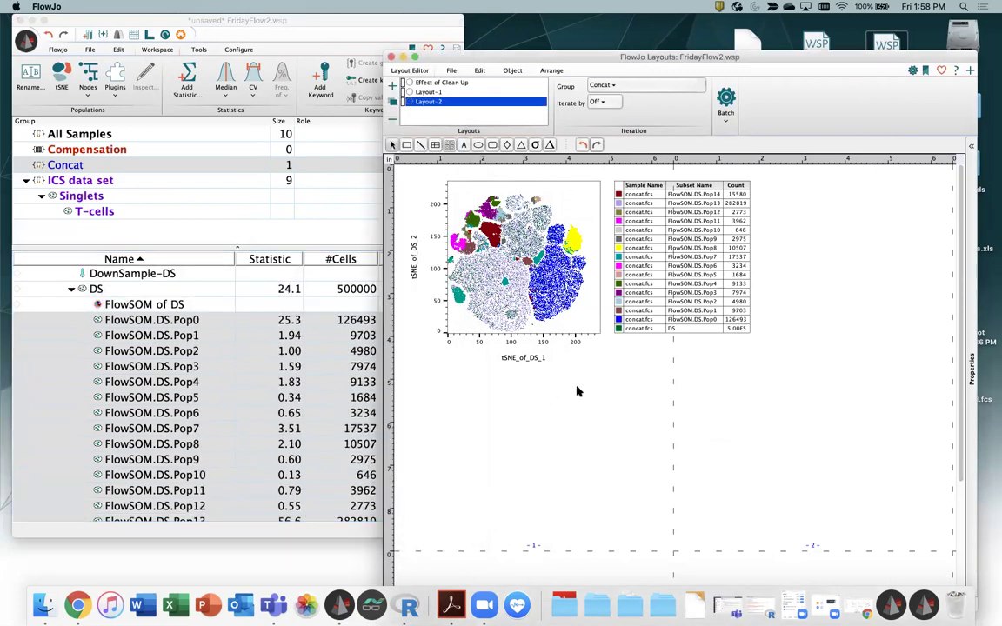
Recolor FlowSOM.DS.Pop10 light orange and FlowSOM.DS.Pop13 purple in the overlay's legend
{"action": "left_click", "coordinate": [619, 231]}
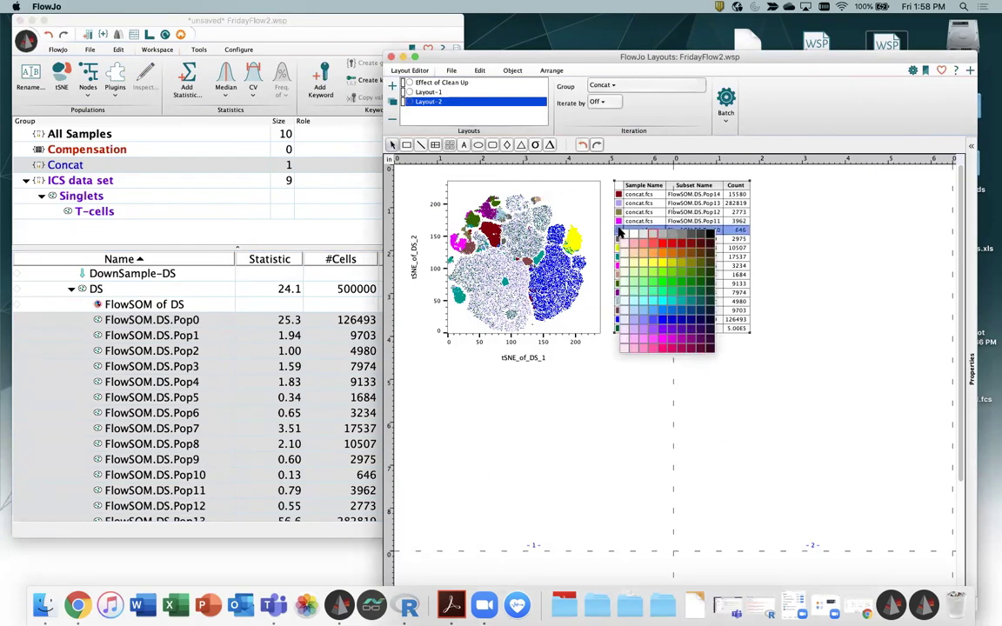
{"action": "left_click", "coordinate": [651, 259]}
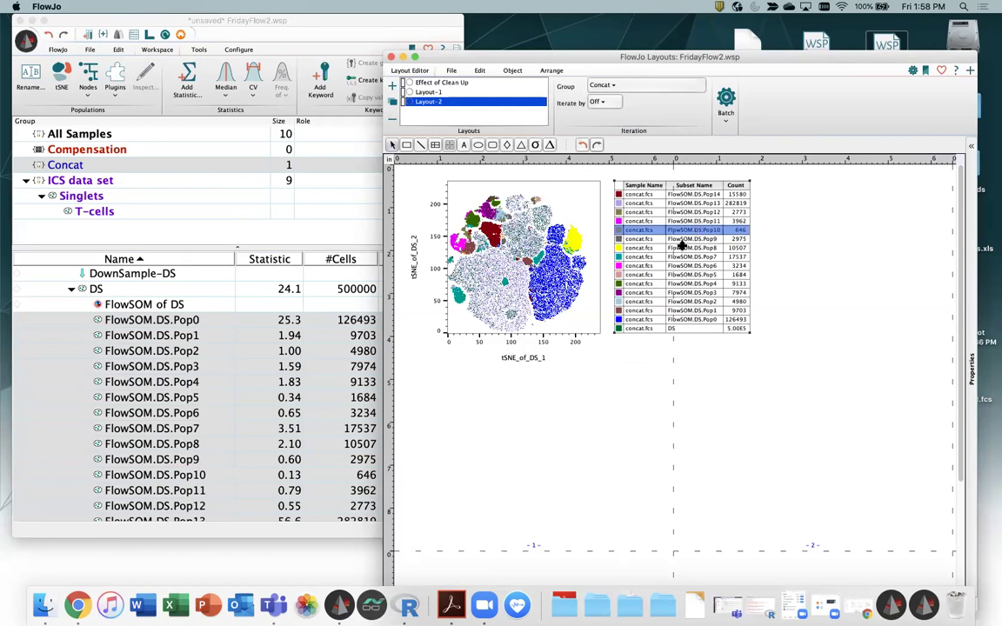
{"action": "left_click", "coordinate": [619, 206]}
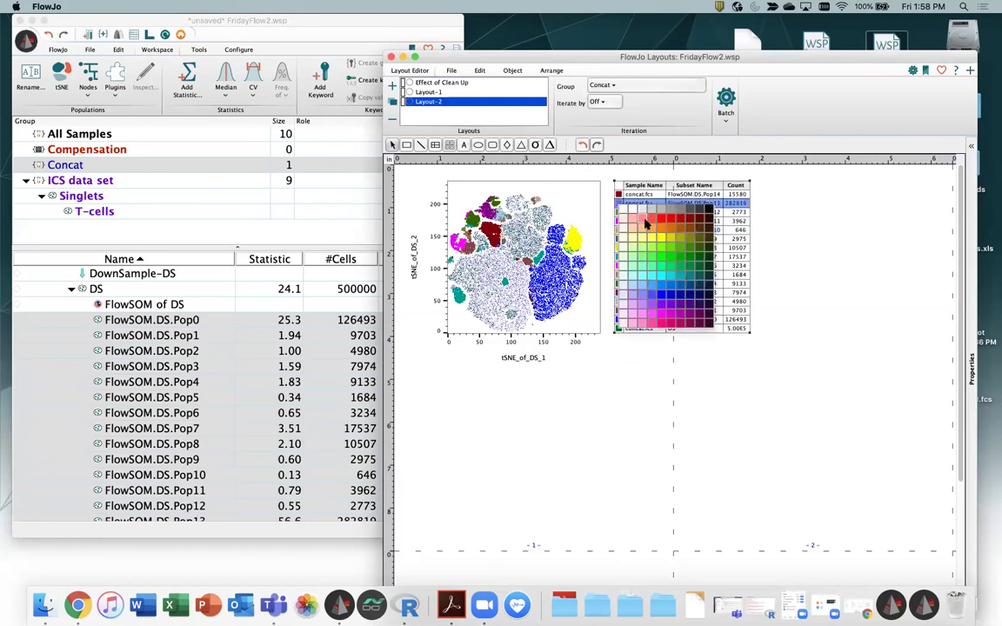
{"action": "left_click", "coordinate": [679, 310]}
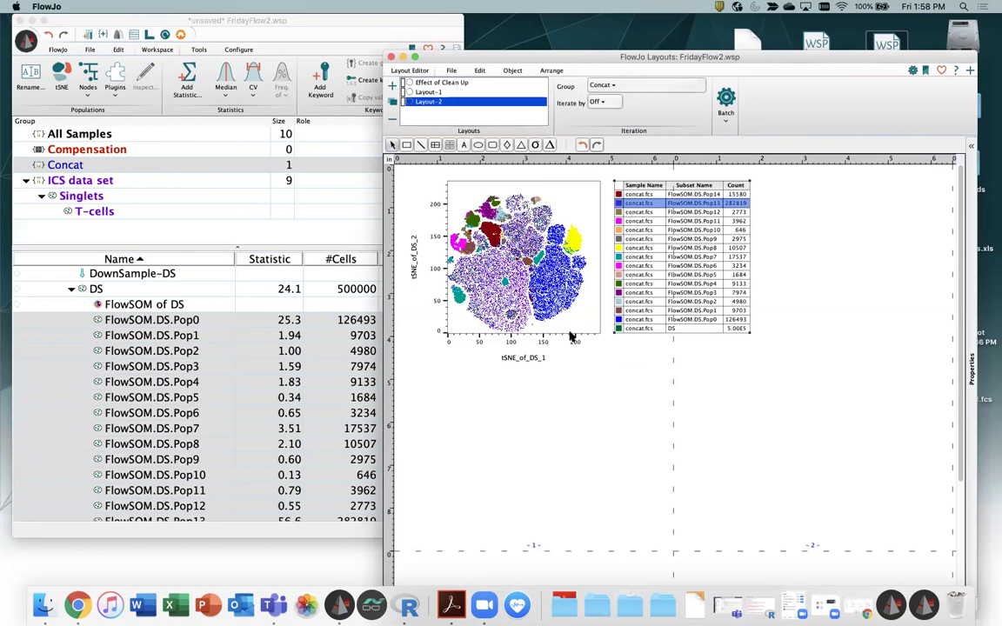
Duplicate the tSNE overlay and legend below the original with the page enlarged to fit them, and close the CD4 graph window
{"action": "left_click_drag", "start_coordinate": [520, 284], "coordinate": [530, 479]}
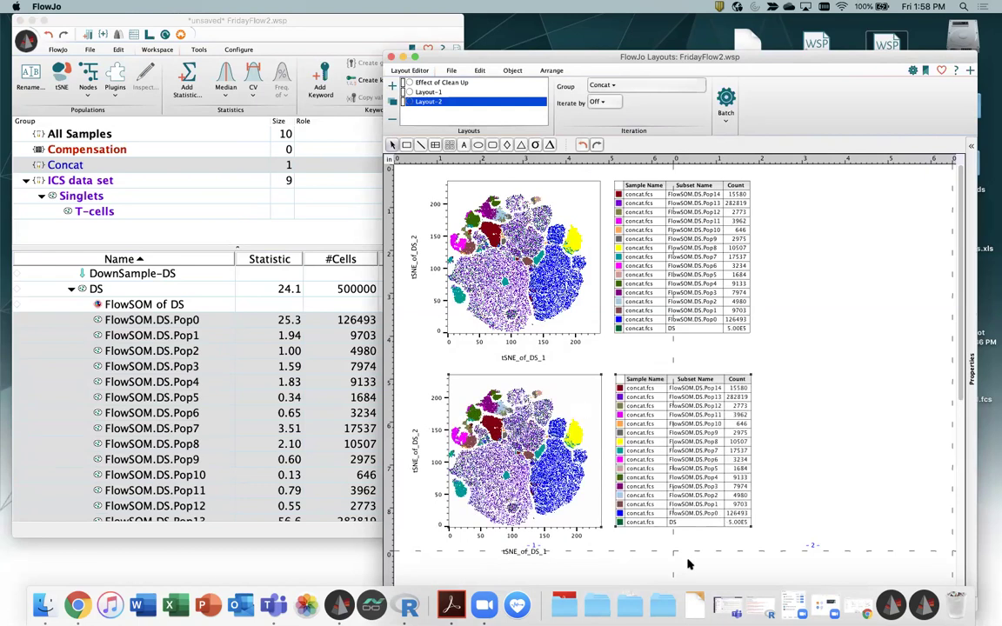
{"action": "left_click_drag", "start_coordinate": [672, 552], "coordinate": [761, 579]}
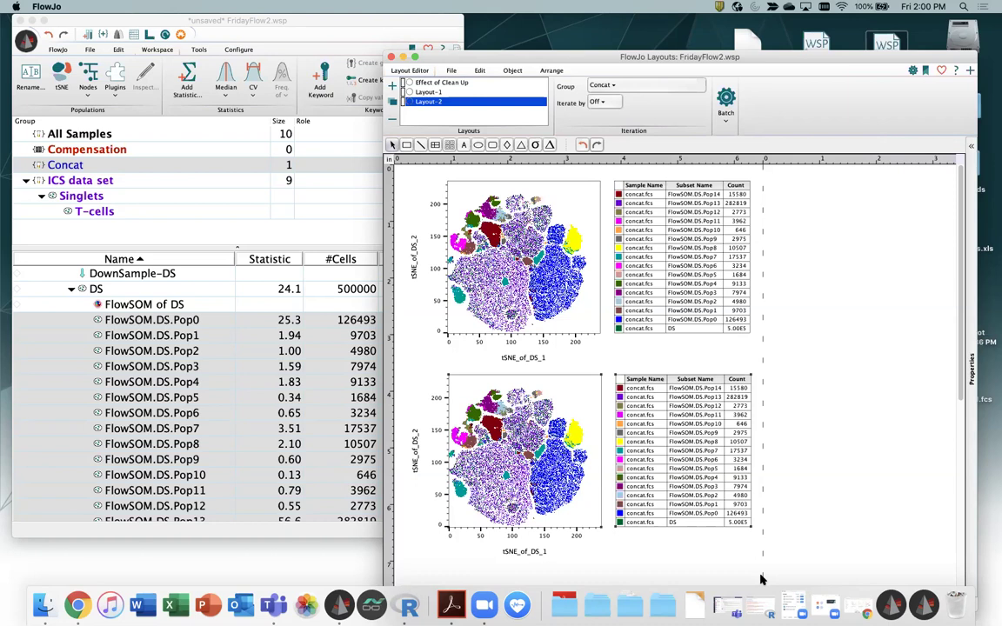
{"action": "key", "text": "super+grave"}
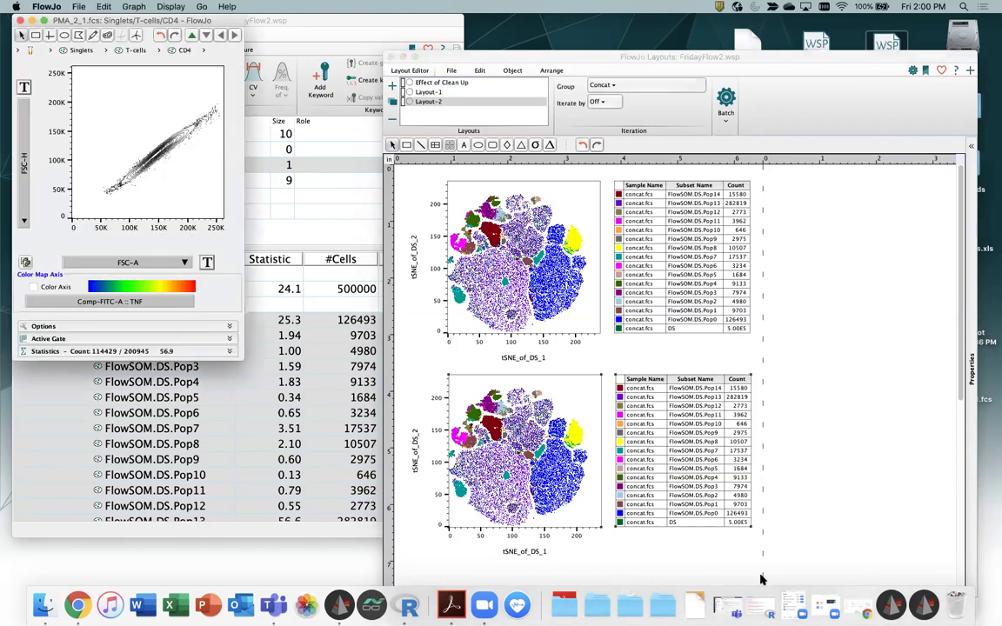
{"action": "left_click", "coordinate": [21, 19]}
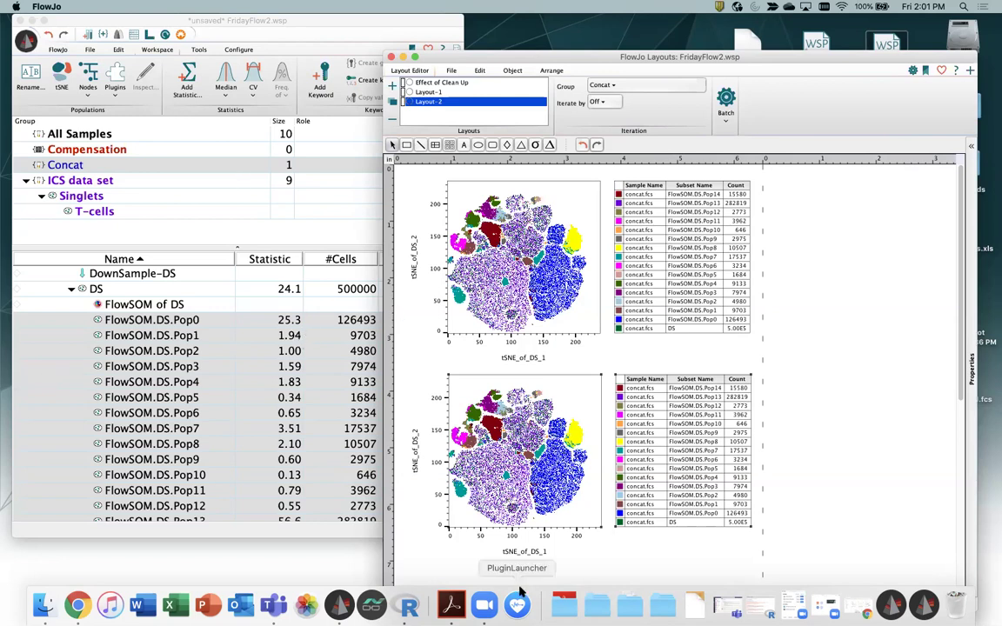
Set the duplicated overlay's X axis to UMAP_1_4LVR and its Y axis to UMAP_2_4LVR
{"action": "left_click", "coordinate": [522, 552]}
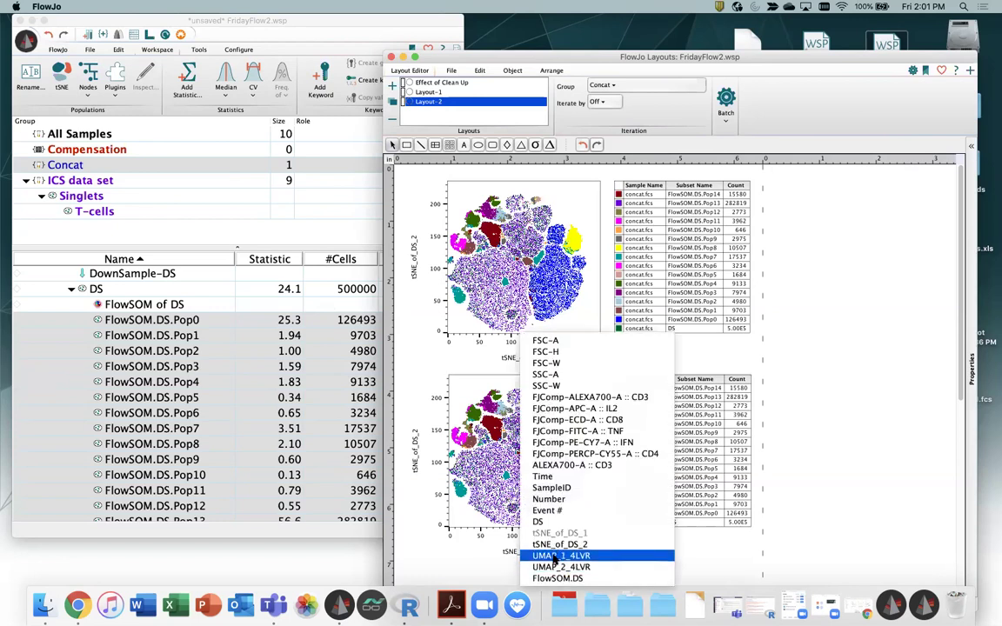
{"action": "left_click", "coordinate": [558, 566]}
{"action": "left_click", "coordinate": [416, 460]}
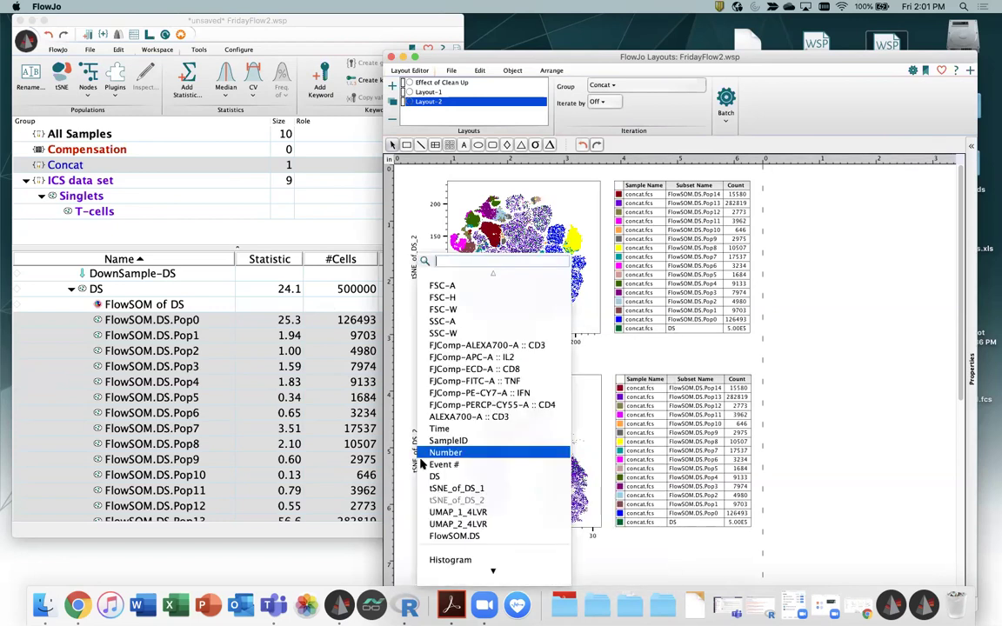
{"action": "left_click", "coordinate": [452, 524]}
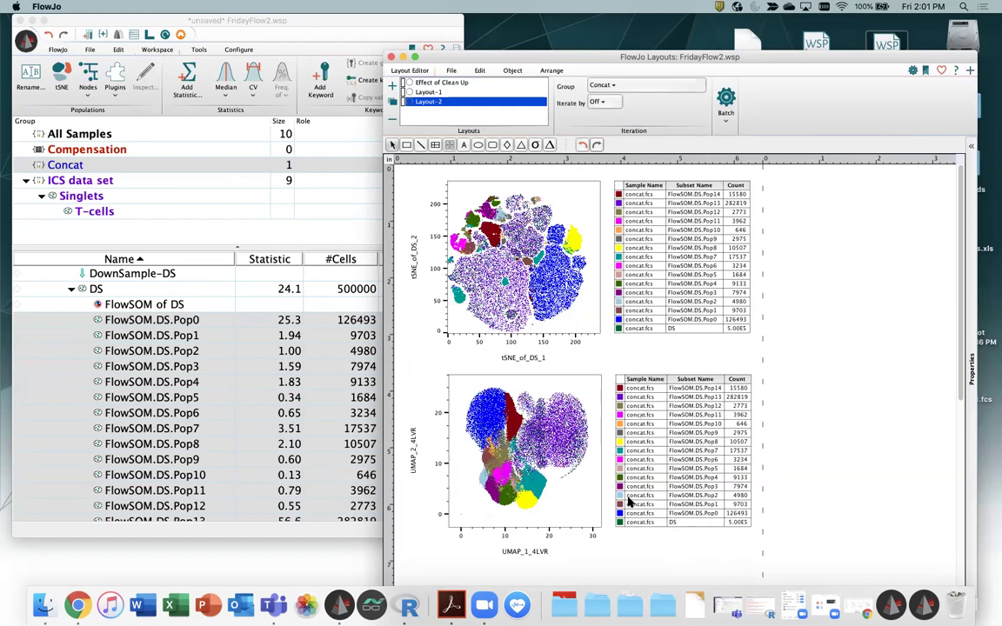
Recolor FlowSOM.DS.Pop13 red in the legends of both the UMAP and the tSNE overlay
{"action": "left_click", "coordinate": [620, 398]}
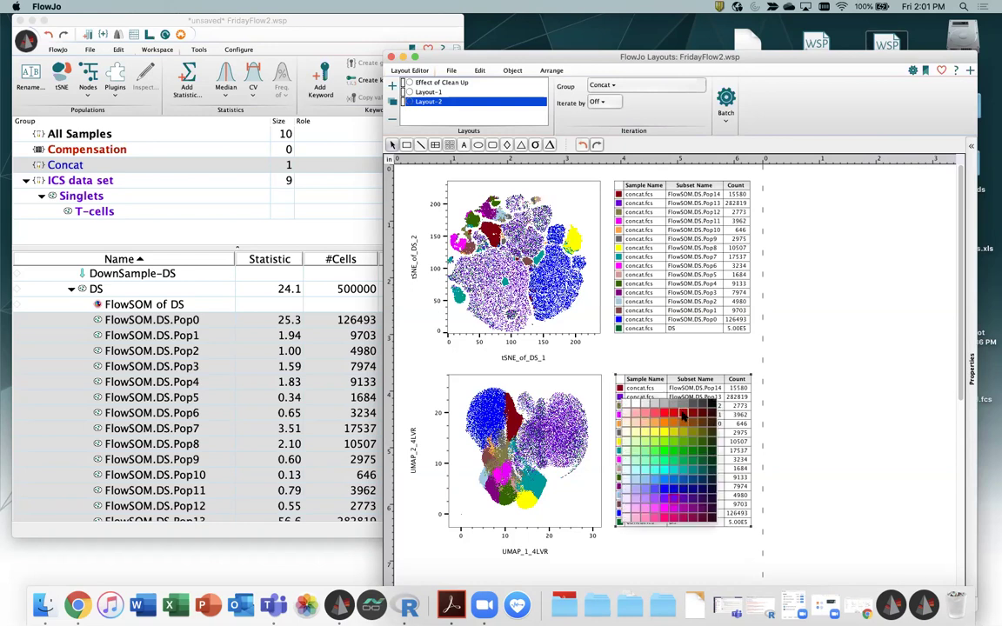
{"action": "left_click", "coordinate": [673, 411]}
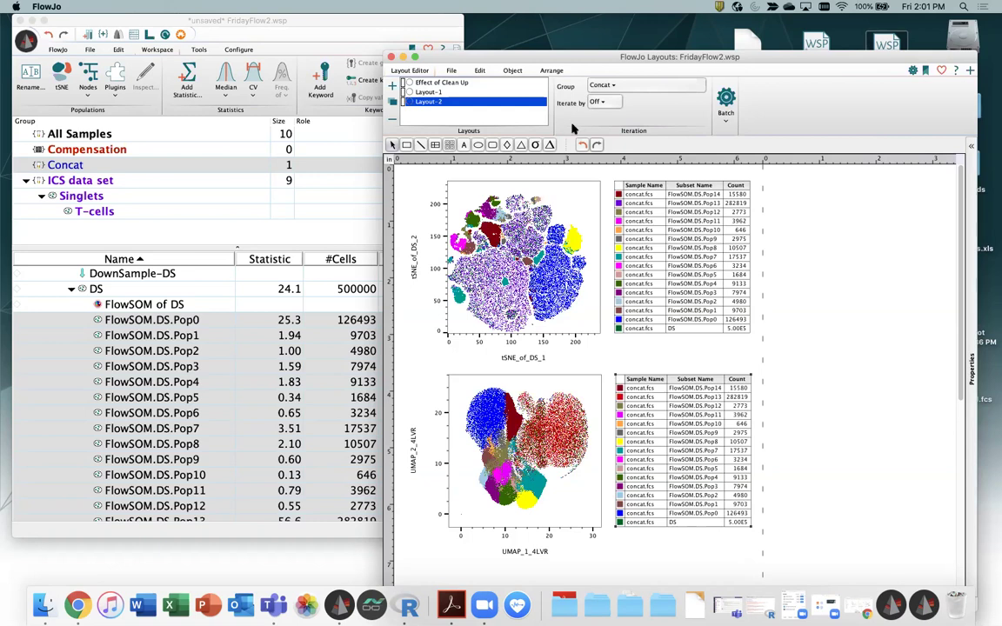
{"action": "left_click", "coordinate": [619, 207]}
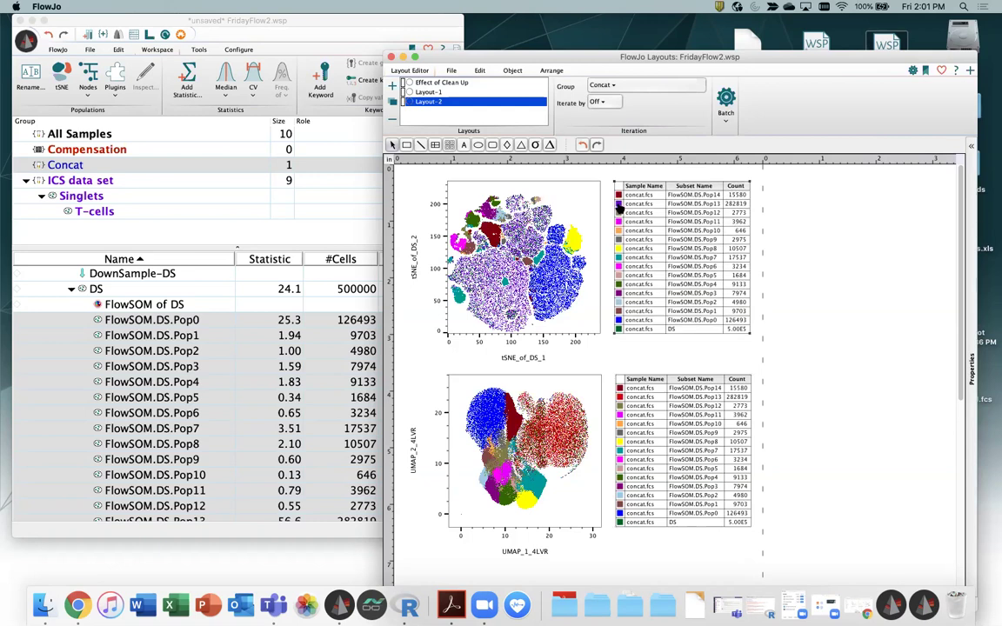
{"action": "left_click", "coordinate": [618, 205]}
{"action": "left_click", "coordinate": [661, 222]}
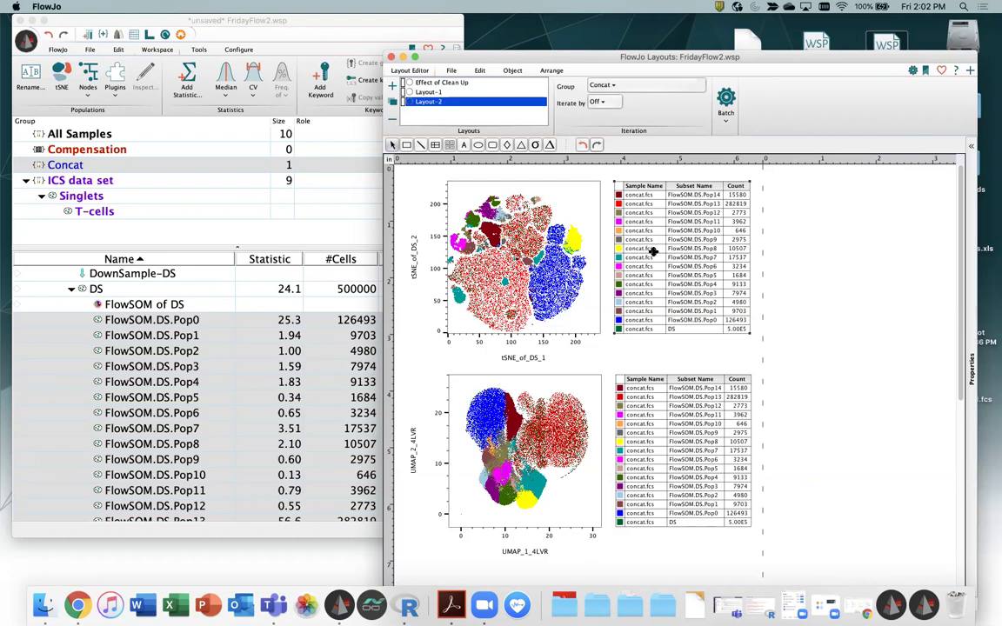
Add the DS population's plot beside the tSNE legend and set its axes to tSNE_of_DS_1 (X) and tSNE_of_DS_2 (Y)
{"action": "left_click", "coordinate": [103, 291]}
{"action": "left_click_drag", "start_coordinate": [103, 291], "coordinate": [790, 247]}
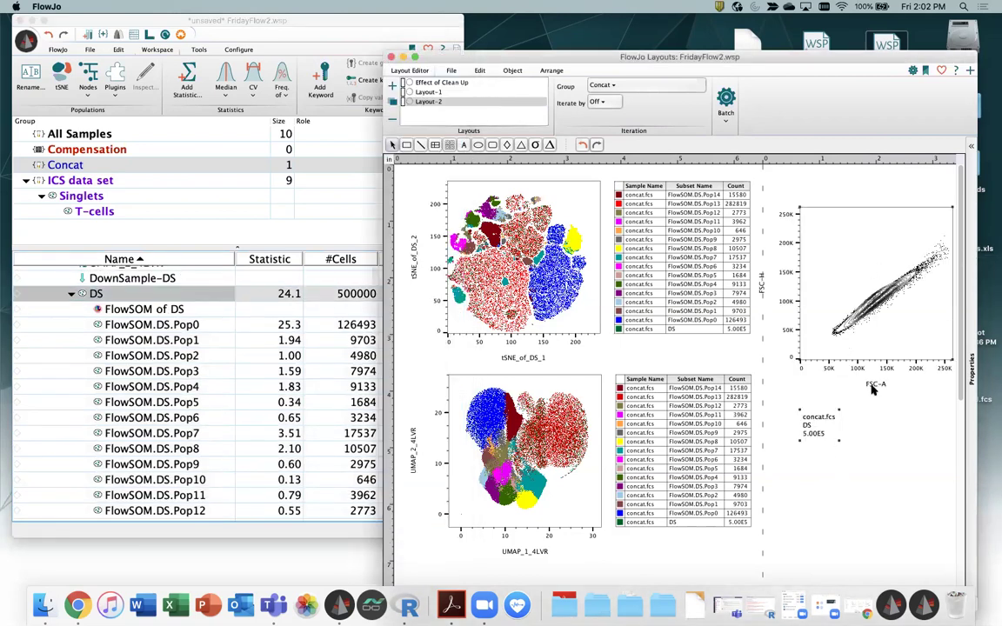
{"action": "left_click", "coordinate": [875, 384]}
{"action": "left_click", "coordinate": [887, 533]}
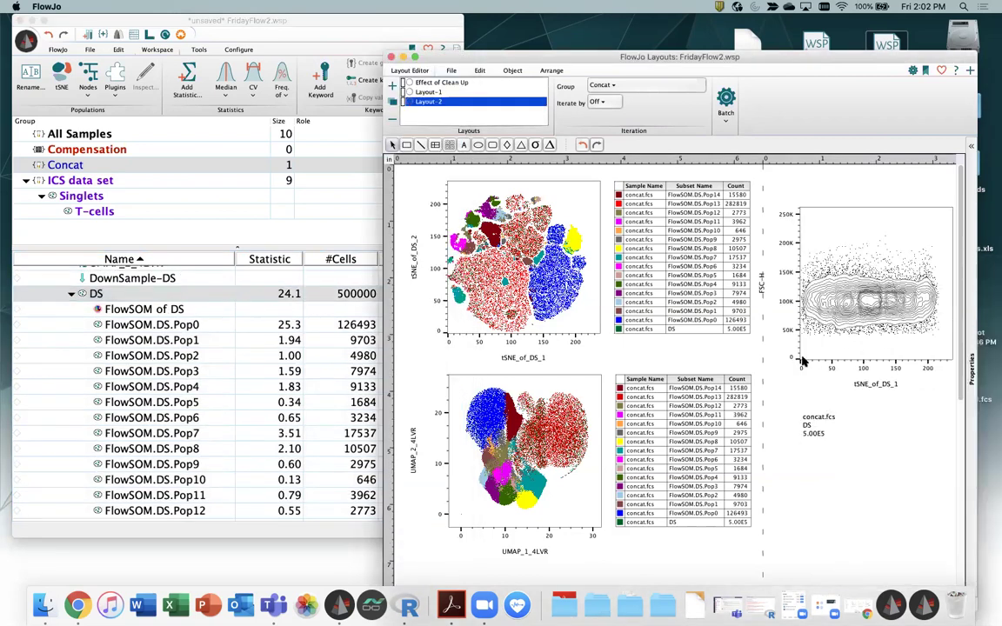
{"action": "left_click", "coordinate": [769, 303]}
{"action": "left_click", "coordinate": [823, 501]}
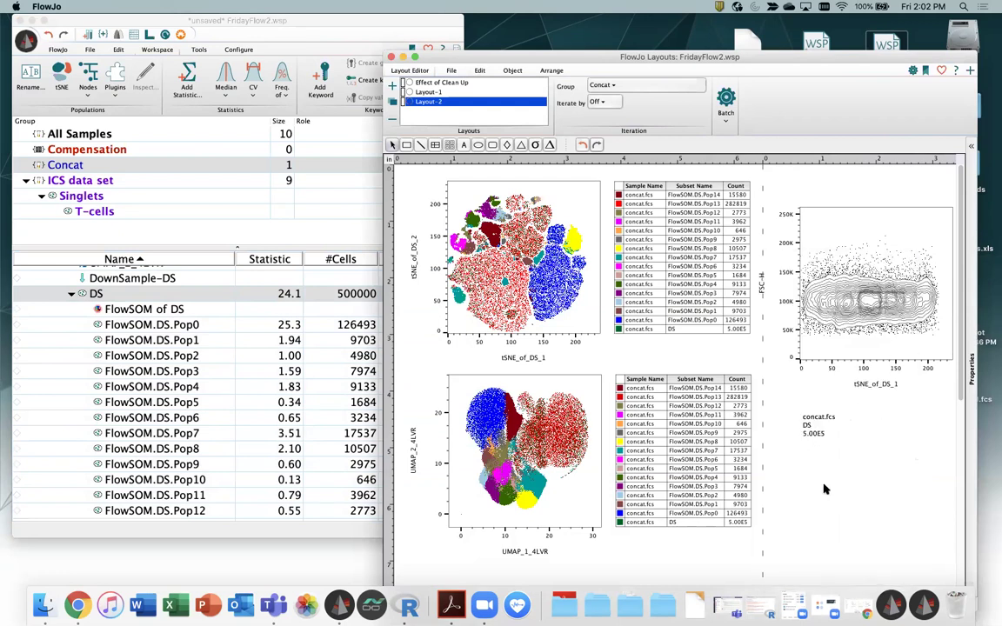
Make a color-mapped multigraph overlay from the new DS tSNE plot for the IL2, CD8, TNF, IFN and CD4 parameters
{"action": "right_click", "coordinate": [873, 321]}
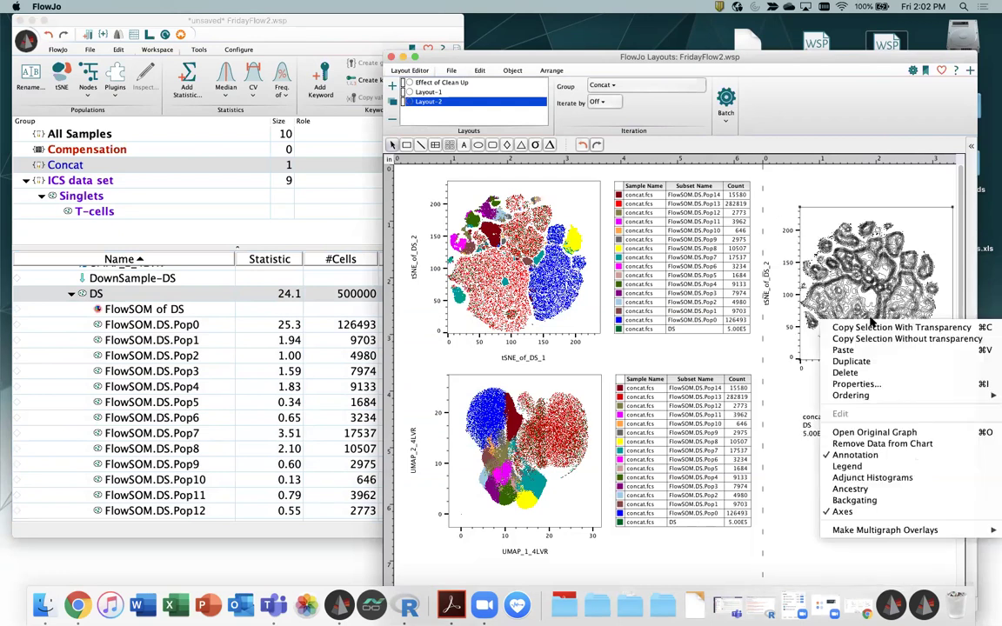
{"action": "mouse_move", "coordinate": [883, 530]}
{"action": "left_click", "coordinate": [791, 565]}
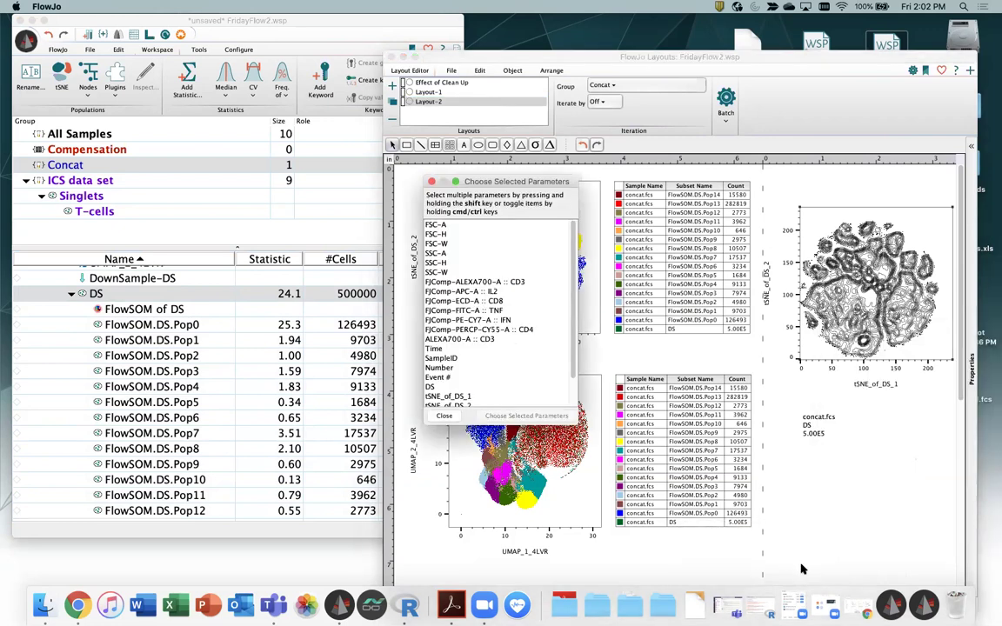
{"action": "left_click", "coordinate": [492, 292]}
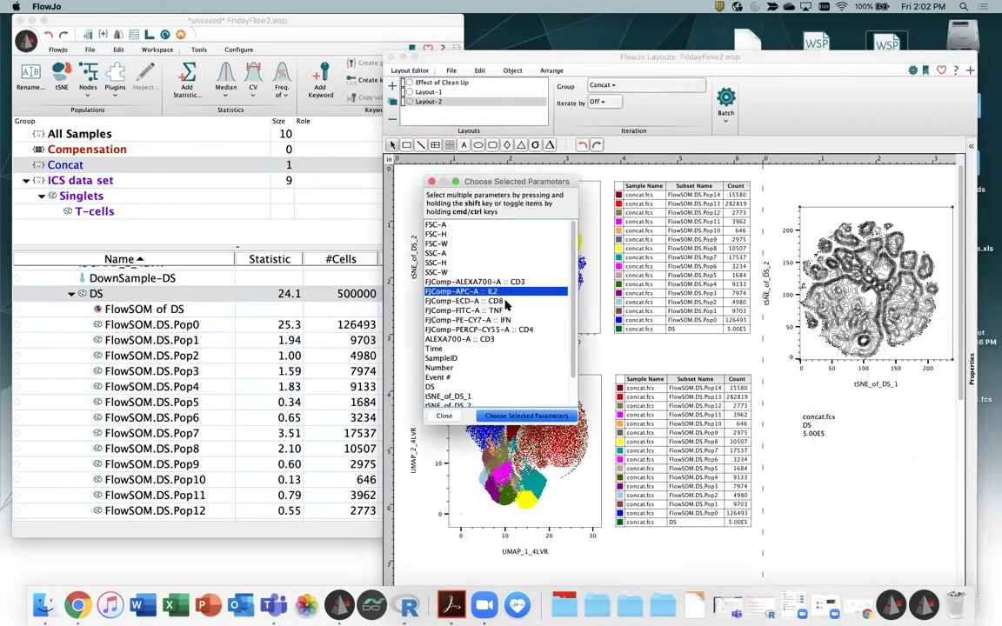
{"action": "left_click", "coordinate": [472, 339], "text": "shift"}
{"action": "key", "text": "Return"}
Move and widen the layout window, and place the multigraph overlay beneath the DS tSNE contour plot
{"action": "left_click_drag", "start_coordinate": [755, 65], "coordinate": [466, 56]}
{"action": "left_click_drag", "start_coordinate": [720, 478], "coordinate": [985, 474]}
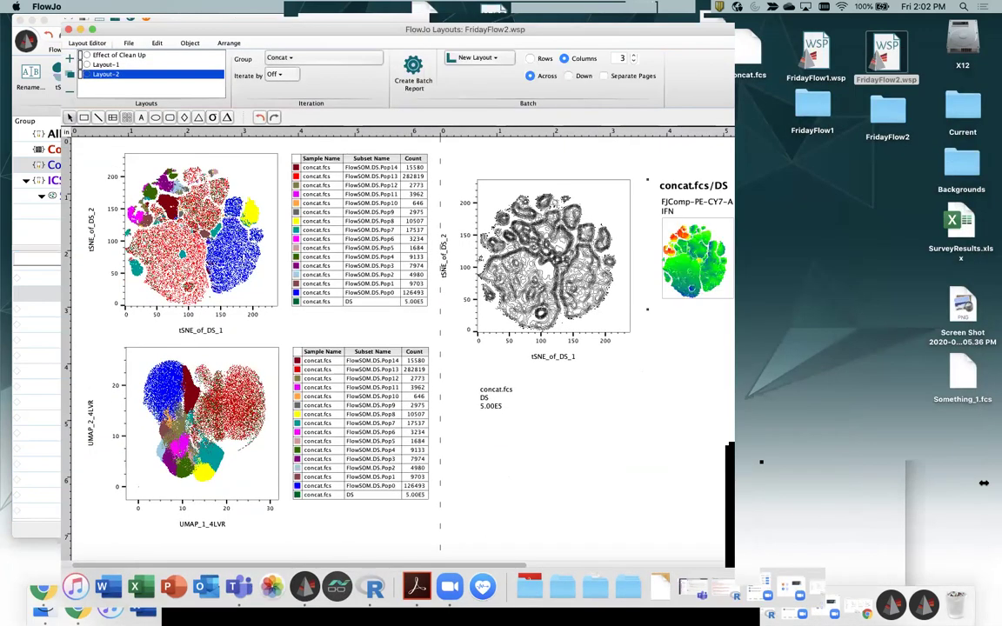
{"action": "left_click", "coordinate": [802, 286]}
{"action": "left_click_drag", "start_coordinate": [802, 286], "coordinate": [593, 514]}
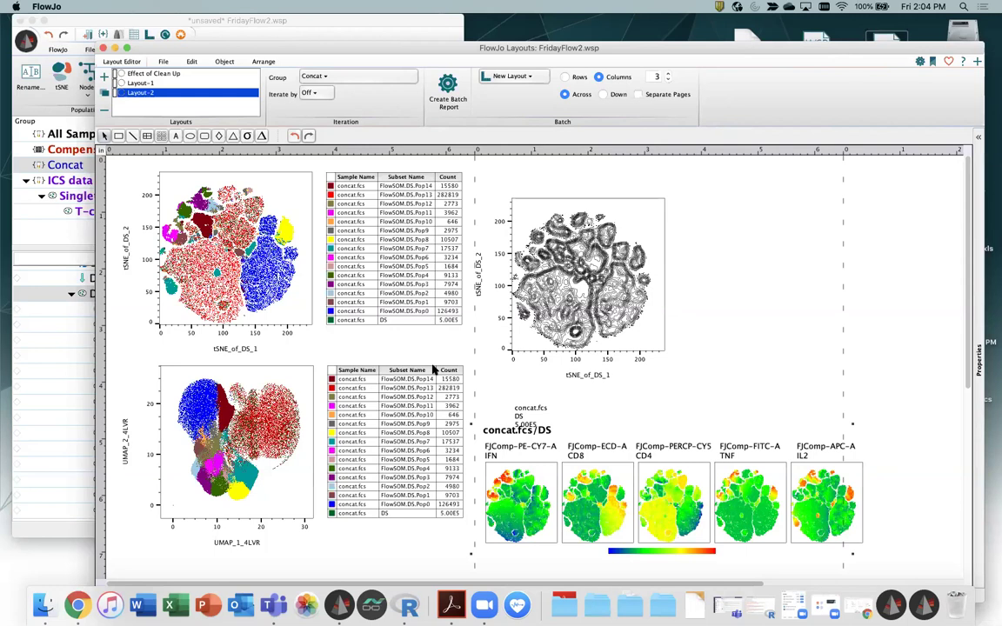
Close the layout window and run PhenoGraph on the DS population with the compensated IL2 through CD4 parameters and K of 30
{"action": "left_click", "coordinate": [102, 49]}
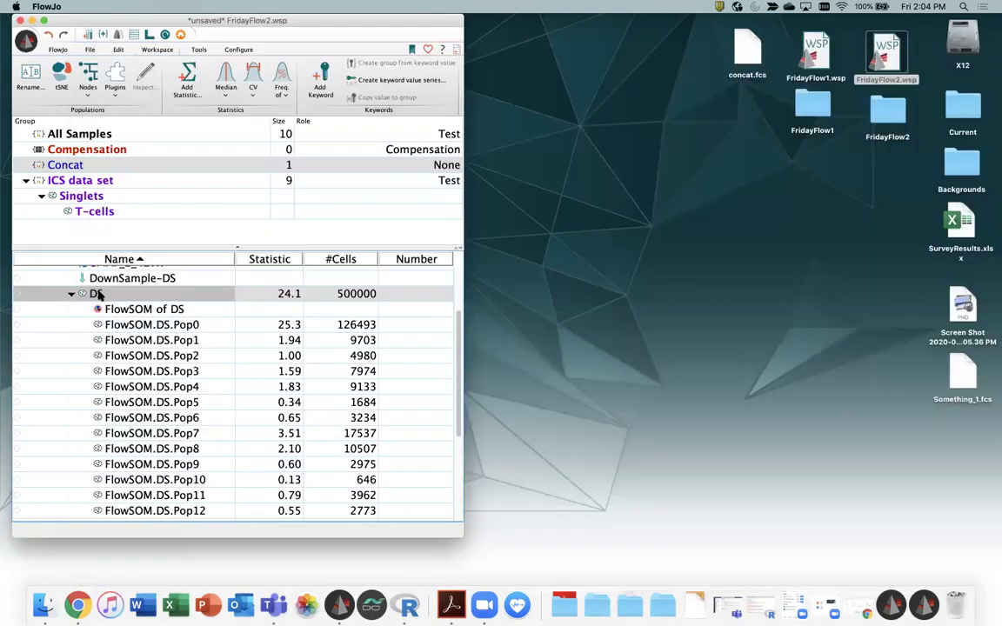
{"action": "left_click", "coordinate": [110, 89]}
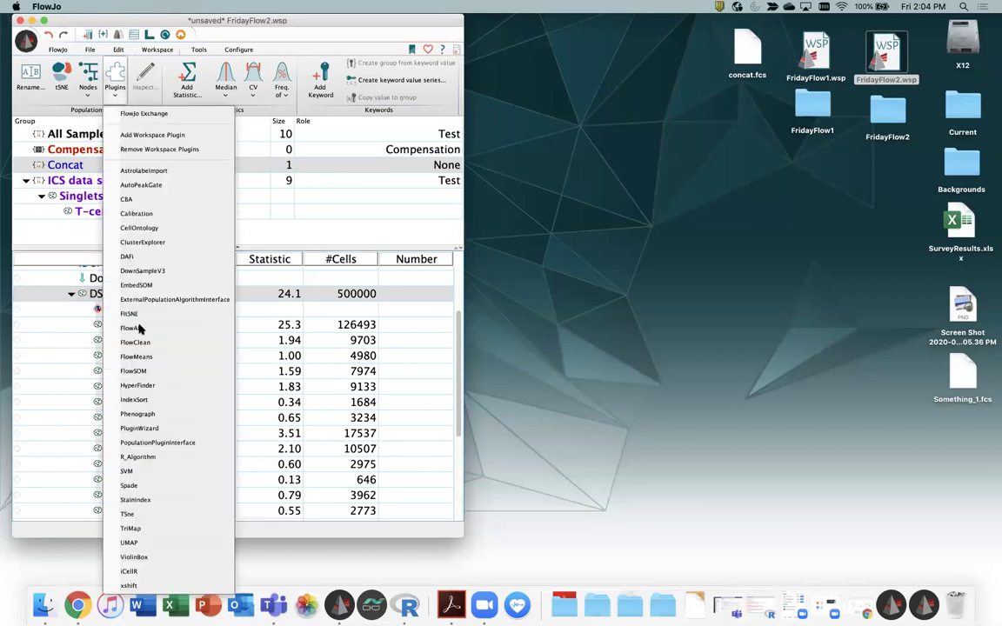
{"action": "left_click", "coordinate": [137, 413]}
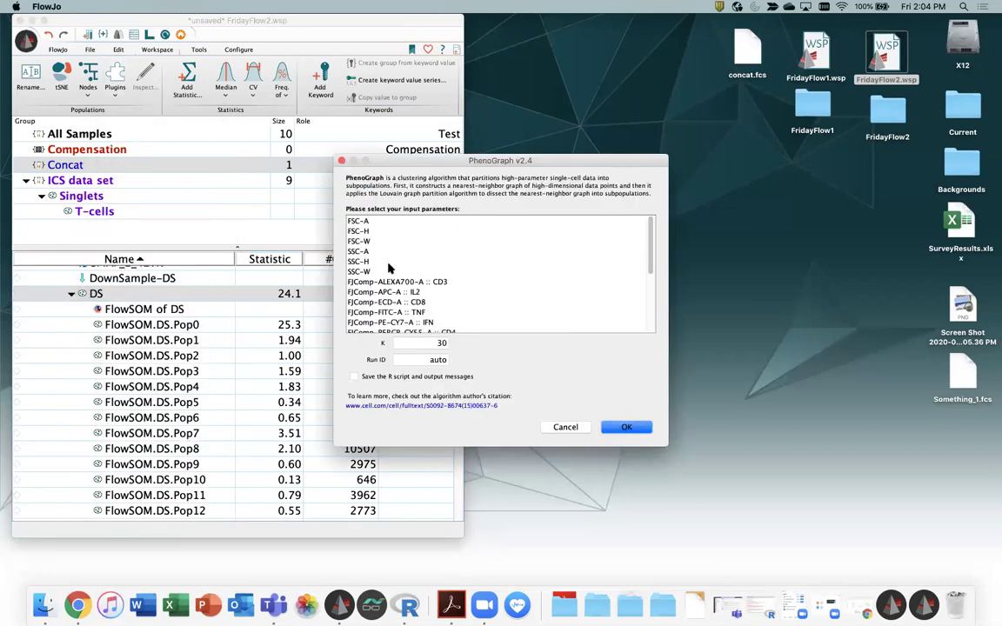
{"action": "scroll", "coordinate": [389, 269], "scroll_direction": "down", "scroll_amount": 3}
{"action": "left_click", "coordinate": [429, 274]}
{"action": "scroll", "coordinate": [438, 283], "scroll_direction": "up", "scroll_amount": 2}
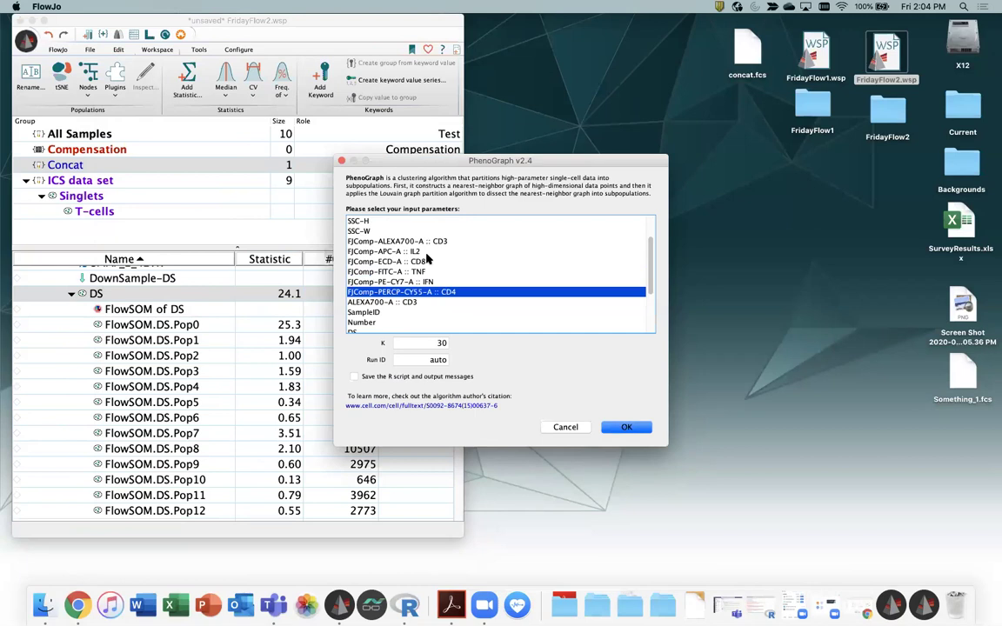
{"action": "left_click", "coordinate": [427, 254], "text": "shift"}
{"action": "left_click", "coordinate": [626, 427]}
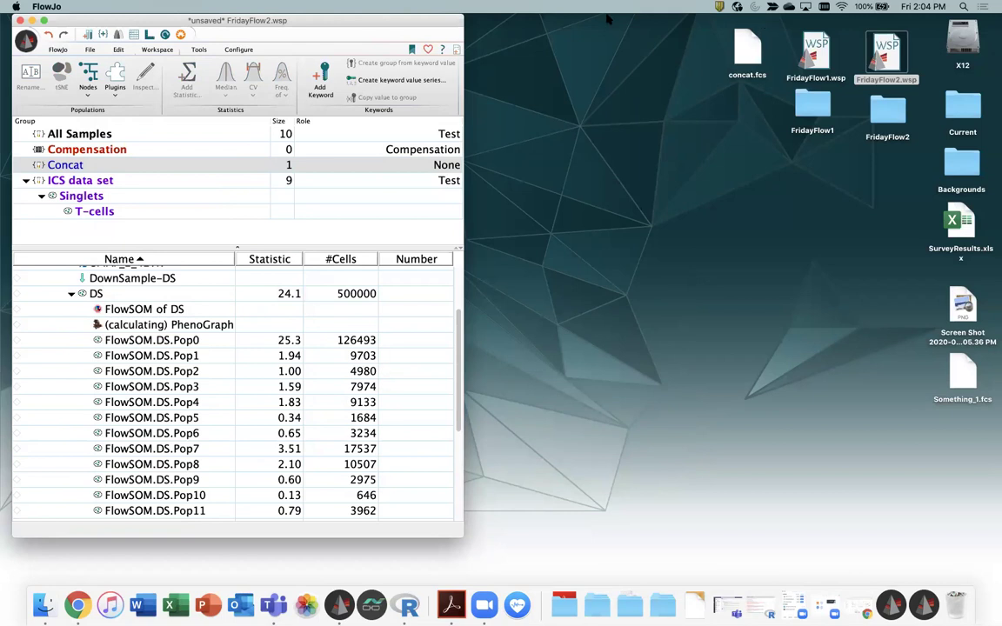
Open the FridayFlow2 output folder in Finder, expand the FlowSOM folder, enlarge the window and widen the Name column for full file names
{"action": "left_click", "coordinate": [889, 111]}
{"action": "double_click", "coordinate": [895, 111]}
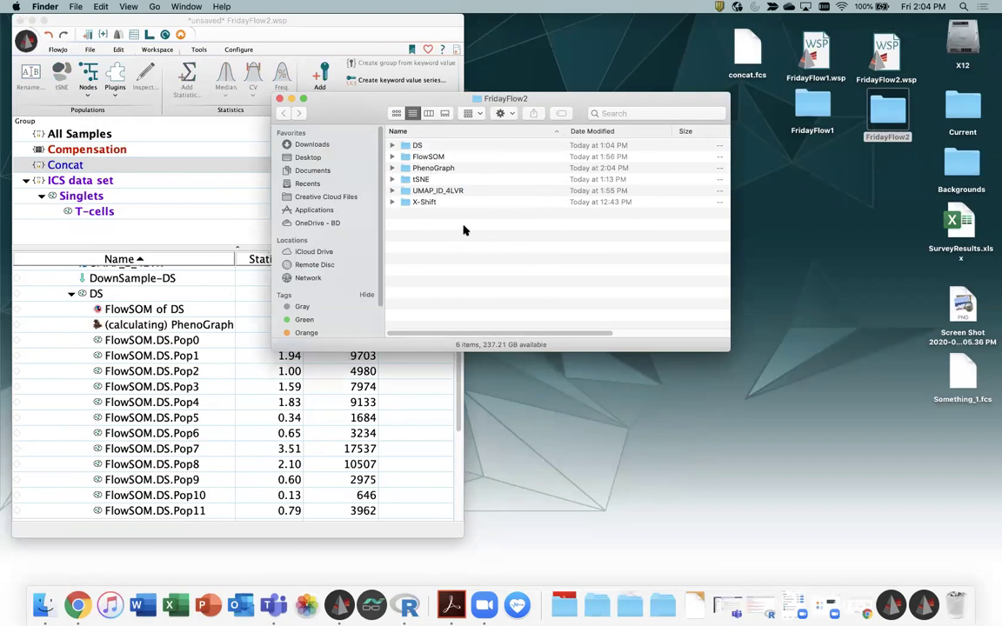
{"action": "left_click", "coordinate": [393, 157]}
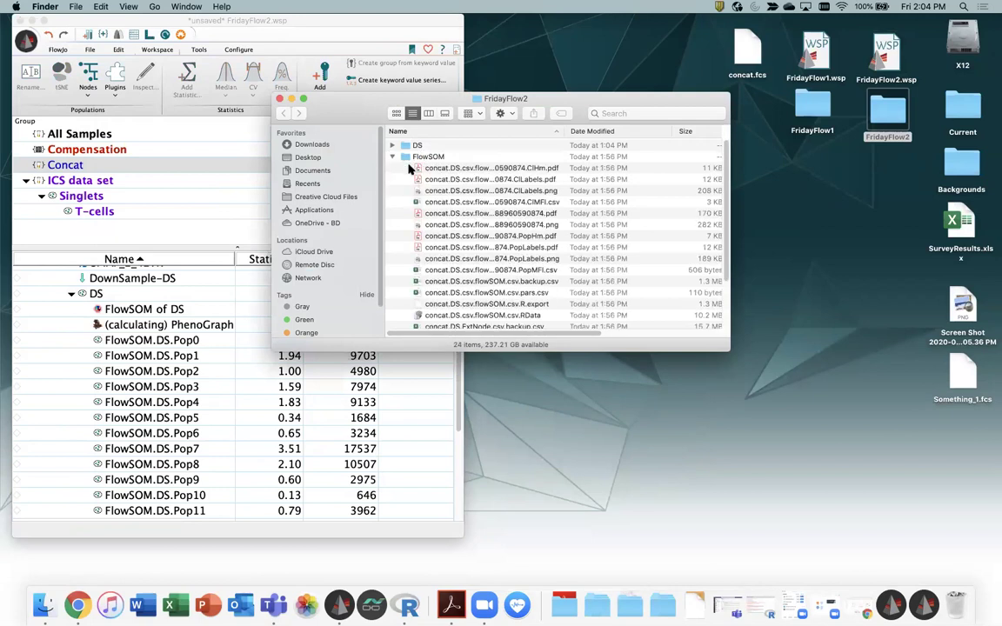
{"action": "left_click_drag", "start_coordinate": [341, 98], "coordinate": [170, 89]}
{"action": "left_click_drag", "start_coordinate": [555, 341], "coordinate": [741, 548]}
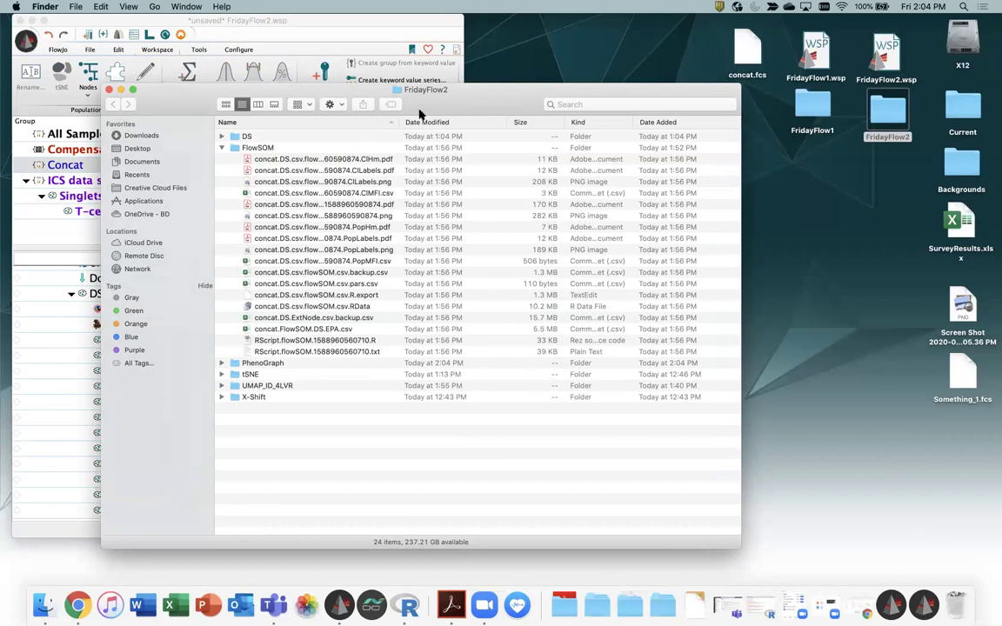
{"action": "left_click_drag", "start_coordinate": [400, 121], "coordinate": [462, 122]}
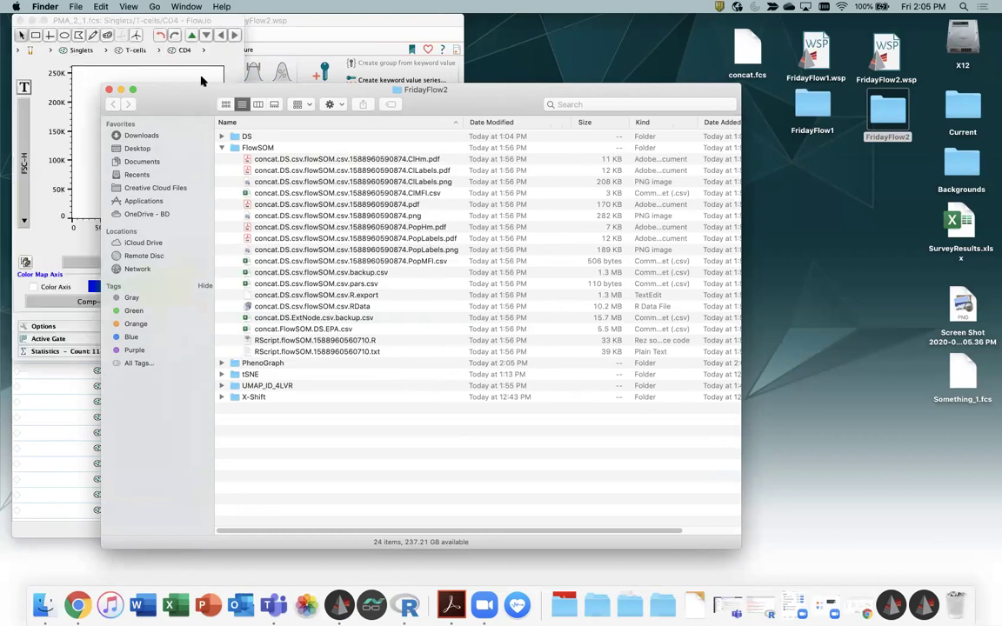
Close the PMA_2_1.fcs CD4 graph window and return to the FridayFlow2 folder
{"action": "left_click", "coordinate": [163, 20]}
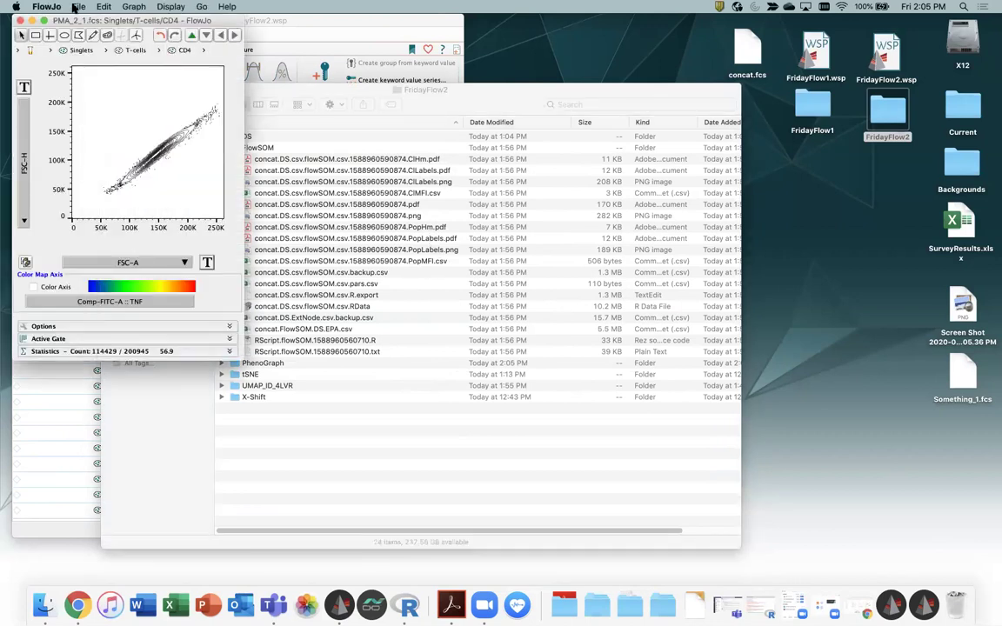
{"action": "left_click", "coordinate": [21, 20]}
{"action": "left_click", "coordinate": [542, 435]}
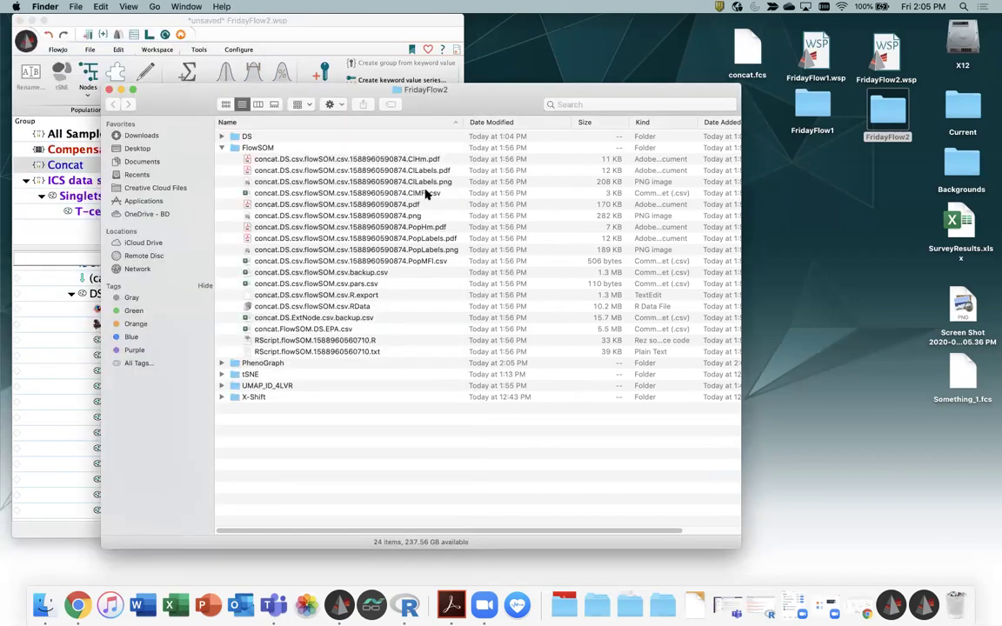
Open the FlowSOM population heatmap concat.DS.csv.flowSOM.csv.1588960590874.PopHm.pdf in Acrobat and set it beside the workspace's FlowSOM populations for comparison
{"action": "double_click", "coordinate": [414, 227]}
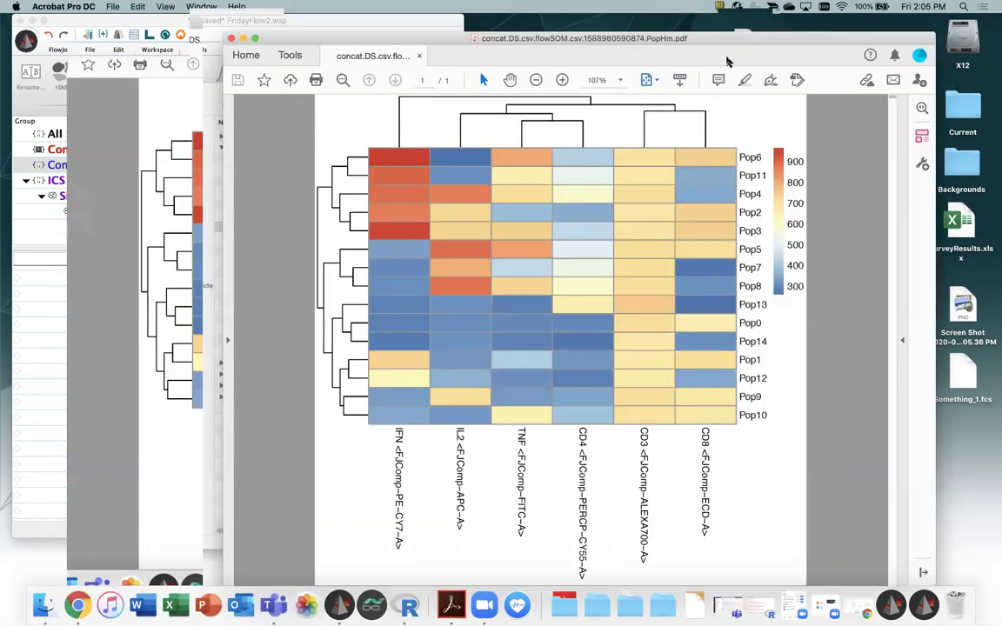
{"action": "left_click_drag", "start_coordinate": [702, 40], "coordinate": [519, 64]}
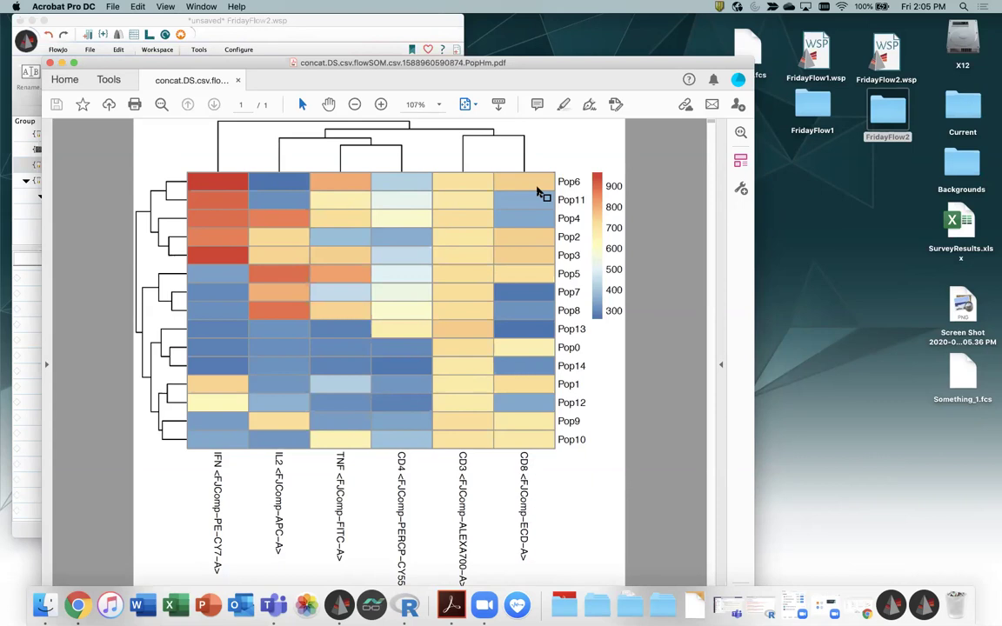
{"action": "left_click_drag", "start_coordinate": [119, 63], "coordinate": [474, 78]}
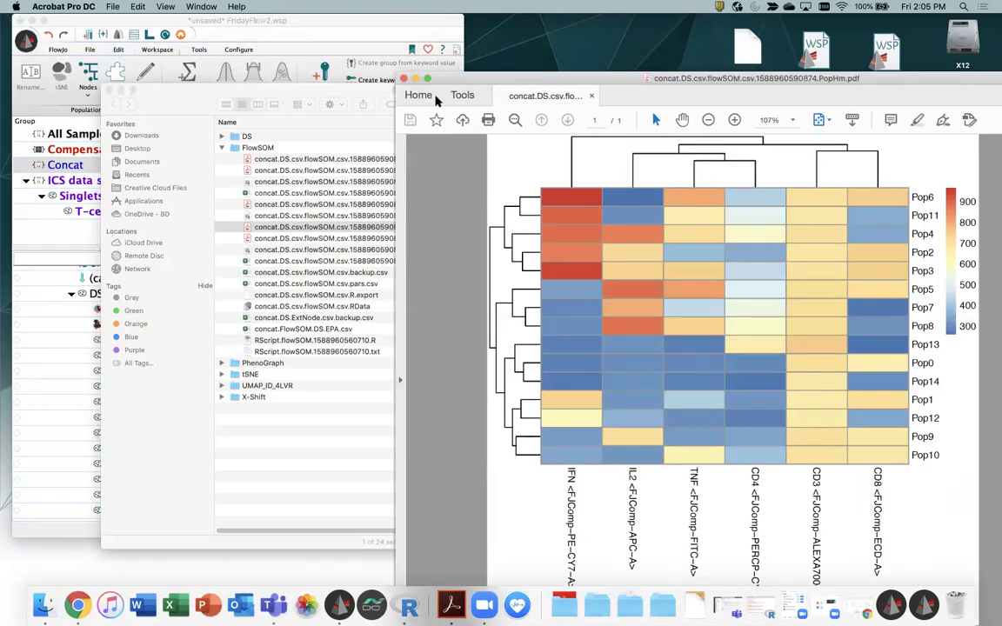
{"action": "left_click", "coordinate": [110, 90]}
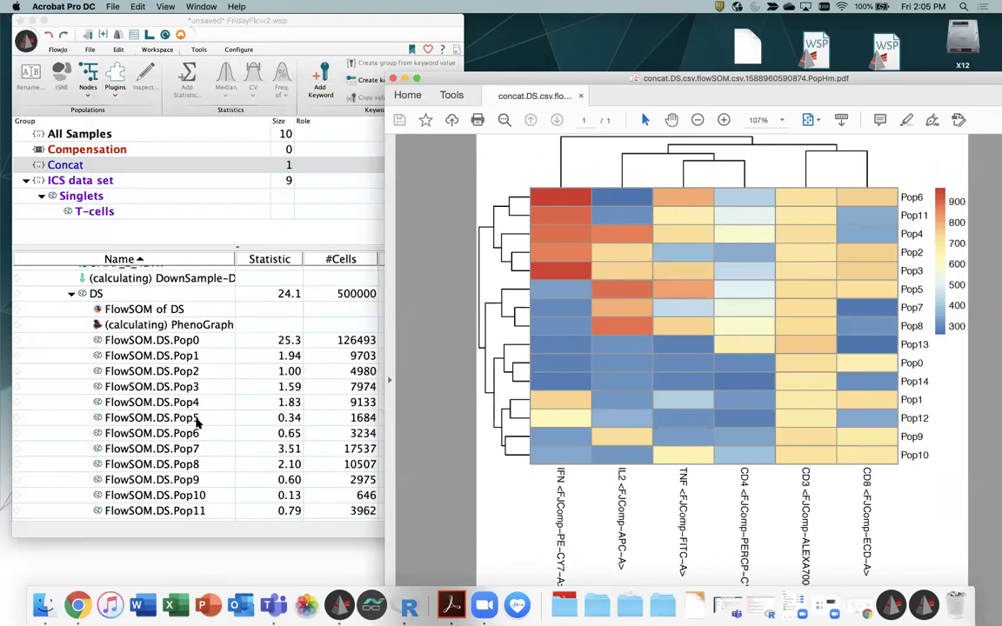
{"action": "scroll", "coordinate": [196, 418], "scroll_direction": "down", "scroll_amount": 3}
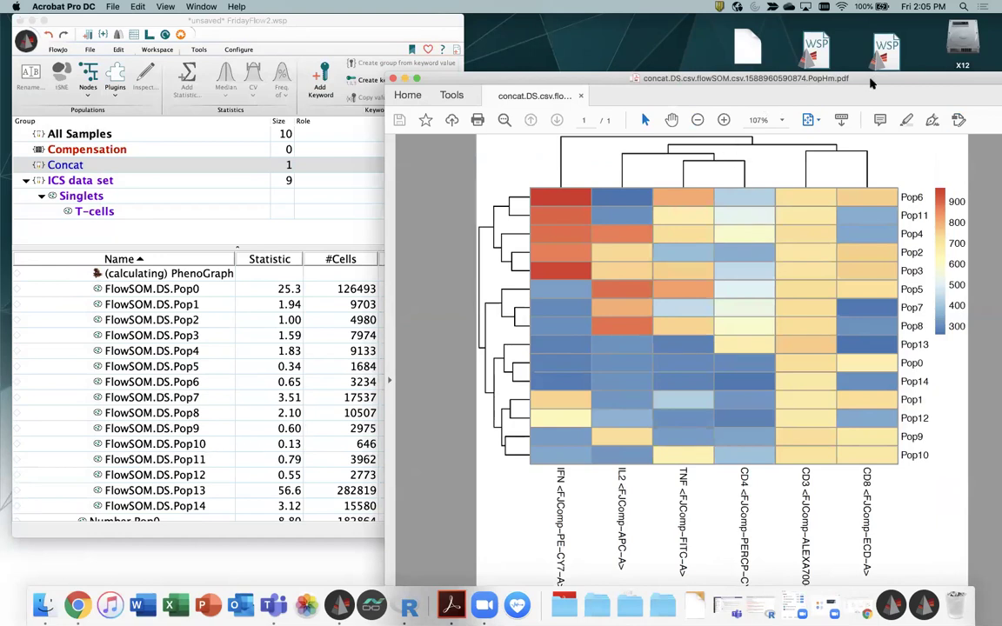
Compare Pop12's marker profile in the heatmap with the frequency and cell count of FlowSOM.DS.Pop12 in the workspace
{"action": "left_click_drag", "start_coordinate": [871, 83], "coordinate": [526, 84]}
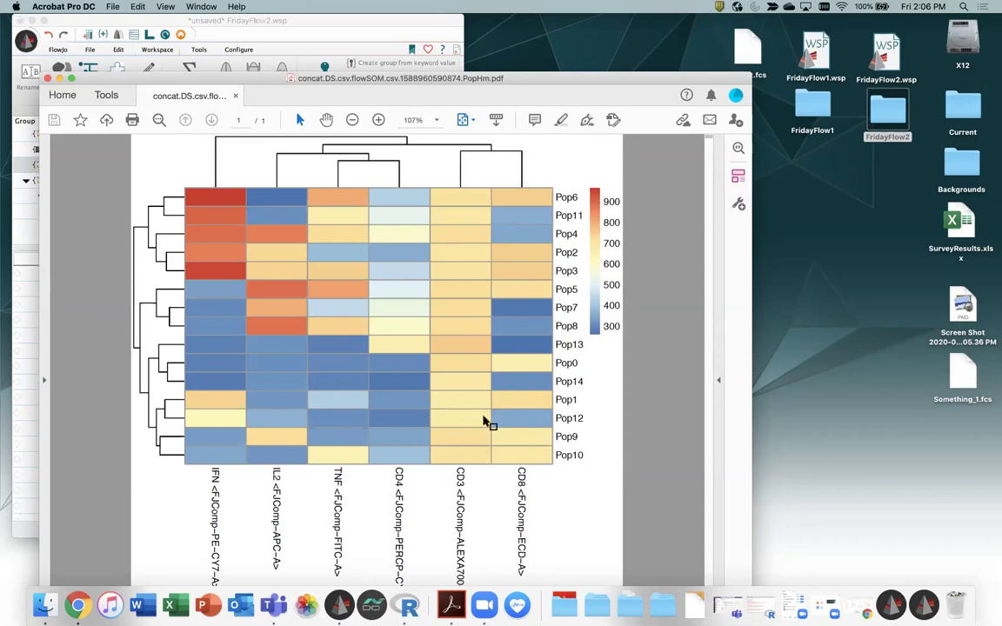
{"action": "left_click_drag", "start_coordinate": [230, 78], "coordinate": [464, 77]}
{"action": "left_click", "coordinate": [199, 477]}
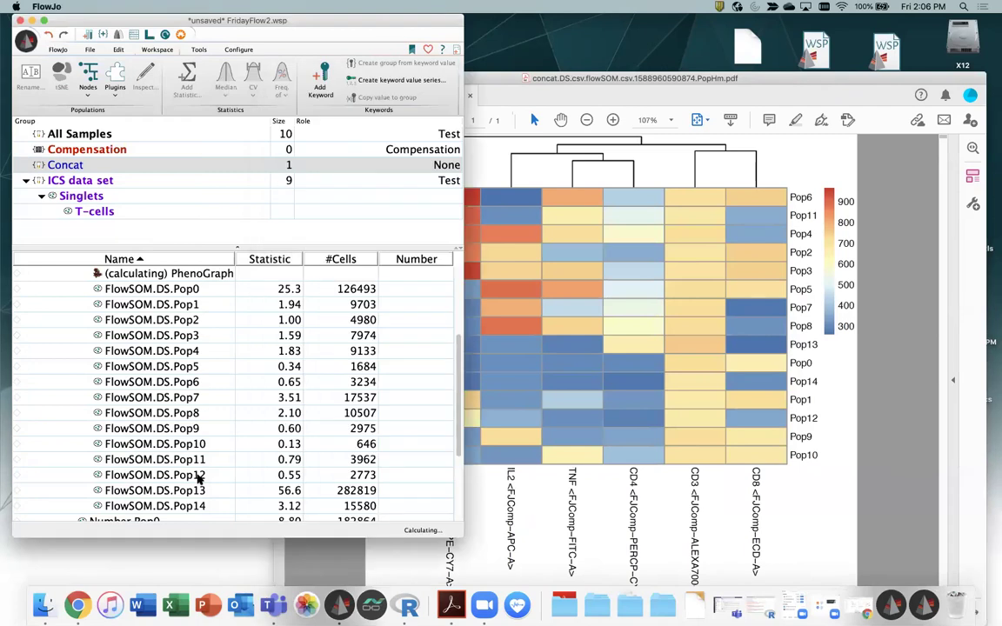
{"action": "left_click", "coordinate": [291, 477]}
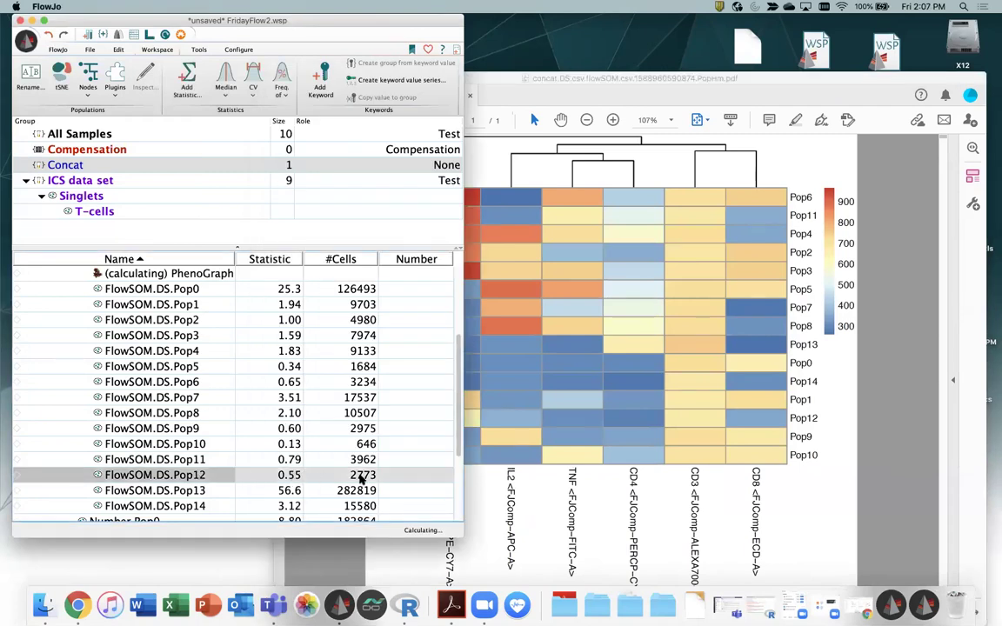
{"action": "left_click", "coordinate": [801, 81]}
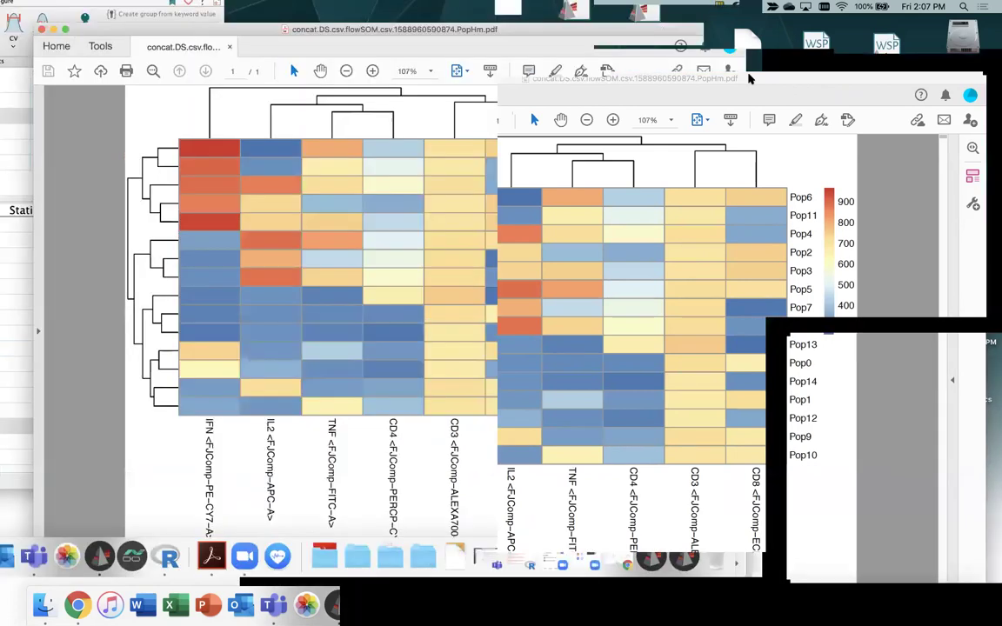
{"action": "left_click_drag", "start_coordinate": [749, 78], "coordinate": [609, 85]}
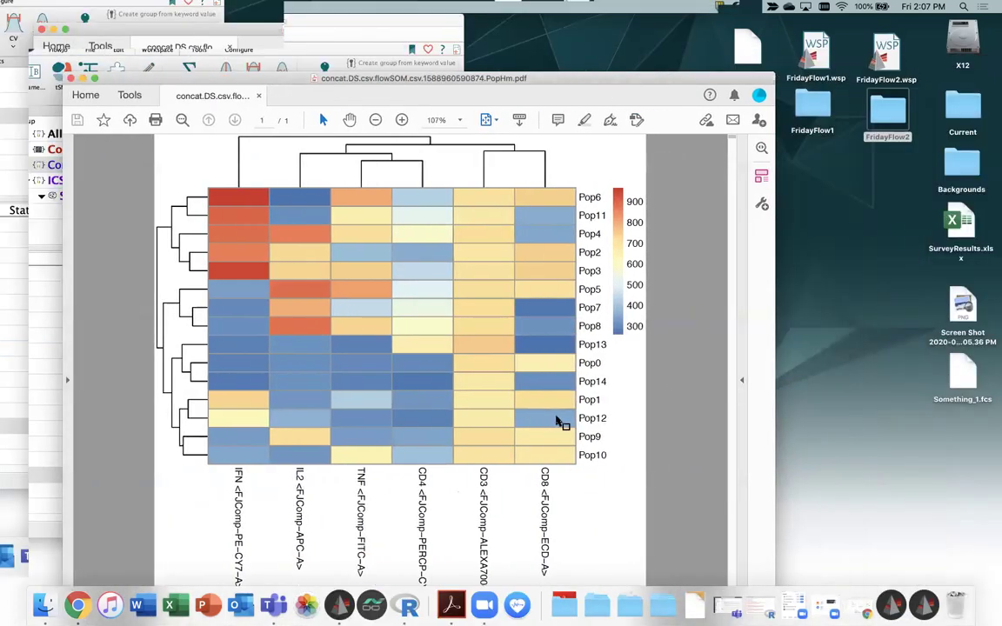
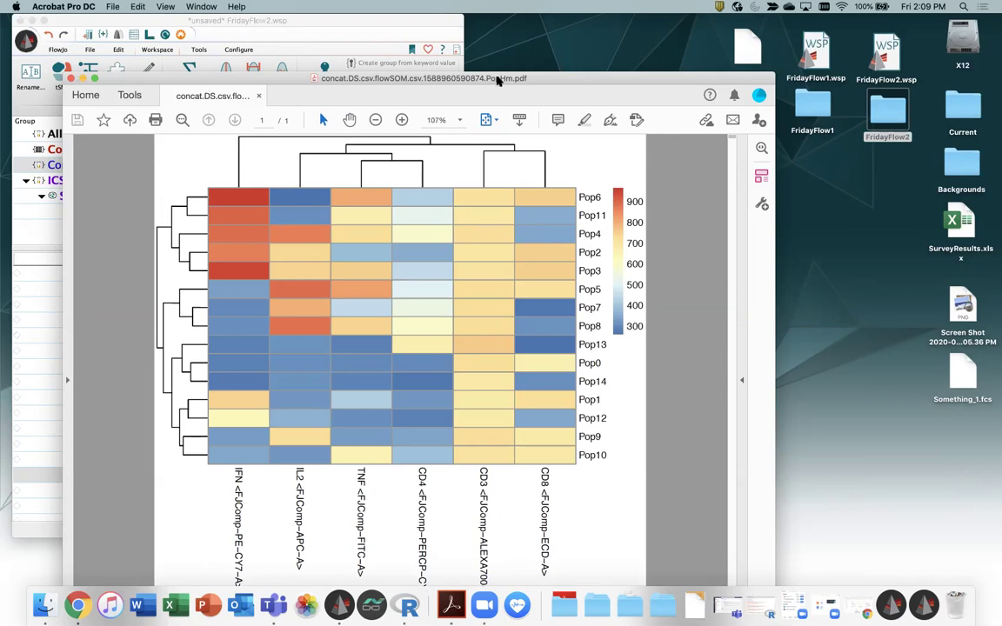
Review the tSNE settings for FlowSOM.DS.Pop12, including the learning configuration, and close the dialog without running it
{"action": "left_click_drag", "start_coordinate": [104, 78], "coordinate": [322, 98]}
{"action": "left_click", "coordinate": [61, 77]}
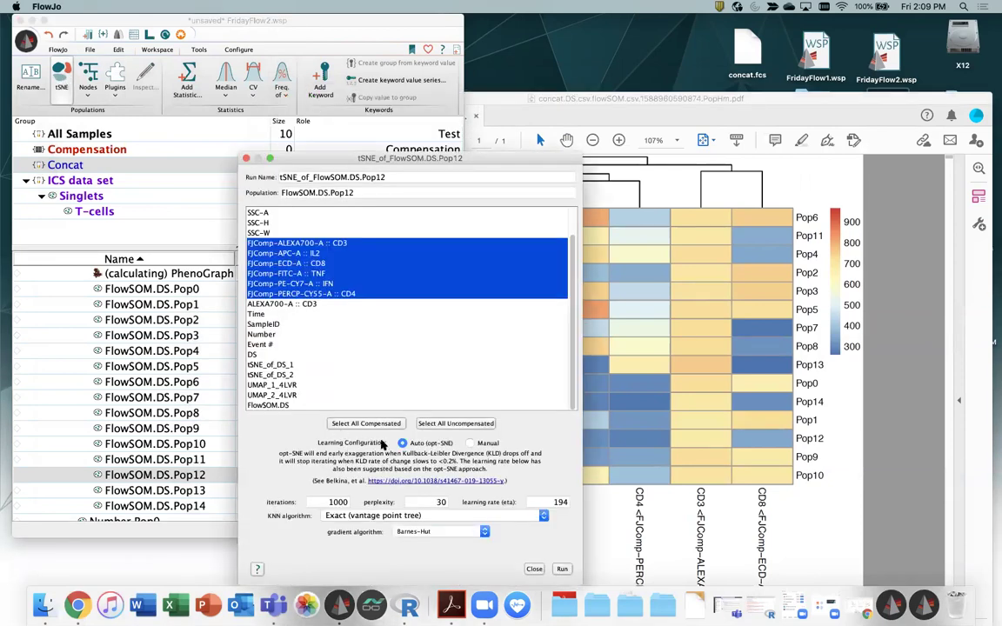
{"action": "mouse_move", "coordinate": [383, 446]}
{"action": "left_click", "coordinate": [245, 159]}
Close the population heatmap and open the FlowSOM cluster heatmap concat.DS.csv.flowSOM.csv.1588960590874.ClHm.pdf from the FridayFlow2 folder
{"action": "left_click_drag", "start_coordinate": [668, 94], "coordinate": [527, 43]}
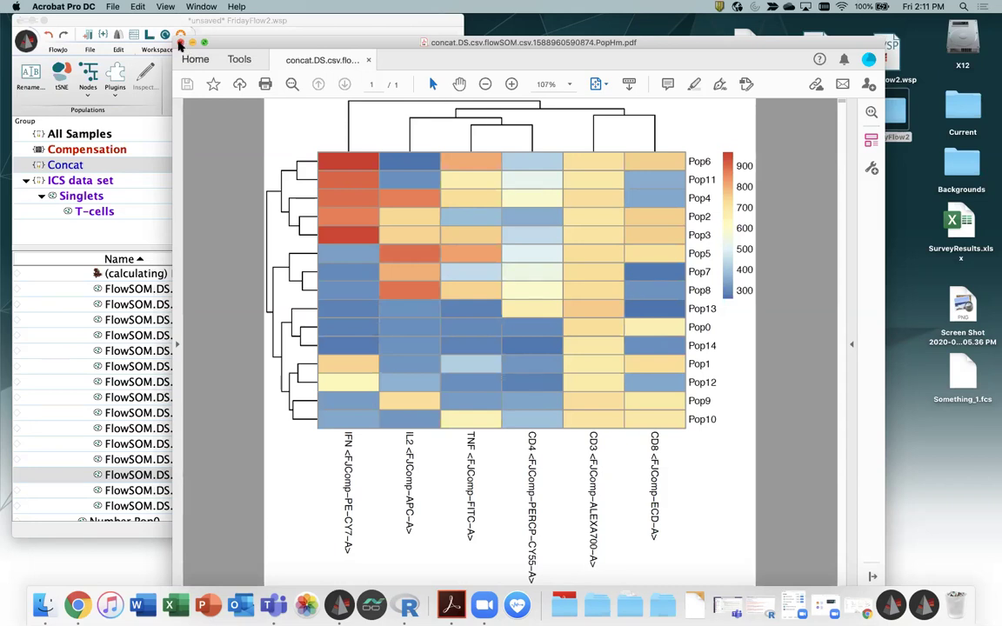
{"action": "left_click", "coordinate": [180, 42]}
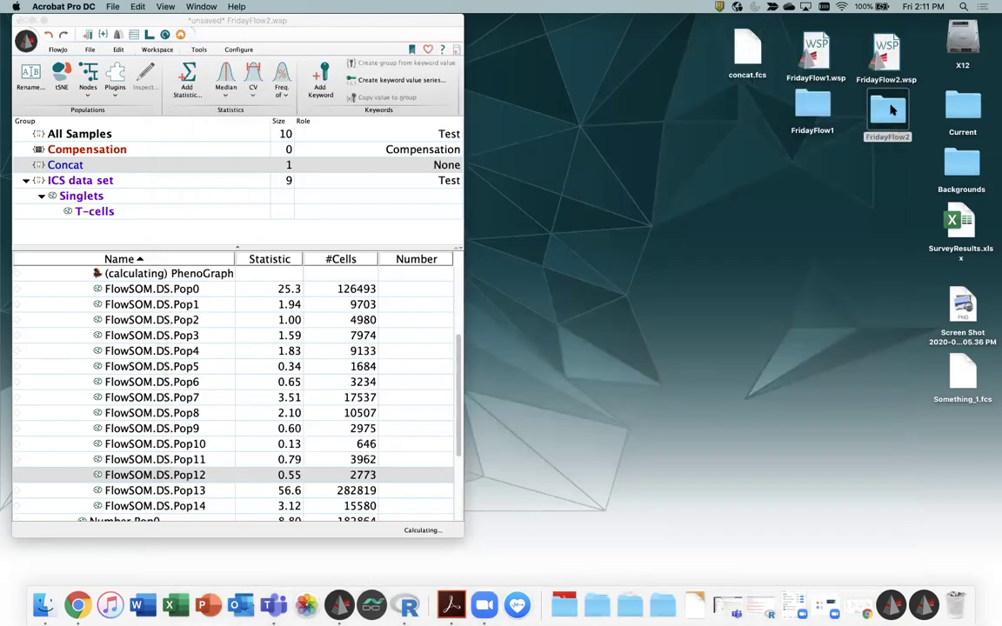
{"action": "left_click", "coordinate": [888, 109]}
{"action": "double_click", "coordinate": [888, 109]}
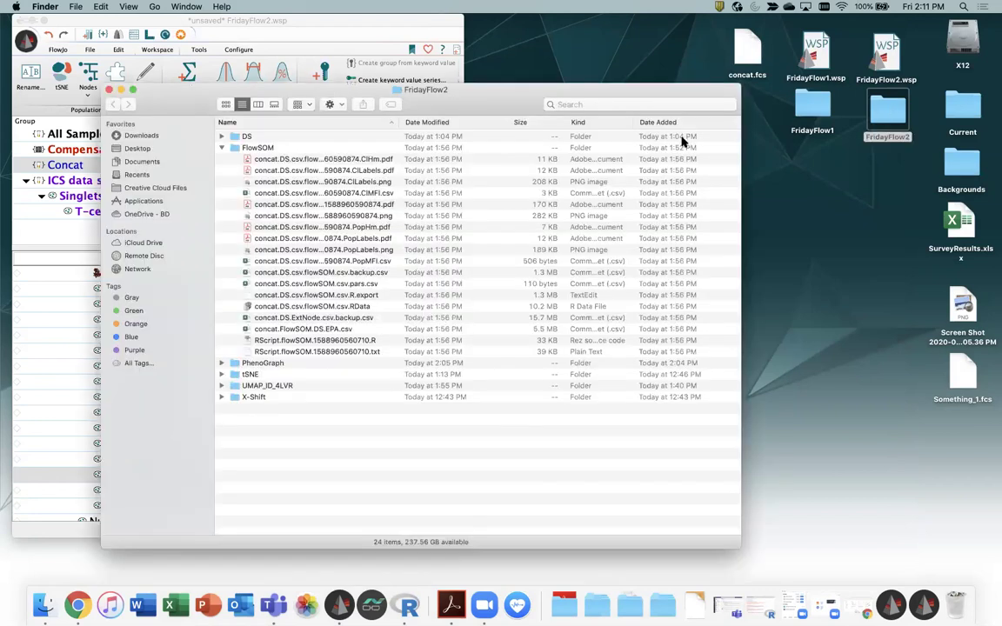
{"action": "double_click", "coordinate": [371, 160]}
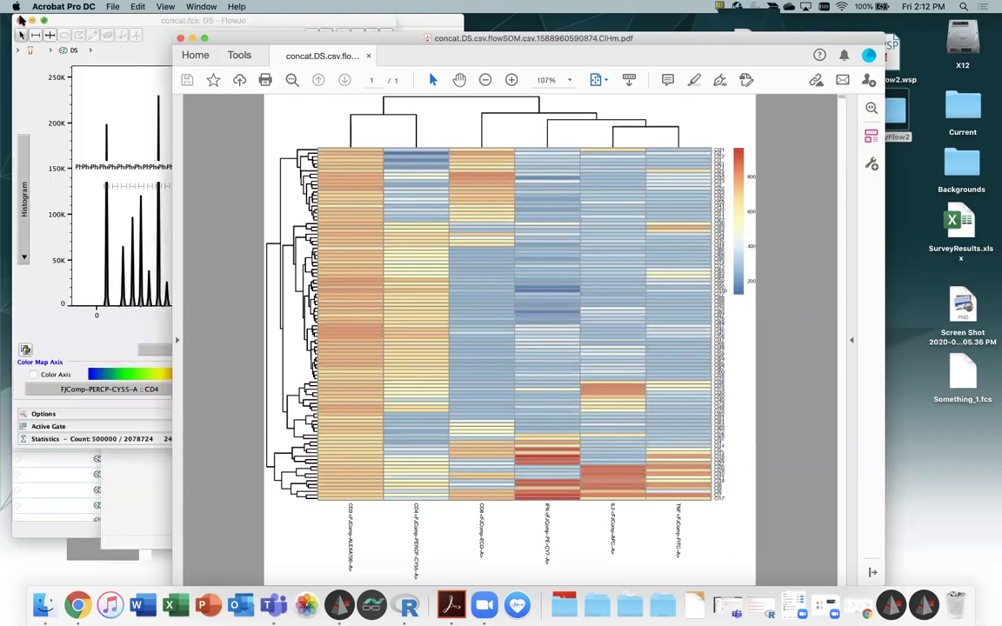
Close the DS histogram and cluster heatmap, and view the FlowSOM tree in concat.DS.csv.flowSOM.csv.1588960590874.PopLabels.pdf
{"action": "left_click", "coordinate": [20, 19]}
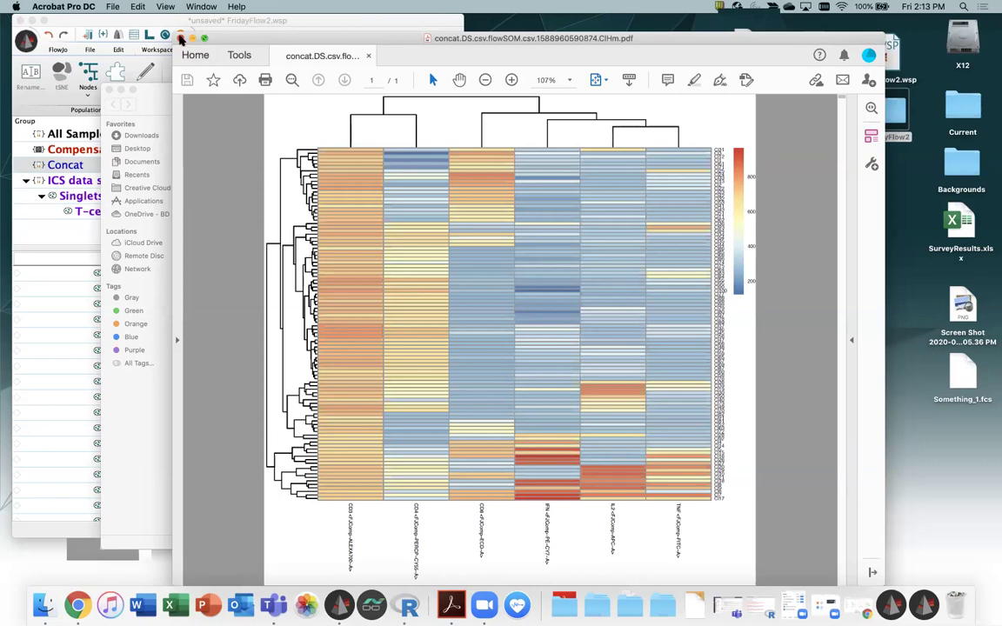
{"action": "left_click", "coordinate": [180, 38]}
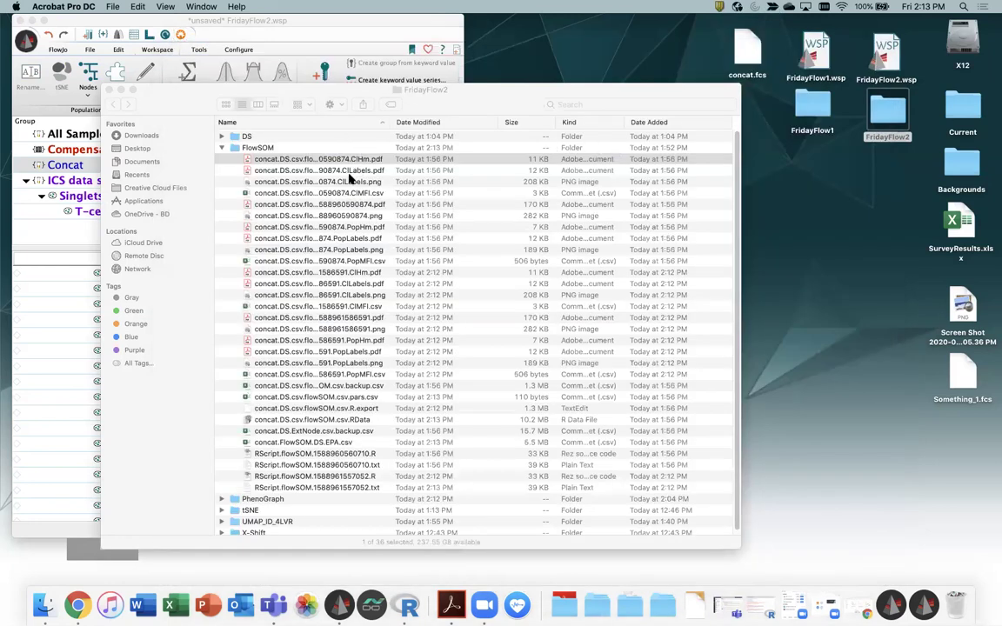
{"action": "left_click", "coordinate": [407, 116]}
{"action": "left_click_drag", "start_coordinate": [391, 122], "coordinate": [488, 123]}
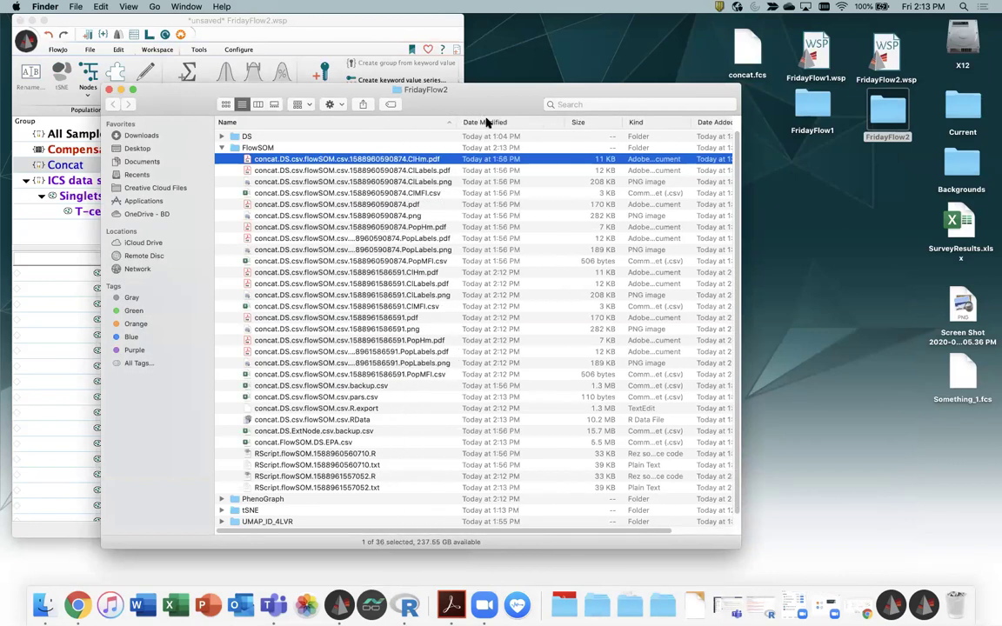
{"action": "double_click", "coordinate": [423, 238]}
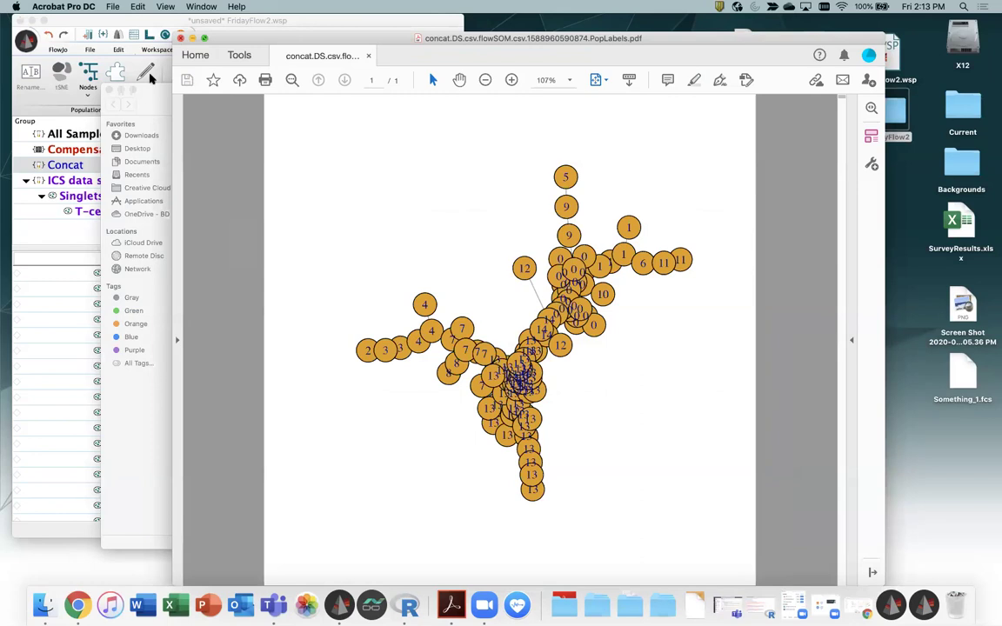
{"action": "key", "text": "super+w"}
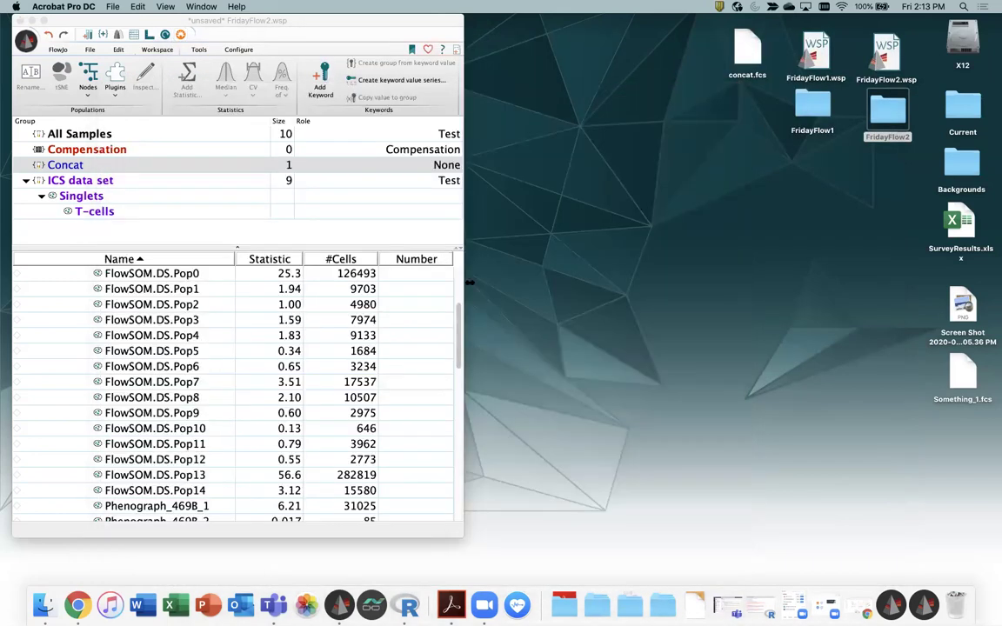
Open FlowJo's layout editor, add a new layout, and place the FlowSOM of DS tree in it
{"action": "left_click", "coordinate": [126, 431]}
{"action": "scroll", "coordinate": [126, 431], "scroll_direction": "up", "scroll_amount": 5}
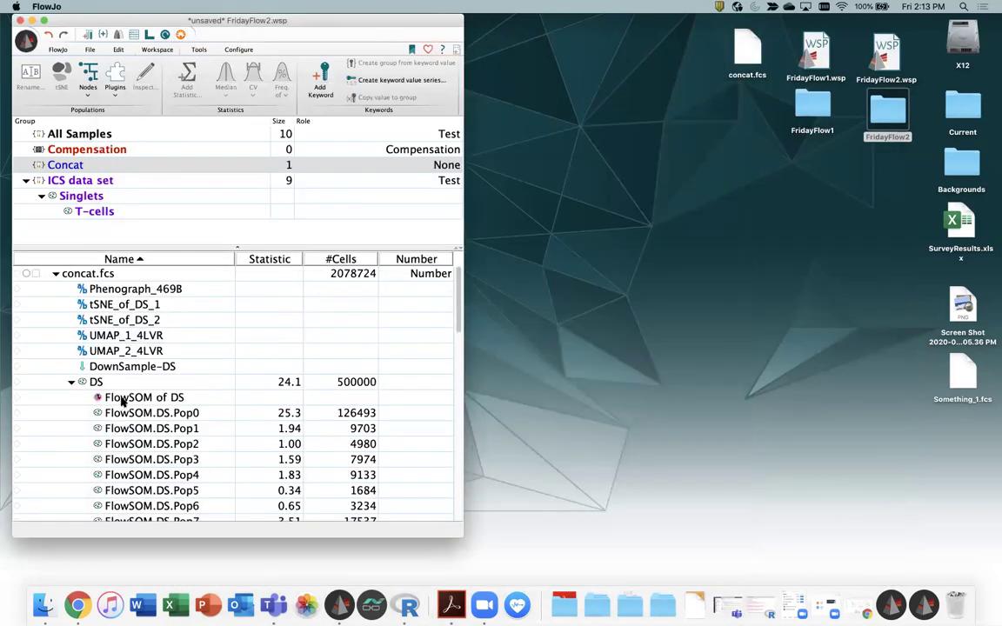
{"action": "left_click", "coordinate": [120, 400]}
{"action": "left_click", "coordinate": [149, 35]}
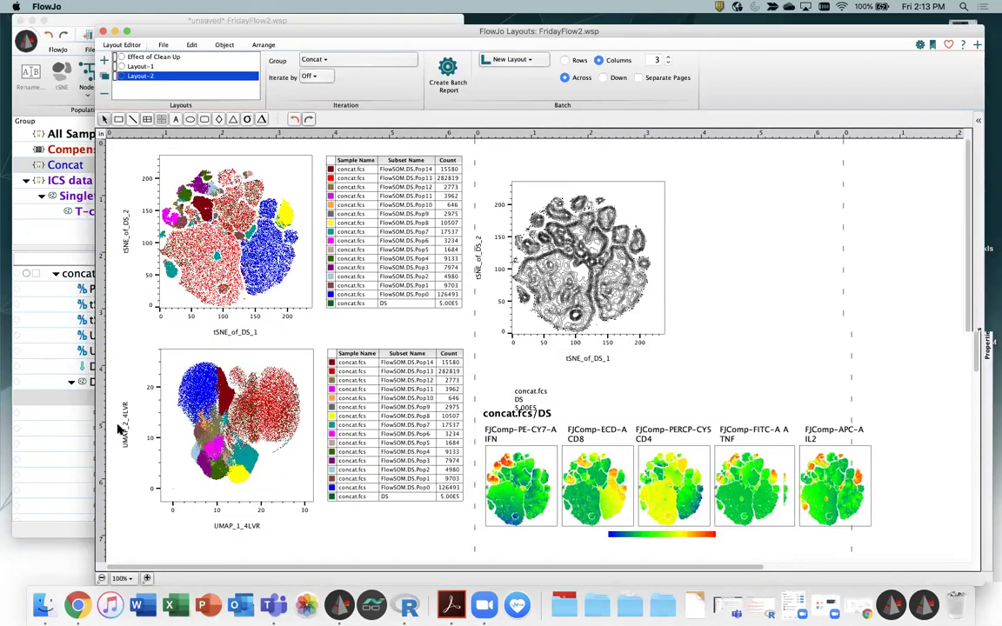
{"action": "left_click_drag", "start_coordinate": [270, 24], "coordinate": [448, 17]}
{"action": "left_click", "coordinate": [283, 53]}
{"action": "left_click_drag", "start_coordinate": [116, 397], "coordinate": [526, 304]}
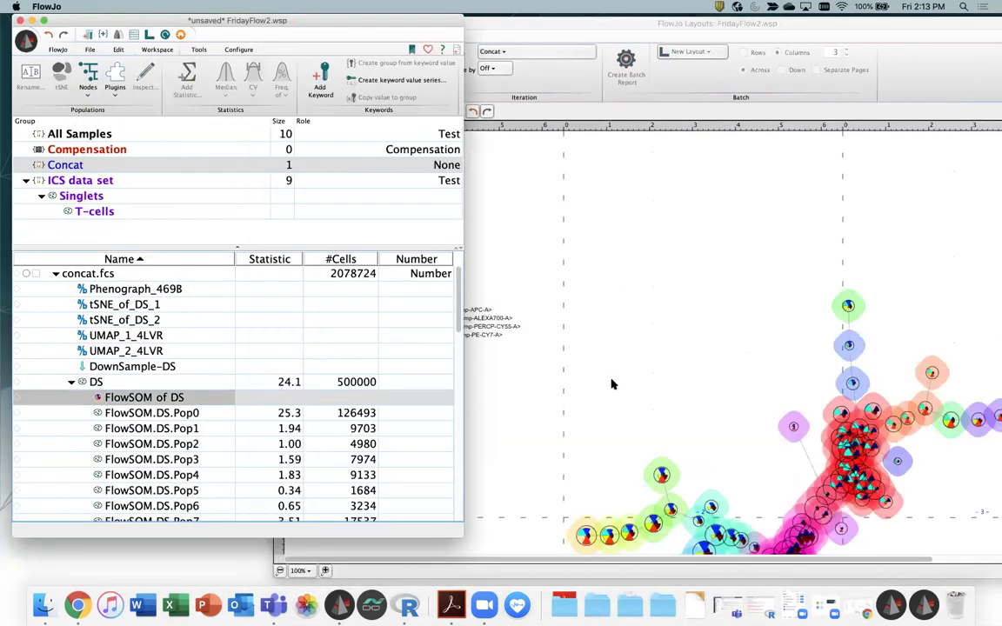
Bring the layout window with the FlowSOM tree forward and examine the whole tree and its background colour legend
{"action": "left_click", "coordinate": [609, 374]}
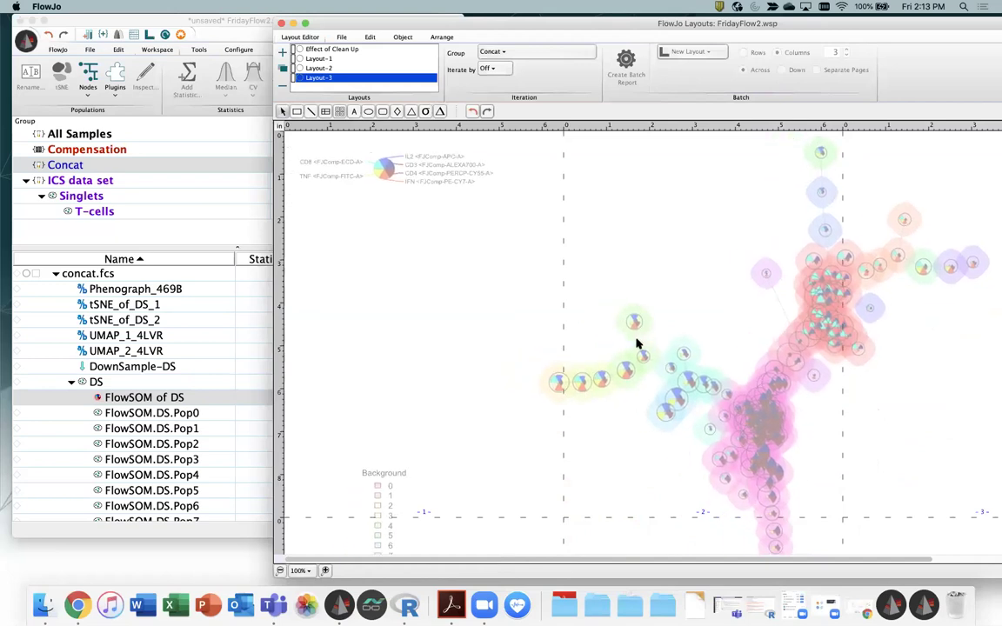
{"action": "left_click_drag", "start_coordinate": [641, 44], "coordinate": [561, 45]}
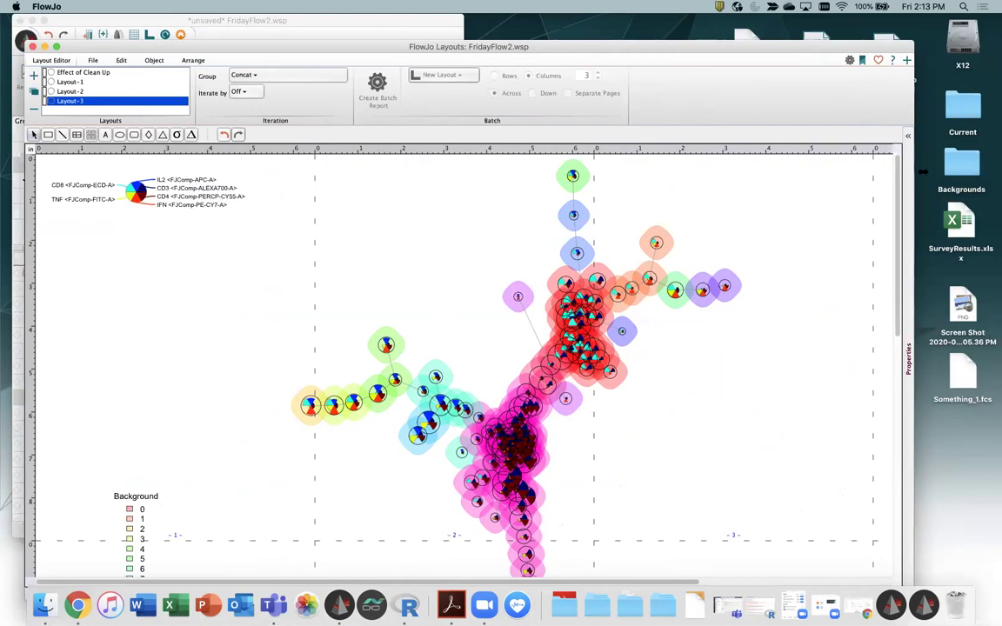
{"action": "left_click_drag", "start_coordinate": [900, 185], "coordinate": [899, 248]}
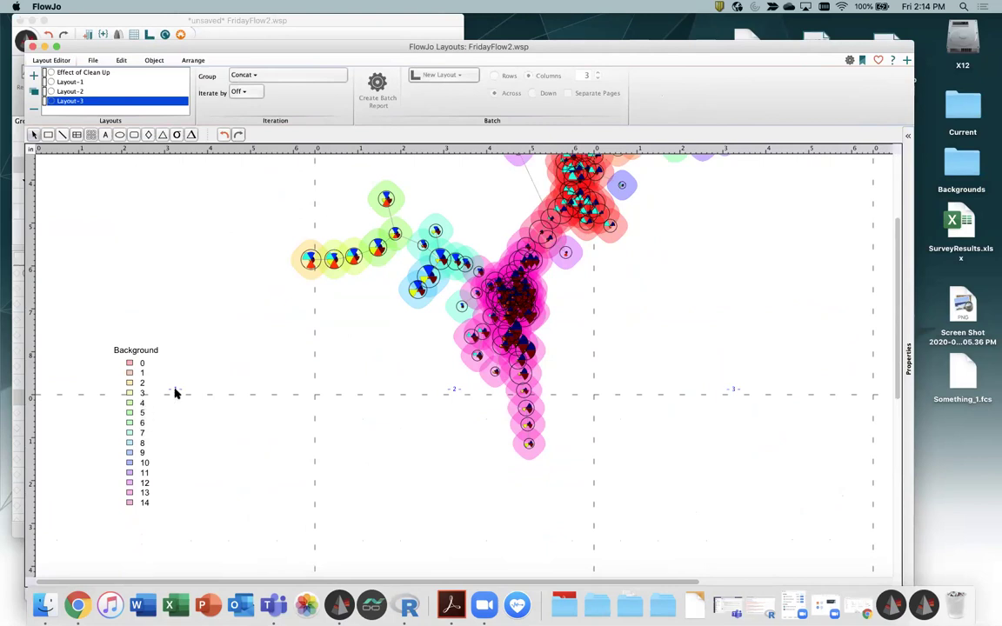
{"action": "left_click_drag", "start_coordinate": [898, 248], "coordinate": [888, 145]}
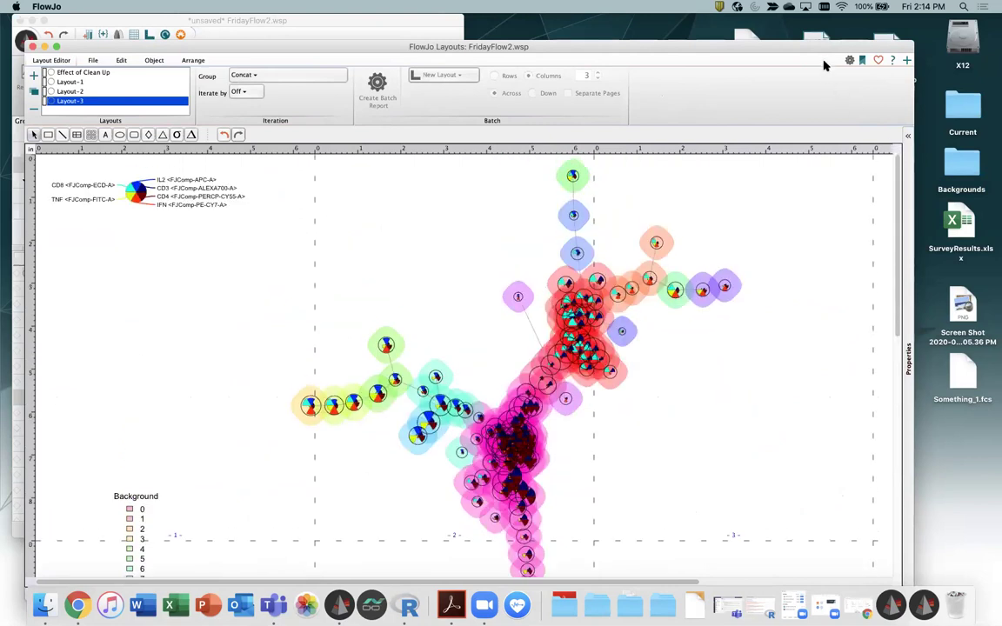
View the population-labelled tree in concat.DS.csv.flowSOM.csv.1588960590874.PopLabels.png from the FridayFlow2 folder, and close it
{"action": "left_click_drag", "start_coordinate": [718, 46], "coordinate": [524, 128]}
{"action": "double_click", "coordinate": [889, 109]}
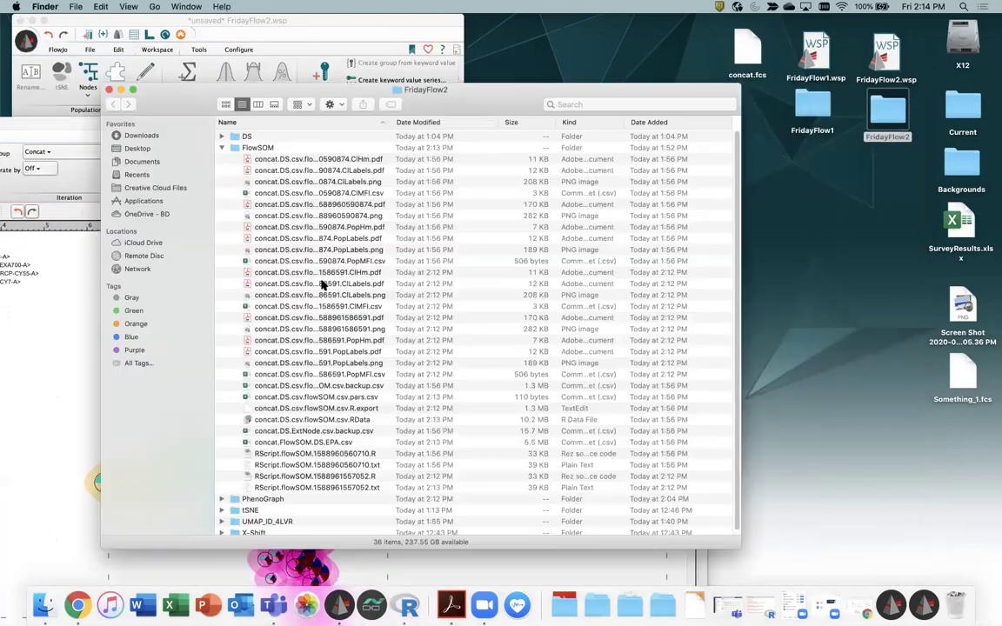
{"action": "left_click", "coordinate": [353, 251]}
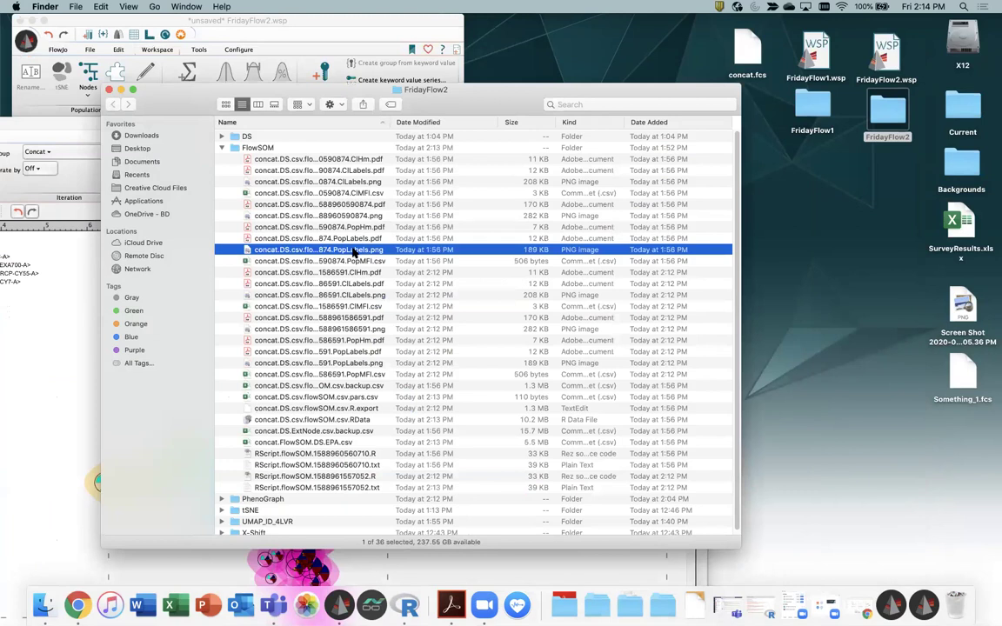
{"action": "double_click", "coordinate": [351, 250]}
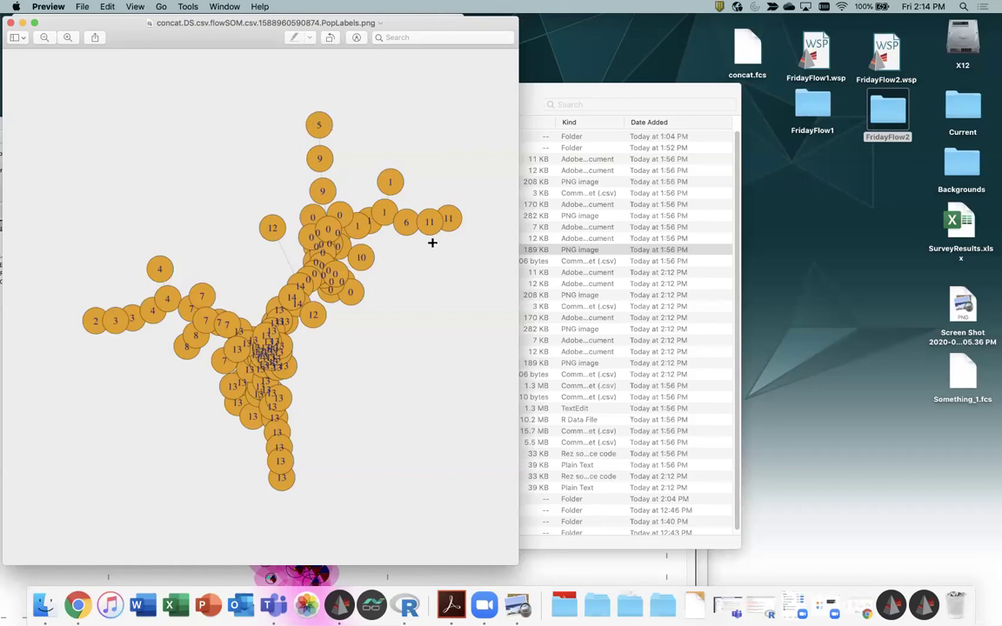
{"action": "left_click", "coordinate": [8, 24]}
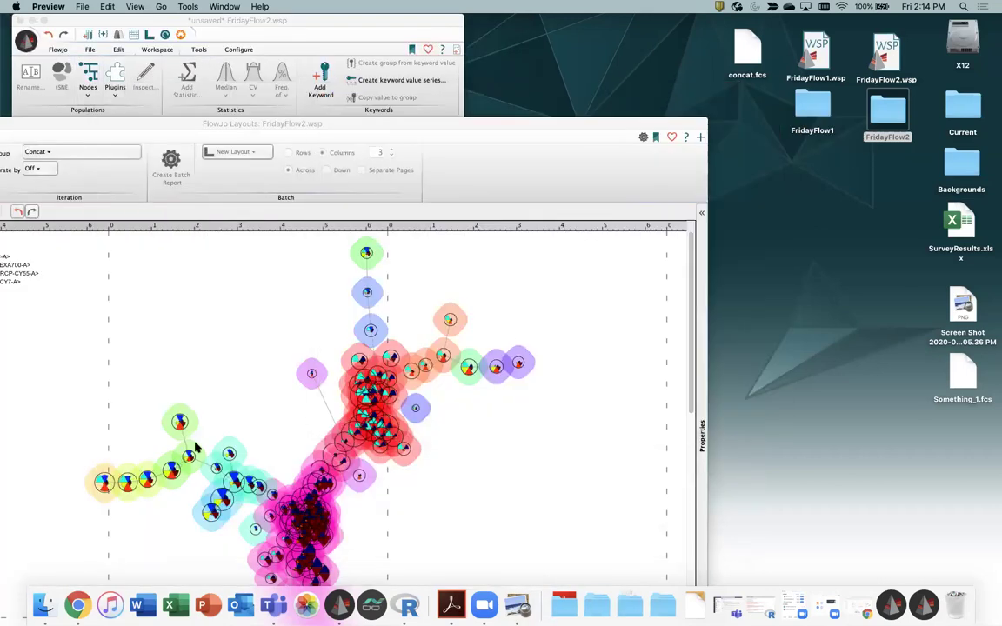
Return to Layout-3 and examine the FlowSOM tree's node pie charts against the marker legend
{"action": "left_click_drag", "start_coordinate": [487, 128], "coordinate": [579, 61]}
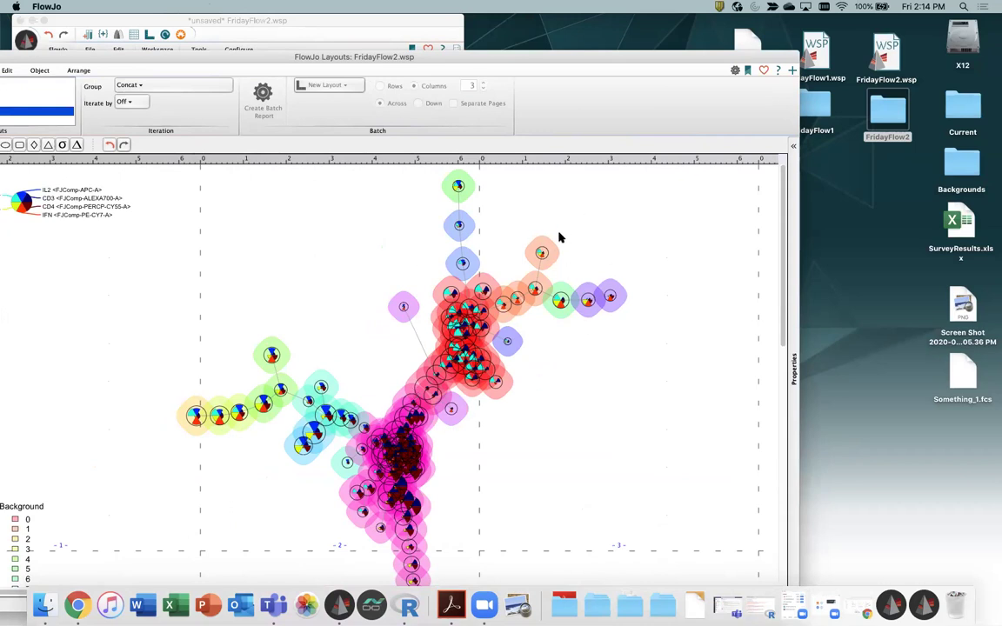
{"action": "left_click_drag", "start_coordinate": [281, 59], "coordinate": [381, 57]}
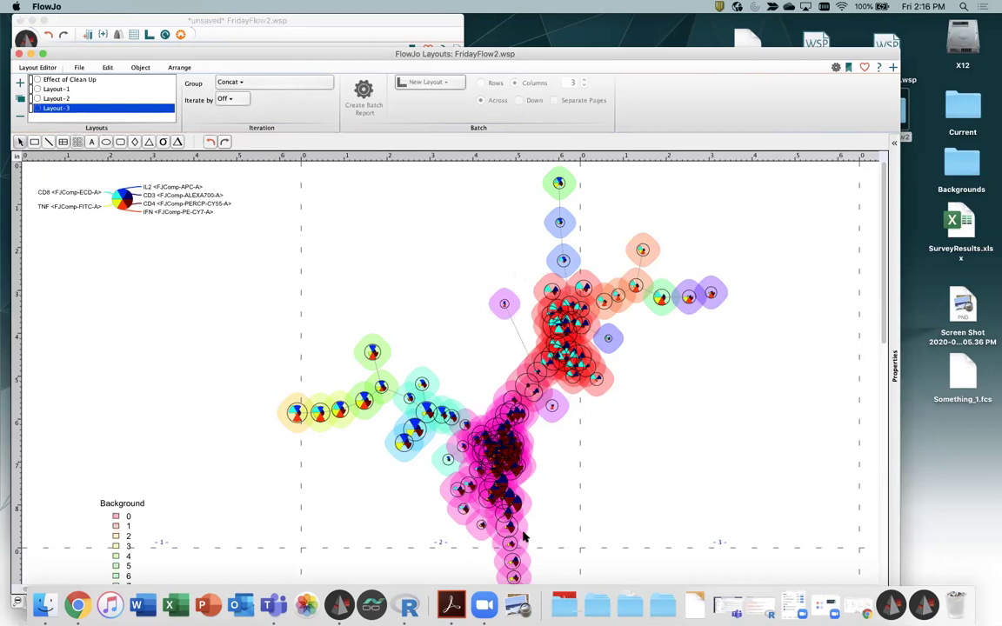
{"action": "left_click_drag", "start_coordinate": [243, 56], "coordinate": [274, 47]}
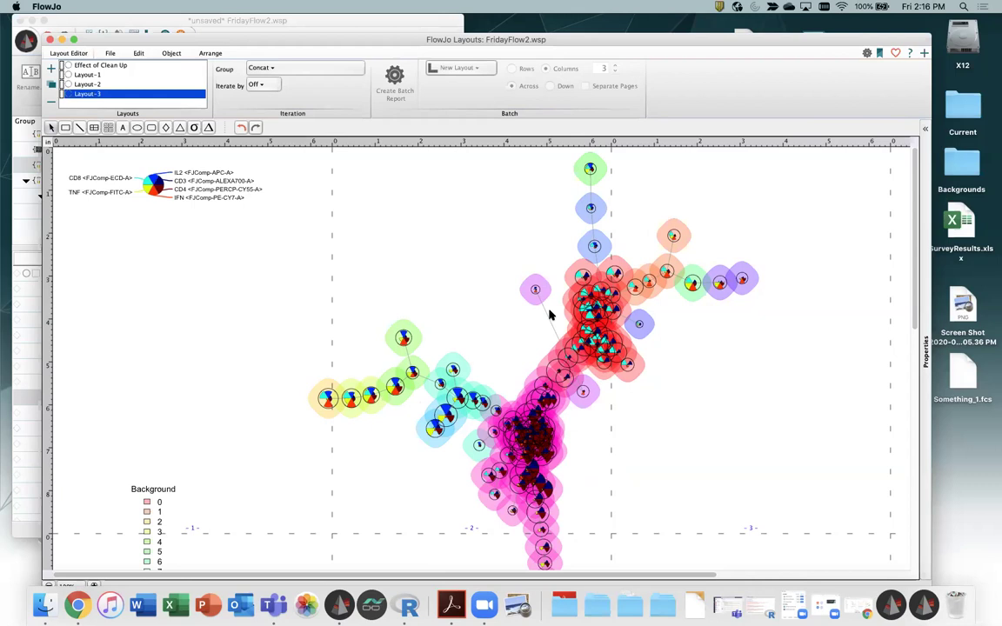
Uncover the workspace populations beside the layout window, add an empty layout, and return to Layout-2
{"action": "left_click_drag", "start_coordinate": [107, 39], "coordinate": [161, 30]}
{"action": "left_click_drag", "start_coordinate": [299, 38], "coordinate": [274, 63]}
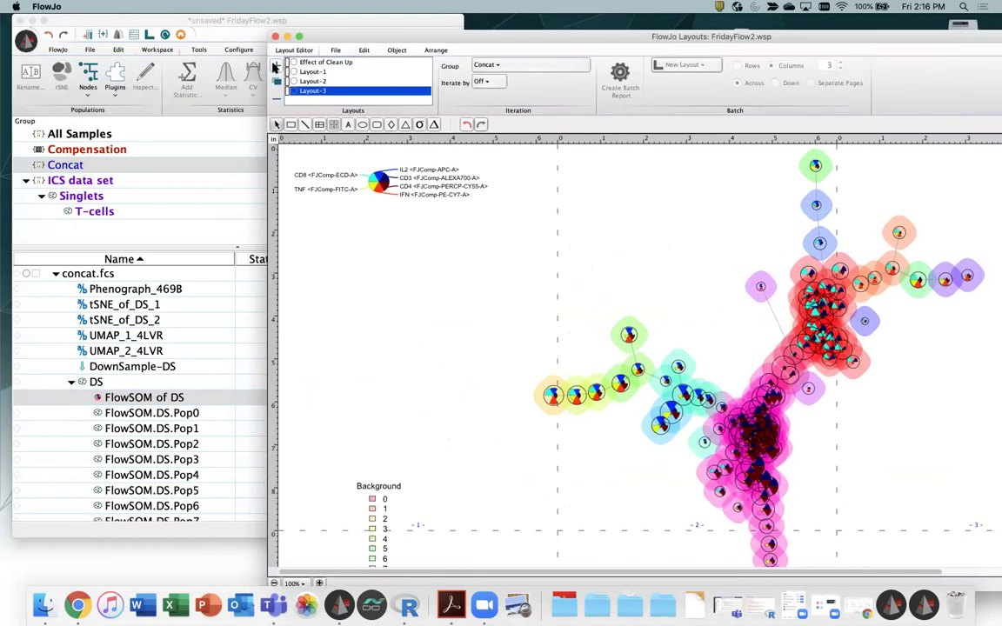
{"action": "left_click", "coordinate": [275, 68]}
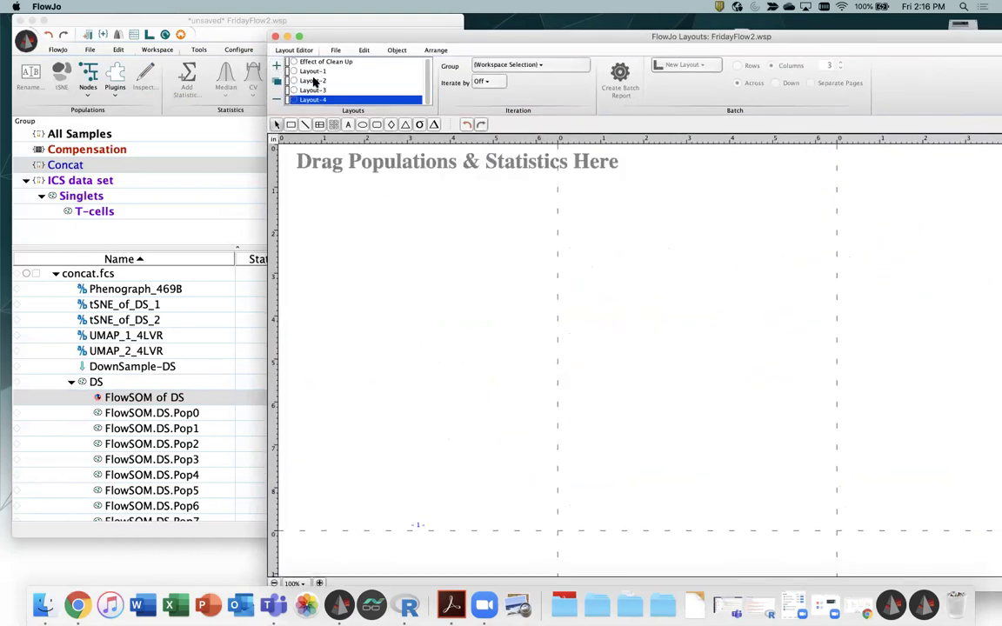
{"action": "left_click", "coordinate": [312, 82]}
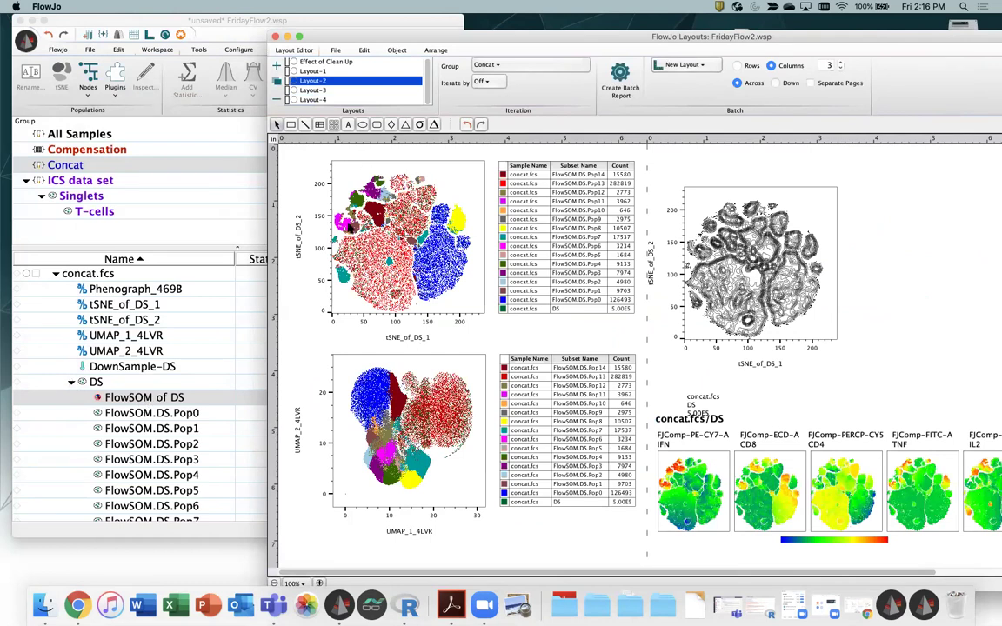
Add the DS population to Layout-2 in place of the contour plot, graphed as tSNE_of_DS_1 versus tSNE_of_DS_2
{"action": "left_click", "coordinate": [827, 225]}
{"action": "left_click_drag", "start_coordinate": [827, 224], "coordinate": [854, 204]}
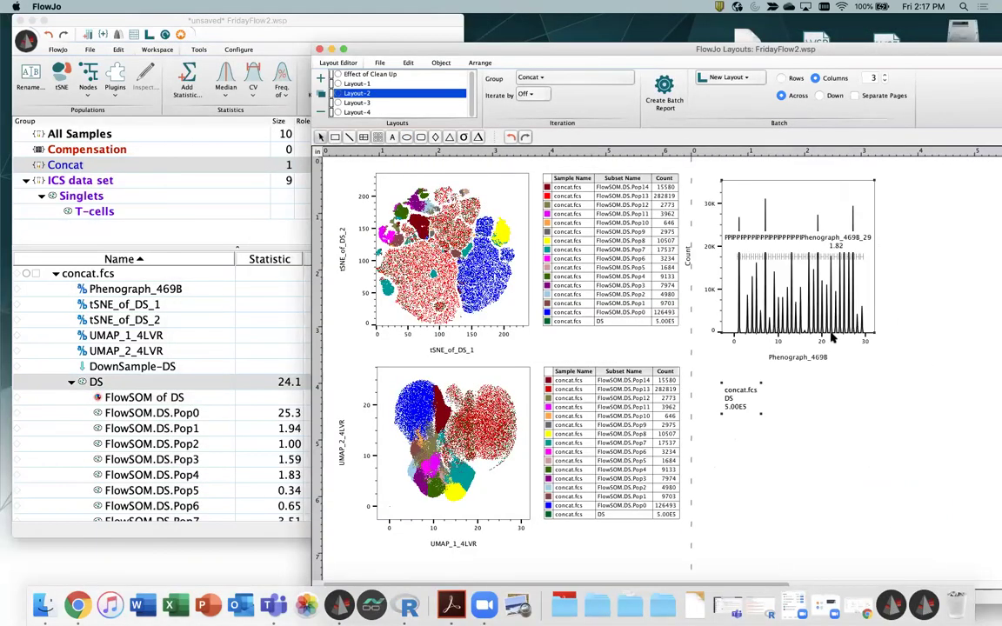
{"action": "left_click", "coordinate": [787, 358]}
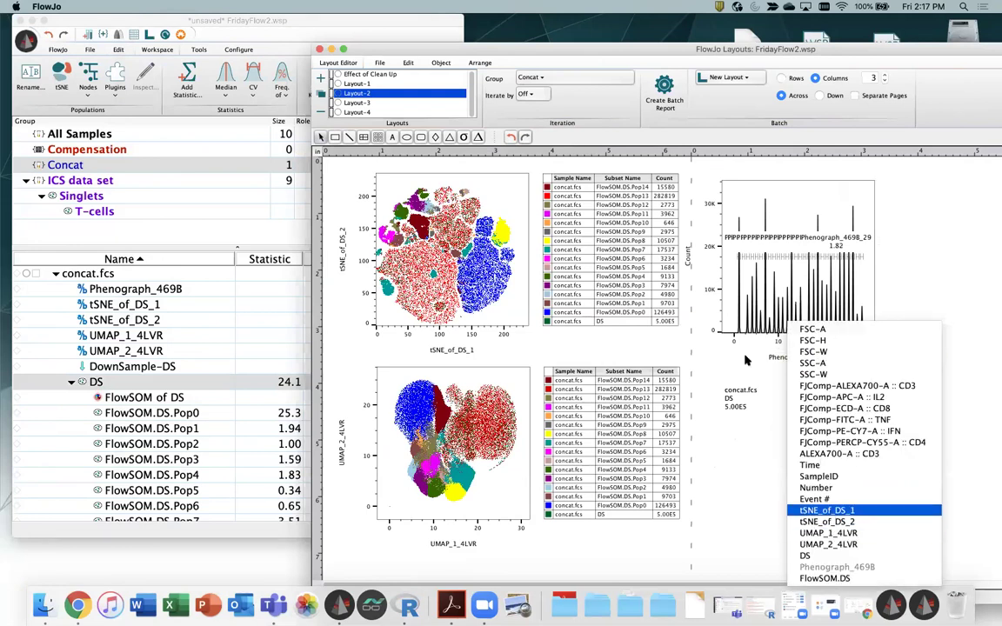
{"action": "left_click", "coordinate": [827, 511]}
{"action": "left_click", "coordinate": [689, 254]}
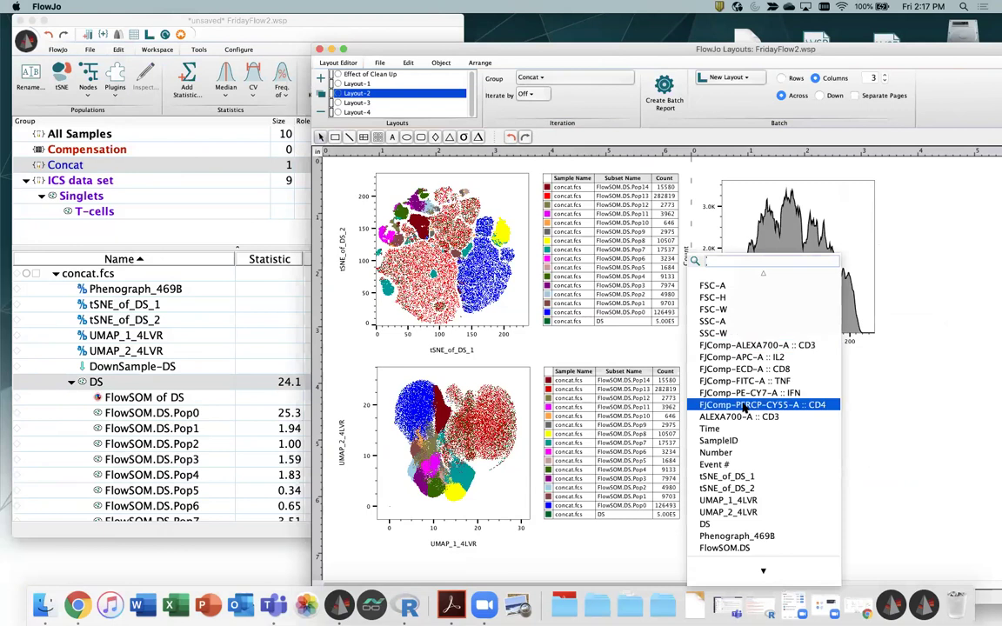
{"action": "left_click", "coordinate": [739, 489]}
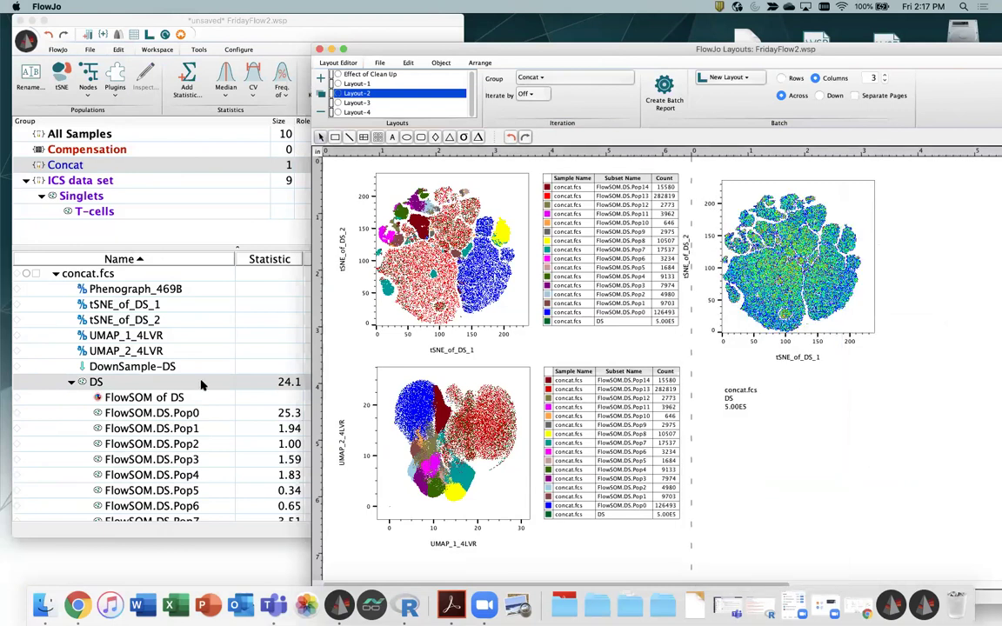
Overlay the PhenoGraph populations Phenograph_469B_1 through Phenograph_469B_29 on the new DS tSNE plot
{"action": "left_click", "coordinate": [188, 430]}
{"action": "scroll", "coordinate": [462, 343], "scroll_direction": "down", "scroll_amount": 2}
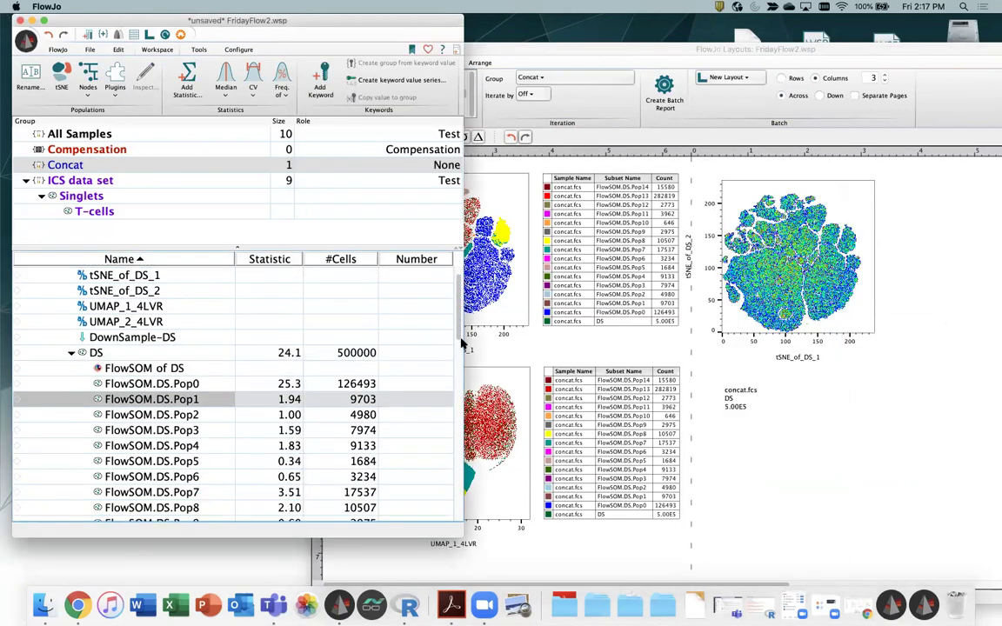
{"action": "scroll", "coordinate": [461, 344], "scroll_direction": "down", "scroll_amount": 3}
{"action": "scroll", "coordinate": [150, 346], "scroll_direction": "down", "scroll_amount": 4}
{"action": "scroll", "coordinate": [150, 346], "scroll_direction": "down", "scroll_amount": 2}
{"action": "left_click", "coordinate": [150, 348]}
{"action": "scroll", "coordinate": [460, 350], "scroll_direction": "up", "scroll_amount": 1}
{"action": "left_click_drag", "start_coordinate": [460, 350], "coordinate": [462, 278]}
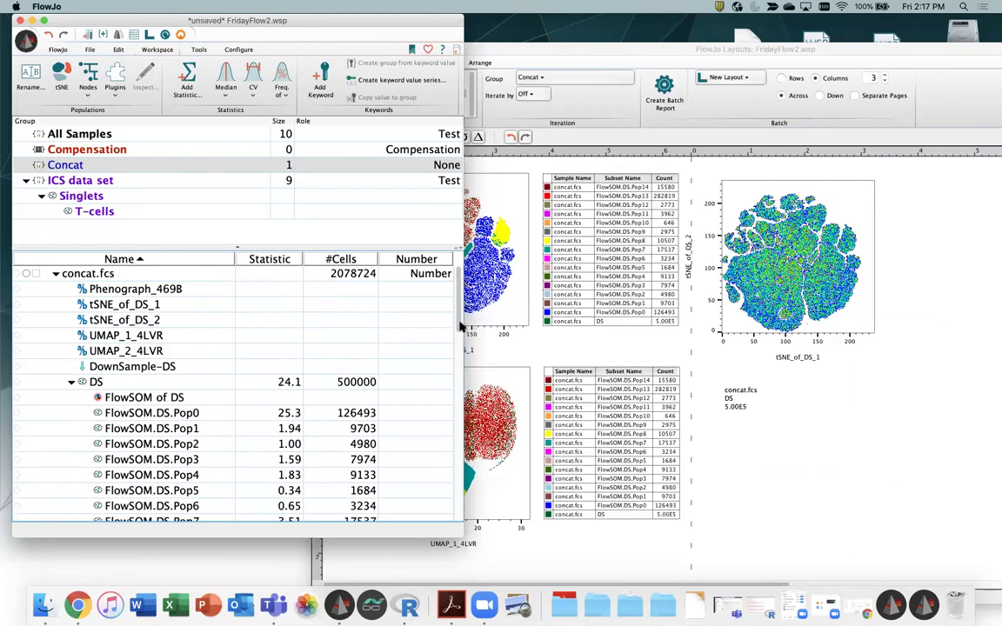
{"action": "left_click_drag", "start_coordinate": [459, 315], "coordinate": [458, 447]}
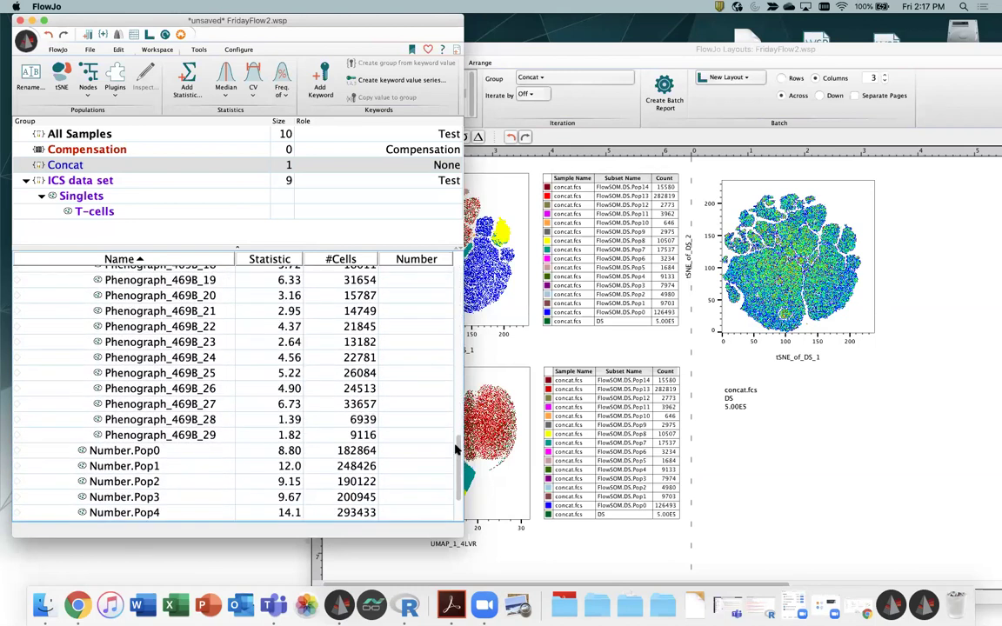
{"action": "left_click", "coordinate": [191, 436], "text": "shift"}
{"action": "left_click_drag", "start_coordinate": [151, 406], "coordinate": [794, 270]}
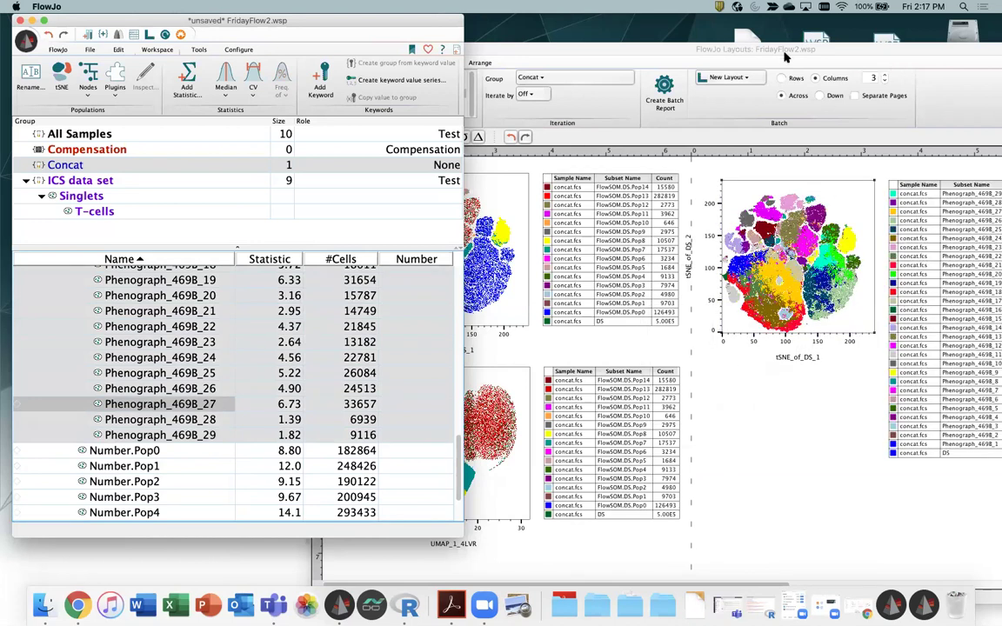
Compare the FlowSOM and PhenoGraph tSNE overlays in Layout-2, and look through the other layouts before returning to it
{"action": "left_click_drag", "start_coordinate": [767, 54], "coordinate": [626, 54]}
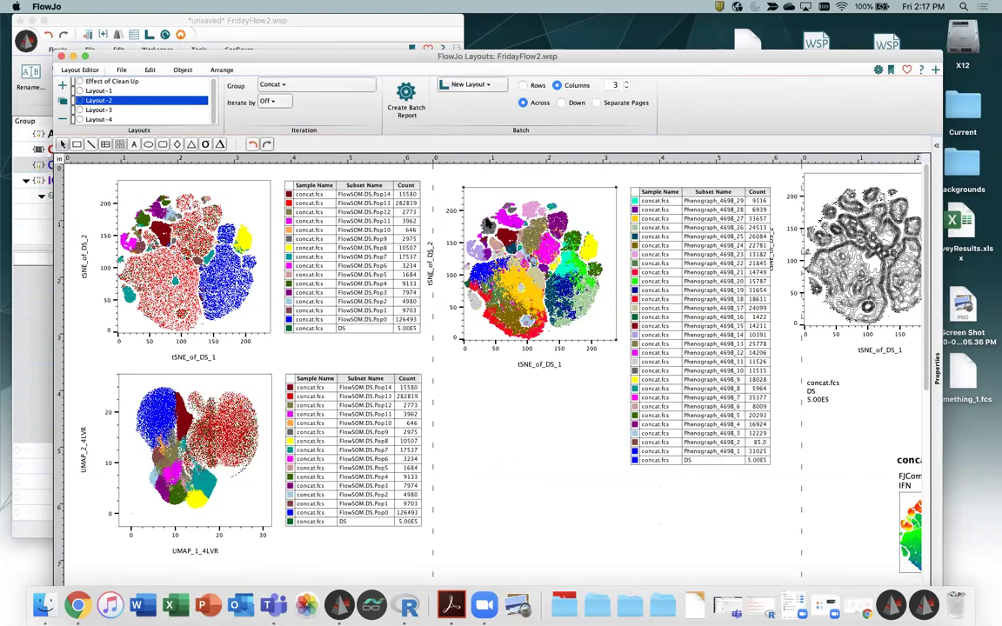
{"action": "left_click", "coordinate": [103, 90]}
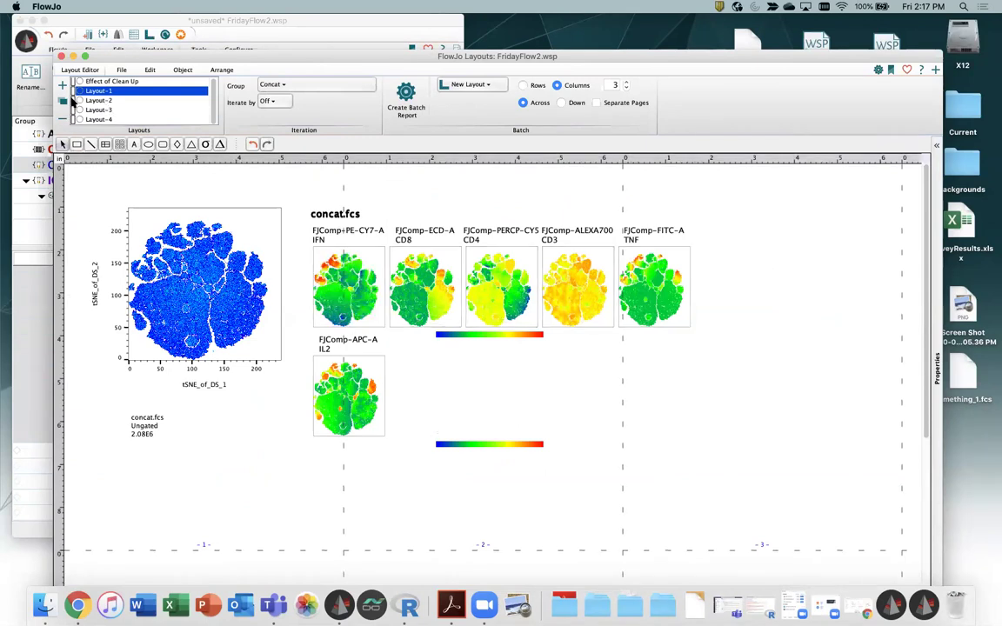
{"action": "left_click", "coordinate": [98, 118]}
{"action": "left_click", "coordinate": [98, 109]}
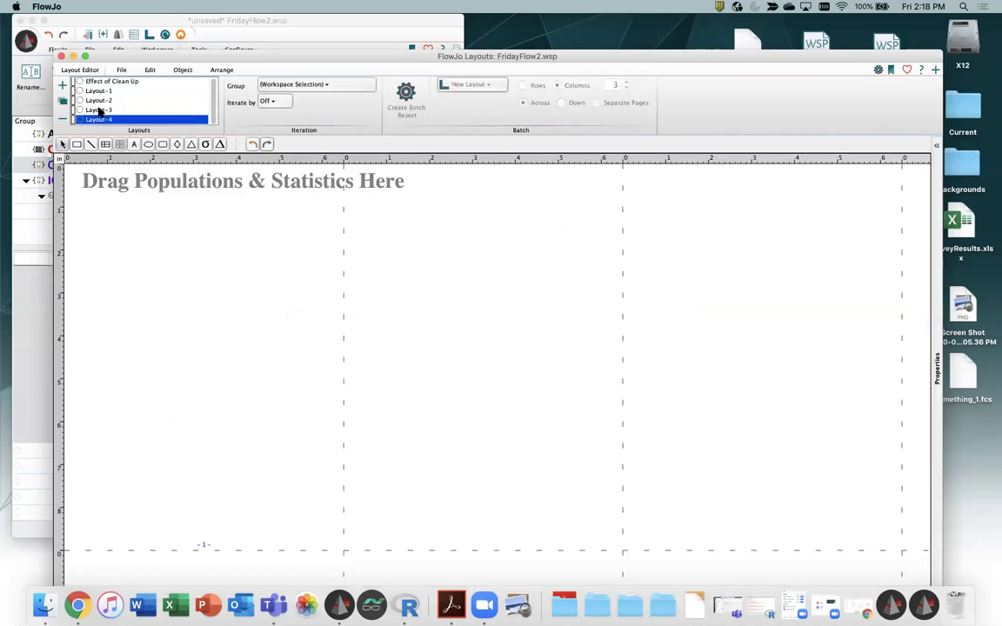
{"action": "left_click", "coordinate": [98, 101]}
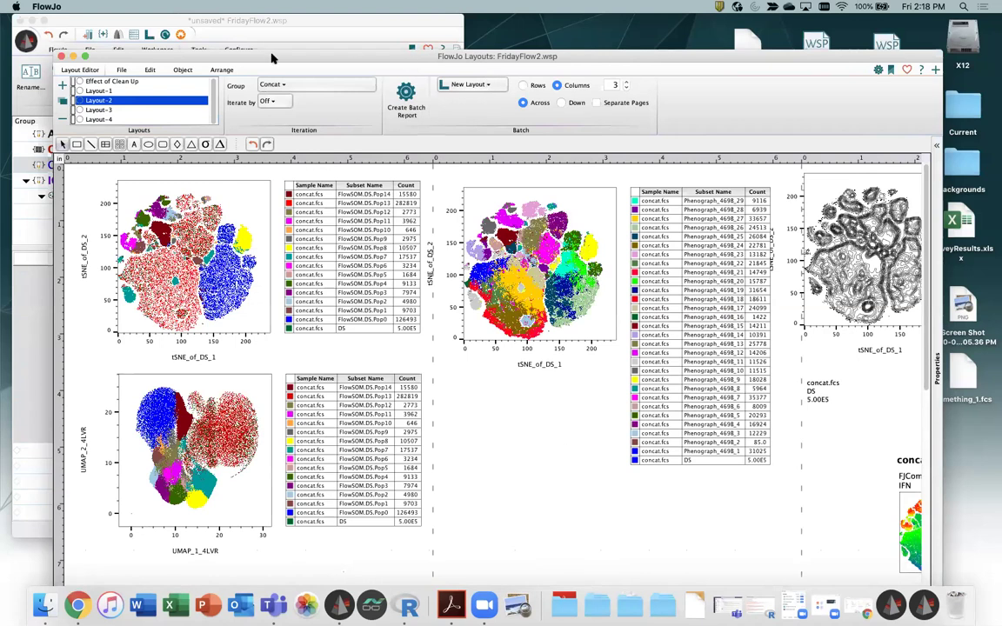
Place a copy of the PhenoGraph overlay below the original, graphed as UMAP_1_4LVR versus UMAP_2_4LVR
{"action": "left_click_drag", "start_coordinate": [401, 53], "coordinate": [414, 50]}
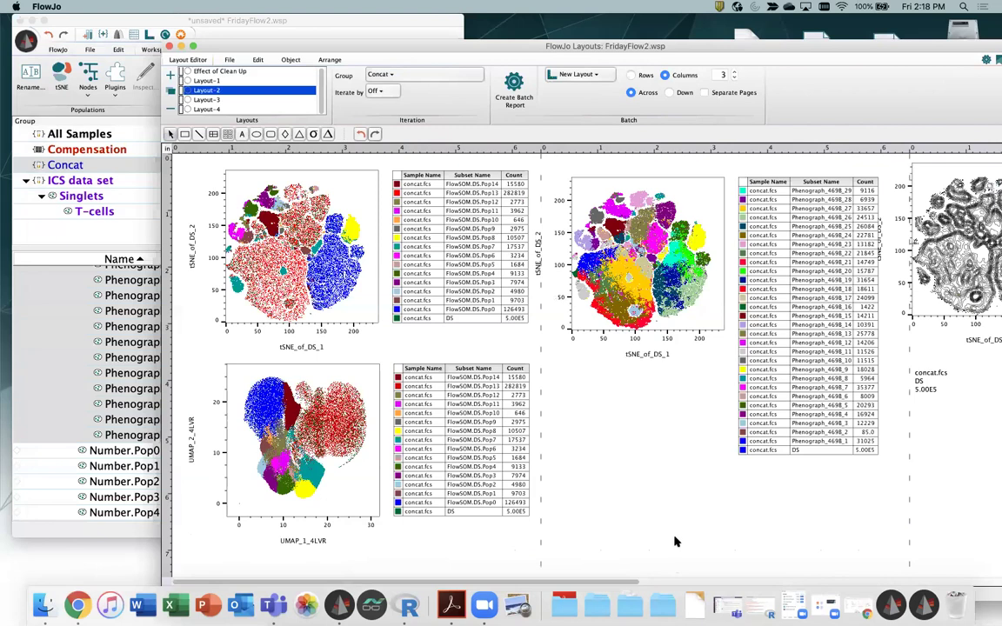
{"action": "left_click_drag", "start_coordinate": [626, 477], "coordinate": [566, 439]}
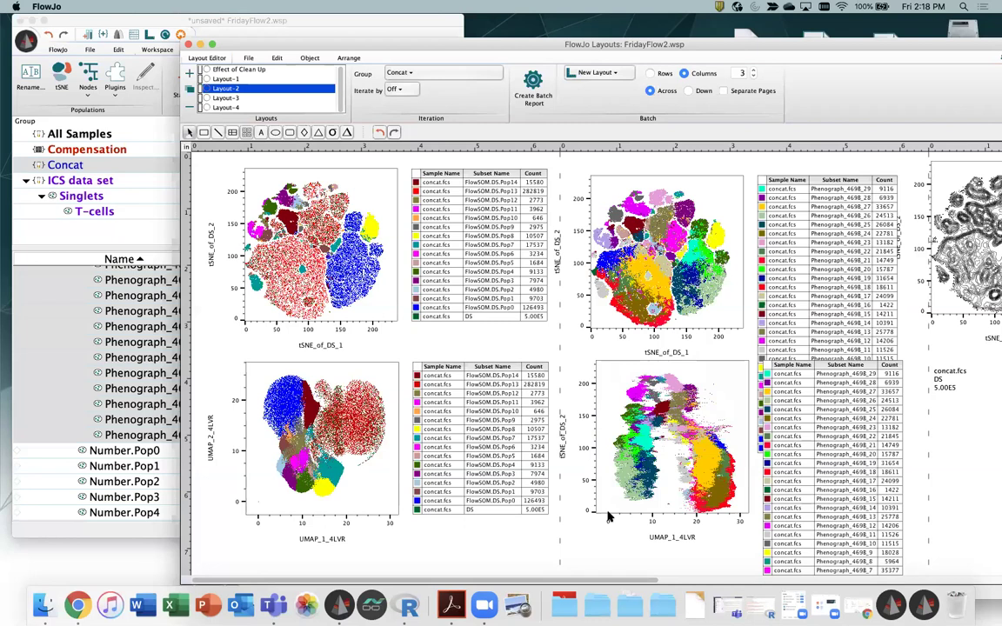
{"action": "left_click", "coordinate": [609, 517]}
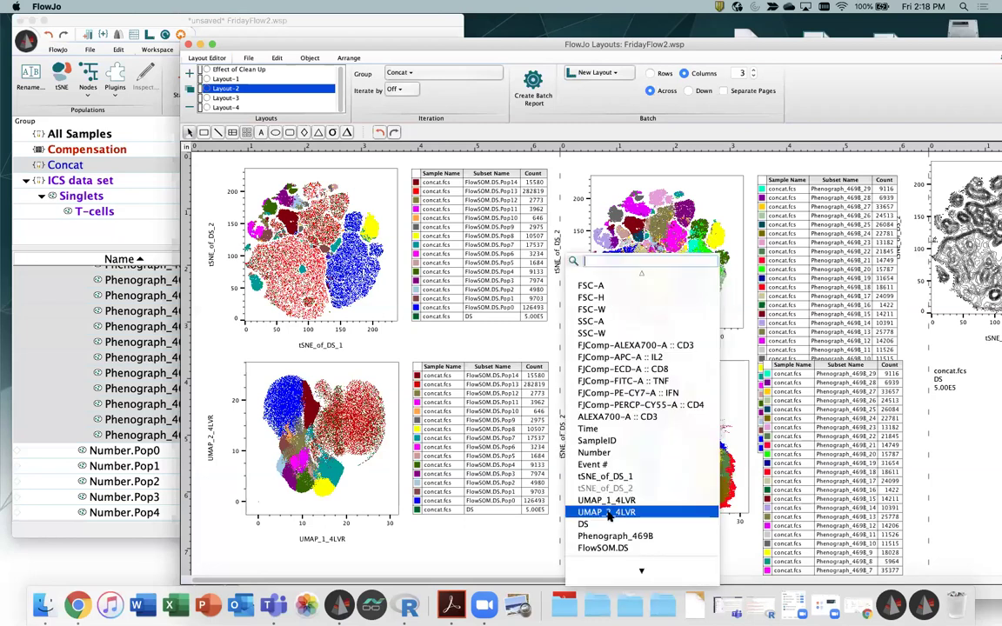
{"action": "left_click", "coordinate": [607, 513]}
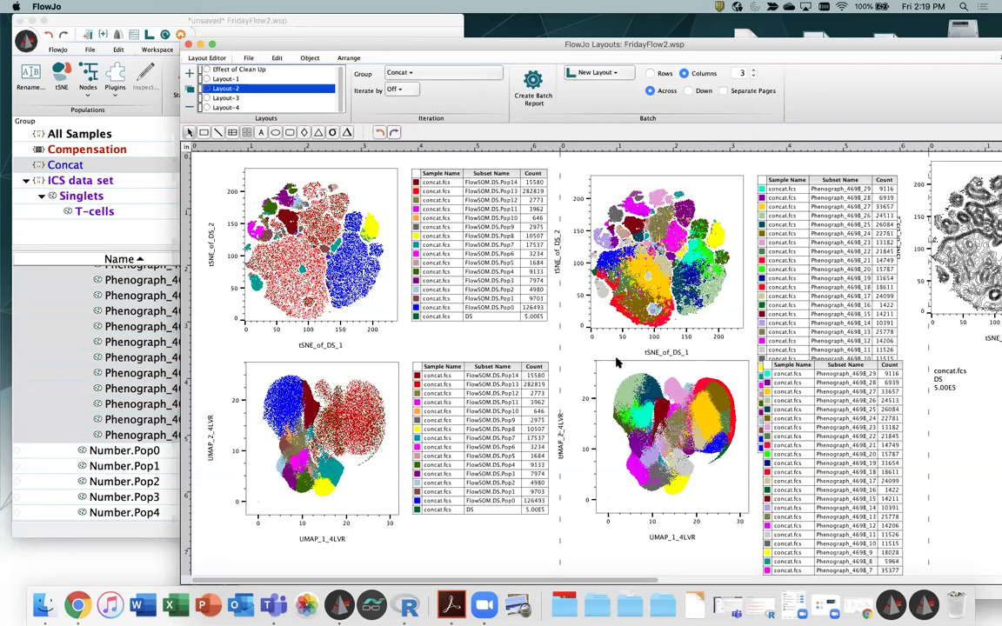
Run X-Shift on the DS population using the compensated IL2, CD8, TNF, IFN and CD4 parameters, with Euclidean distance and K 280
{"action": "left_click", "coordinate": [111, 416]}
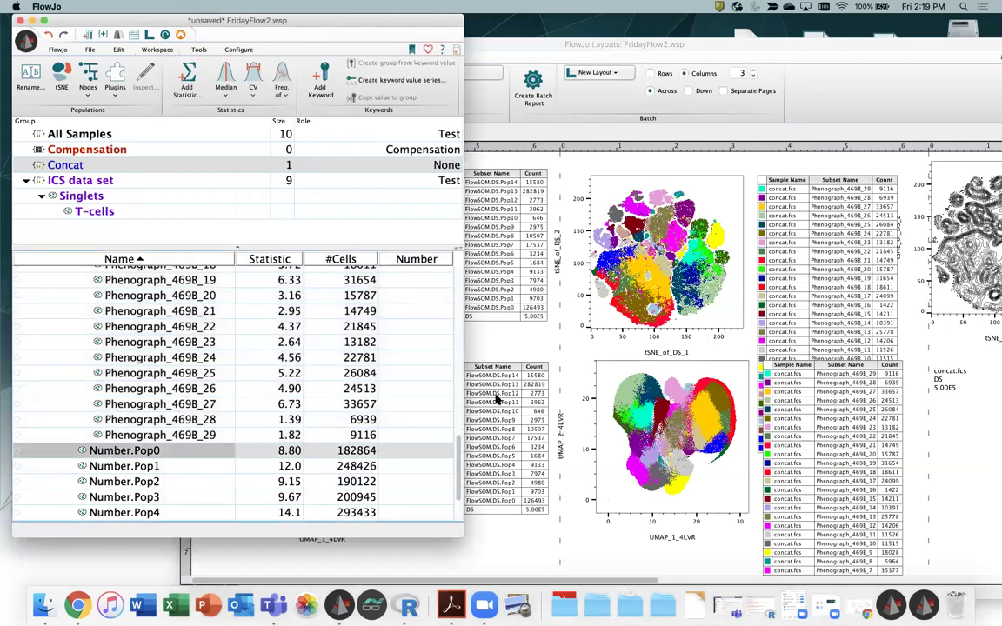
{"action": "left_click_drag", "start_coordinate": [457, 447], "coordinate": [464, 293]}
{"action": "left_click", "coordinate": [72, 343]}
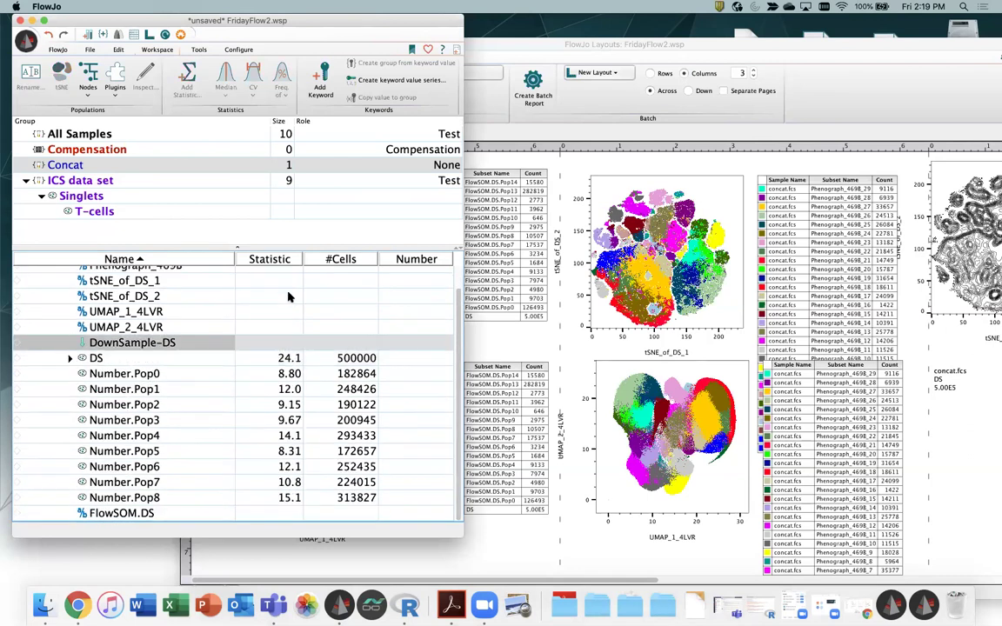
{"action": "left_click", "coordinate": [116, 357]}
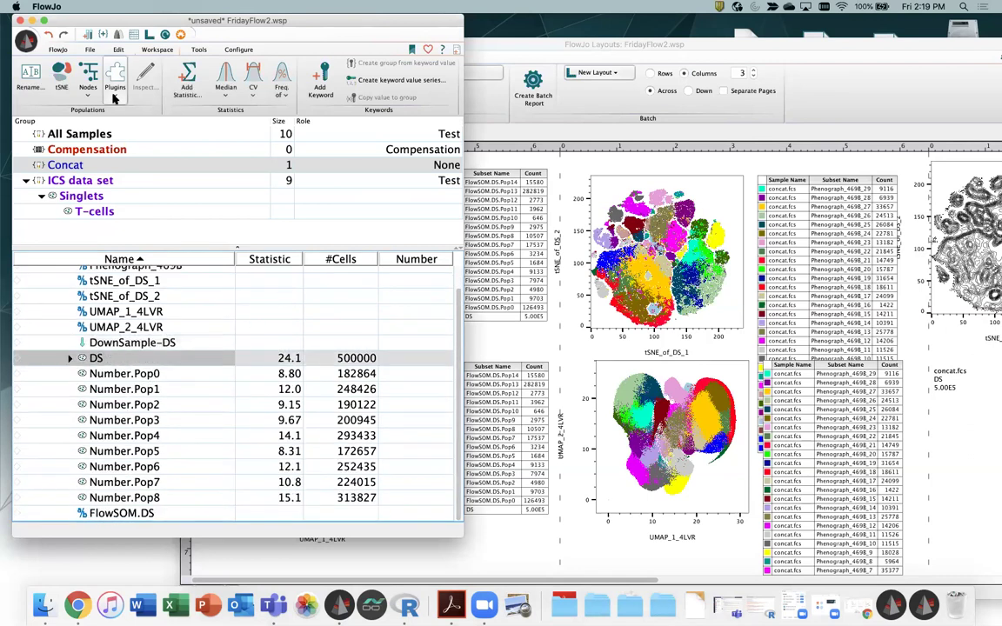
{"action": "left_click", "coordinate": [114, 85]}
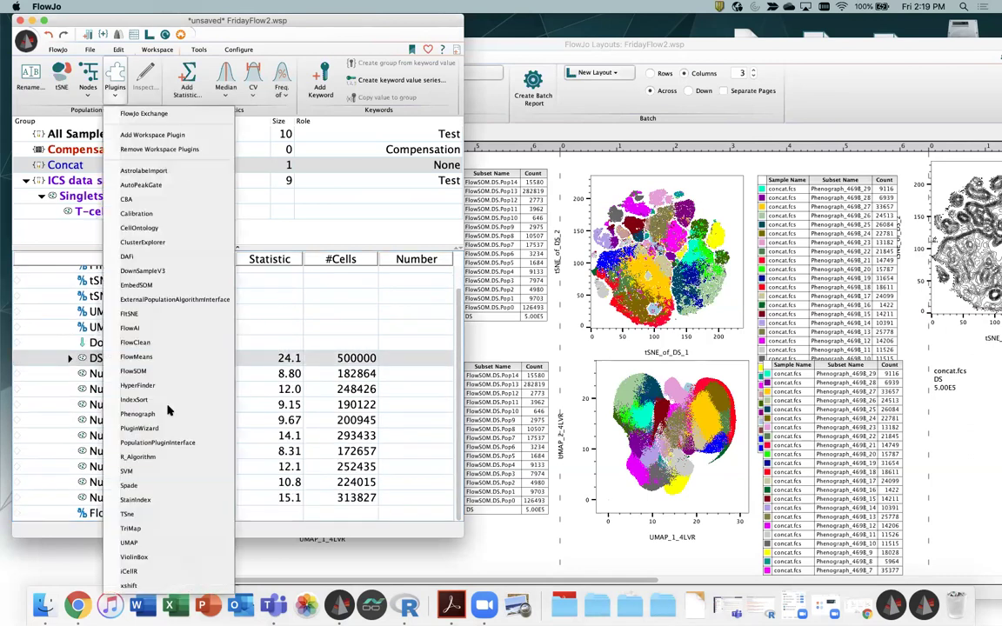
{"action": "left_click", "coordinate": [131, 585]}
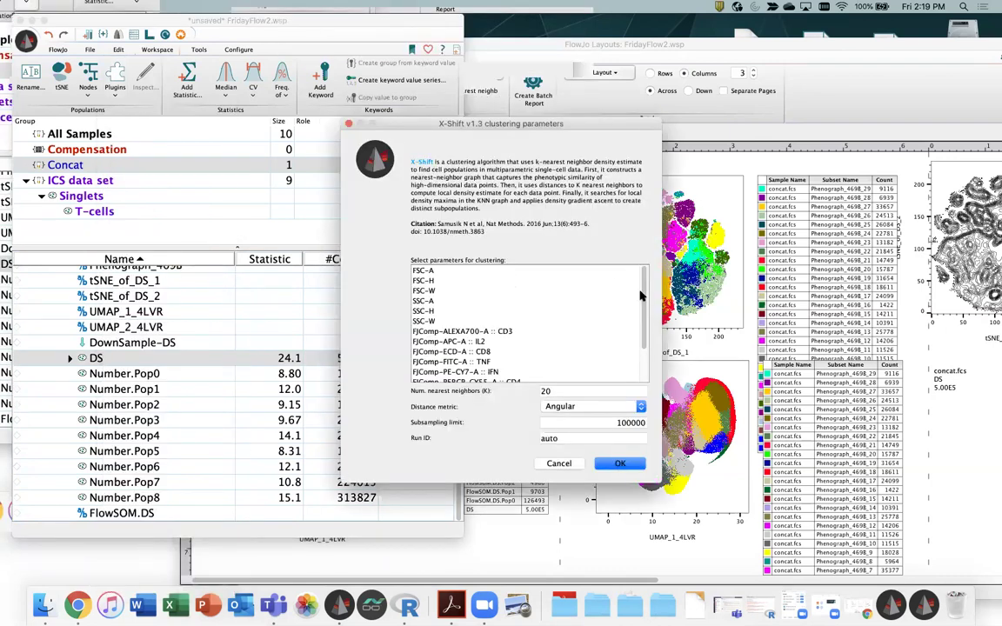
{"action": "scroll", "coordinate": [643, 324], "scroll_direction": "down", "scroll_amount": 3}
{"action": "left_click_drag", "start_coordinate": [643, 324], "coordinate": [644, 360]}
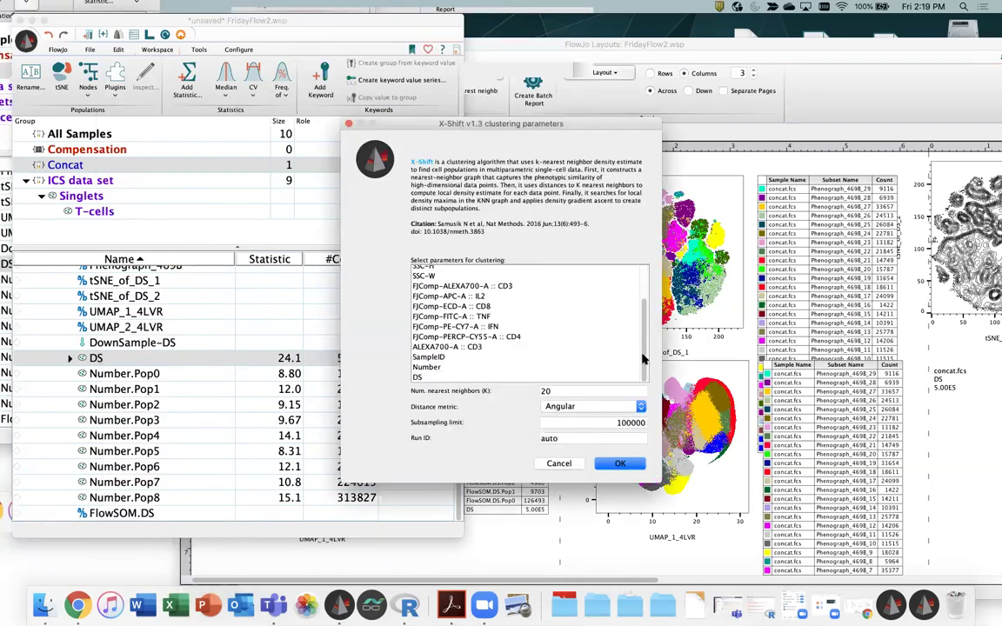
{"action": "left_click", "coordinate": [503, 286]}
{"action": "left_click", "coordinate": [508, 337], "text": "shift"}
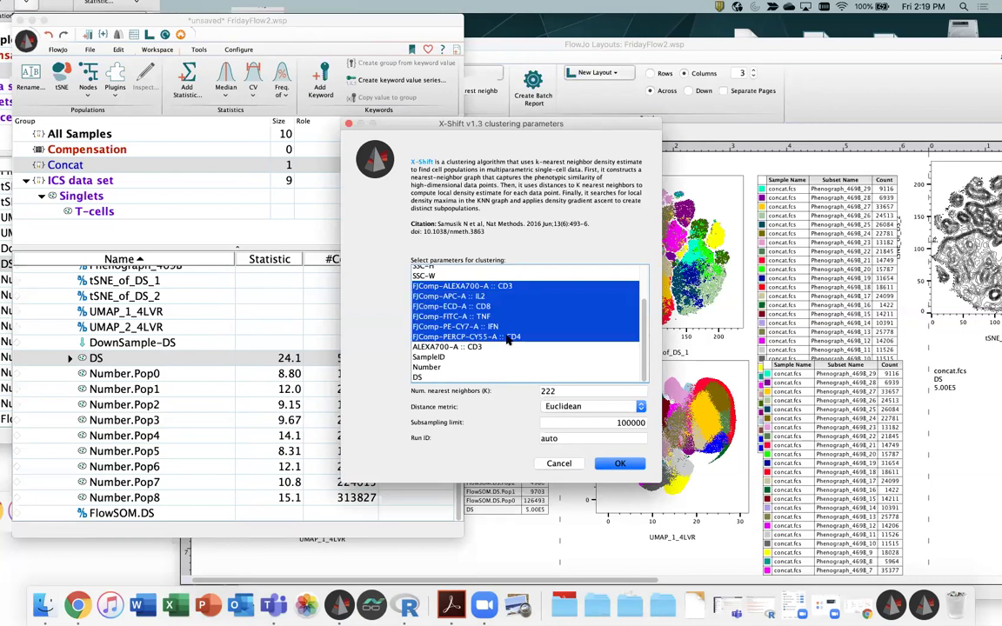
{"action": "left_click", "coordinate": [492, 288], "text": "super"}
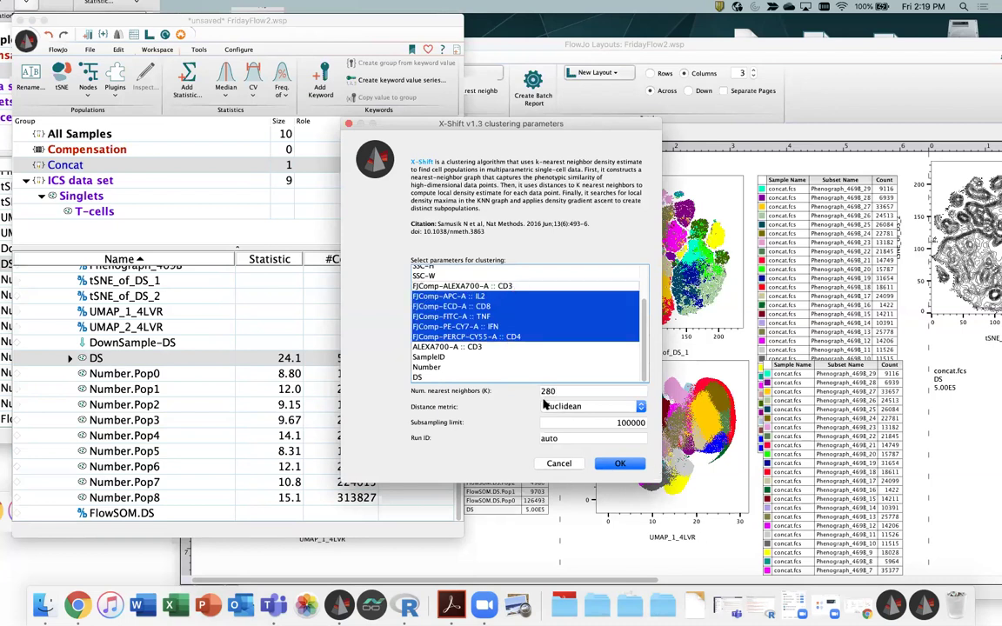
{"action": "left_click", "coordinate": [623, 464]}
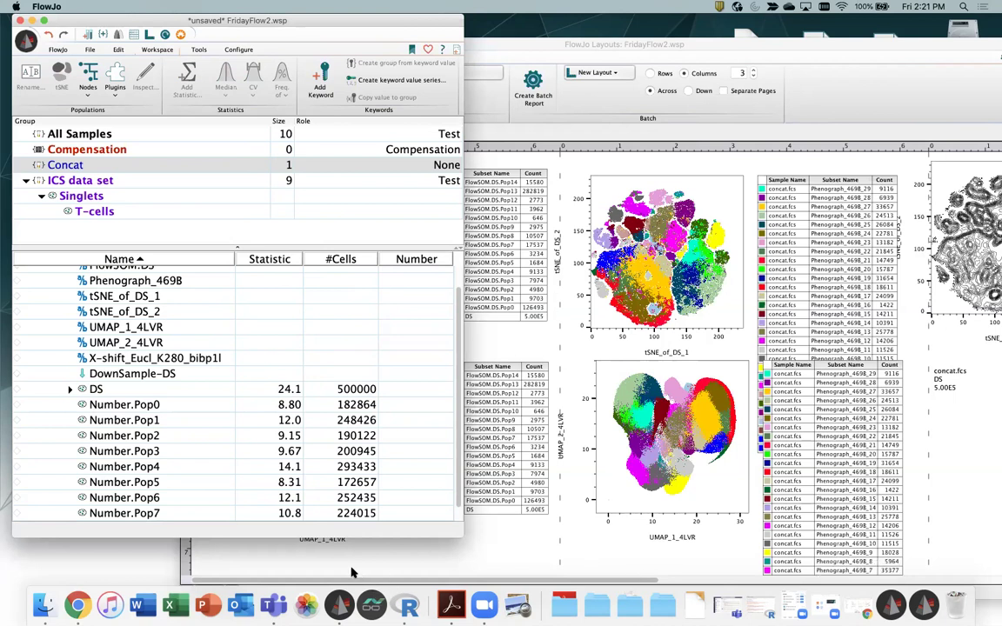
Add another DS plot to Layout-2 beside the PhenoGraph overlays, graphed as tSNE_of_DS_1 versus tSNE_of_DS_2
{"action": "left_click", "coordinate": [324, 546]}
{"action": "left_click_drag", "start_coordinate": [511, 580], "coordinate": [530, 580]}
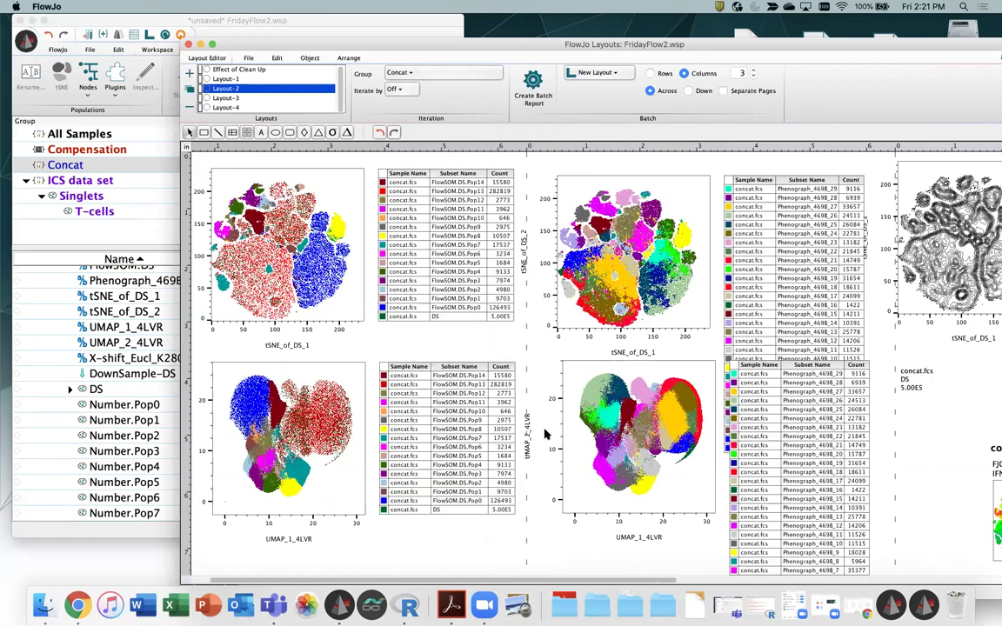
{"action": "scroll", "coordinate": [896, 216], "scroll_direction": "right", "scroll_amount": 5}
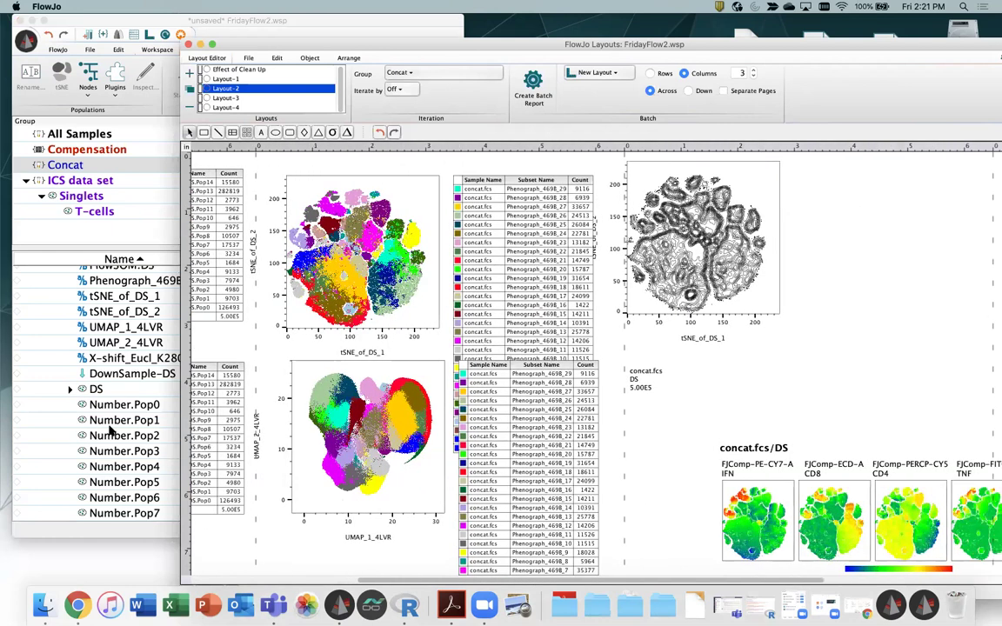
{"action": "left_click", "coordinate": [109, 425]}
{"action": "scroll", "coordinate": [98, 416], "scroll_direction": "up", "scroll_amount": 1}
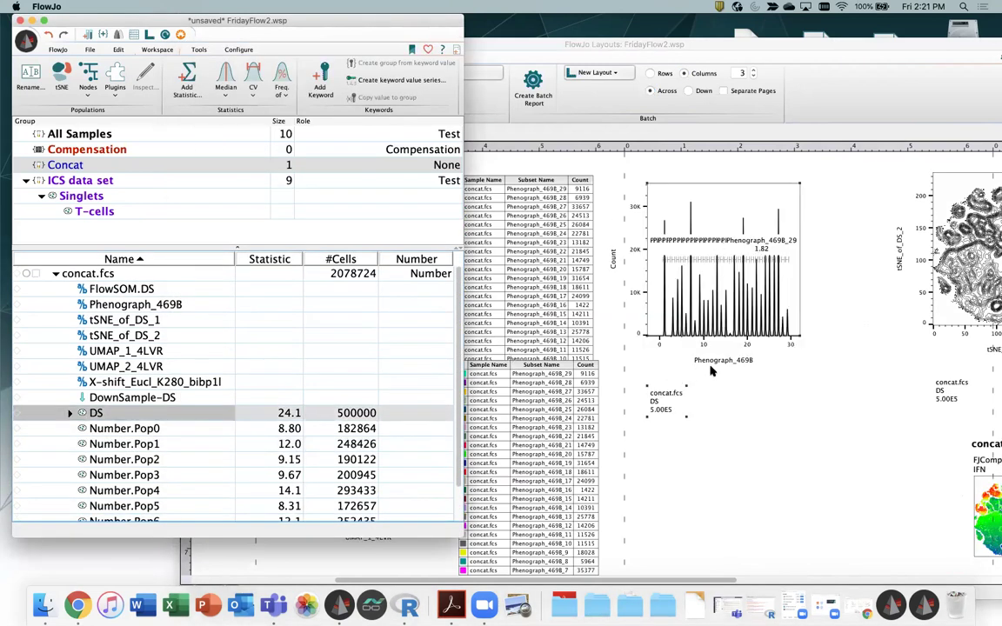
{"action": "left_click", "coordinate": [702, 359]}
{"action": "right_click", "coordinate": [711, 360]}
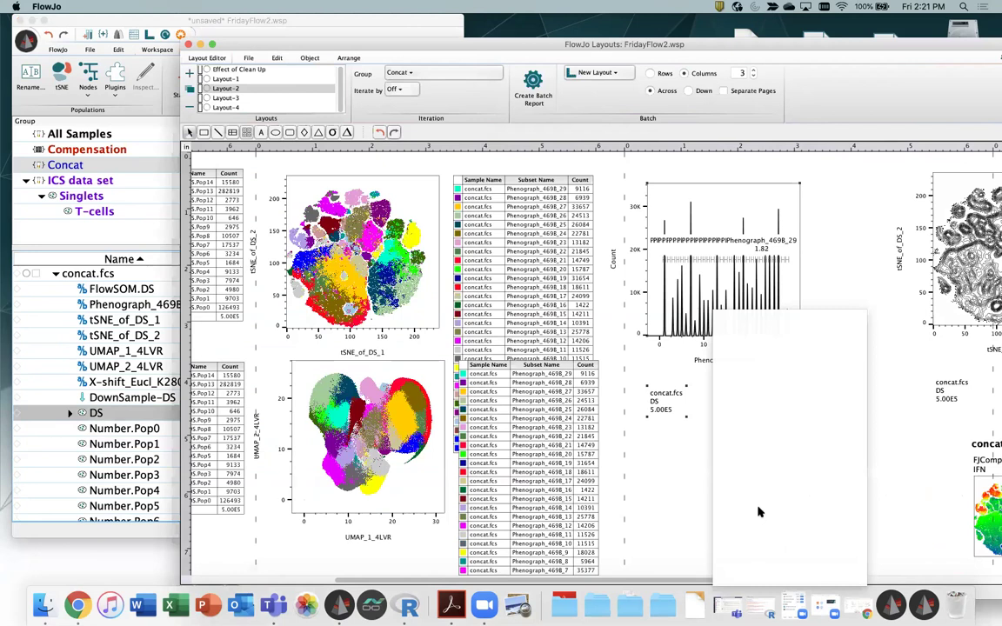
{"action": "left_click", "coordinate": [752, 500]}
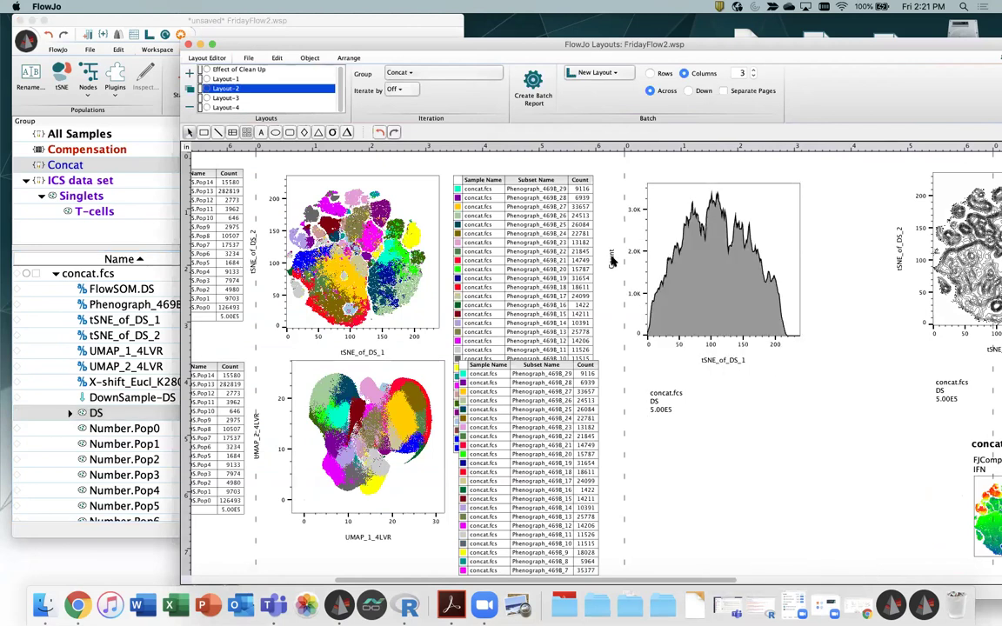
{"action": "left_click", "coordinate": [613, 259]}
{"action": "left_click", "coordinate": [652, 488]}
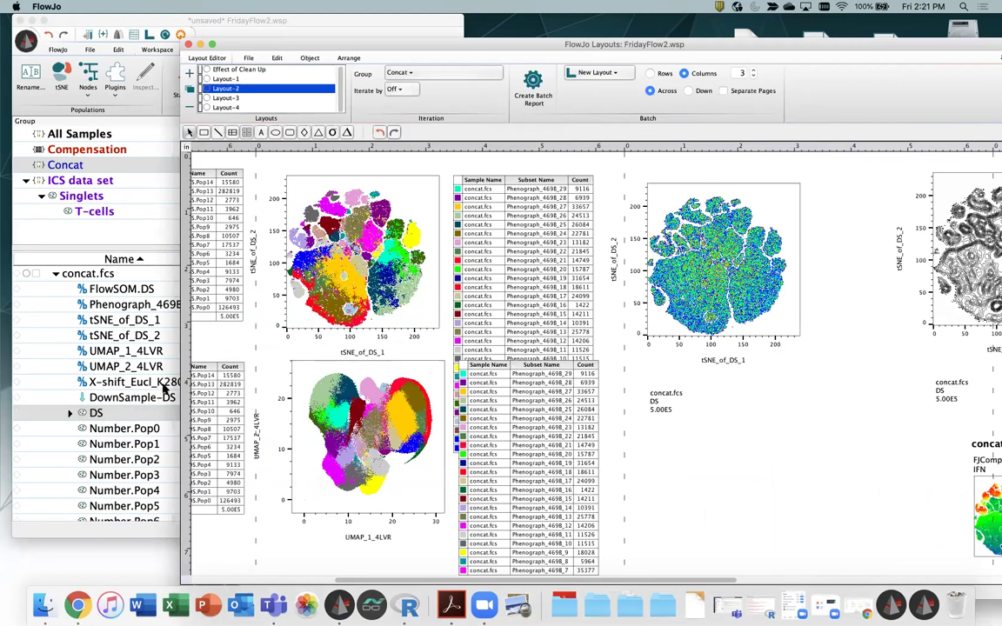
Overlay the X-Shift populations X-shift_Eucl_K280_bibp1l_1 through X-shift_Eucl_K280_bibp1l_15 on the new DS tSNE plot
{"action": "scroll", "coordinate": [163, 388], "scroll_direction": "down", "scroll_amount": 8}
{"action": "scroll", "coordinate": [164, 388], "scroll_direction": "down", "scroll_amount": 15}
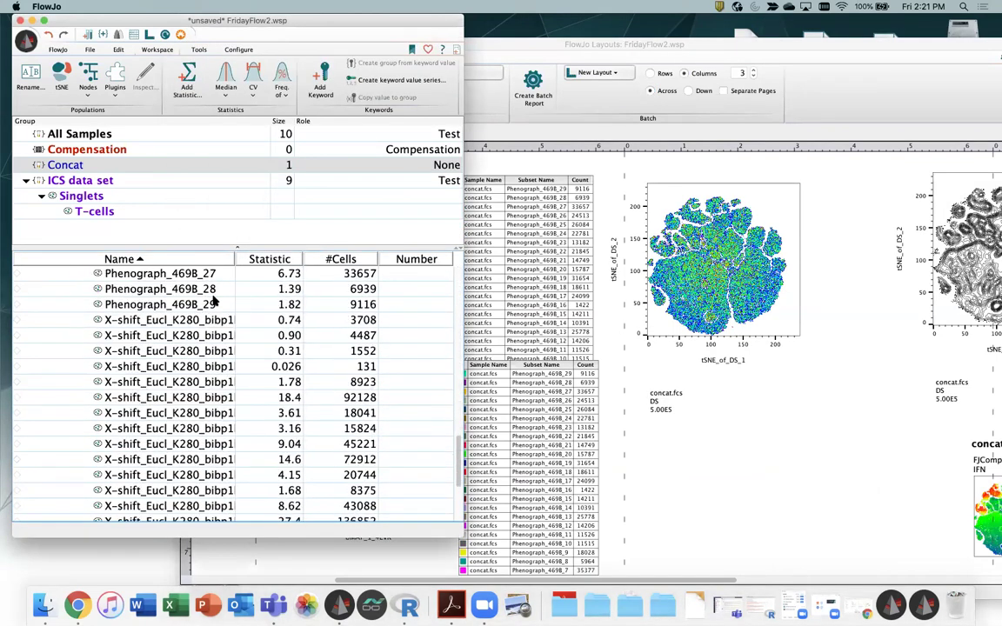
{"action": "left_click_drag", "start_coordinate": [233, 259], "coordinate": [300, 262]}
{"action": "scroll", "coordinate": [297, 262], "scroll_direction": "up", "scroll_amount": 3}
{"action": "scroll", "coordinate": [264, 314], "scroll_direction": "down", "scroll_amount": 3}
{"action": "scroll", "coordinate": [261, 317], "scroll_direction": "up", "scroll_amount": 3}
{"action": "left_click", "coordinate": [243, 327]}
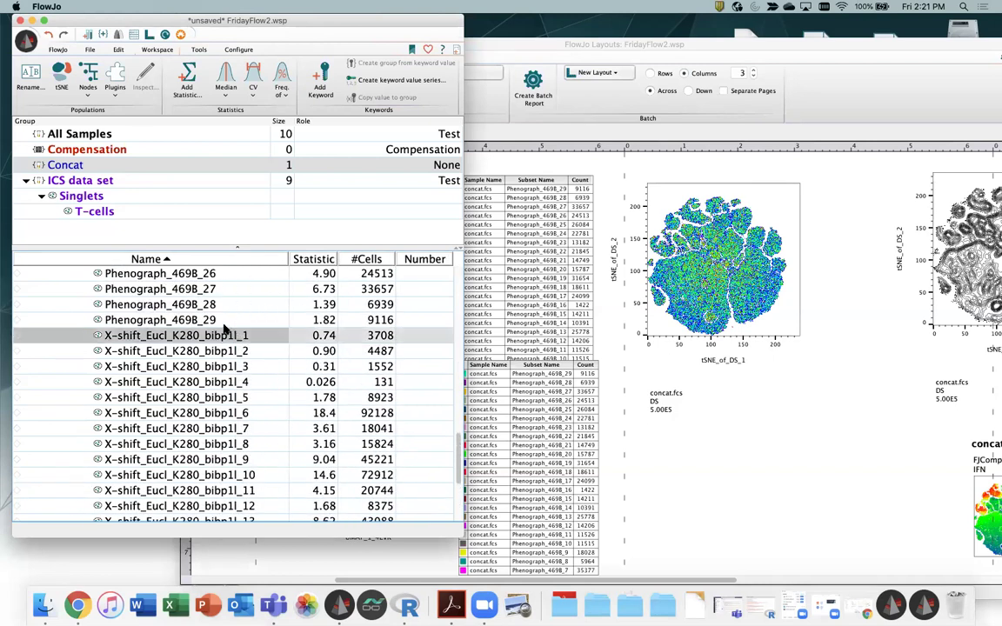
{"action": "scroll", "coordinate": [254, 374], "scroll_direction": "down", "scroll_amount": 3}
{"action": "left_click", "coordinate": [229, 492], "text": "shift"}
{"action": "left_click_drag", "start_coordinate": [155, 288], "coordinate": [718, 280]}
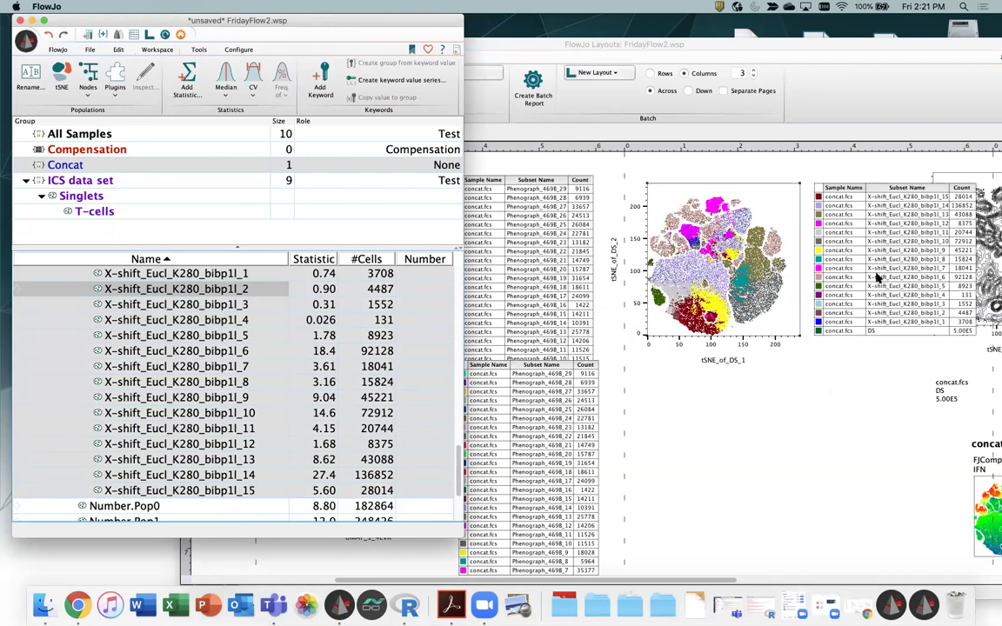
Recolor X-Shift population 11 bright green and population 6 light red in the tSNE overlay's legend
{"action": "left_click", "coordinate": [818, 234]}
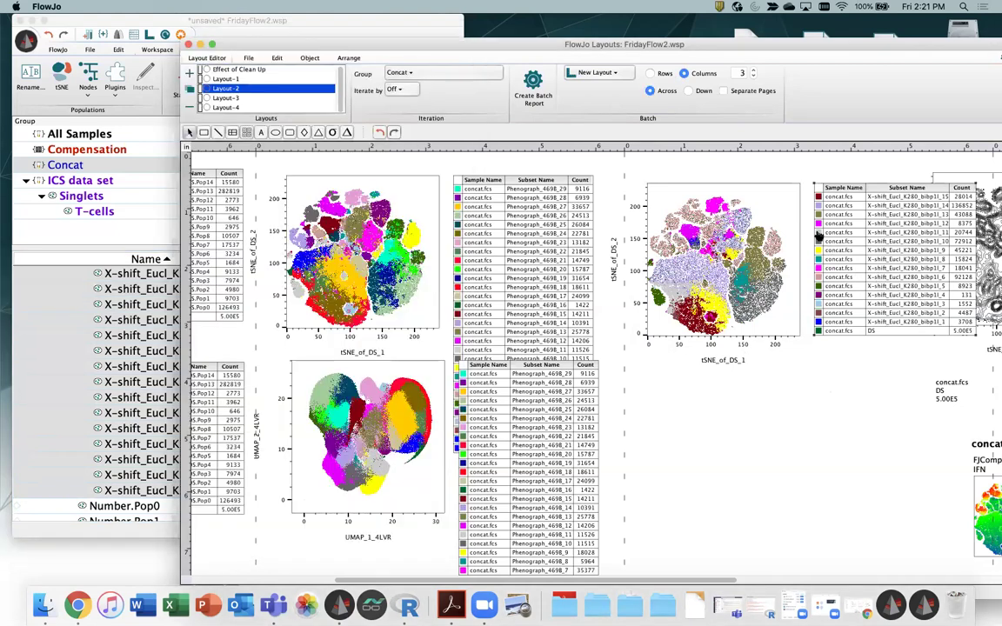
{"action": "left_click", "coordinate": [818, 235]}
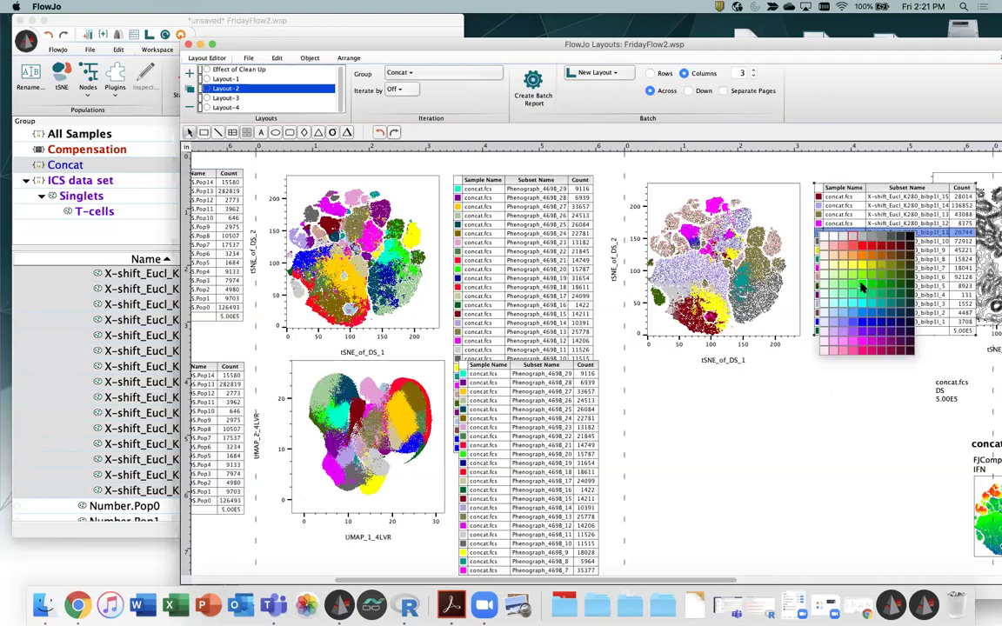
{"action": "left_click", "coordinate": [867, 294]}
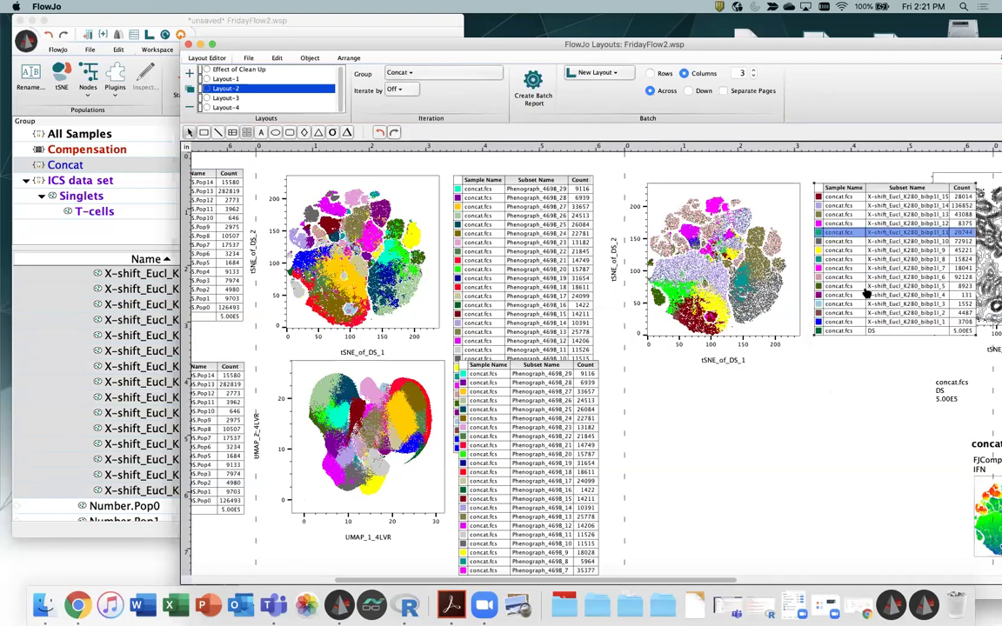
{"action": "left_click", "coordinate": [819, 279]}
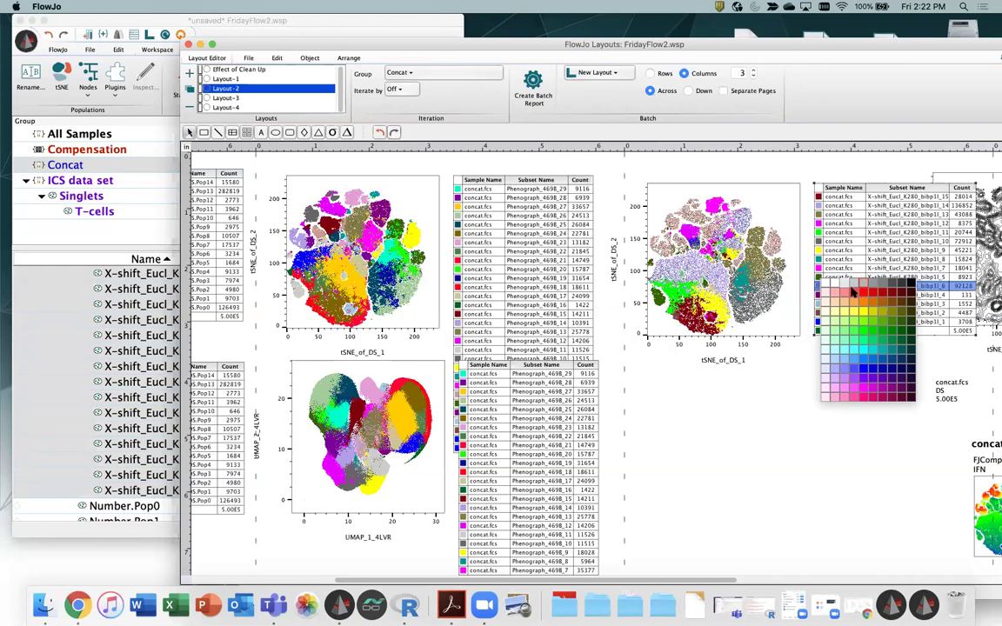
{"action": "left_click", "coordinate": [856, 295]}
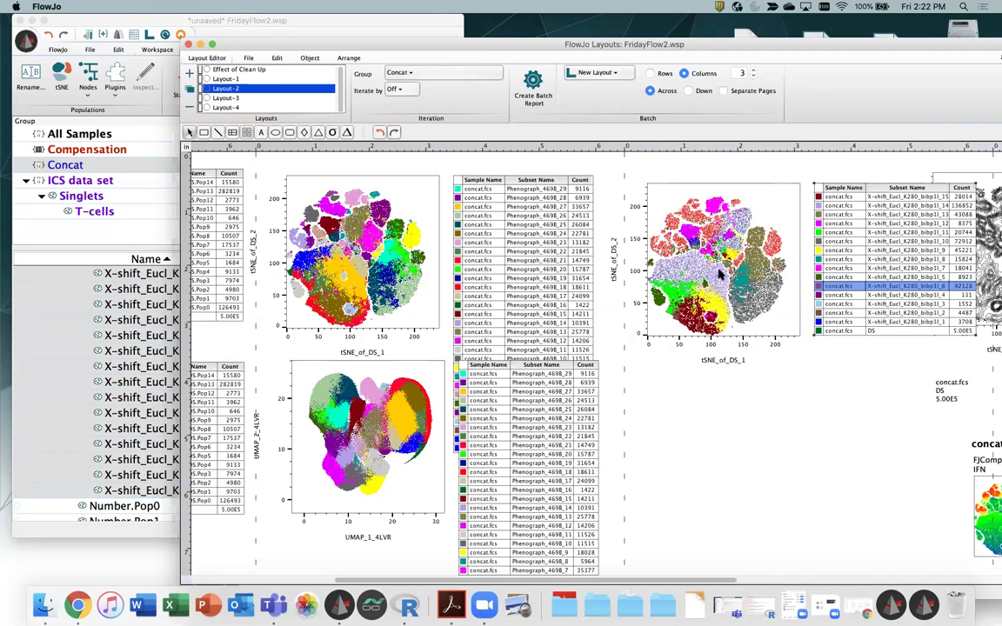
Place a copy of the X-Shift overlay below the original, graphed as UMAP_1_4LVR versus UMAP_2_4LVR
{"action": "left_click_drag", "start_coordinate": [719, 273], "coordinate": [578, 428]}
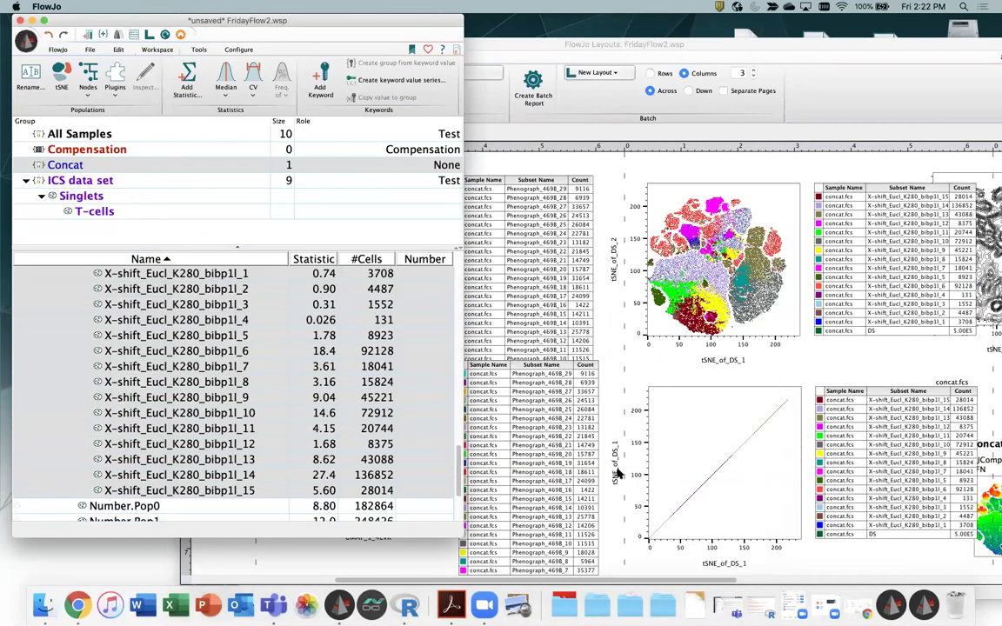
{"action": "left_click", "coordinate": [614, 474]}
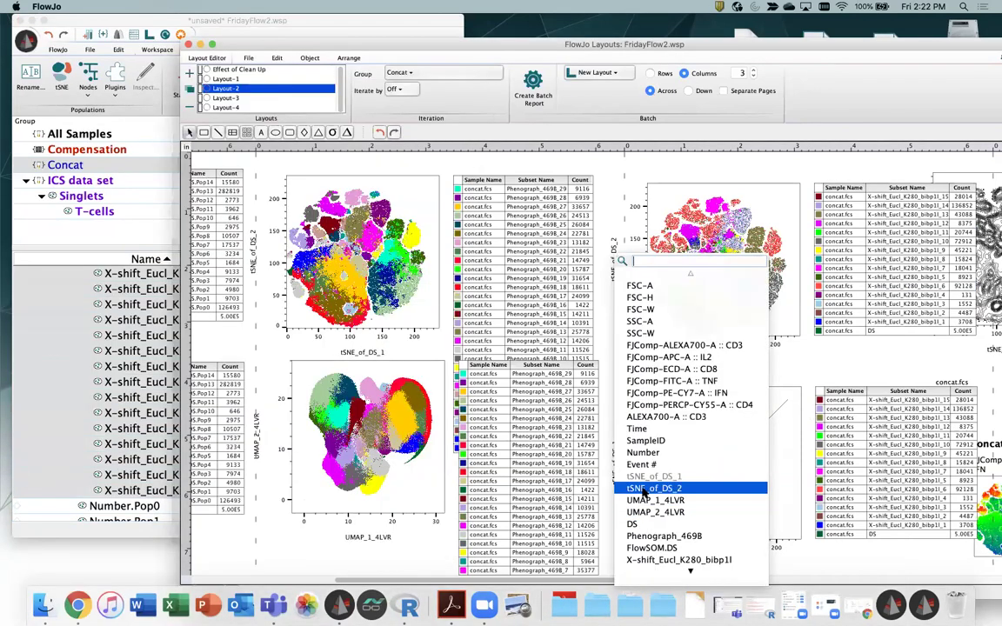
{"action": "left_click", "coordinate": [654, 513]}
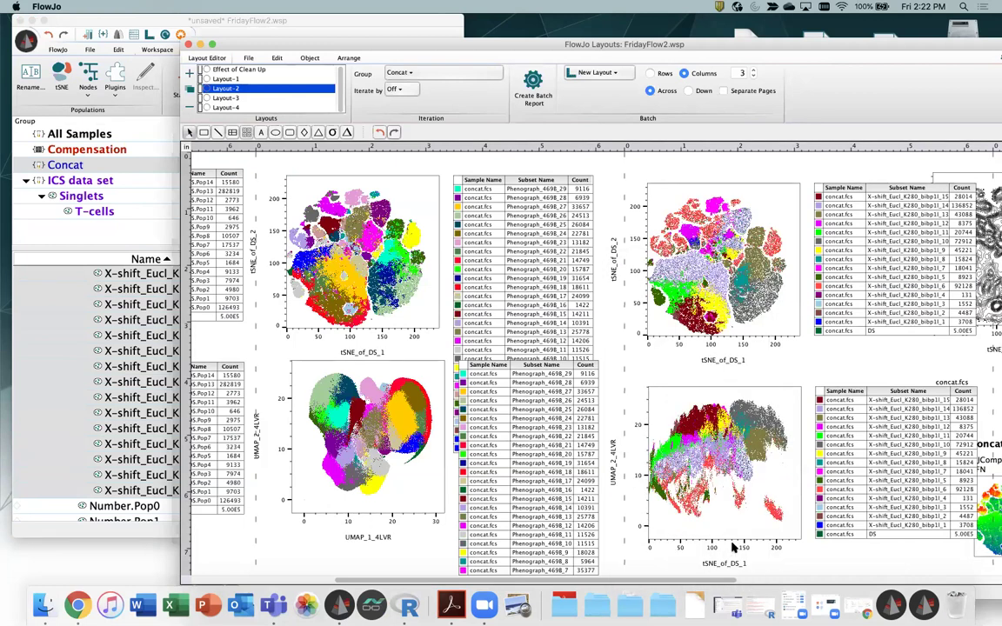
{"action": "left_click", "coordinate": [709, 566]}
{"action": "left_click", "coordinate": [669, 476]}
{"action": "left_click", "coordinate": [744, 528]}
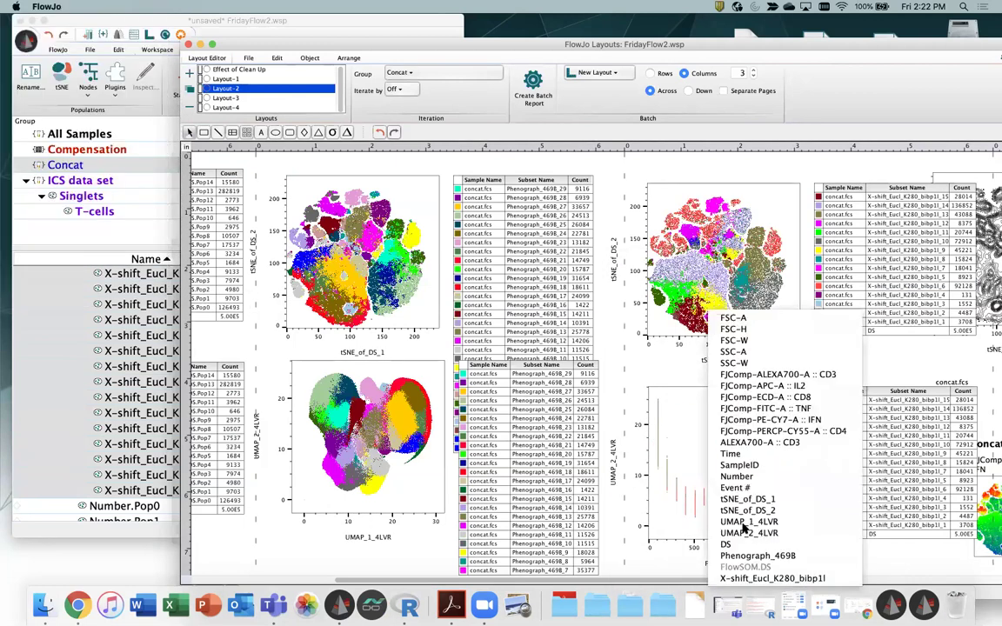
{"action": "left_click", "coordinate": [744, 522]}
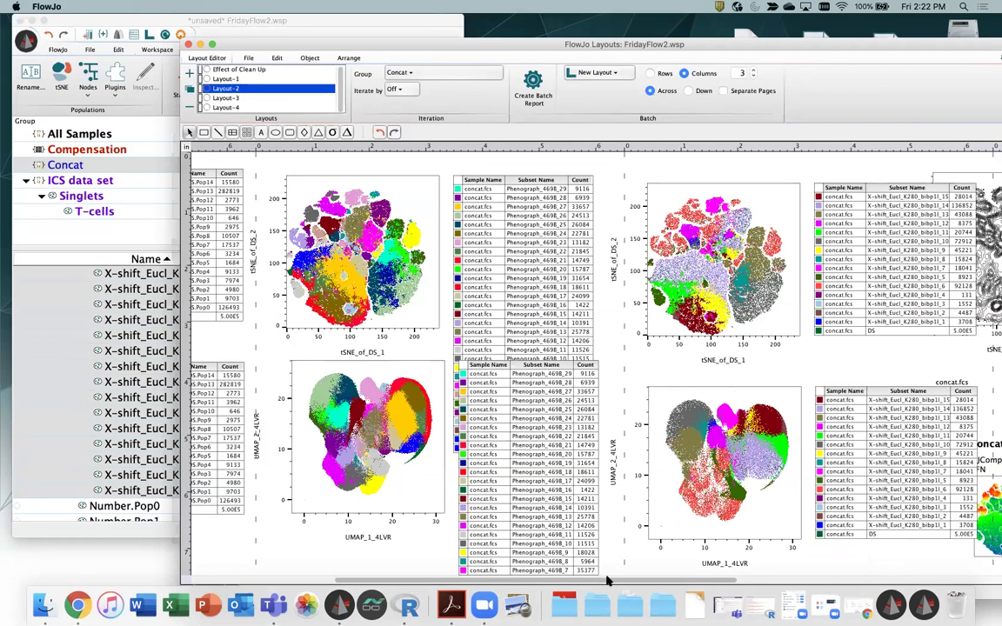
Compare the FlowSOM, PhenoGraph and X-Shift tSNE and UMAP overlays in Layout-2 and close the layout window
{"action": "scroll", "coordinate": [464, 574], "scroll_direction": "left", "scroll_amount": 1}
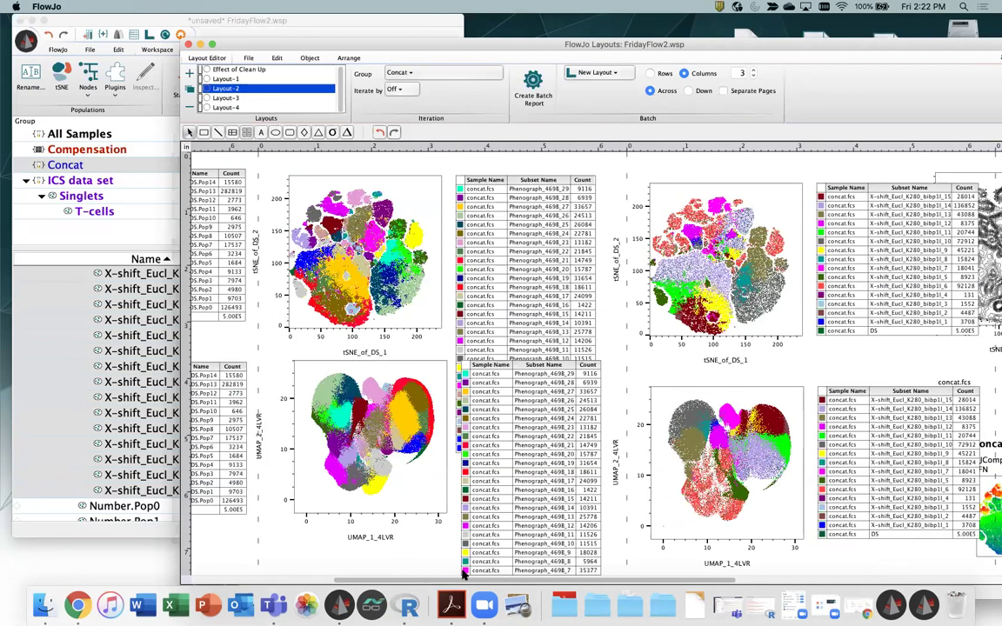
{"action": "scroll", "coordinate": [444, 575], "scroll_direction": "left", "scroll_amount": 5}
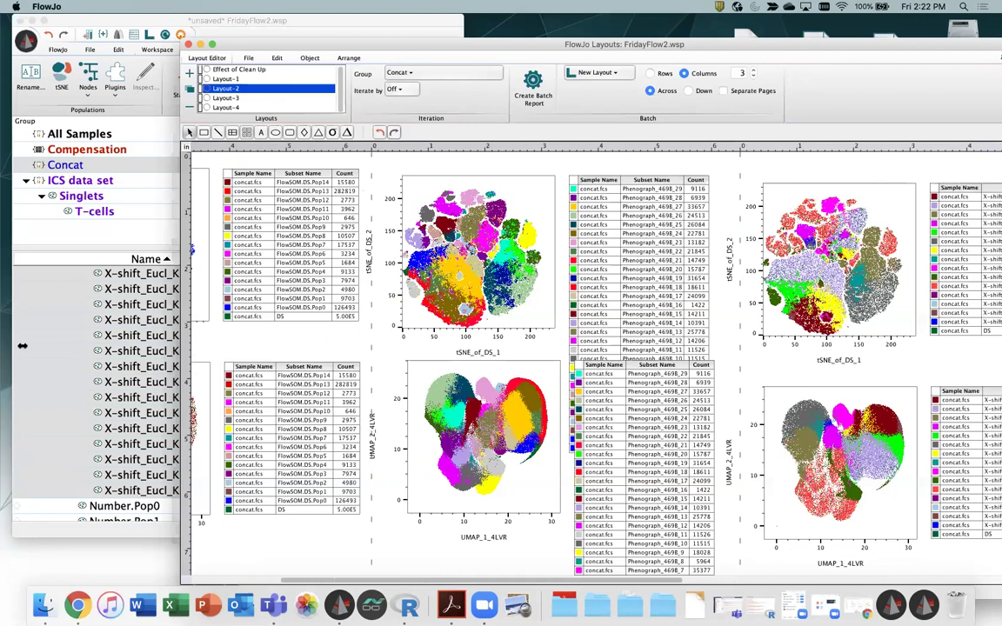
{"action": "scroll", "coordinate": [296, 583], "scroll_direction": "left", "scroll_amount": 2}
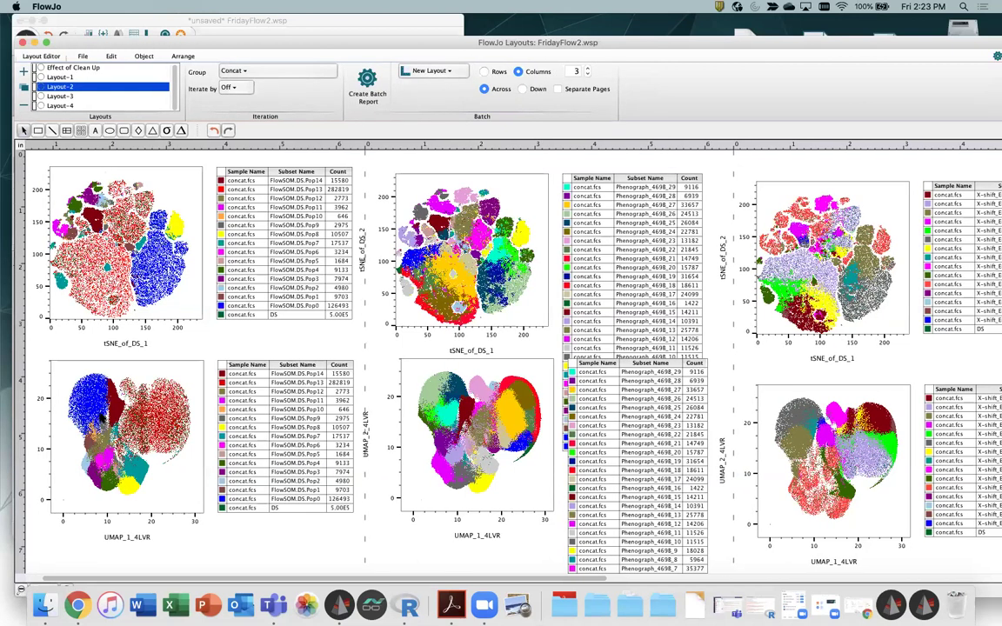
{"action": "key", "text": "super+w"}
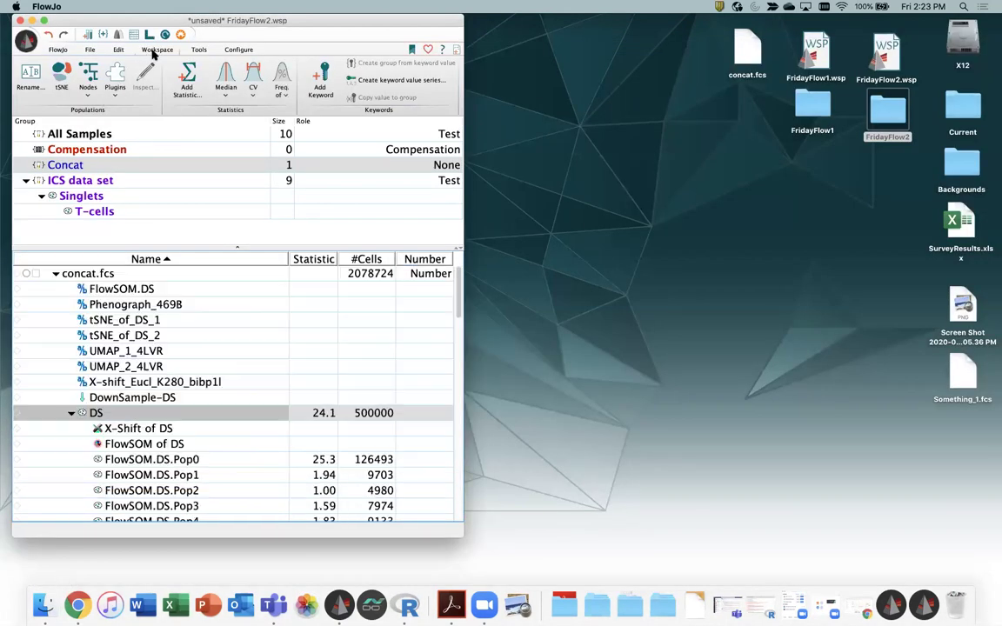
Start ClusterExplorer on the DS population with X-shift_Eucl_K280_bibp1l as the only derived cluster column
{"action": "left_click", "coordinate": [115, 80]}
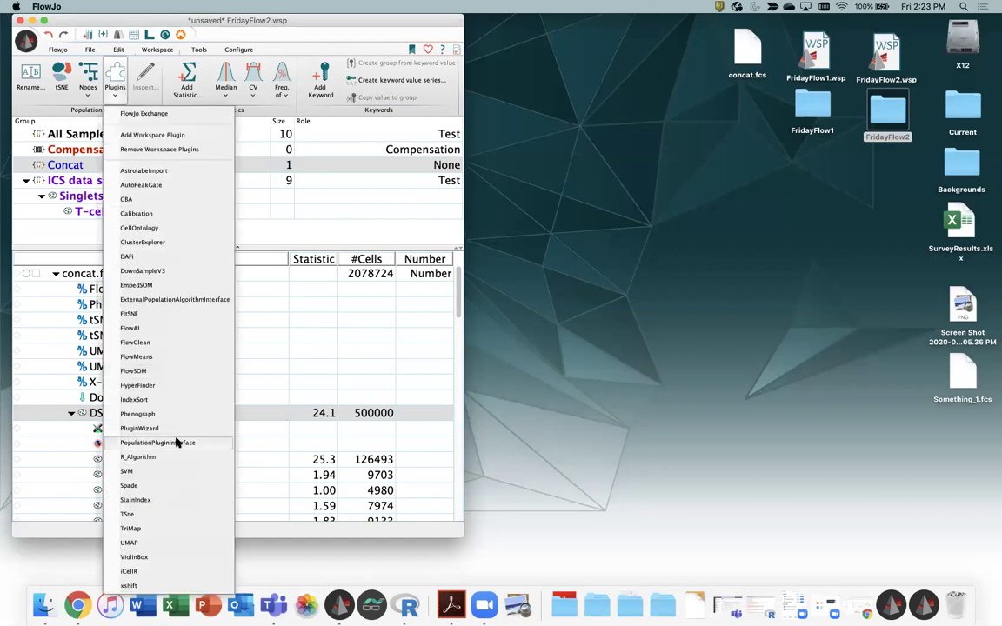
{"action": "left_click", "coordinate": [155, 243]}
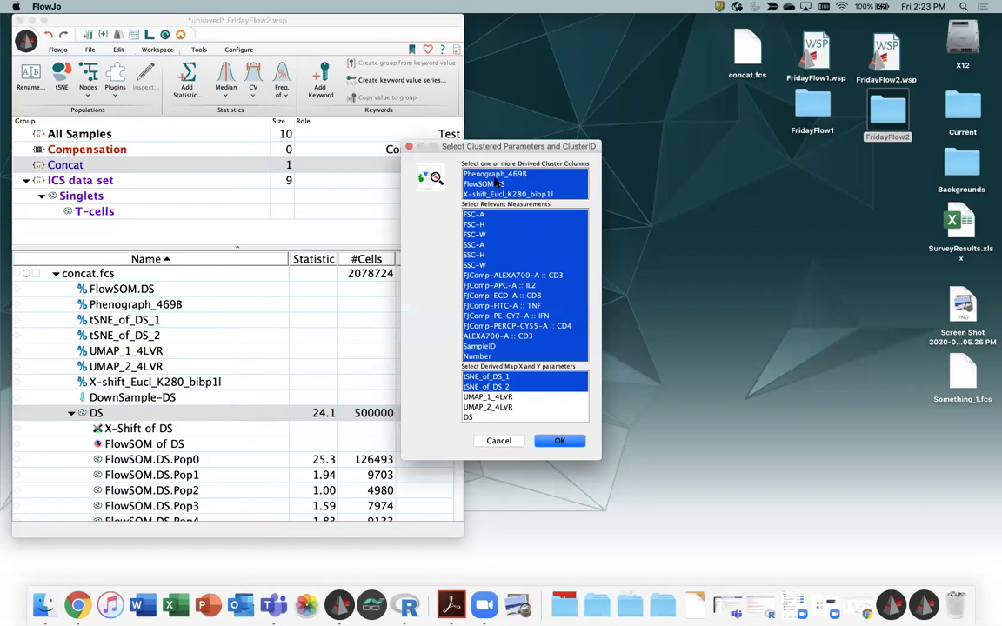
{"action": "left_click", "coordinate": [515, 194]}
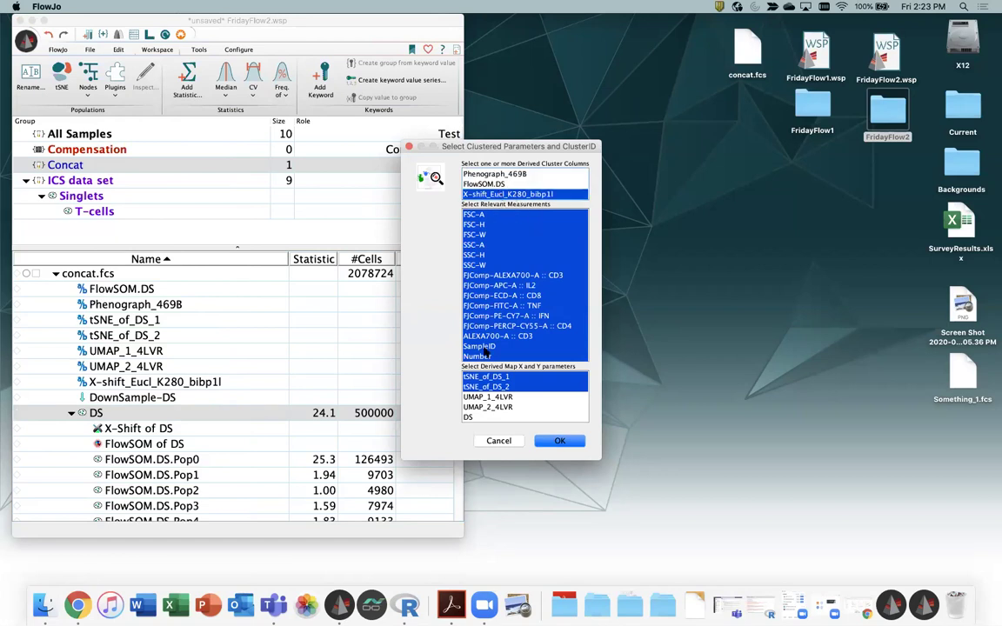
Exclude the FSC and SSC measurements, uncompensated ALEXA700-A :: CD3, SampleID and Number, keeping only the six FJComp measurements selected
{"action": "left_click", "coordinate": [486, 216], "text": "super"}
{"action": "left_click", "coordinate": [484, 226], "text": "super"}
{"action": "left_click", "coordinate": [483, 227], "text": "super"}
{"action": "left_click", "coordinate": [482, 235], "text": "super"}
{"action": "left_click", "coordinate": [483, 225], "text": "super"}
{"action": "left_click", "coordinate": [483, 246], "text": "super"}
{"action": "left_click", "coordinate": [484, 255], "text": "super"}
{"action": "left_click", "coordinate": [484, 266], "text": "super"}
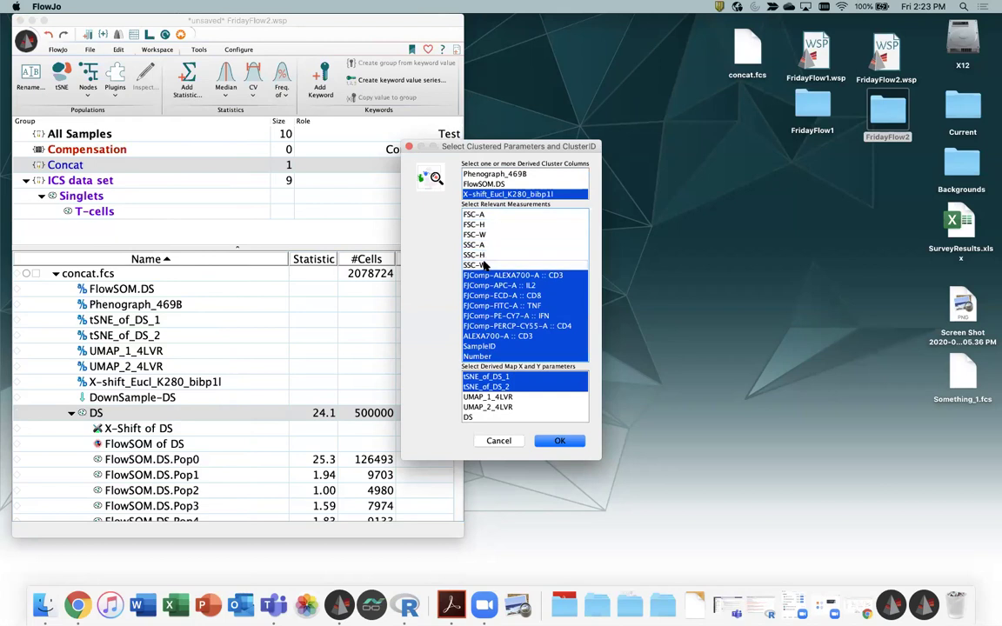
{"action": "left_click", "coordinate": [520, 335], "text": "super"}
{"action": "left_click", "coordinate": [521, 346], "text": "super"}
{"action": "left_click", "coordinate": [520, 356], "text": "super"}
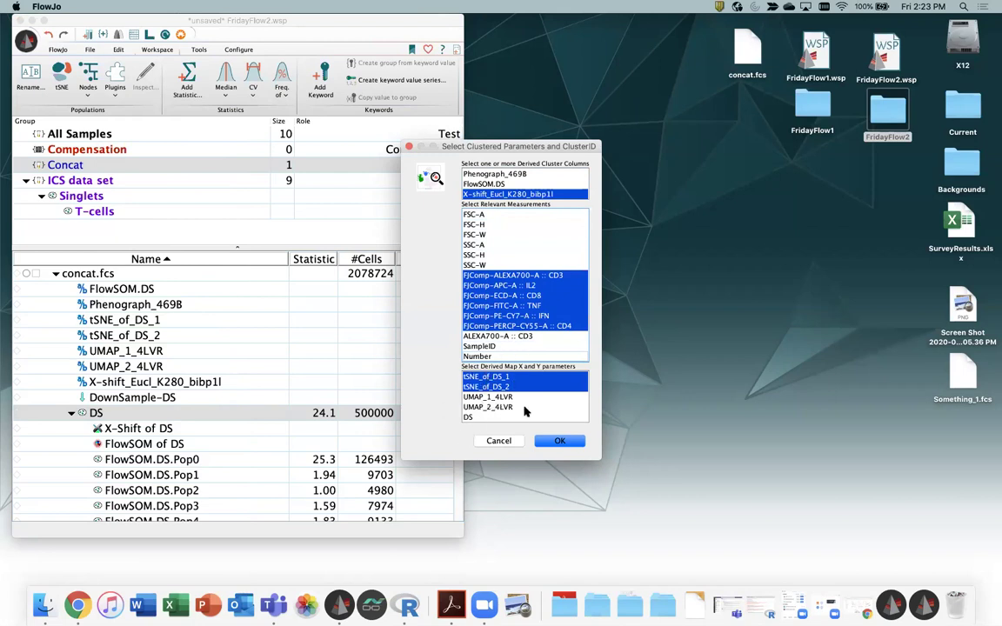
Run ClusterExplorer with the chosen parameters and enlarge its results window
{"action": "left_click", "coordinate": [562, 444]}
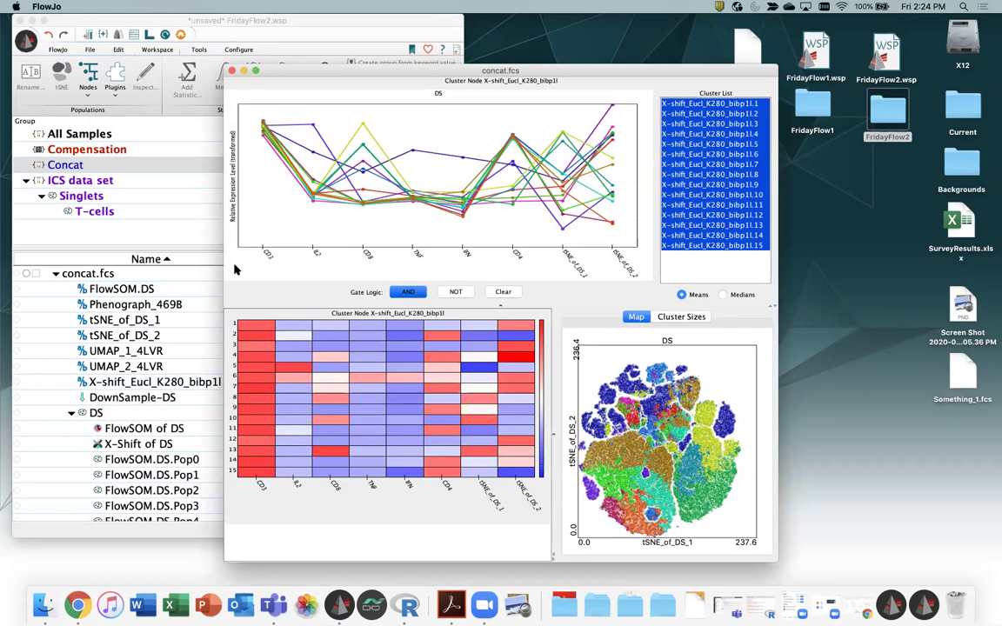
{"action": "left_click_drag", "start_coordinate": [224, 261], "coordinate": [101, 261]}
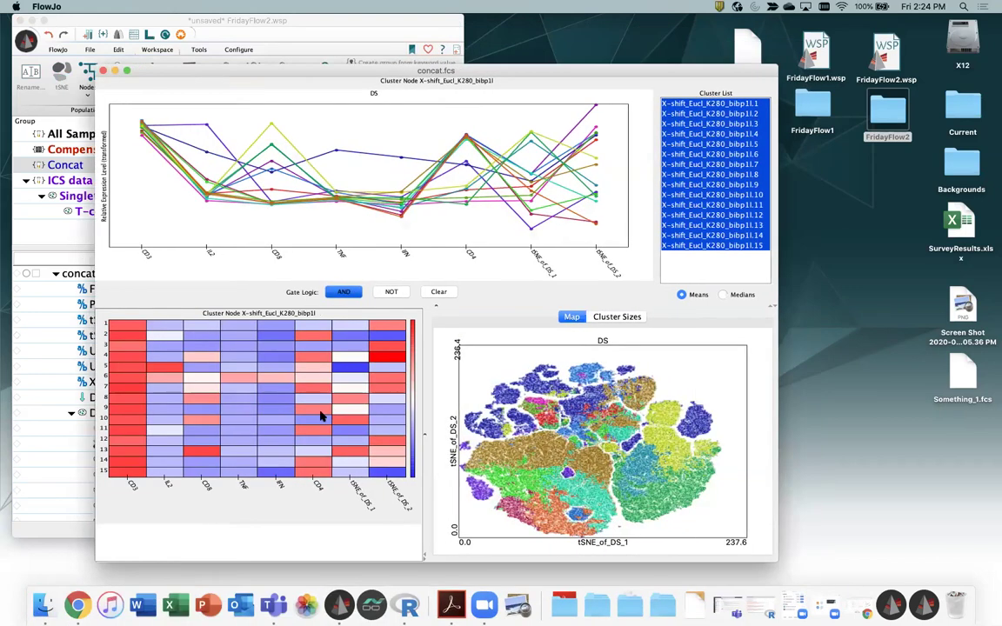
{"action": "left_click_drag", "start_coordinate": [780, 563], "coordinate": [792, 584]}
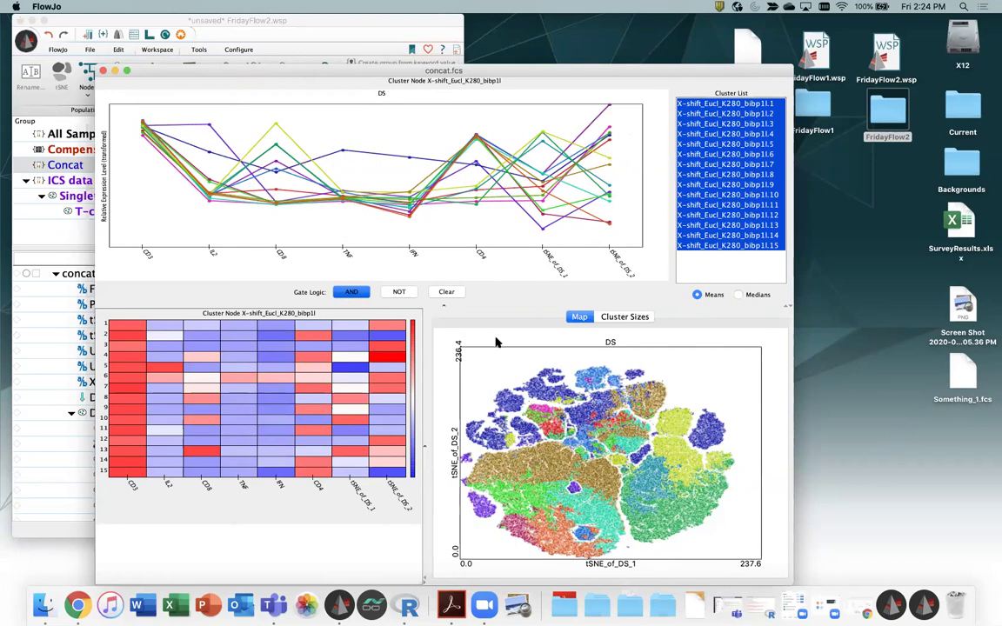
Clear the cluster selection and inspect individual X-Shift clusters, including 10, 7 and 6, in the profile plot and tSNE map
{"action": "left_click", "coordinate": [343, 153]}
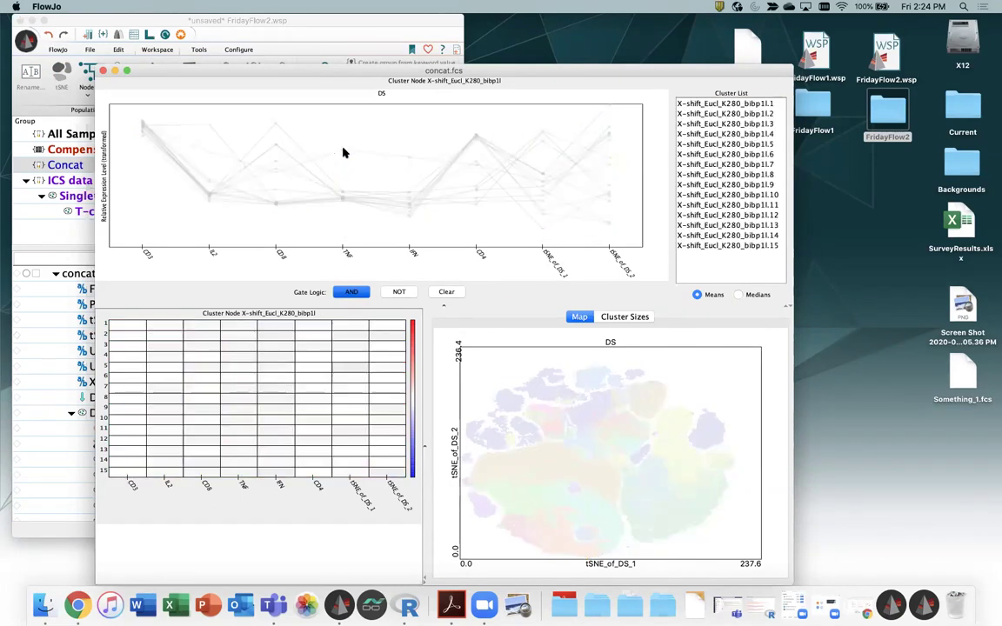
{"action": "left_click", "coordinate": [735, 235]}
{"action": "left_click", "coordinate": [734, 244]}
{"action": "left_click", "coordinate": [727, 235]}
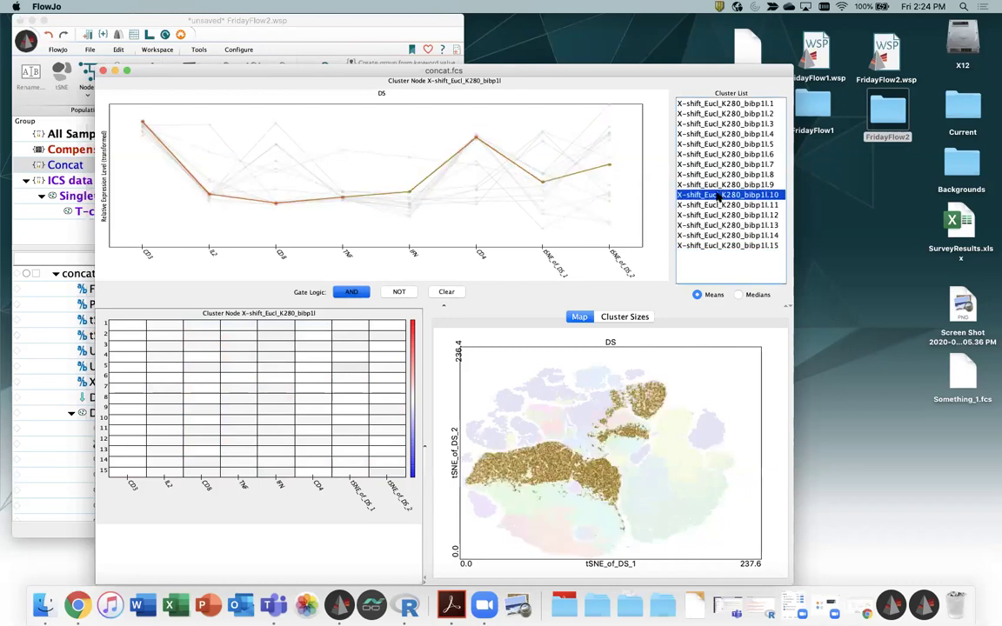
{"action": "left_click", "coordinate": [718, 196]}
{"action": "left_click", "coordinate": [708, 162]}
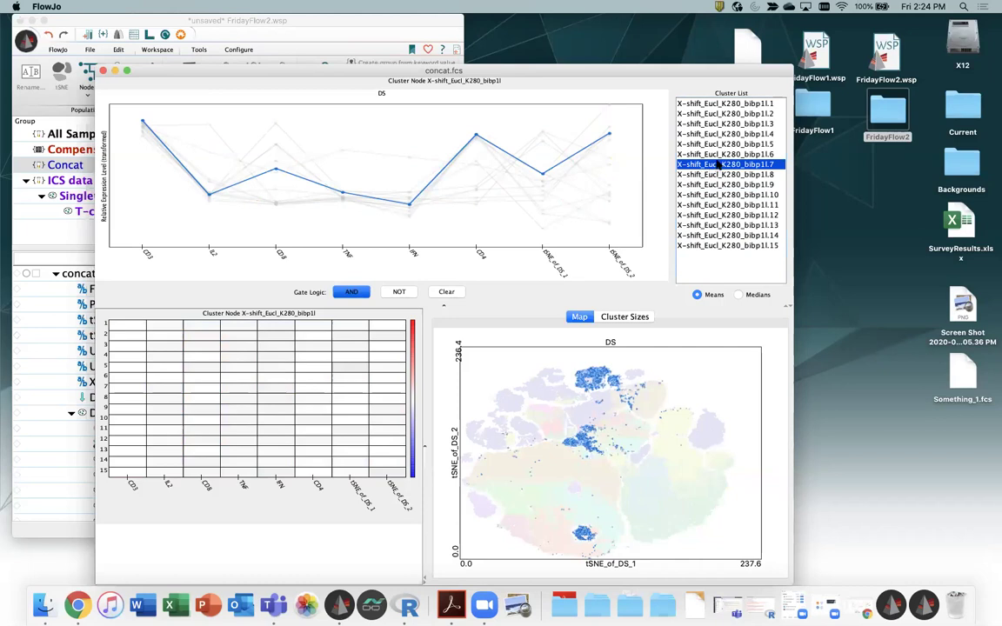
{"action": "left_click", "coordinate": [706, 154]}
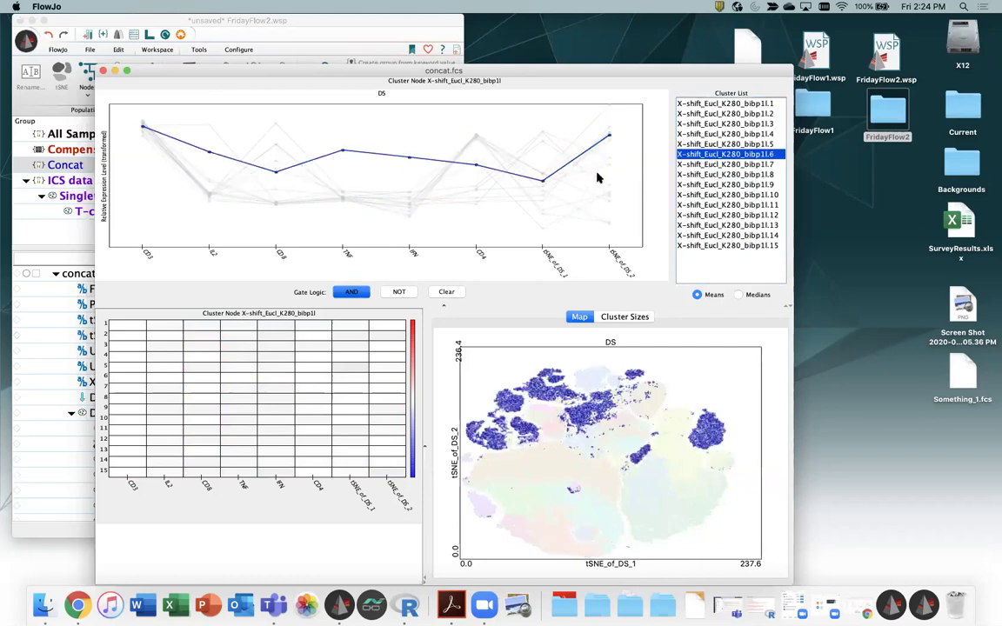
Extend the selection to X-Shift clusters 3 through 6 to compare their profiles, heatmap rows and tSNE locations
{"action": "left_click", "coordinate": [745, 145], "text": "shift"}
{"action": "left_click", "coordinate": [735, 137], "text": "shift"}
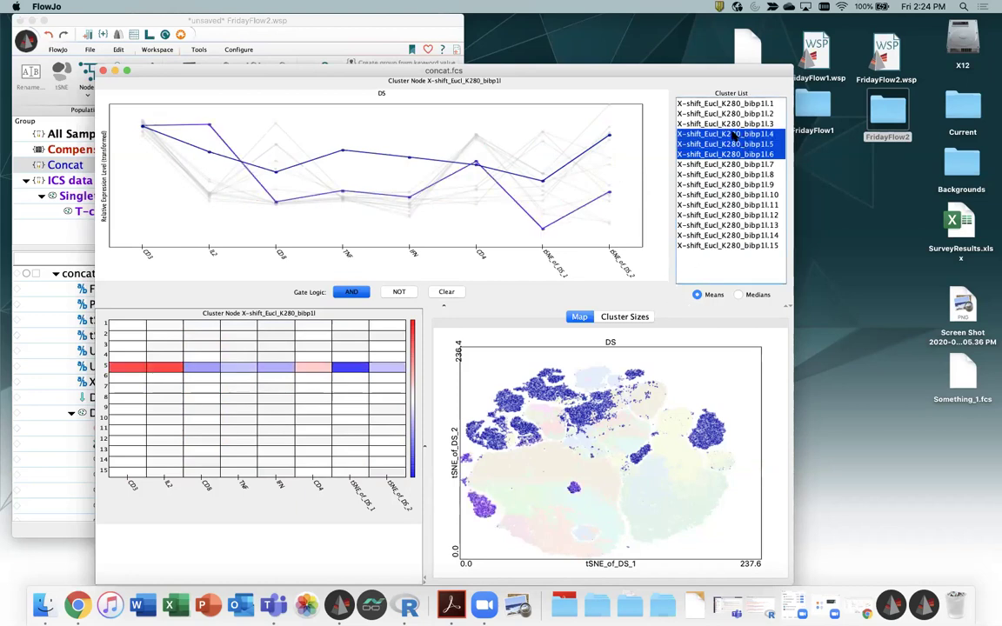
{"action": "left_click", "coordinate": [729, 125], "text": "shift"}
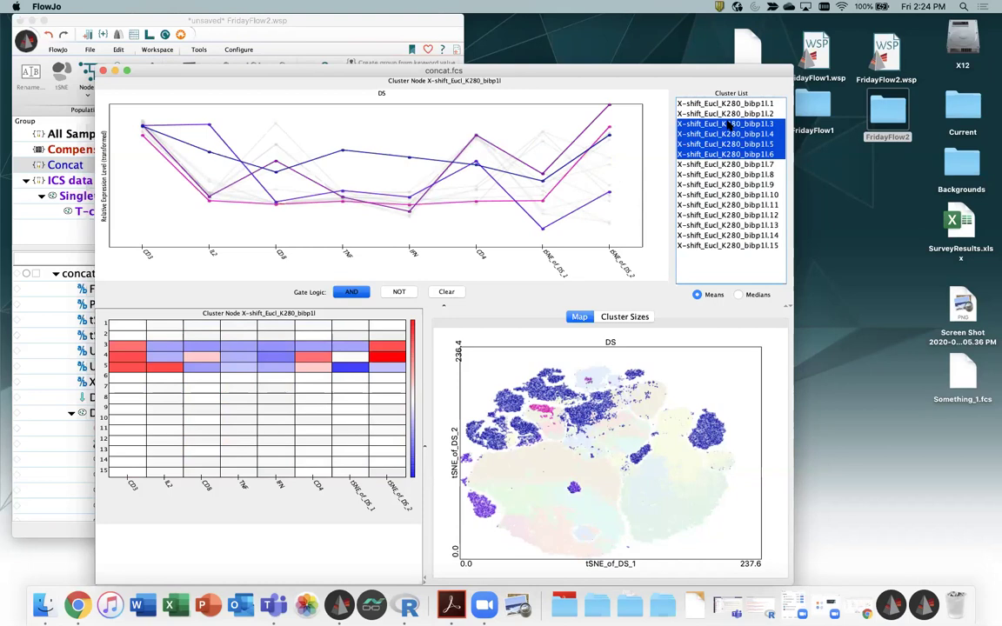